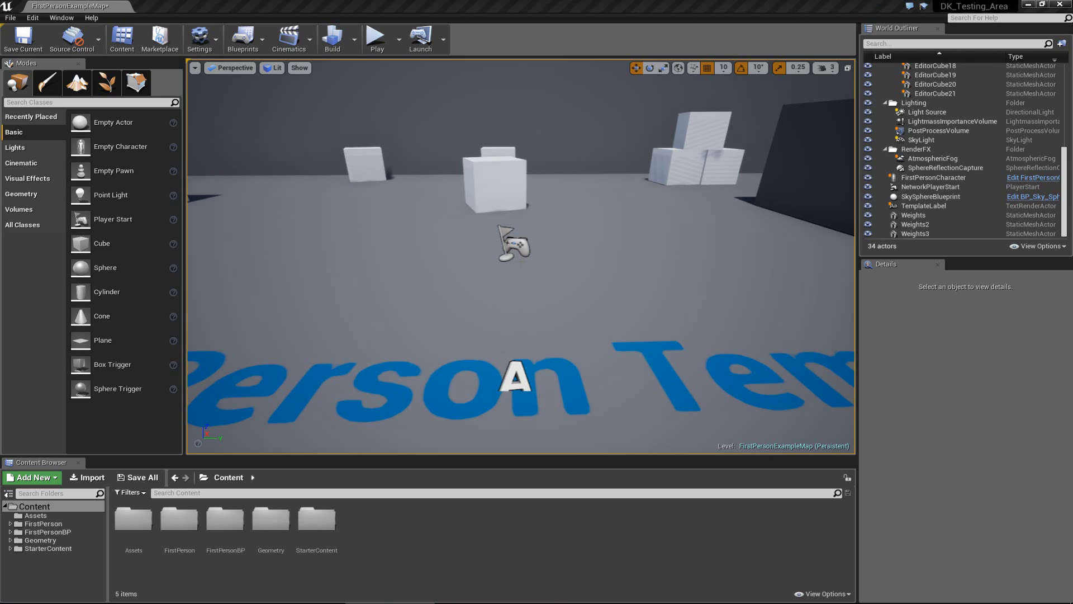
pyautogui.moveTo(505, 245); pyautogui.dragTo(543, 232, button='right')
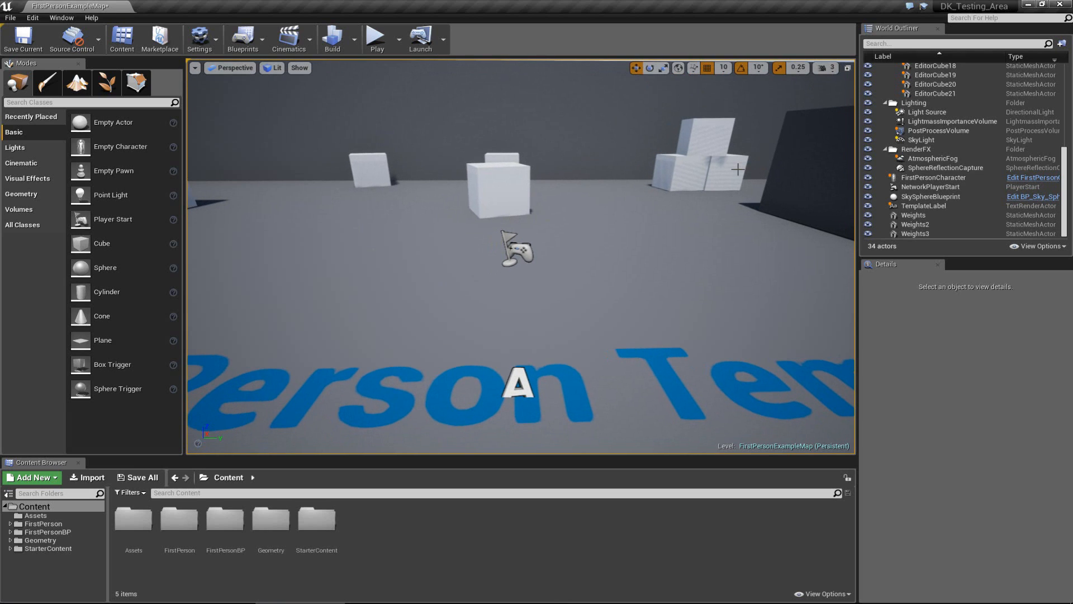
pyautogui.moveTo(740, 154); pyautogui.dragTo(737, 156, button='right')
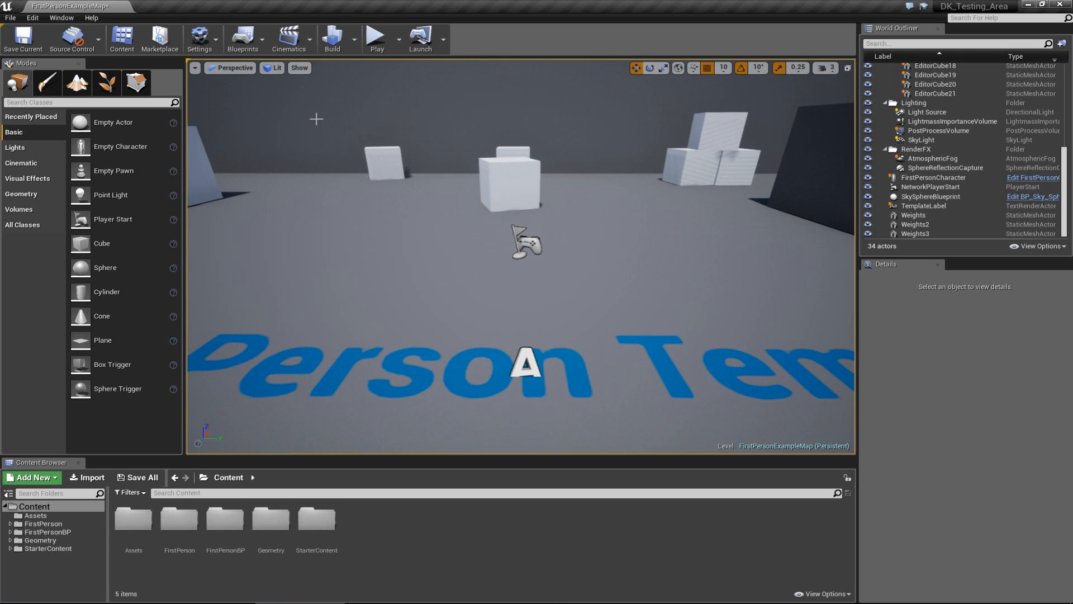
pyautogui.moveTo(439, 172); pyautogui.dragTo(438, 170, button='right')
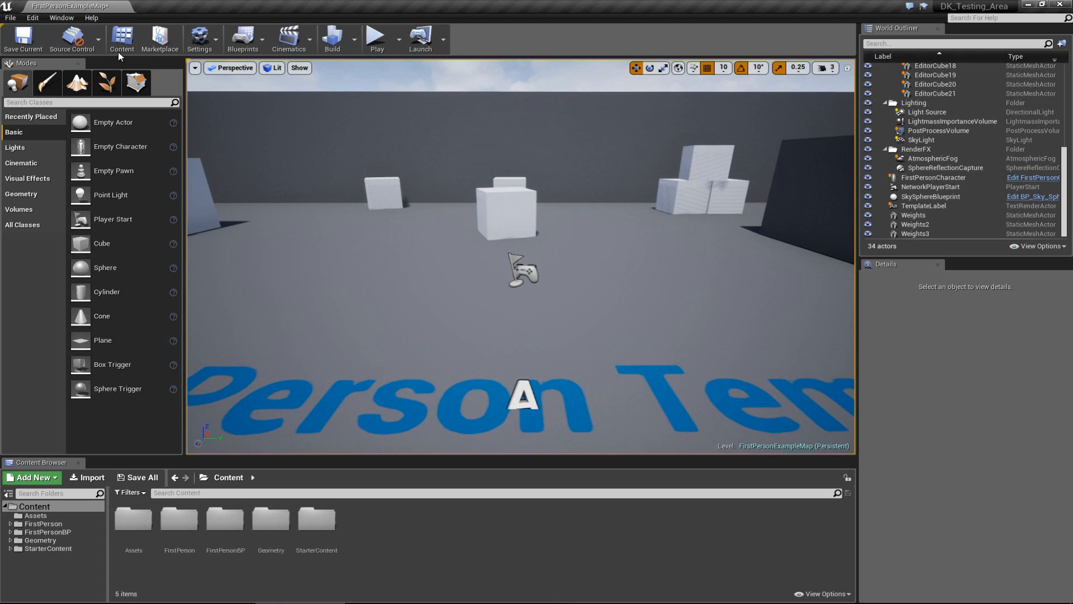
# Step: Create a new level from the Empty Level template, discarding the unsaved changes to FirstPersonExampleMap
pyautogui.click(11, 18)
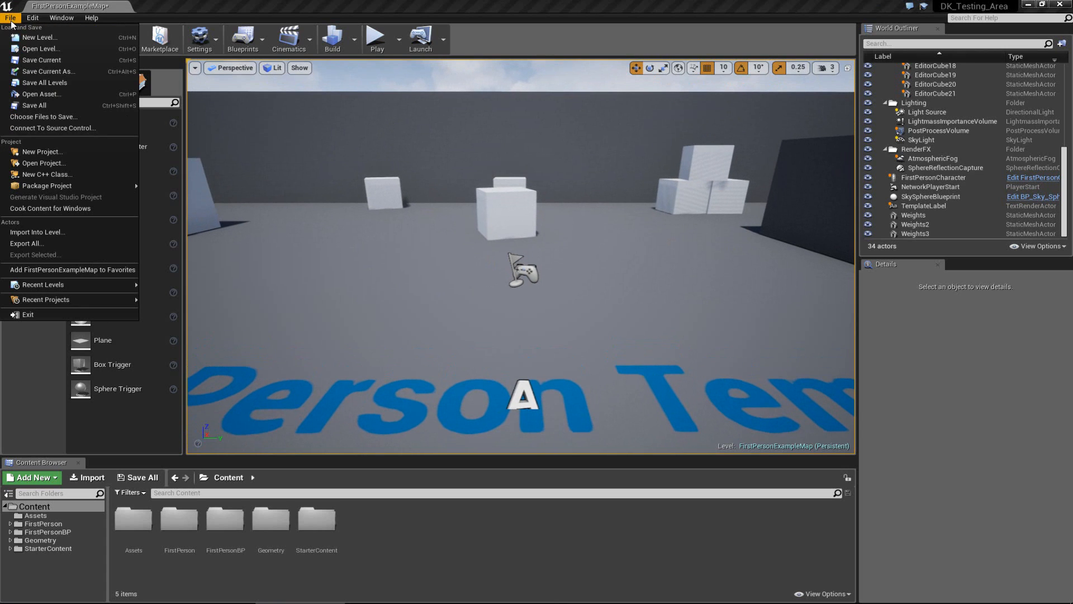
pyautogui.click(40, 37)
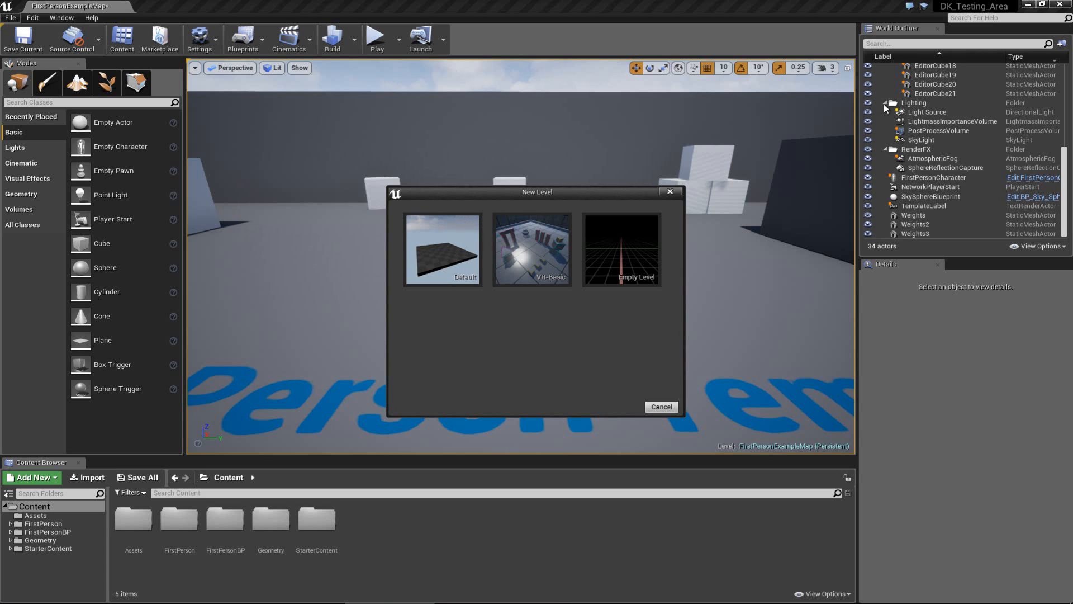
pyautogui.click(620, 237)
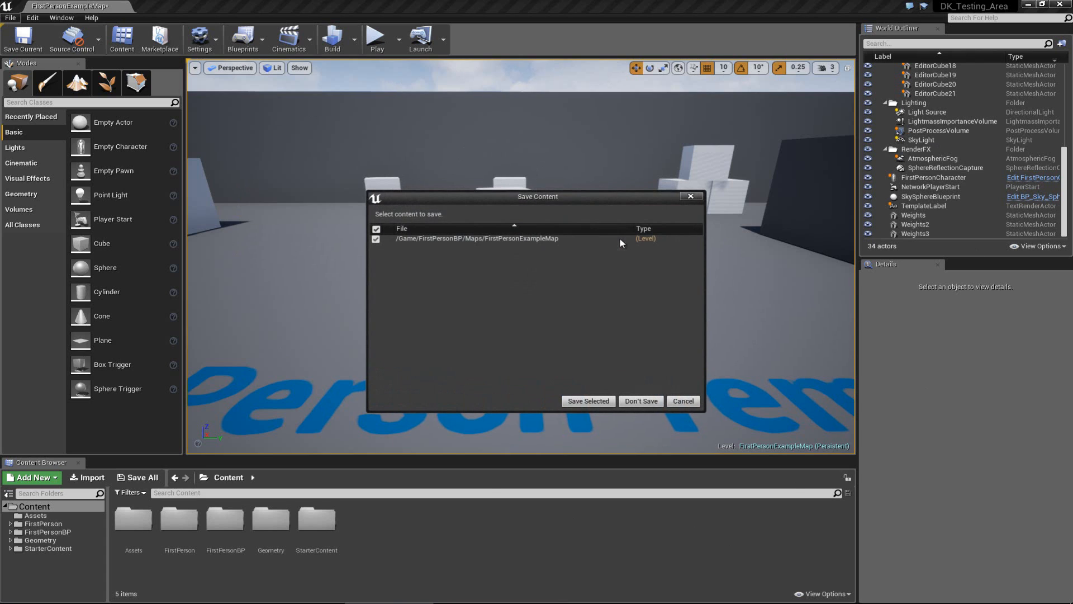
pyautogui.click(640, 402)
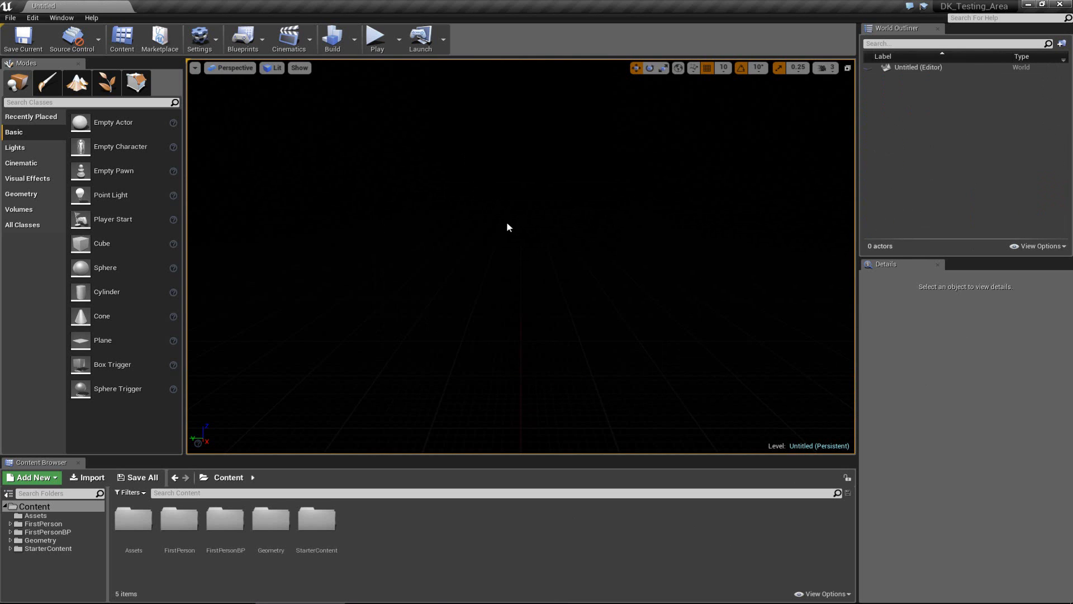
# Step: Place a basic Cube static mesh in the empty level, at about X 570, Y 180, Z -220 cm
pyautogui.moveTo(525, 233); pyautogui.dragTo(495, 232, button='right')
pyautogui.moveTo(495, 258); pyautogui.dragTo(489, 267, button='right')
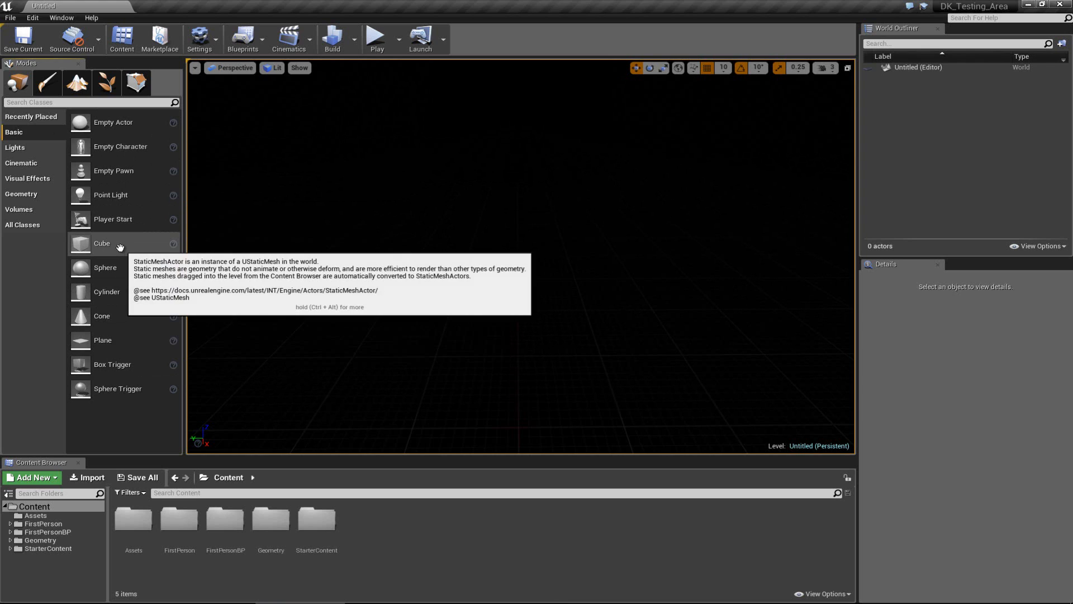
pyautogui.moveTo(116, 246); pyautogui.dragTo(436, 355)
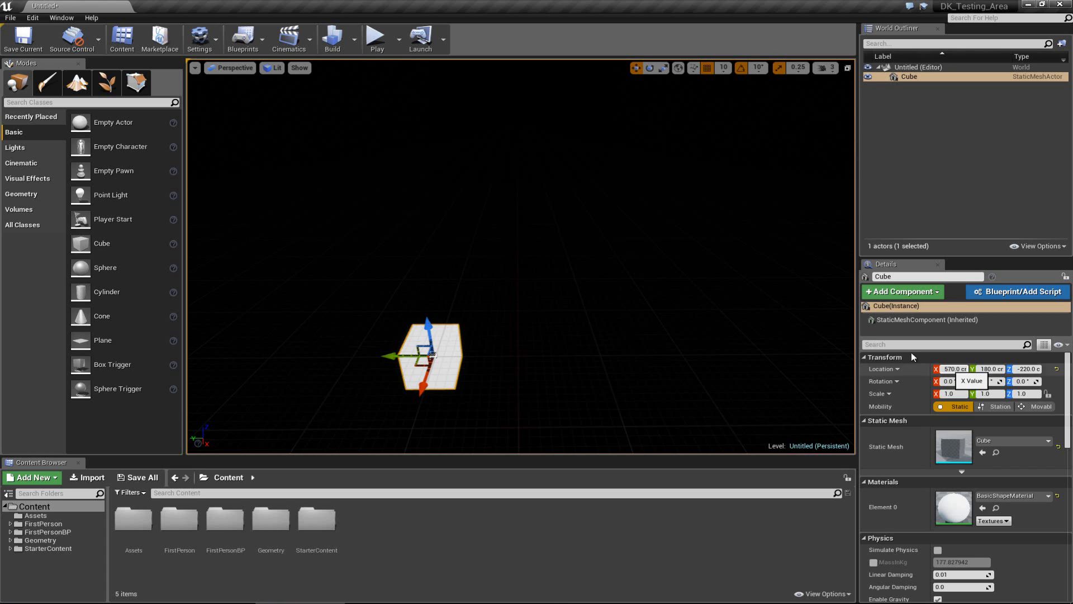
pyautogui.moveTo(513, 384); pyautogui.dragTo(379, 373, button='middle')
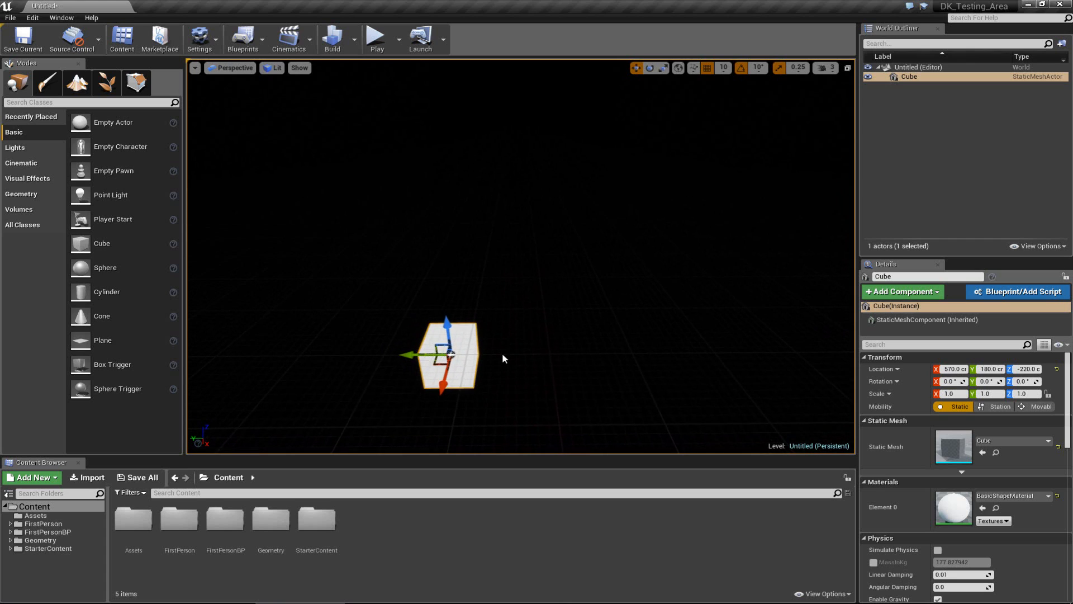
pyautogui.moveTo(492, 353); pyautogui.dragTo(450, 365, button='right')
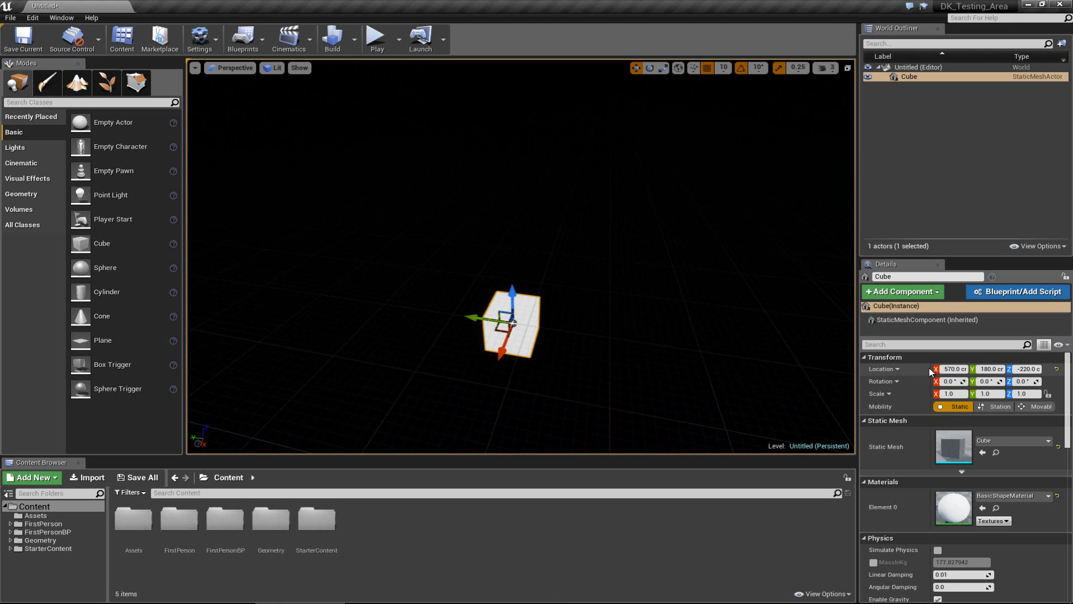
pyautogui.moveTo(508, 325); pyautogui.dragTo(546, 318, button='middle')
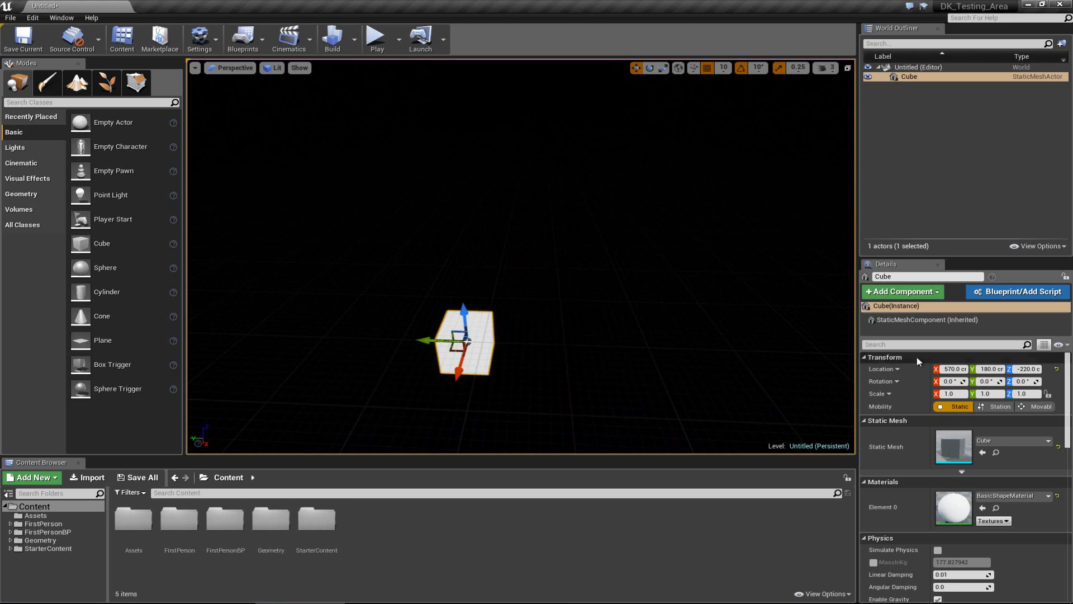
# Step: Set the cube's location to 0 on X, Y and Z and frame it in the viewport
pyautogui.click(959, 369)
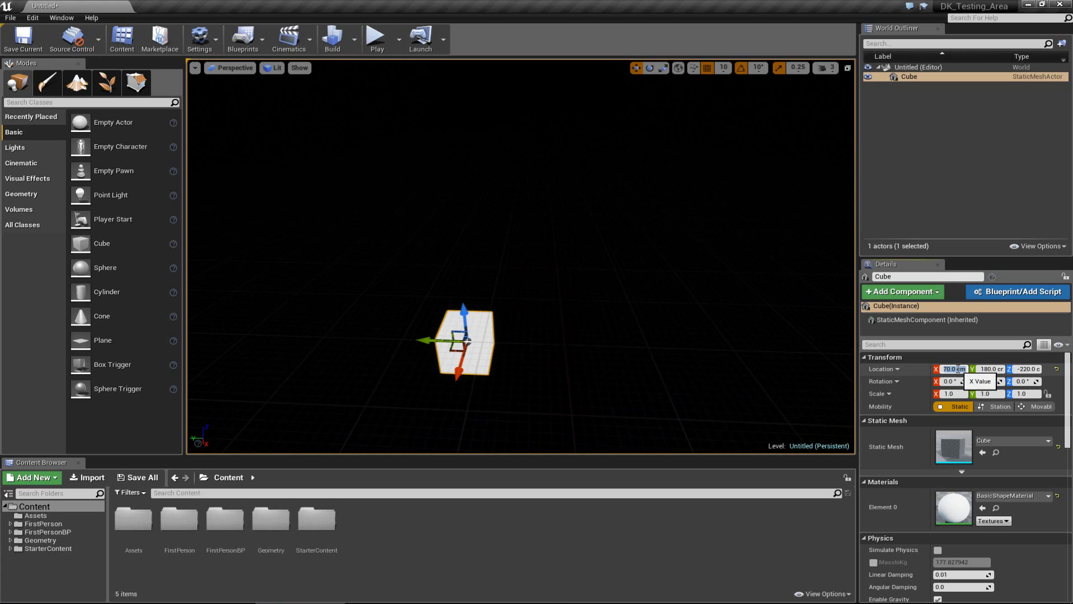
pyautogui.write('0')
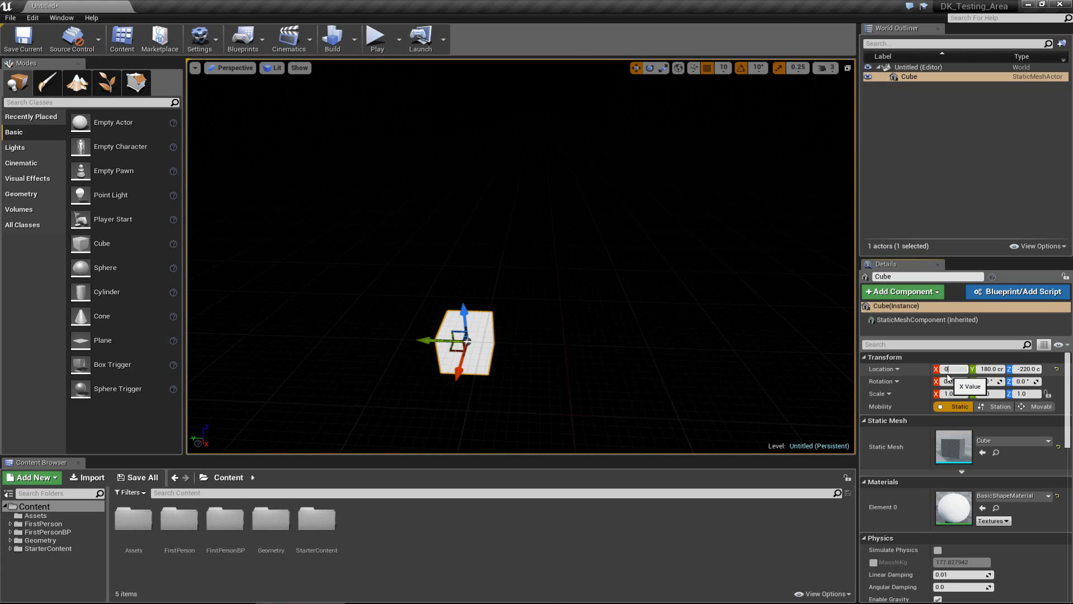
pyautogui.press('Tab')
pyautogui.write('0')
pyautogui.press('Tab')
pyautogui.write('0')
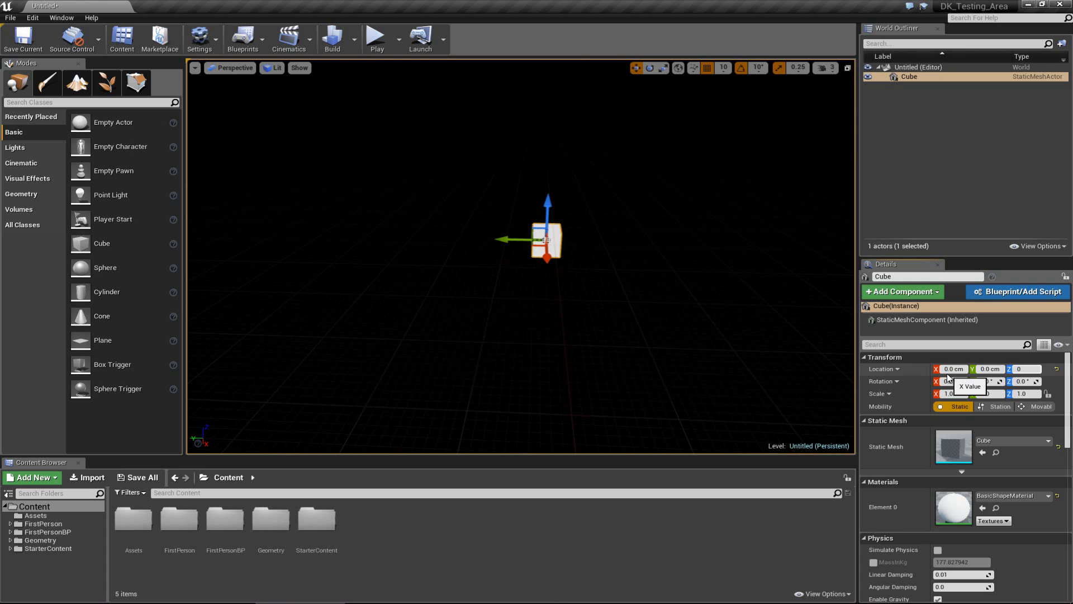
pyautogui.press('Return')
pyautogui.moveTo(678, 254); pyautogui.dragTo(693, 213, button='right')
pyautogui.press('f')
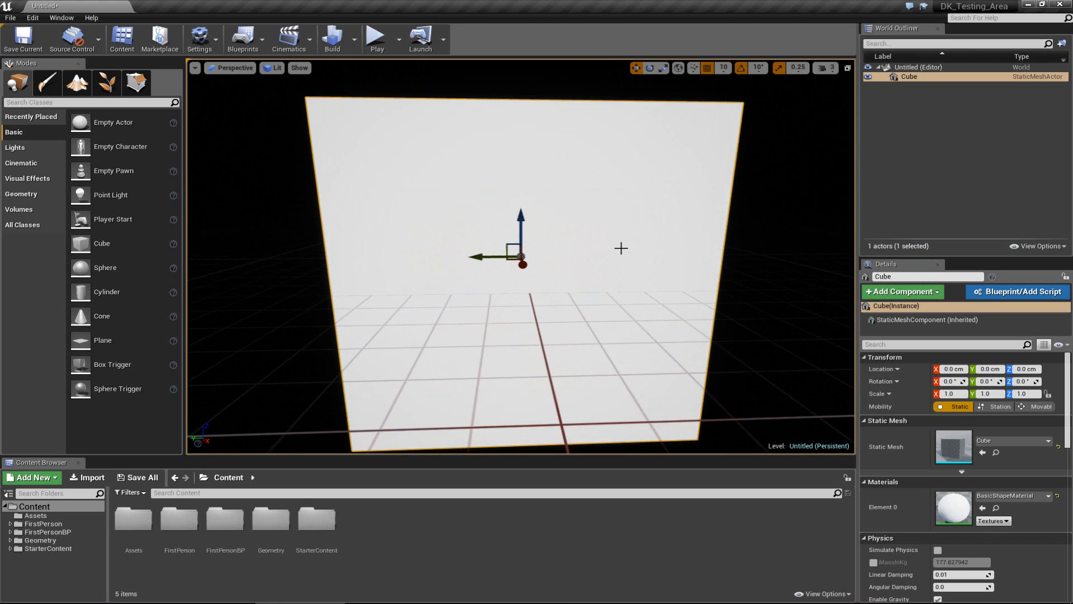
# Step: Examine the cube from several angles and review its material, physics, collision, lighting and rendering properties
pyautogui.moveTo(621, 246); pyautogui.dragTo(448, 401, button='right')
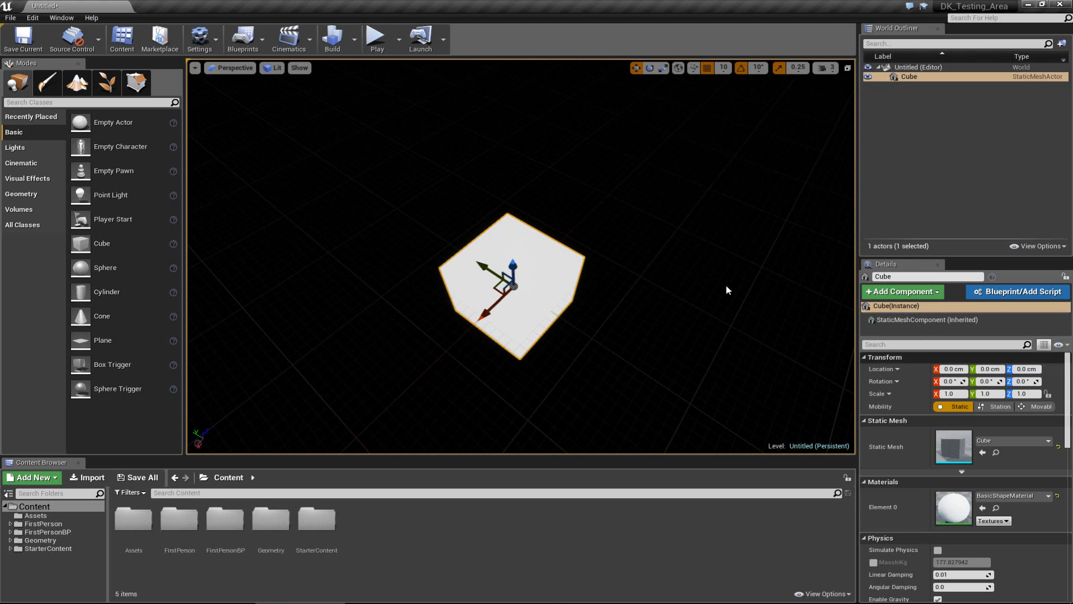
pyautogui.moveTo(727, 287); pyautogui.dragTo(559, 168, button='right')
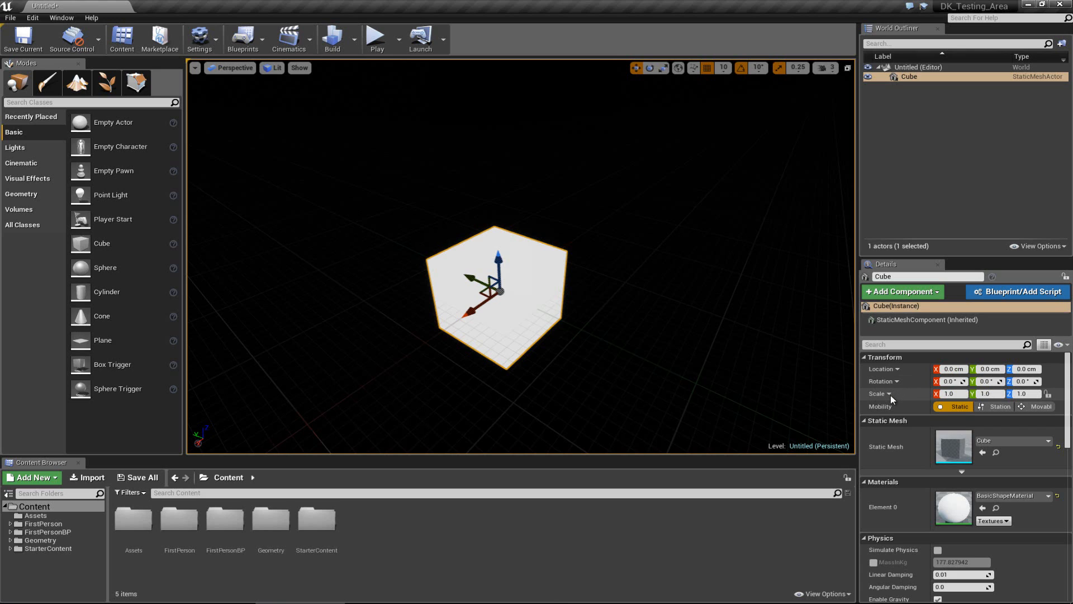
pyautogui.scroll(-5, 894, 398)
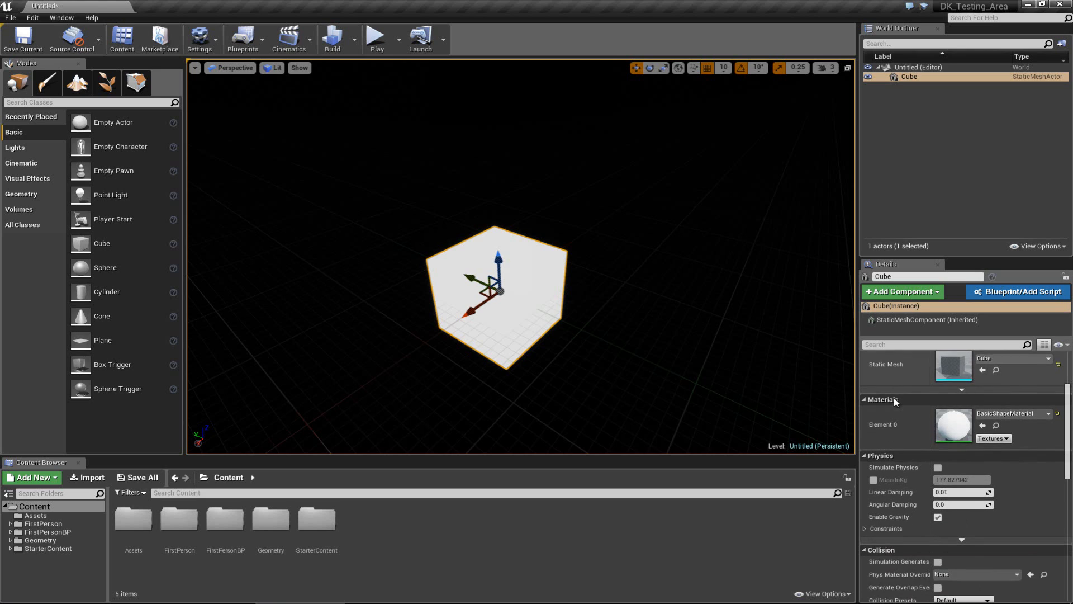
pyautogui.scroll(-1, 894, 397)
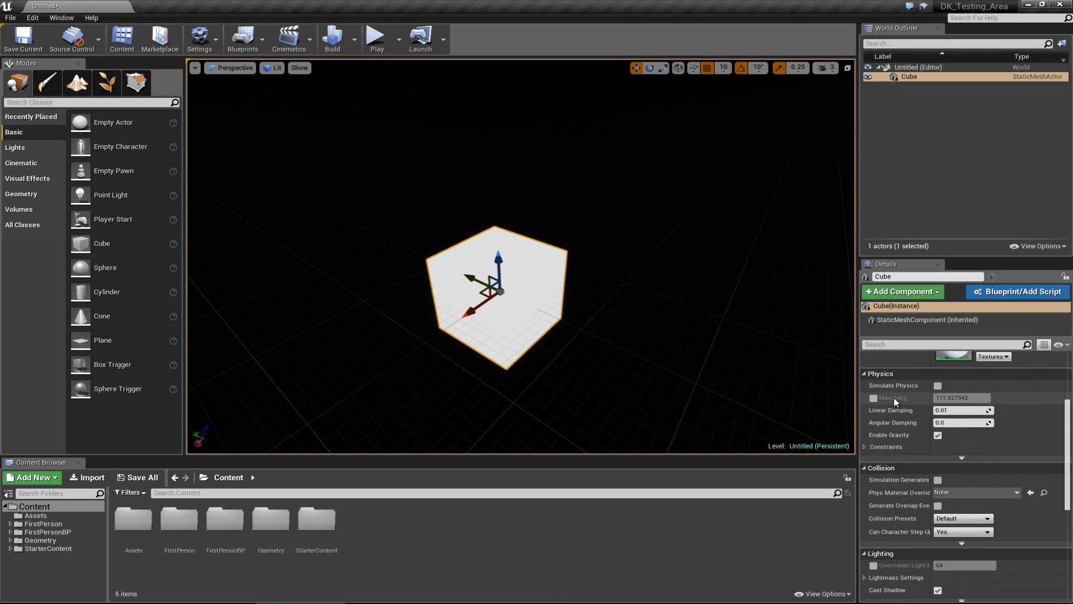
pyautogui.scroll(2, 894, 397)
pyautogui.scroll(-4, 925, 415)
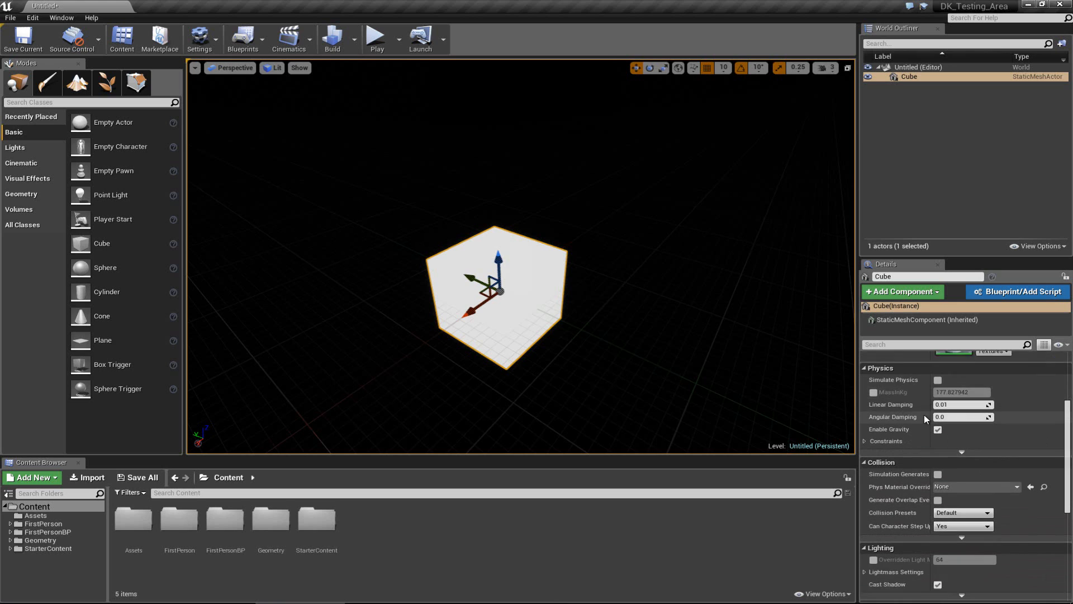
pyautogui.scroll(-5, 924, 424)
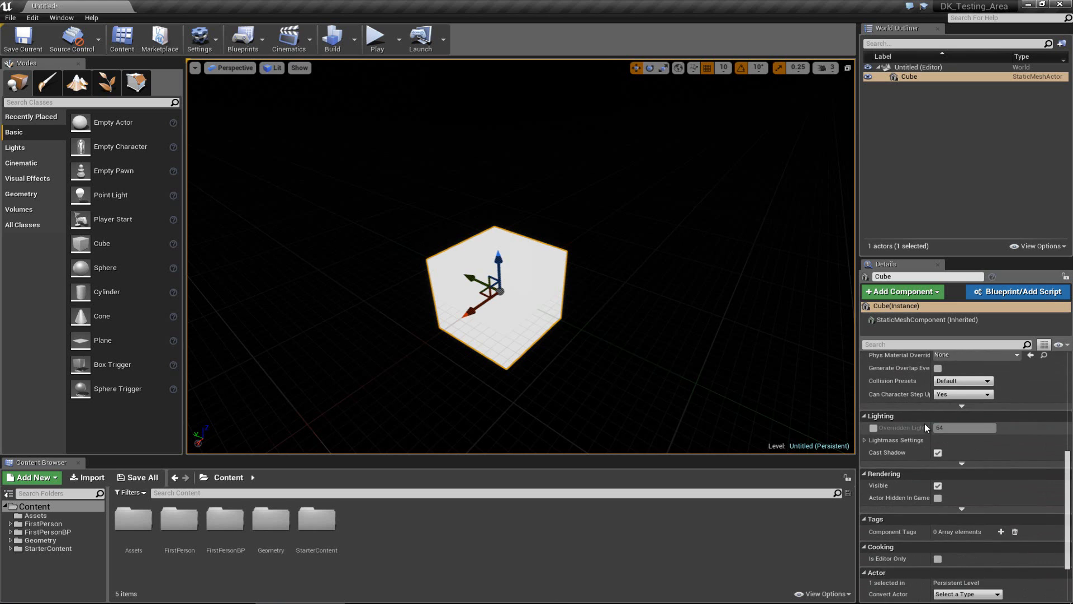
pyautogui.scroll(12, 923, 431)
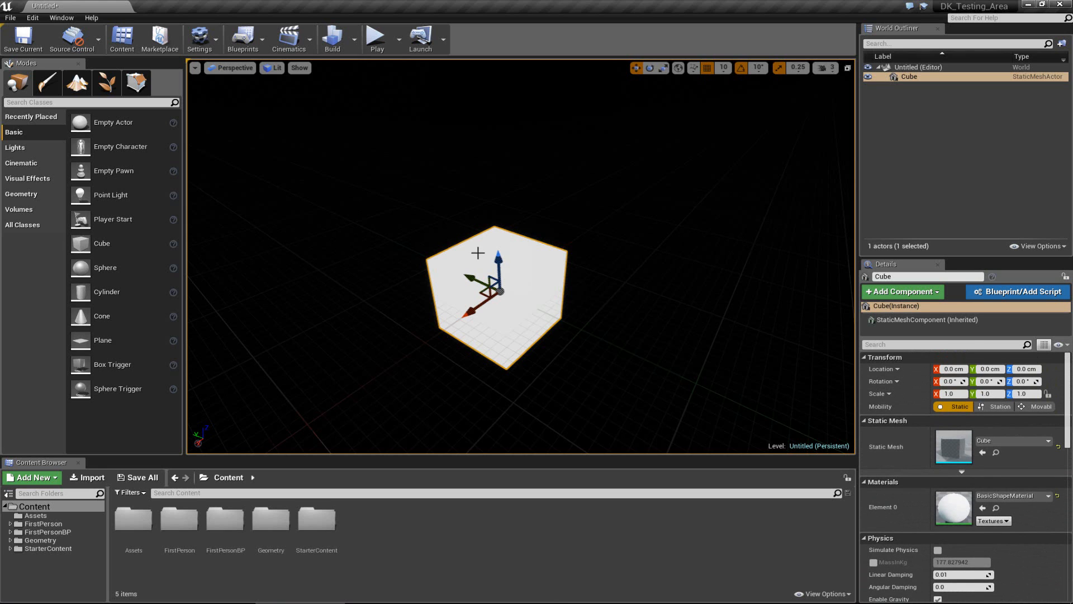
pyautogui.moveTo(482, 254); pyautogui.dragTo(381, 235, button='right')
pyautogui.moveTo(423, 239); pyautogui.dragTo(496, 261, button='right')
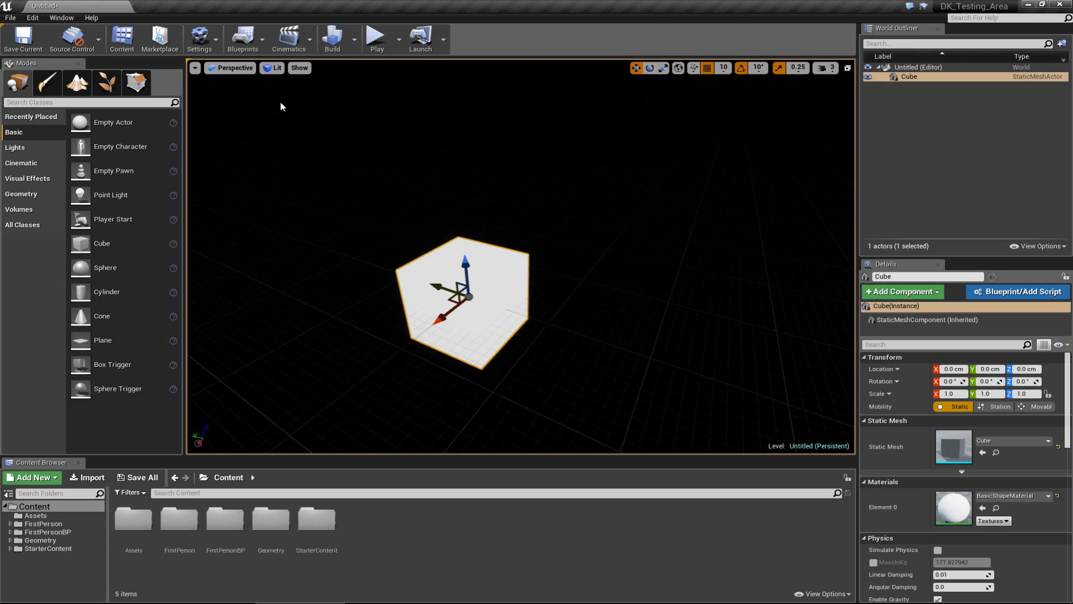
# Step: Switch the perspective viewport to the Unlit view mode so the level shows without lights
pyautogui.click(274, 70)
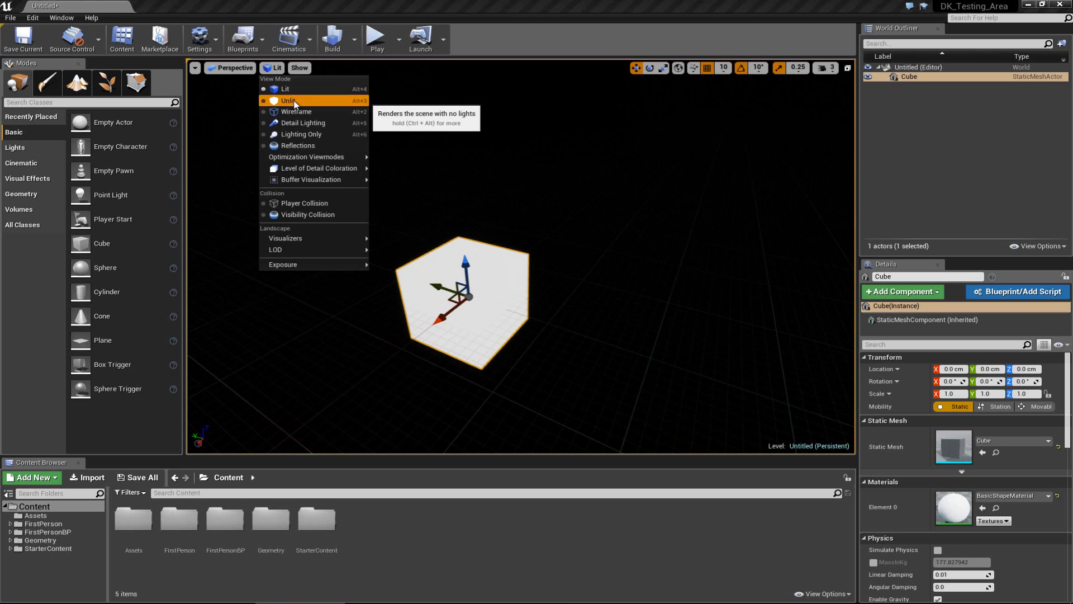
pyautogui.click(294, 100)
pyautogui.keyDown('alt'); pyautogui.moveTo(374, 192); pyautogui.dragTo(598, 196); pyautogui.keyUp('alt')
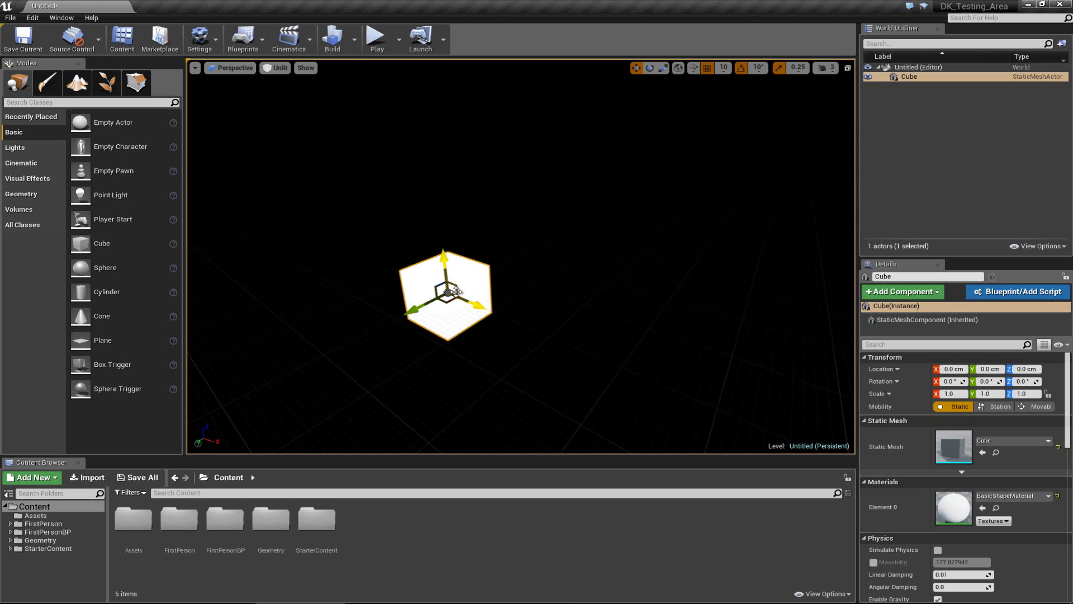
# Step: Scale the cube into a flat slab with a scale of about X 10, Y 11.75 and Z 0.25
pyautogui.press('r')
pyautogui.moveTo(479, 306); pyautogui.dragTo(1032, 505)
pyautogui.press('d')
pyautogui.moveTo(508, 260); pyautogui.dragTo(226, 324, button='right')
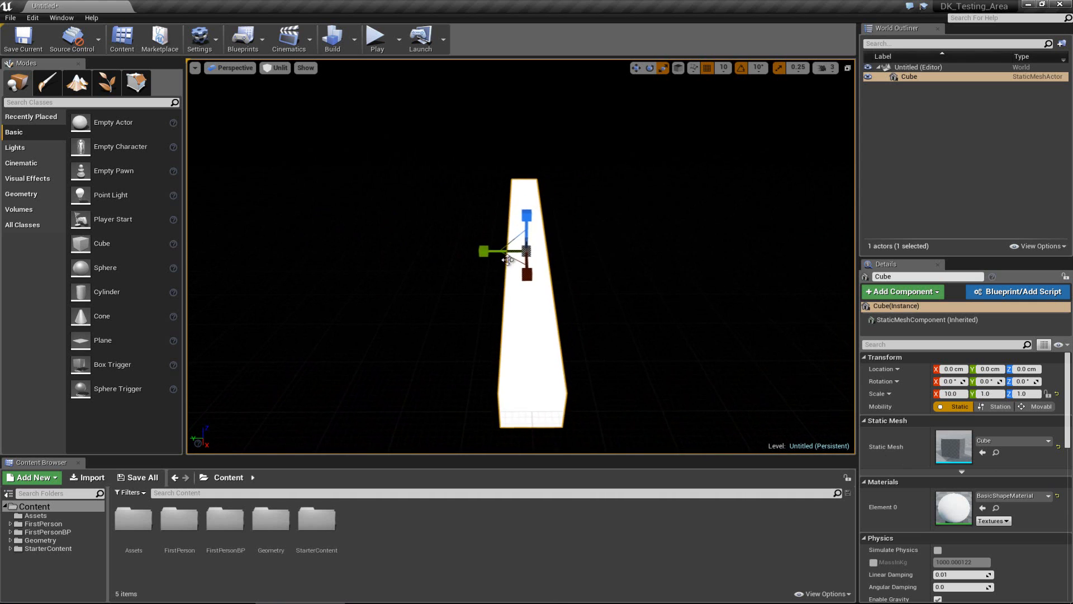
pyautogui.moveTo(492, 253); pyautogui.dragTo(744, 207)
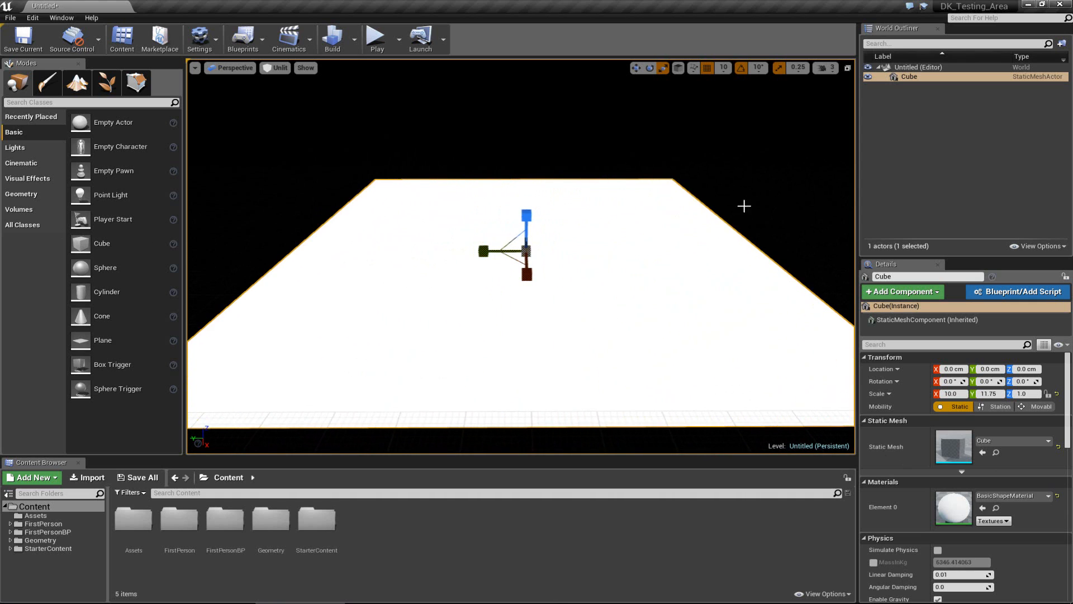
pyautogui.moveTo(527, 215); pyautogui.dragTo(525, 253)
pyautogui.moveTo(540, 248); pyautogui.dragTo(537, 214, button='right')
pyautogui.moveTo(472, 197)
pyautogui.mouseDown(button='right')
pyautogui.moveTo(618, 177)
pyautogui.moveTo(686, 187)
pyautogui.moveTo(695, 233)
pyautogui.moveTo(486, 184)
pyautogui.mouseUp(button='right')
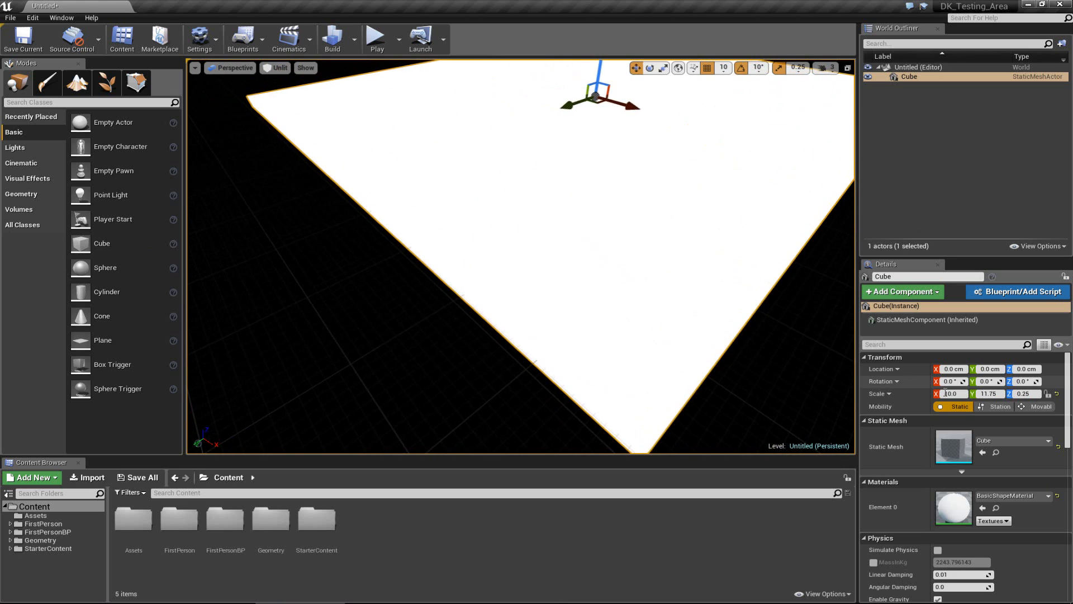
# Step: Delete the flattened cube from the level
pyautogui.moveTo(537, 263); pyautogui.dragTo(644, 279, button='right')
pyautogui.press('f')
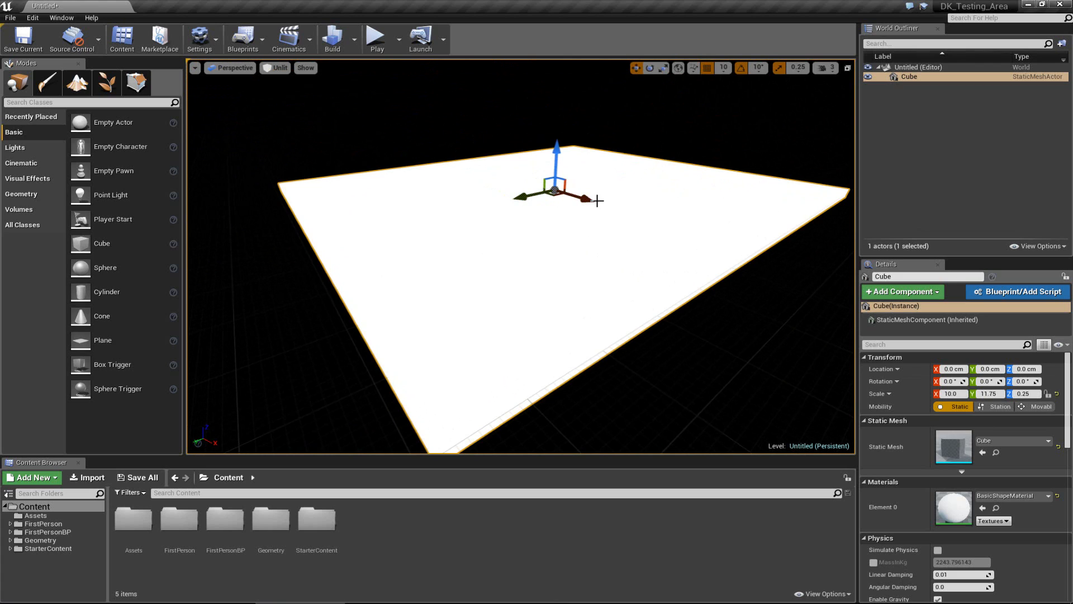
pyautogui.press('Delete')
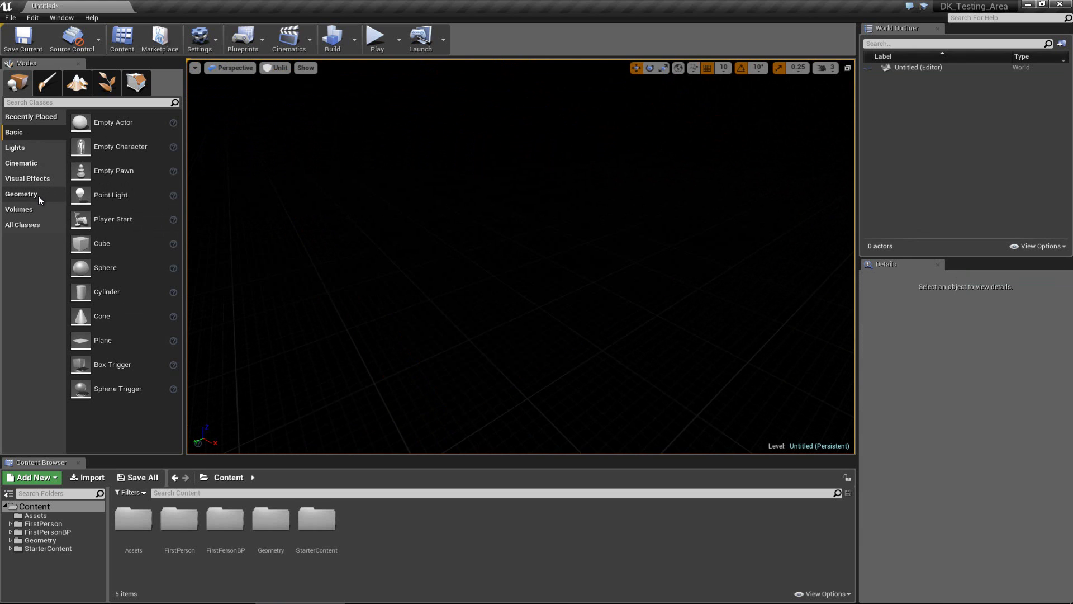
# Step: Place an additive Box geometry brush in the level, at about X 160, Y 150, Z 10 cm
pyautogui.click(22, 194)
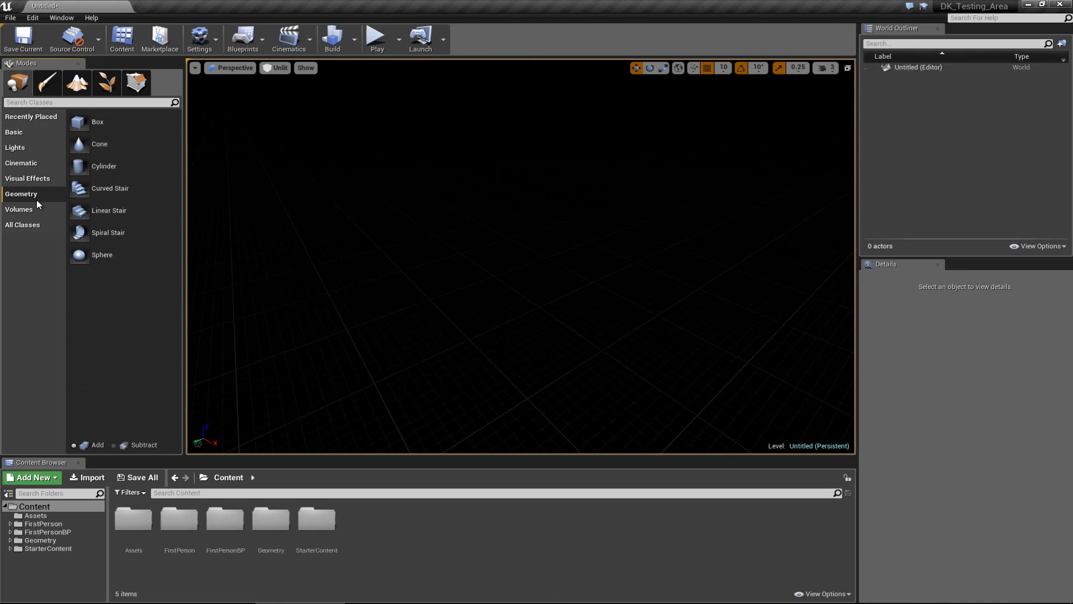
pyautogui.moveTo(103, 130)
pyautogui.mouseDown()
pyautogui.moveTo(313, 165)
pyautogui.moveTo(513, 244)
pyautogui.moveTo(641, 266)
pyautogui.mouseUp()
pyautogui.moveTo(730, 335)
pyautogui.mouseDown()
pyautogui.moveTo(552, 303)
pyautogui.moveTo(434, 227)
pyautogui.moveTo(443, 309)
pyautogui.moveTo(557, 246)
pyautogui.mouseUp()
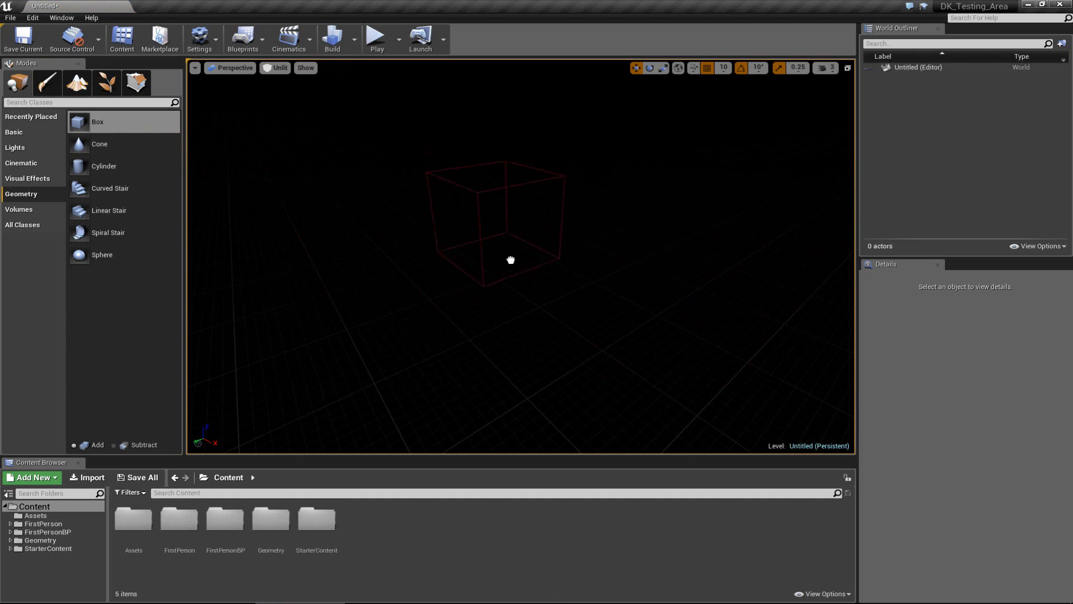
pyautogui.moveTo(487, 245); pyautogui.dragTo(554, 250)
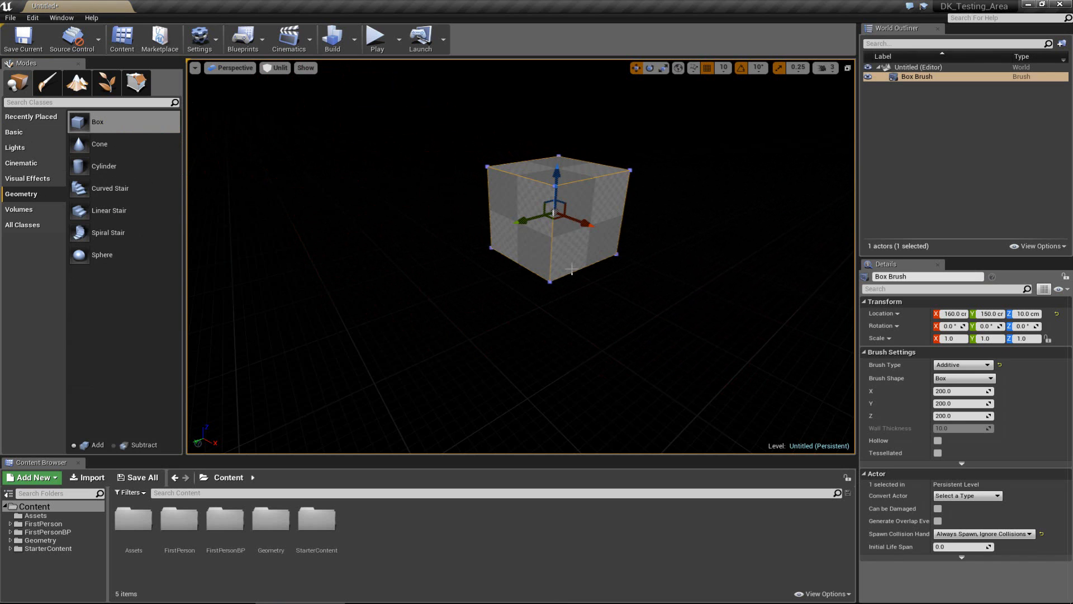
pyautogui.moveTo(554, 250)
pyautogui.mouseDown(button='right')
pyautogui.moveTo(626, 240)
pyautogui.moveTo(458, 243)
pyautogui.moveTo(439, 233)
pyautogui.moveTo(439, 216)
pyautogui.moveTo(423, 244)
pyautogui.mouseUp(button='right')
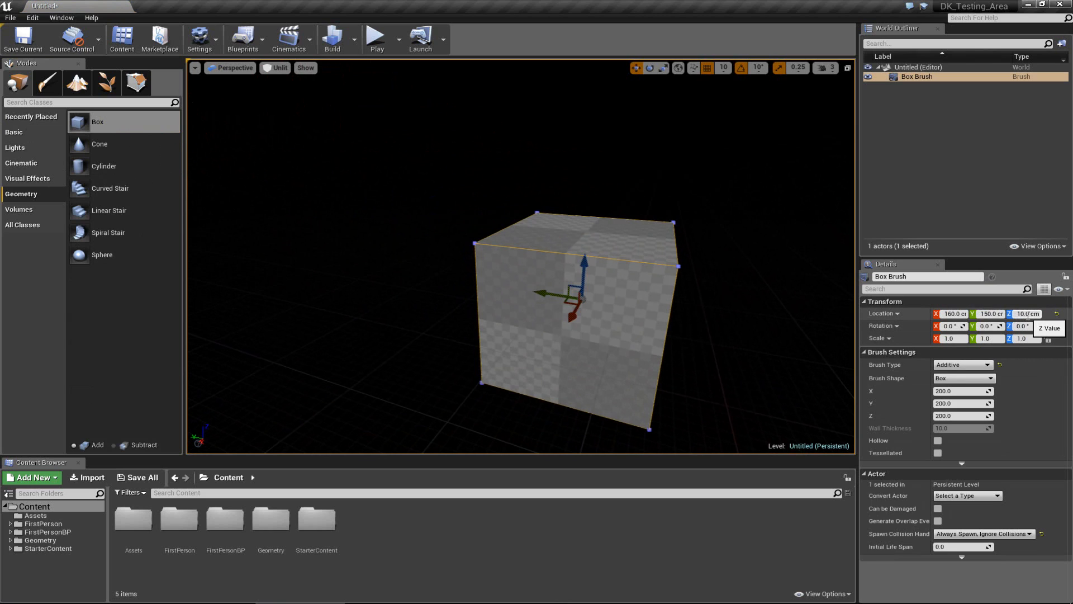
# Step: Move the box brush to the world origin, setting its location to X 0, Y 0 and Z 0 cm
pyautogui.click(961, 315)
pyautogui.write('0')
pyautogui.press('Tab')
pyautogui.write('0')
pyautogui.press('Tab')
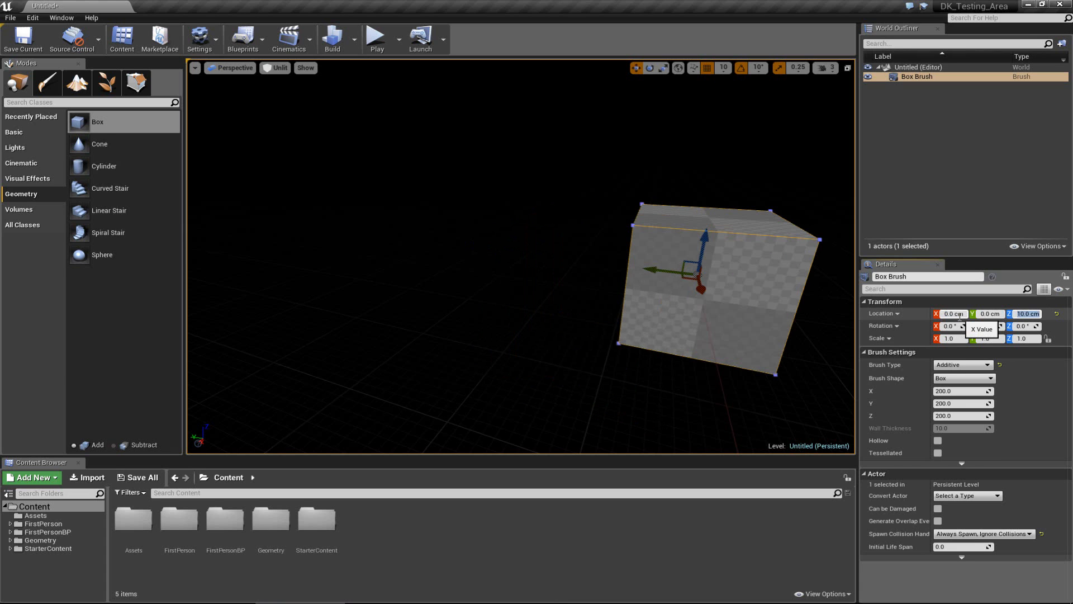
pyautogui.write('0')
pyautogui.press('Return')
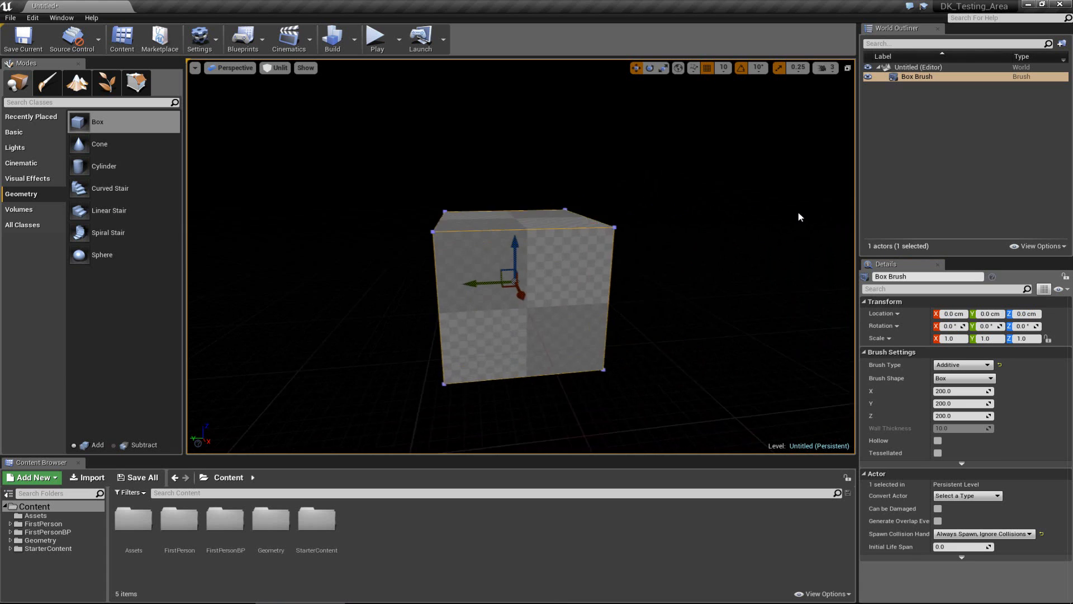
pyautogui.moveTo(579, 286); pyautogui.dragTo(456, 268, button='right')
# Step: Deselect the box brush, then examine how its individual faces can be selected one at a time
pyautogui.click(709, 280)
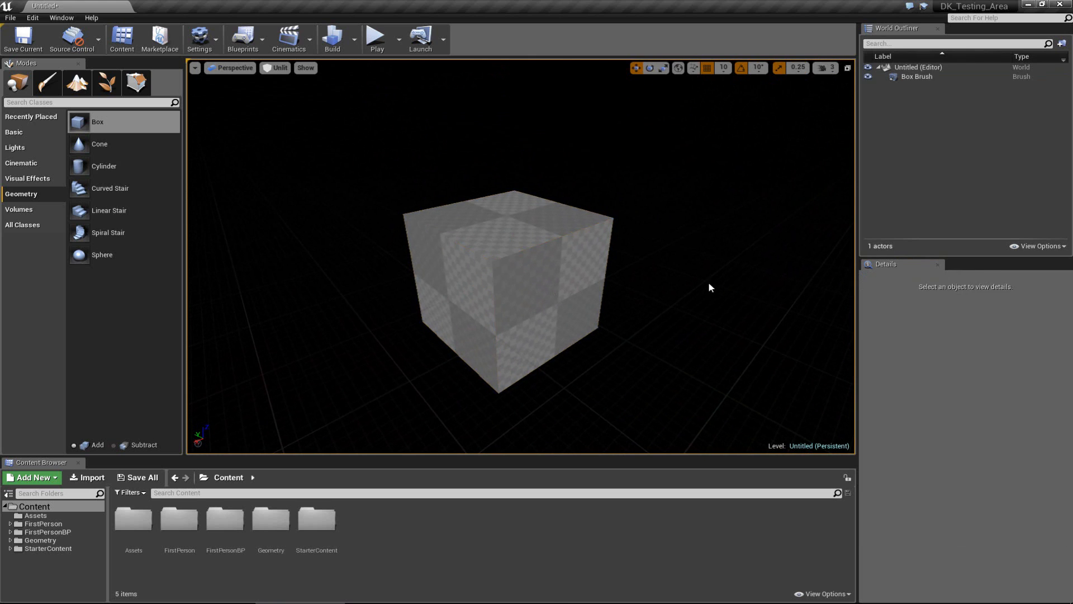
pyautogui.click(510, 300)
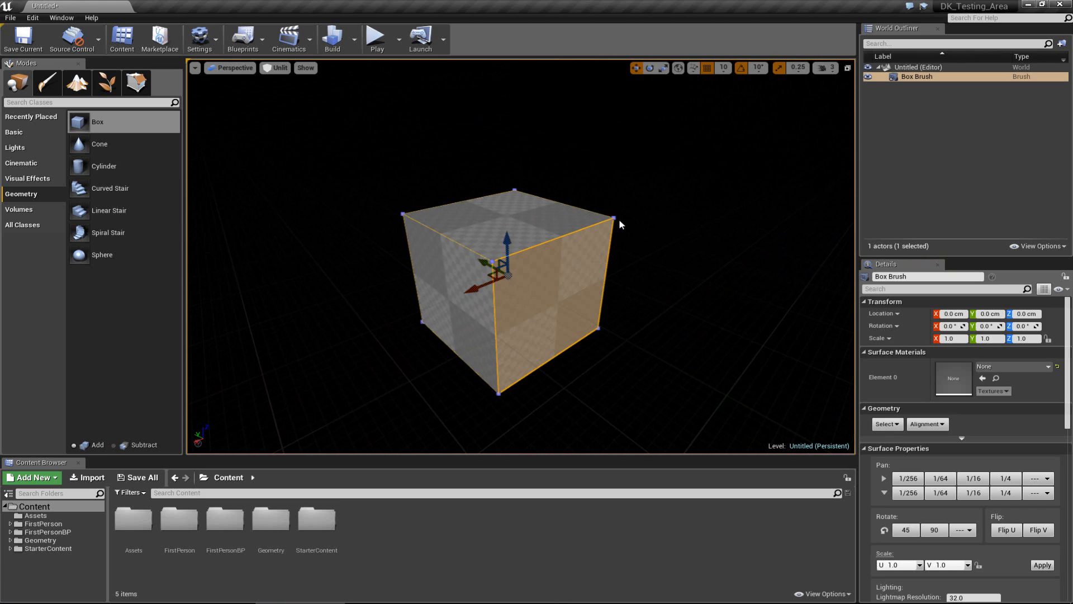
pyautogui.click(462, 329)
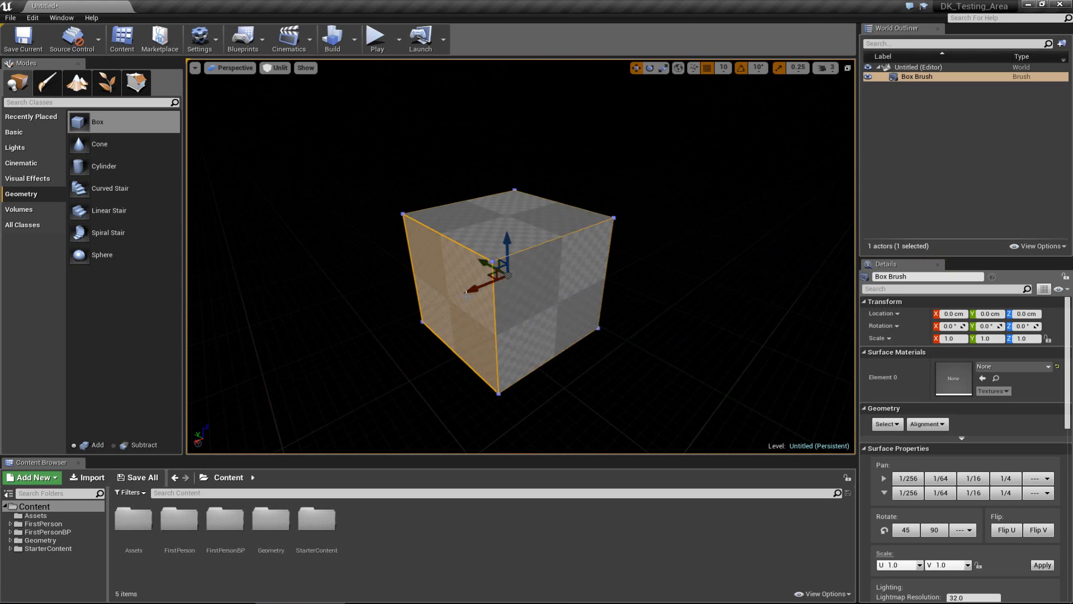
pyautogui.click(490, 227)
pyautogui.click(554, 290)
pyautogui.click(469, 327)
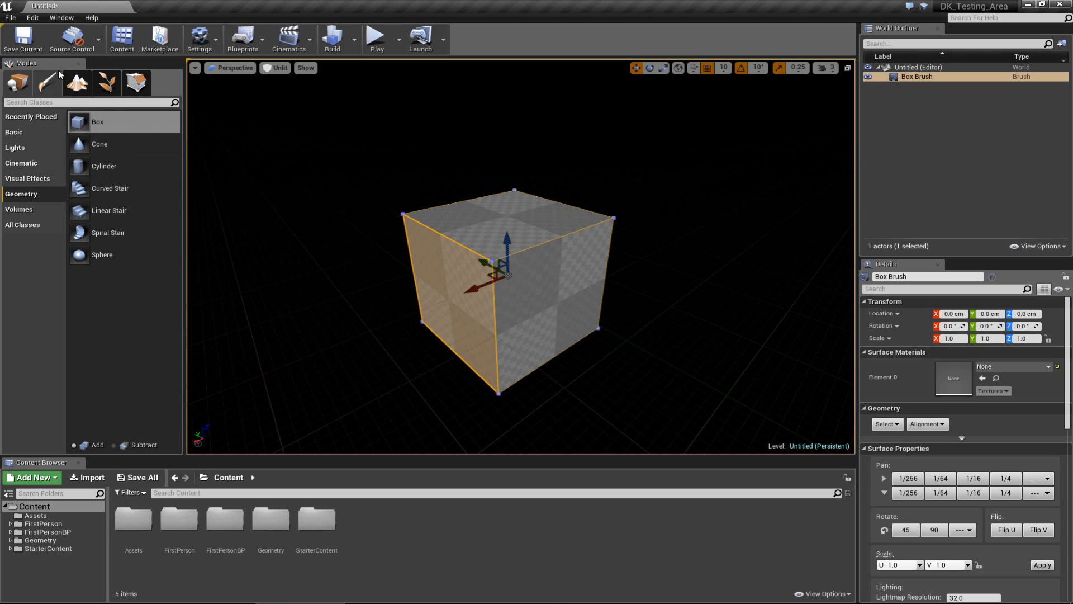
# Step: Switch to Geometry Editing mode and select the top and side faces of the box one by one
pyautogui.click(137, 81)
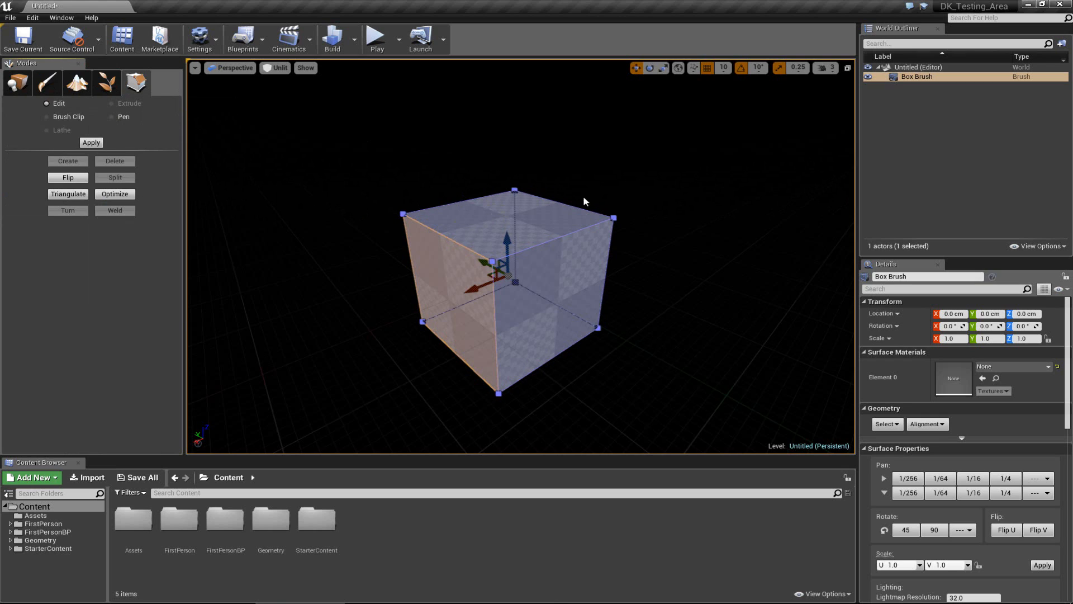
pyautogui.click(487, 217)
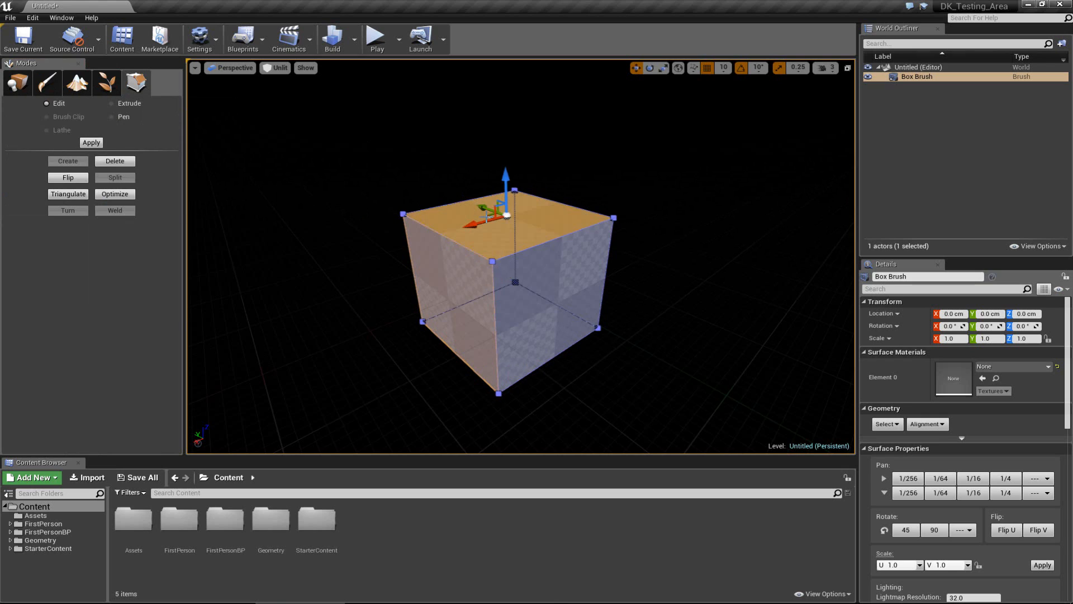
pyautogui.click(541, 286)
pyautogui.click(487, 276)
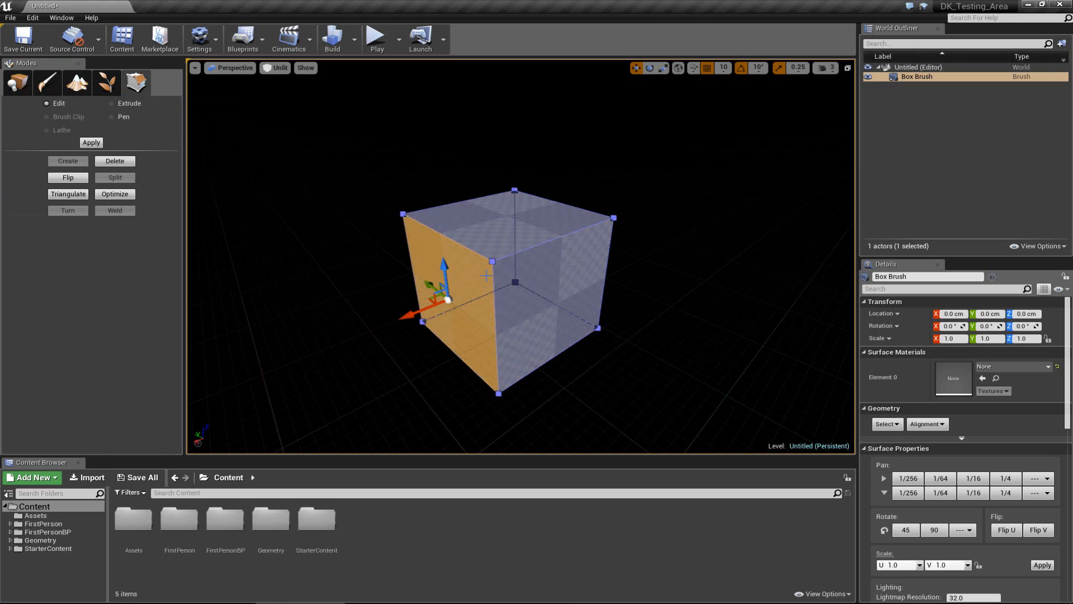
pyautogui.click(506, 231)
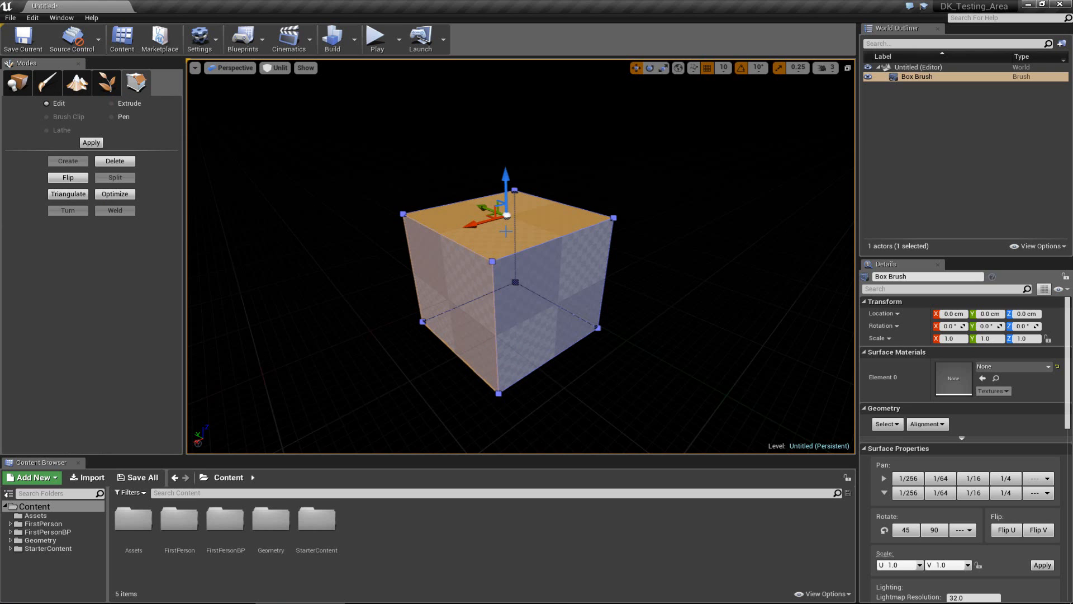
pyautogui.click(540, 272)
pyautogui.click(460, 289)
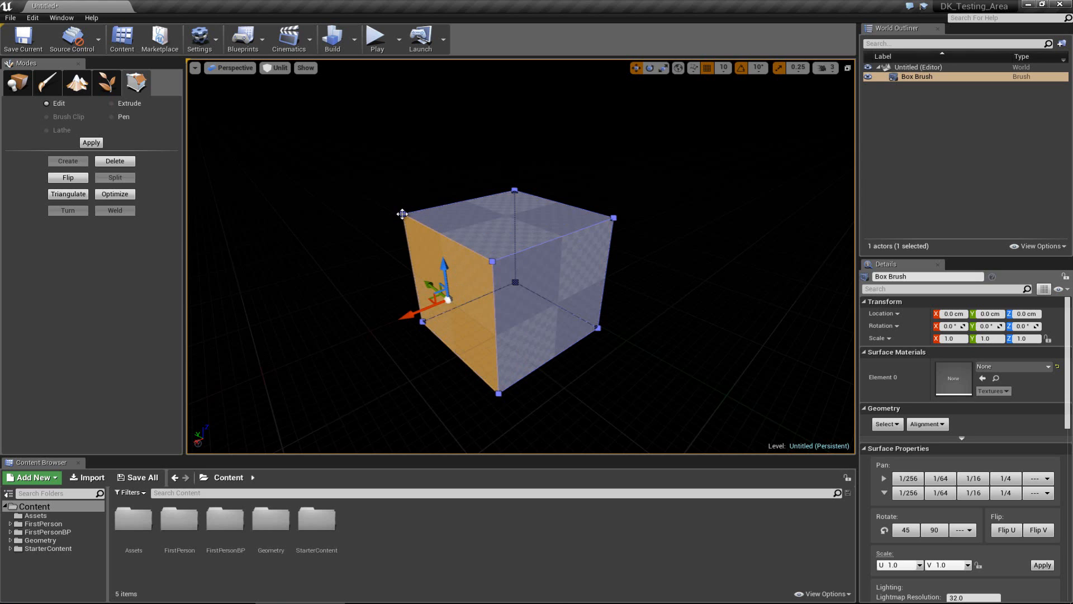
# Step: Select three of the box's top corner vertices one after another to examine vertex selection
pyautogui.click(402, 213)
pyautogui.click(492, 262)
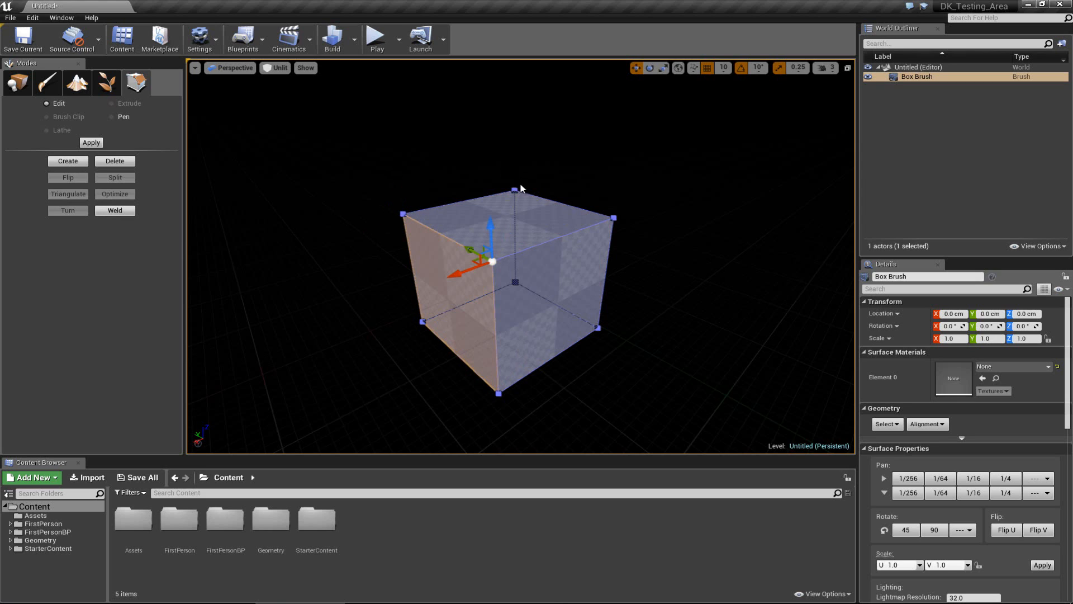
pyautogui.click(514, 188)
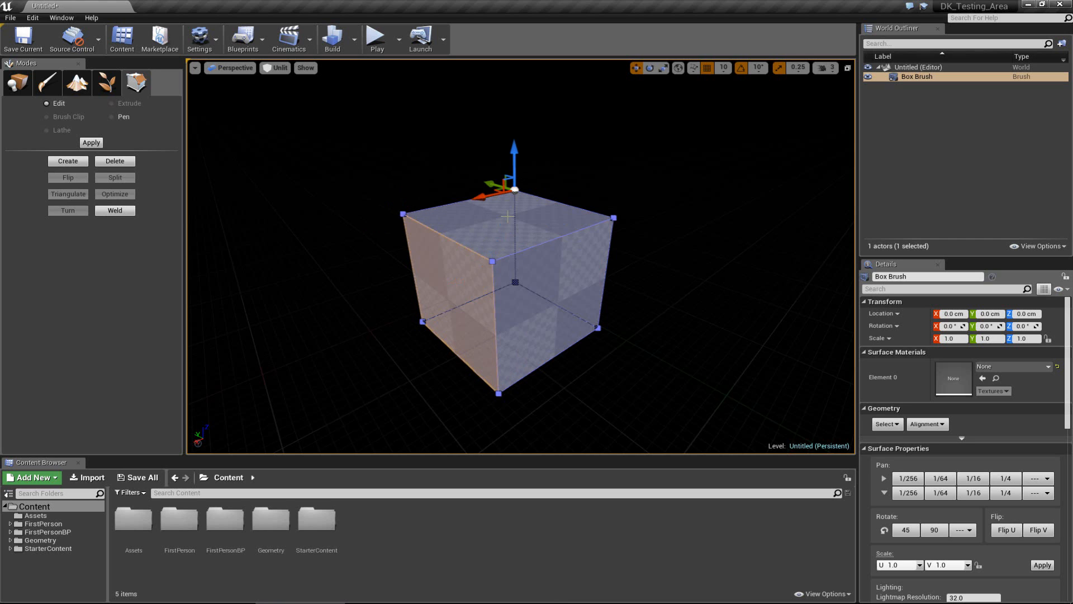
# Step: Lower the top face of the box along Z to flatten the brush into a thin slab
pyautogui.click(507, 216)
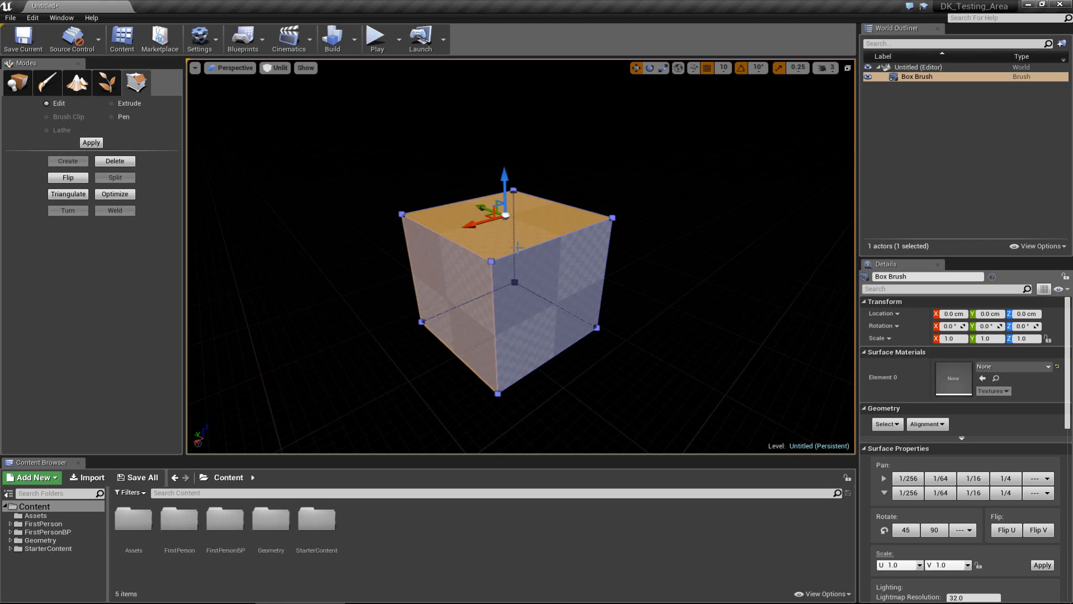
pyautogui.moveTo(482, 263)
pyautogui.mouseDown(button='right')
pyautogui.moveTo(520, 286)
pyautogui.moveTo(458, 285)
pyautogui.moveTo(488, 256)
pyautogui.mouseUp(button='right')
pyautogui.press('d')
pyautogui.moveTo(505, 160); pyautogui.dragTo(504, 272)
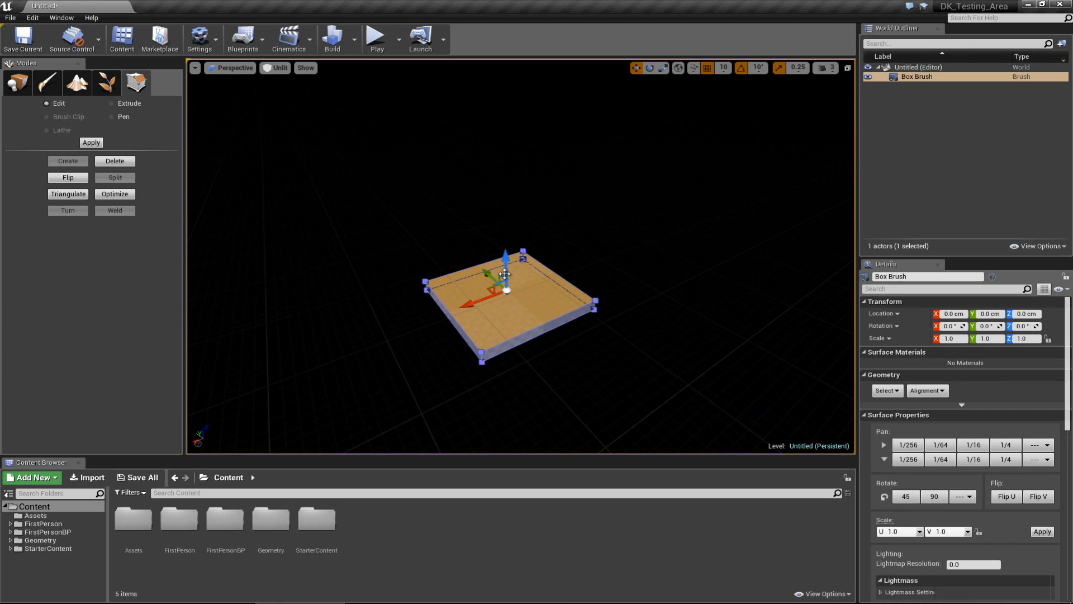
# Step: Try raising two adjacent top corner vertices of the slab together along Z to form a slope
pyautogui.click(426, 282)
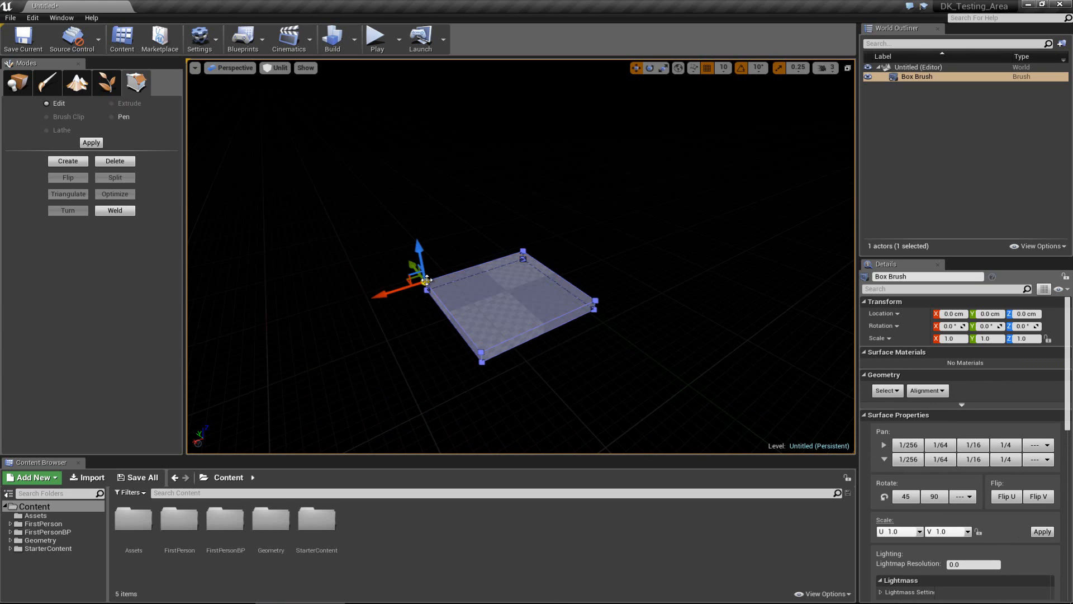
pyautogui.keyDown('ctrl'); pyautogui.click(482, 351); pyautogui.keyUp('ctrl')
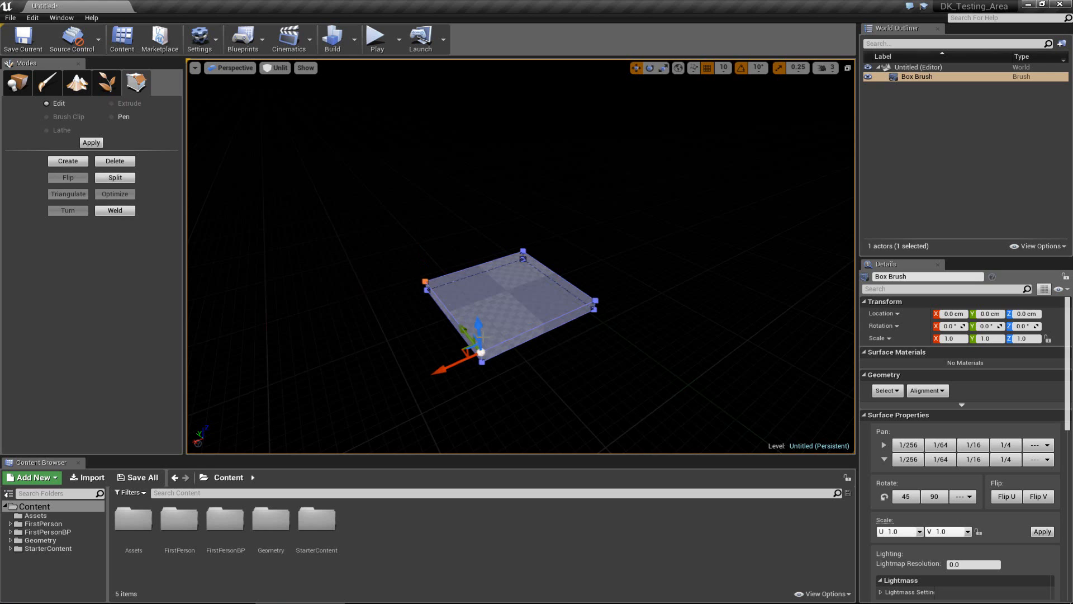
pyautogui.moveTo(480, 336); pyautogui.dragTo(473, 222)
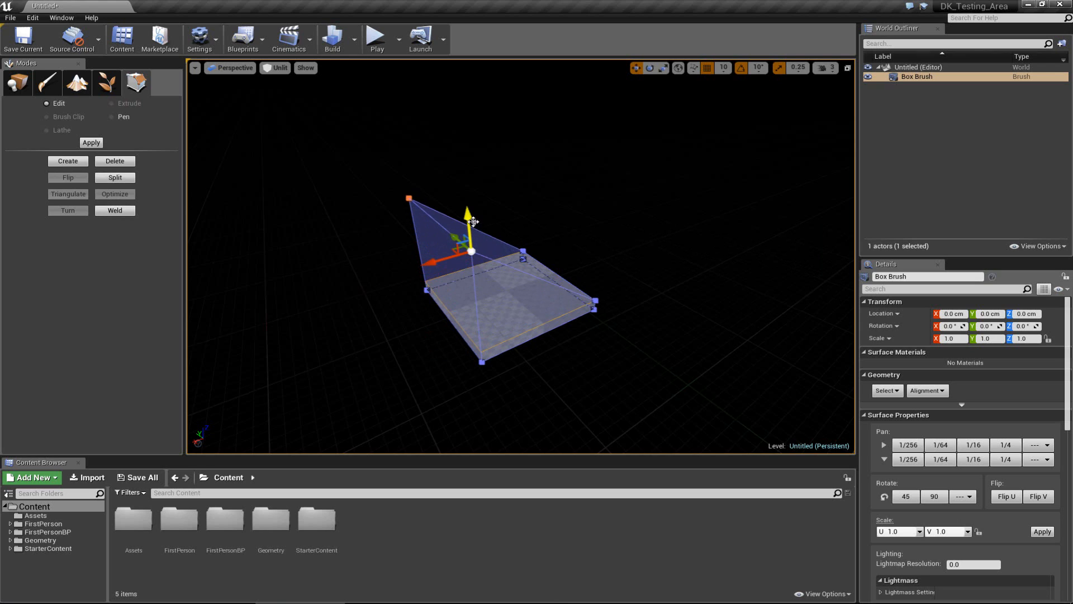
pyautogui.click(593, 232)
pyautogui.moveTo(593, 233)
pyautogui.keyDown('alt'); pyautogui.mouseDown()
pyautogui.moveTo(498, 250)
pyautogui.moveTo(339, 249)
pyautogui.mouseUp(); pyautogui.keyUp('alt')
pyautogui.click(548, 183)
pyautogui.moveTo(548, 184)
pyautogui.keyDown('alt'); pyautogui.mouseDown()
pyautogui.moveTo(659, 237)
pyautogui.moveTo(710, 228)
pyautogui.moveTo(809, 239)
pyautogui.mouseUp(); pyautogui.keyUp('alt')
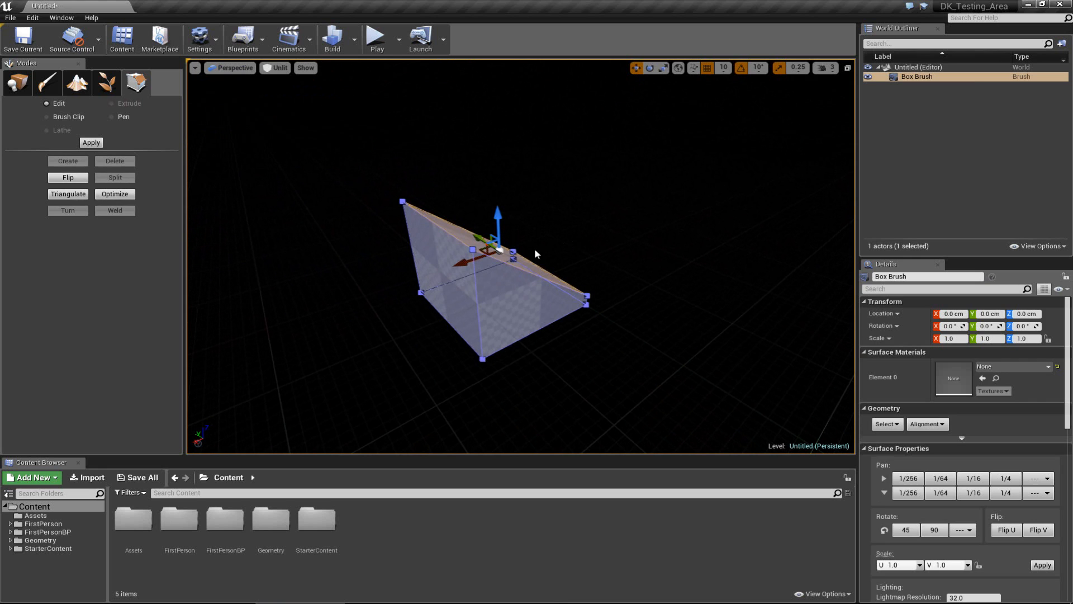
# Step: Undo the raising of the slab's two corner vertices
pyautogui.hotkey('ctrl', 'z')
pyautogui.hotkey('ctrl', 'z')
pyautogui.hotkey('ctrl', 'z')
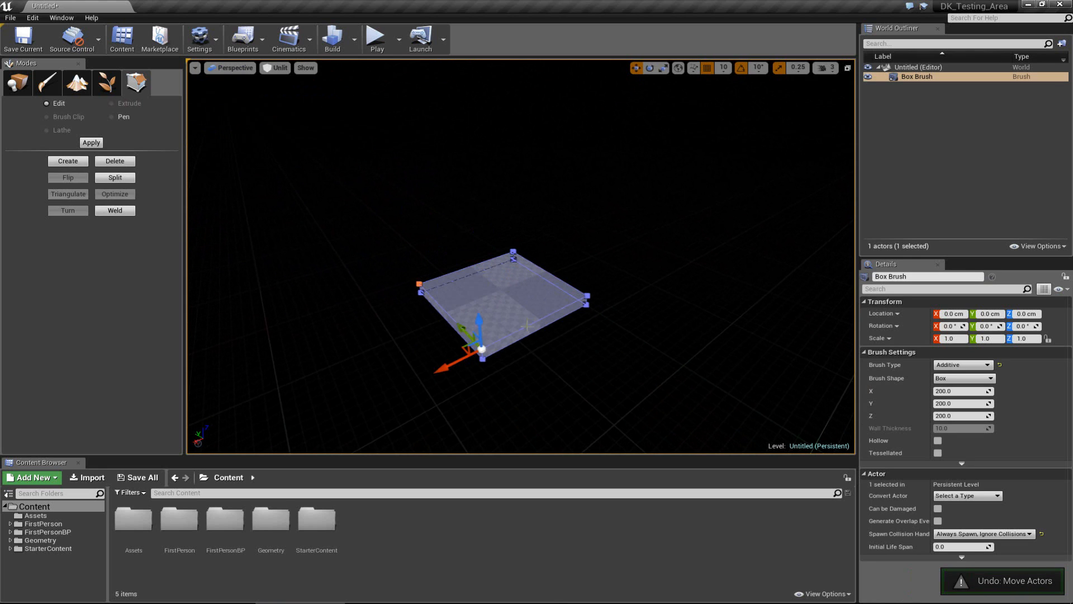
# Step: Select one side face of the slab and pull it outward along Y to stretch the slab into a long strip
pyautogui.click(534, 331)
pyautogui.keyDown('alt'); pyautogui.moveTo(534, 331); pyautogui.dragTo(638, 337); pyautogui.keyUp('alt')
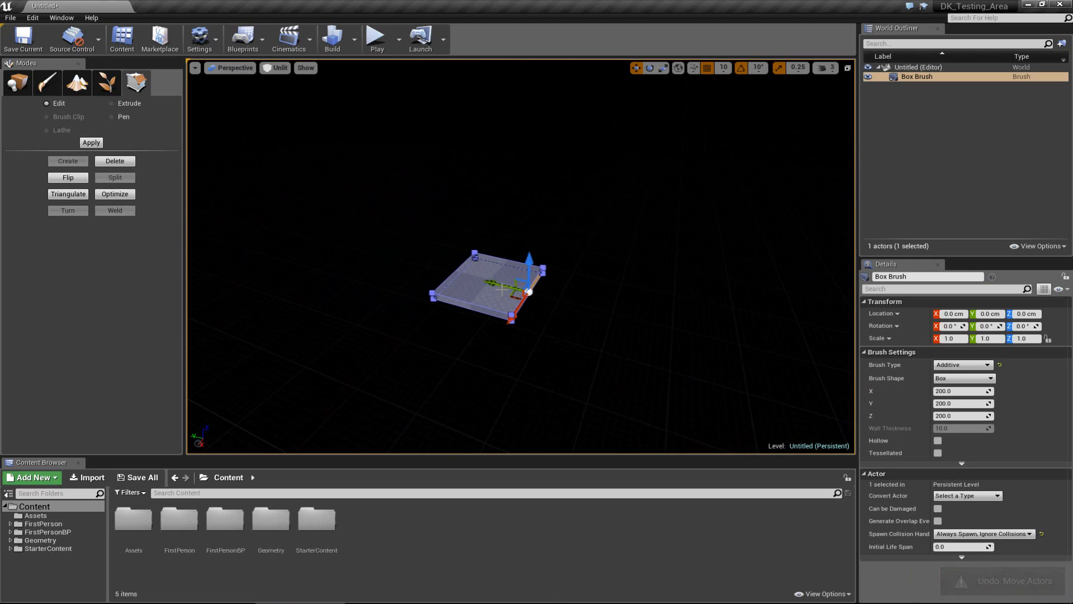
pyautogui.moveTo(501, 285)
pyautogui.mouseDown(button='right')
pyautogui.moveTo(553, 328)
pyautogui.moveTo(500, 283)
pyautogui.mouseUp(button='right')
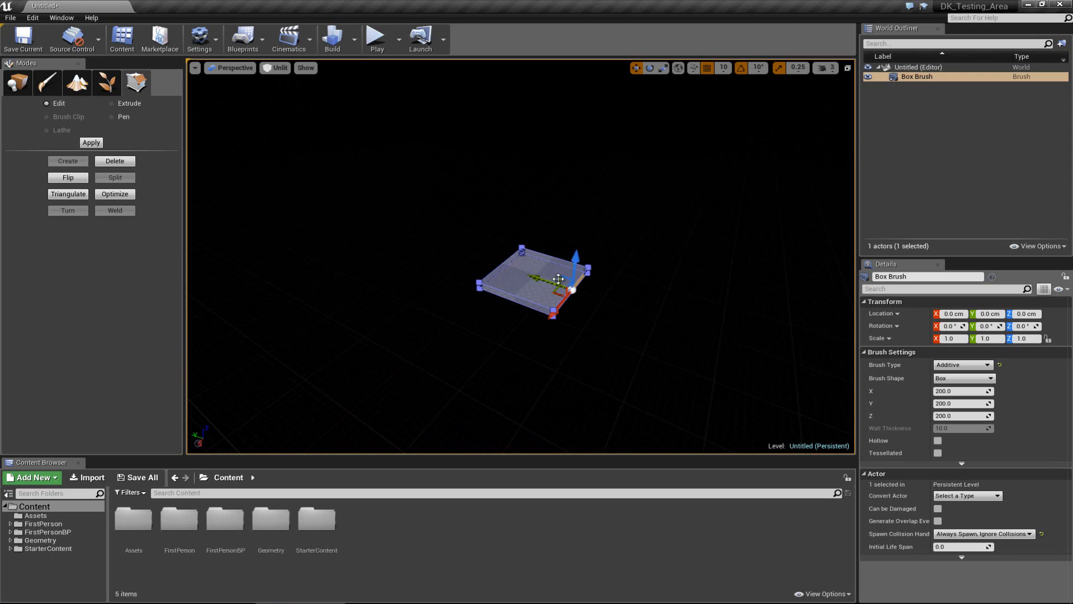
pyautogui.moveTo(558, 279)
pyautogui.mouseDown()
pyautogui.moveTo(794, 355)
pyautogui.moveTo(758, 308)
pyautogui.mouseUp()
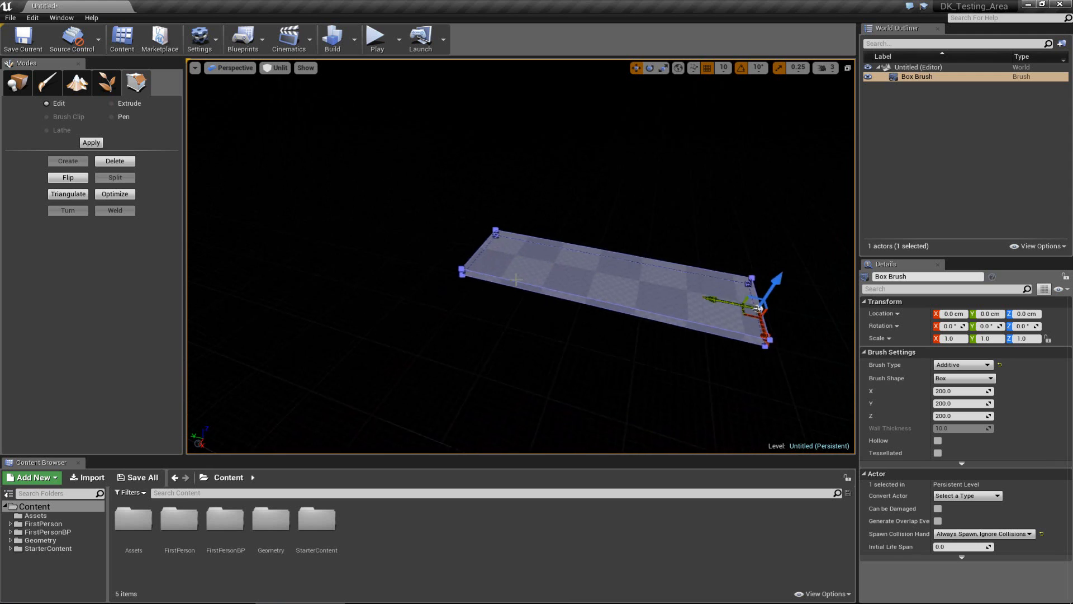
# Step: Select the strip's long side face and pull it outward along X to form a large, roughly square floor
pyautogui.keyDown('alt'); pyautogui.moveTo(517, 280); pyautogui.dragTo(710, 300); pyautogui.keyUp('alt')
pyautogui.click(477, 264)
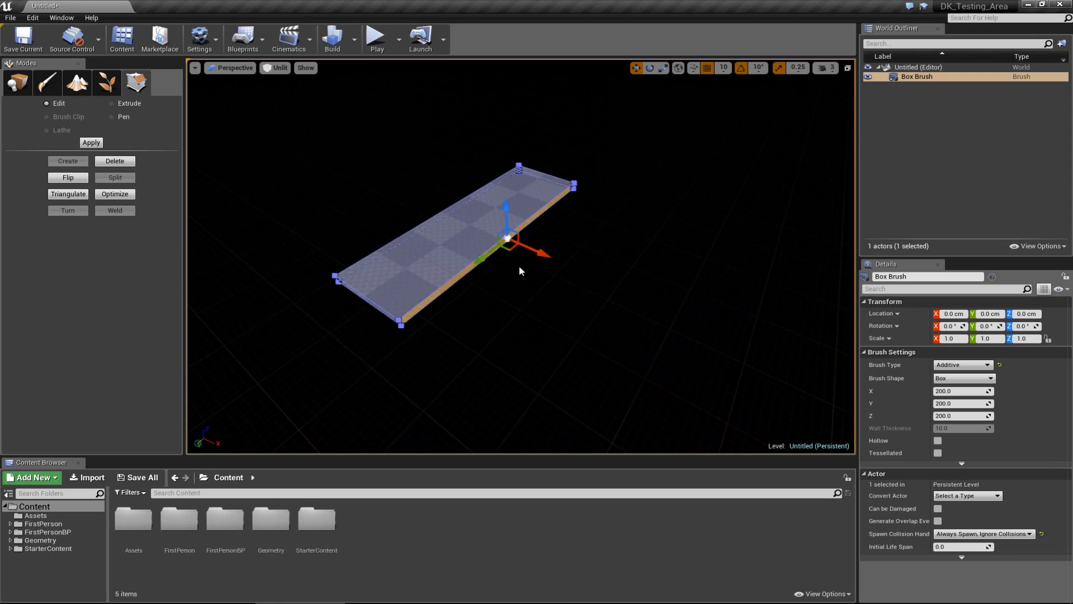
pyautogui.moveTo(534, 250); pyautogui.dragTo(744, 336)
pyautogui.moveTo(625, 268)
pyautogui.keyDown('alt'); pyautogui.mouseDown()
pyautogui.moveTo(448, 276)
pyautogui.moveTo(250, 237)
pyautogui.moveTo(570, 299)
pyautogui.moveTo(575, 311)
pyautogui.moveTo(596, 288)
pyautogui.mouseUp(); pyautogui.keyUp('alt')
pyautogui.scroll(-4, 256, 239)
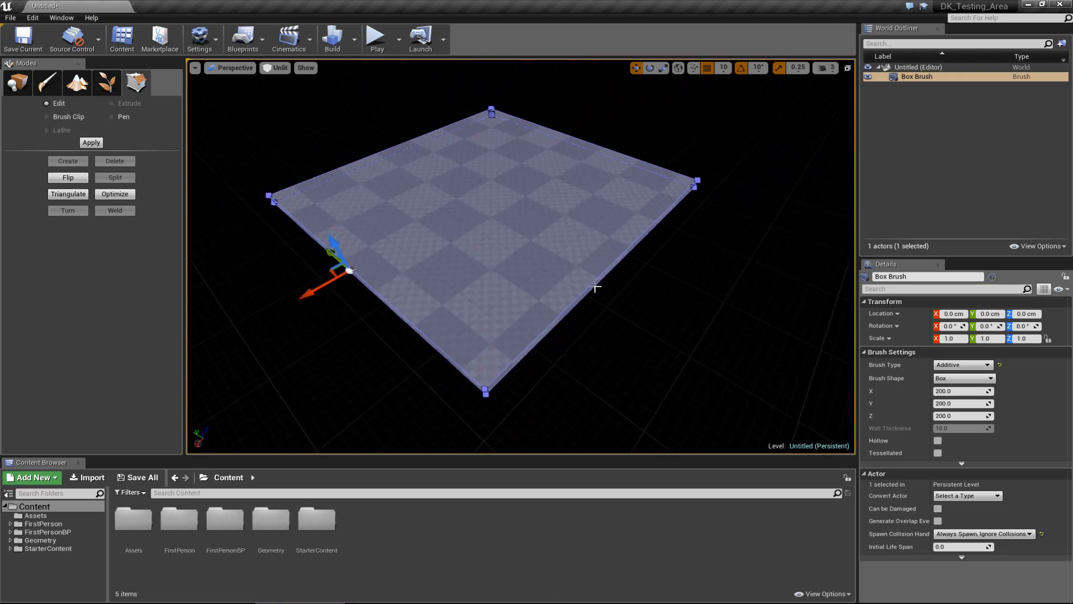
pyautogui.moveTo(596, 288)
pyautogui.mouseDown(button='right')
pyautogui.moveTo(587, 310)
pyautogui.moveTo(597, 273)
pyautogui.moveTo(633, 317)
pyautogui.mouseUp(button='right')
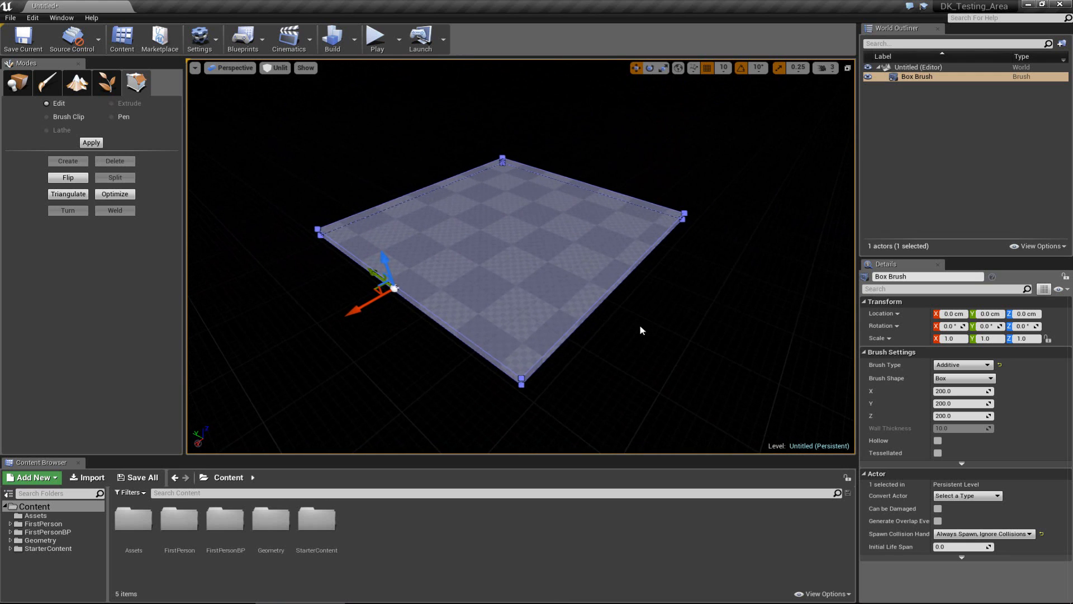
# Step: Return to Place mode, deselect the floor brush and look over the finished floor
pyautogui.click(18, 82)
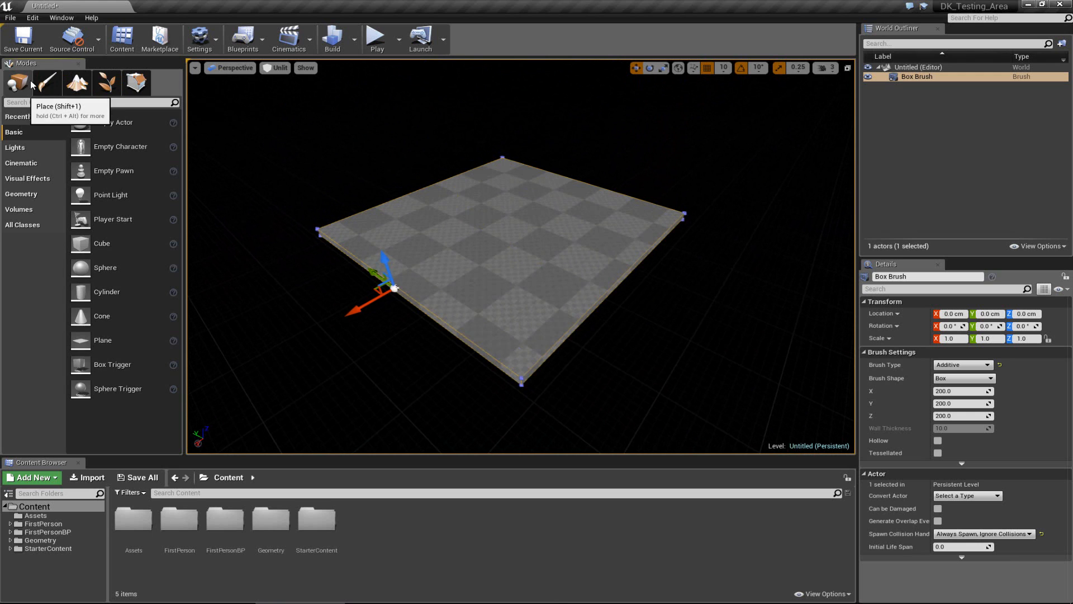
pyautogui.click(362, 189)
pyautogui.moveTo(532, 273); pyautogui.dragTo(525, 266, button='right')
pyautogui.press('s')
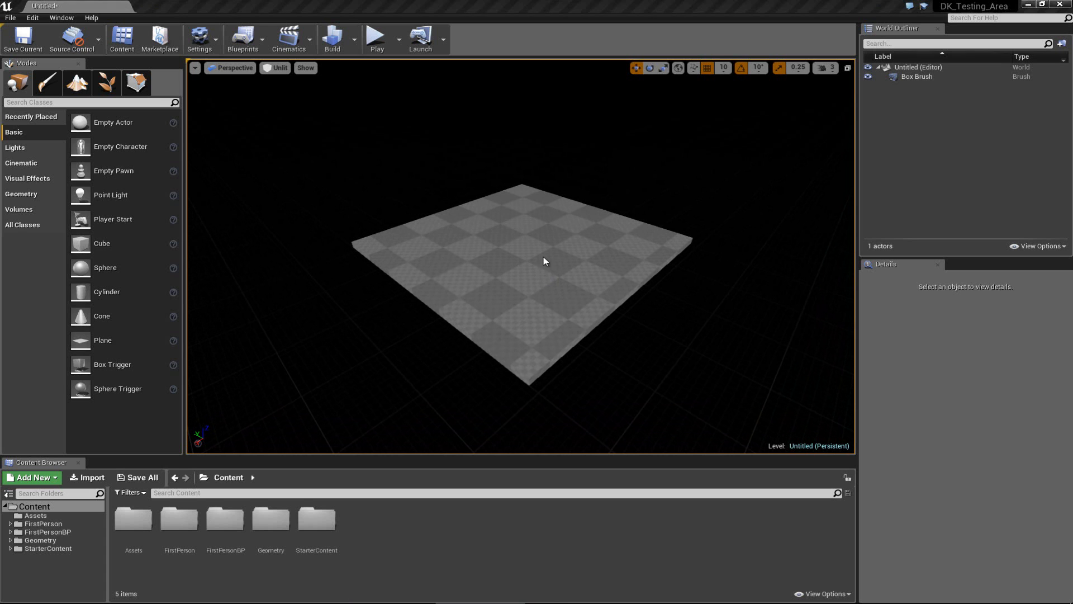
pyautogui.moveTo(544, 257); pyautogui.dragTo(524, 280, button='right')
pyautogui.press('w')
pyautogui.press('s')
pyautogui.press('a')
pyautogui.press('d')
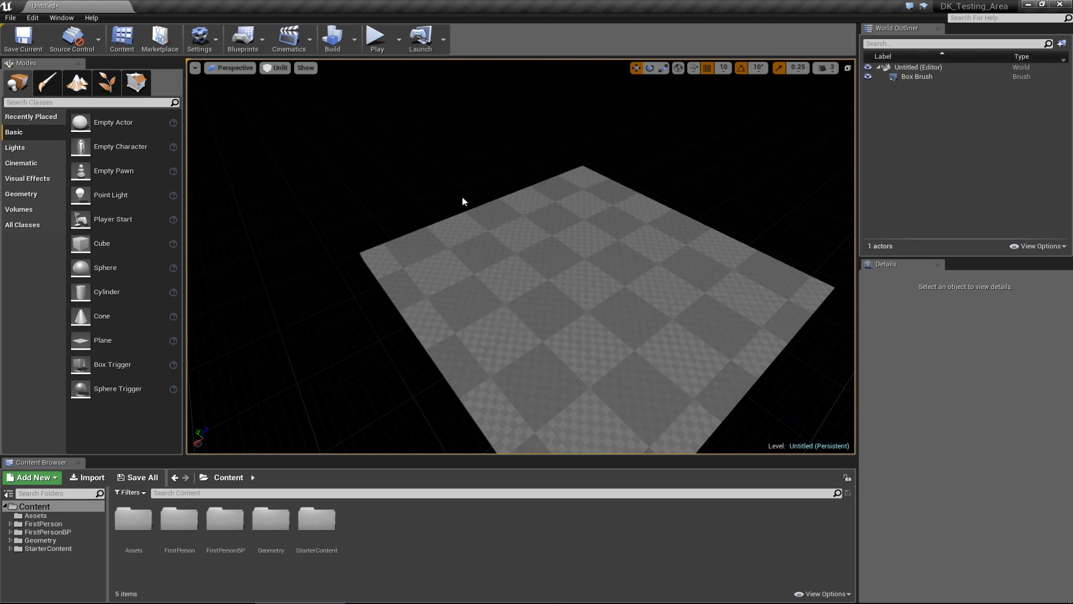
# Step: Place a second additive Box geometry brush on the floor's corner, at about X 440, Y 0, Z 20 cm
pyautogui.click(41, 195)
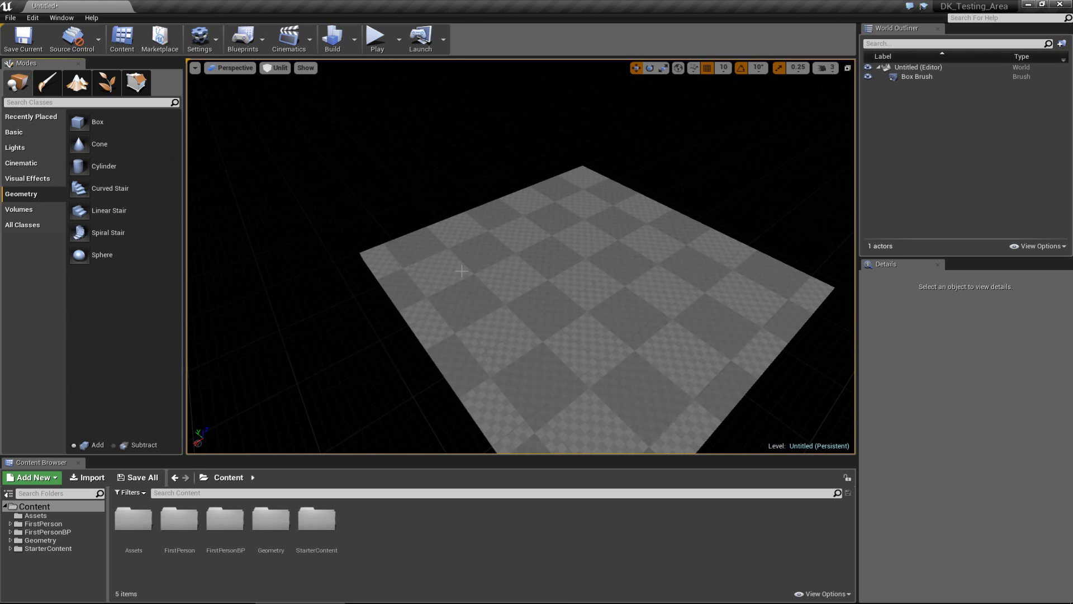
pyautogui.press('a')
pyautogui.moveTo(502, 273)
pyautogui.mouseDown(button='right')
pyautogui.moveTo(520, 261)
pyautogui.moveTo(673, 297)
pyautogui.moveTo(604, 271)
pyautogui.moveTo(600, 249)
pyautogui.moveTo(626, 244)
pyautogui.moveTo(626, 254)
pyautogui.moveTo(618, 228)
pyautogui.moveTo(503, 276)
pyautogui.mouseUp(button='right')
pyautogui.press('w')
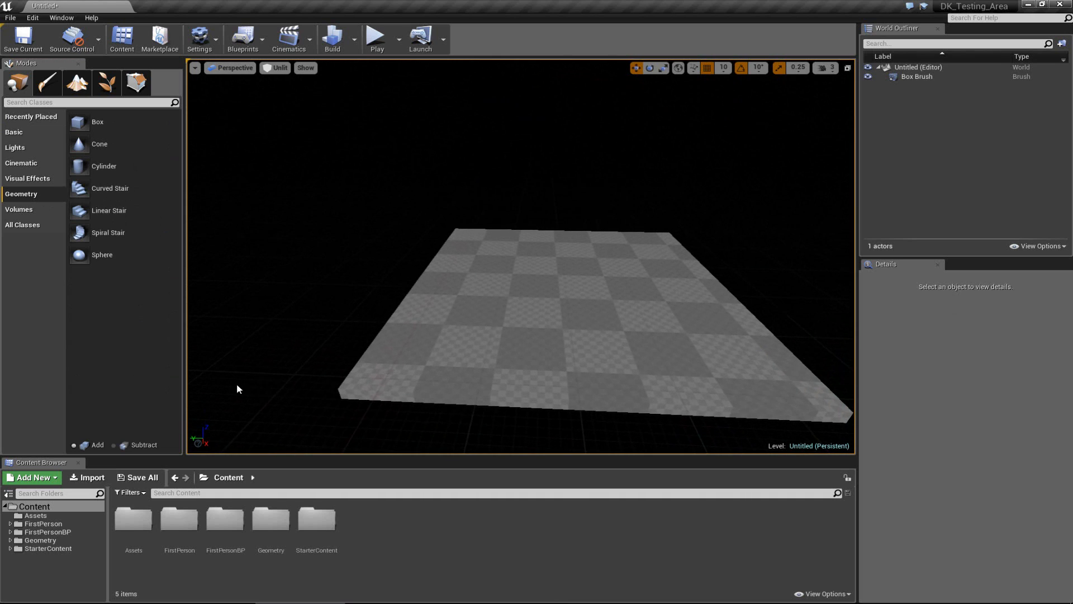
pyautogui.moveTo(416, 180); pyautogui.dragTo(404, 203, button='right')
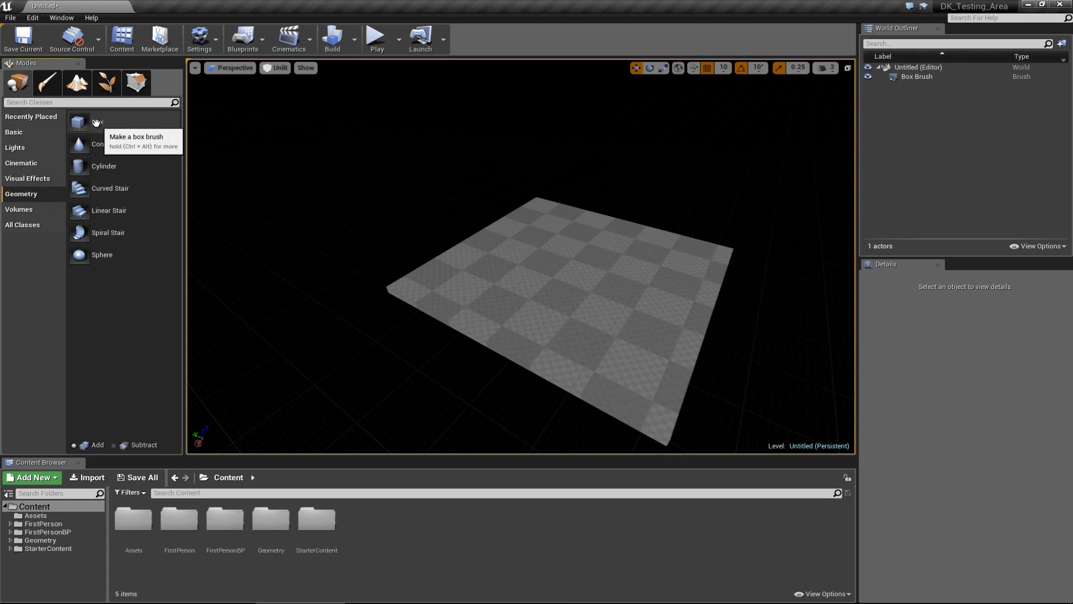
pyautogui.moveTo(79, 122)
pyautogui.mouseDown()
pyautogui.moveTo(412, 247)
pyautogui.moveTo(455, 284)
pyautogui.mouseUp()
pyautogui.moveTo(455, 284); pyautogui.dragTo(299, 194, button='right')
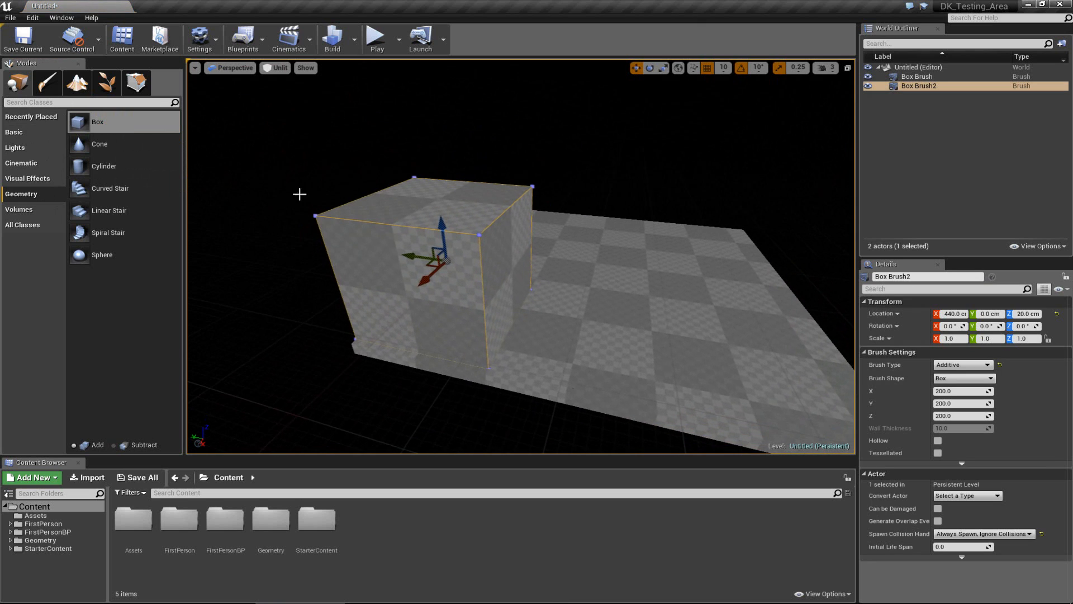
# Step: In Geometry Editing mode, push the new box's inner side face along Y toward the floor's edge to make a thin wall
pyautogui.click(135, 83)
pyautogui.click(507, 302)
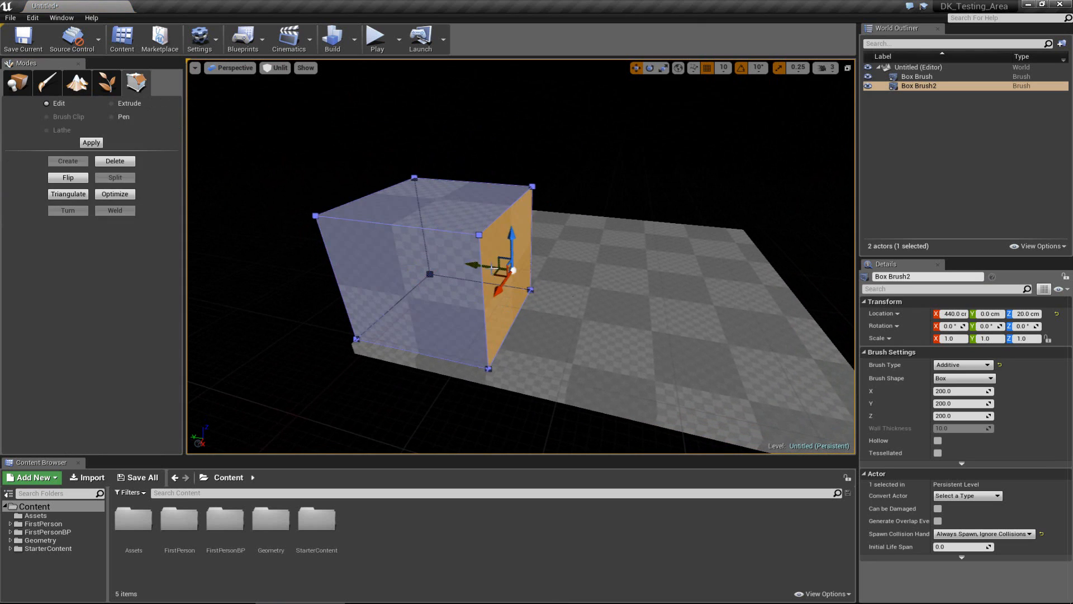
pyautogui.moveTo(492, 268)
pyautogui.mouseDown()
pyautogui.moveTo(405, 244)
pyautogui.moveTo(386, 250)
pyautogui.moveTo(389, 260)
pyautogui.mouseUp()
pyautogui.press('d')
pyautogui.moveTo(389, 317)
pyautogui.mouseDown(button='right')
pyautogui.moveTo(313, 226)
pyautogui.moveTo(38, 331)
pyautogui.mouseUp(button='right')
# Step: Select the end face of the thin wall and pull it along X to run the wall along the floor's edge
pyautogui.click(490, 267)
pyautogui.moveTo(490, 268); pyautogui.dragTo(648, 299, button='right')
pyautogui.moveTo(290, 235); pyautogui.dragTo(554, 267)
# Step: Push the wall's outer long side face inward along Y to thin the wall, and deselect the face
pyautogui.moveTo(538, 274); pyautogui.dragTo(777, 301, button='right')
pyautogui.click(521, 293)
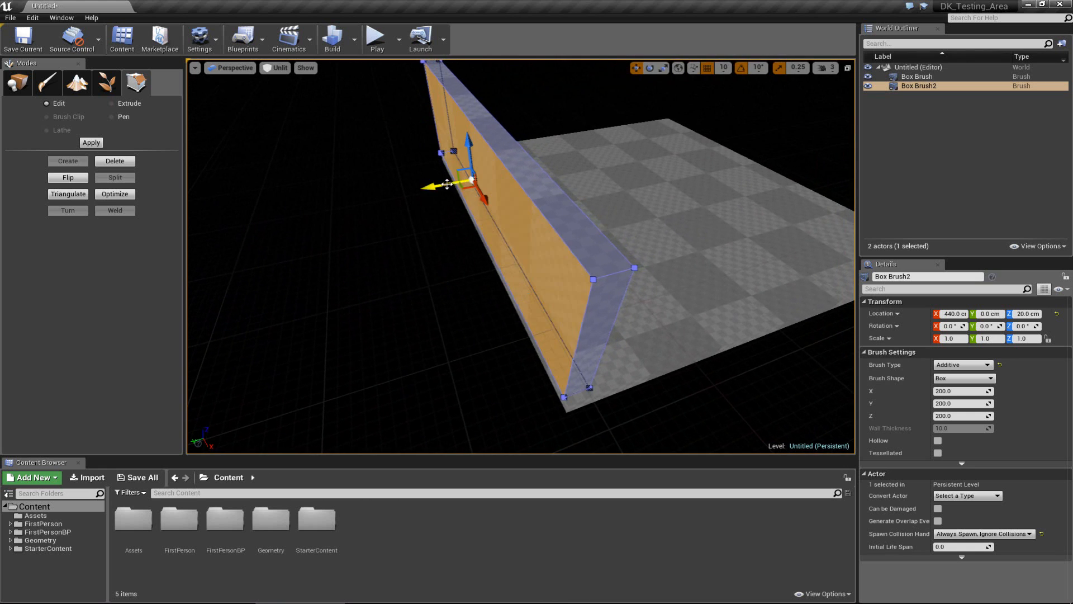
pyautogui.moveTo(449, 183); pyautogui.dragTo(452, 183)
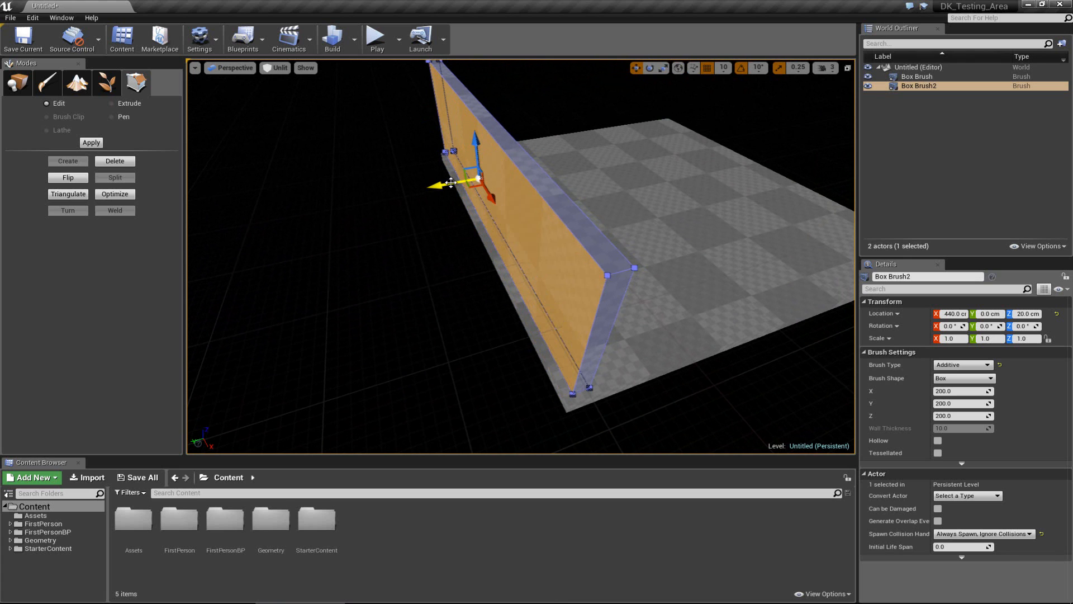
pyautogui.click(431, 227)
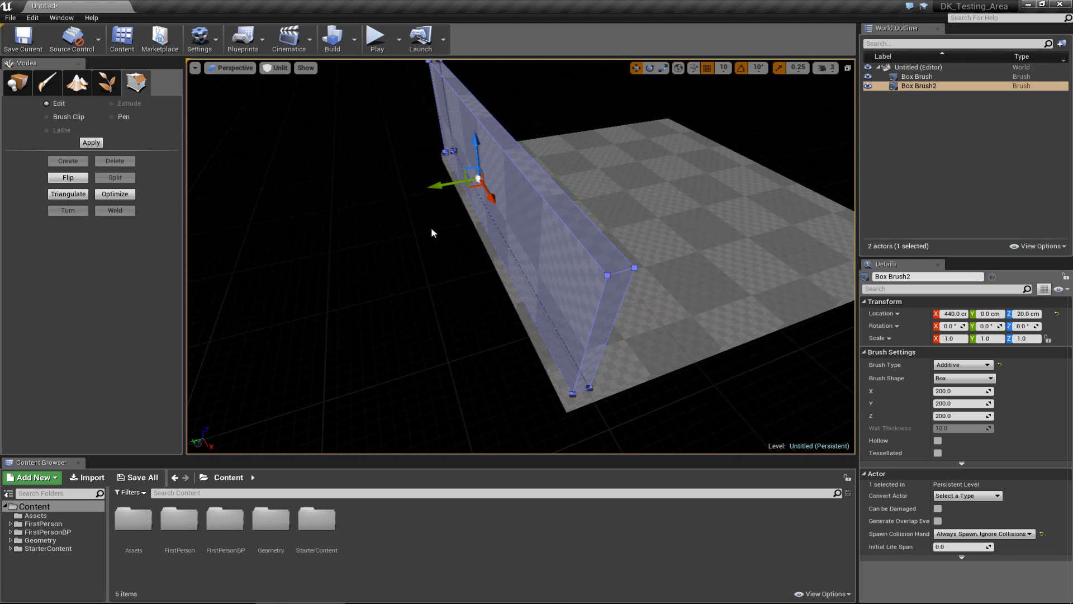
# Step: Select the wall's top face and try moving it along Z with position snapping at 10
pyautogui.moveTo(431, 227)
pyautogui.mouseDown(button='right')
pyautogui.moveTo(562, 207)
pyautogui.moveTo(708, 230)
pyautogui.moveTo(859, 227)
pyautogui.moveTo(890, 211)
pyautogui.mouseUp(button='right')
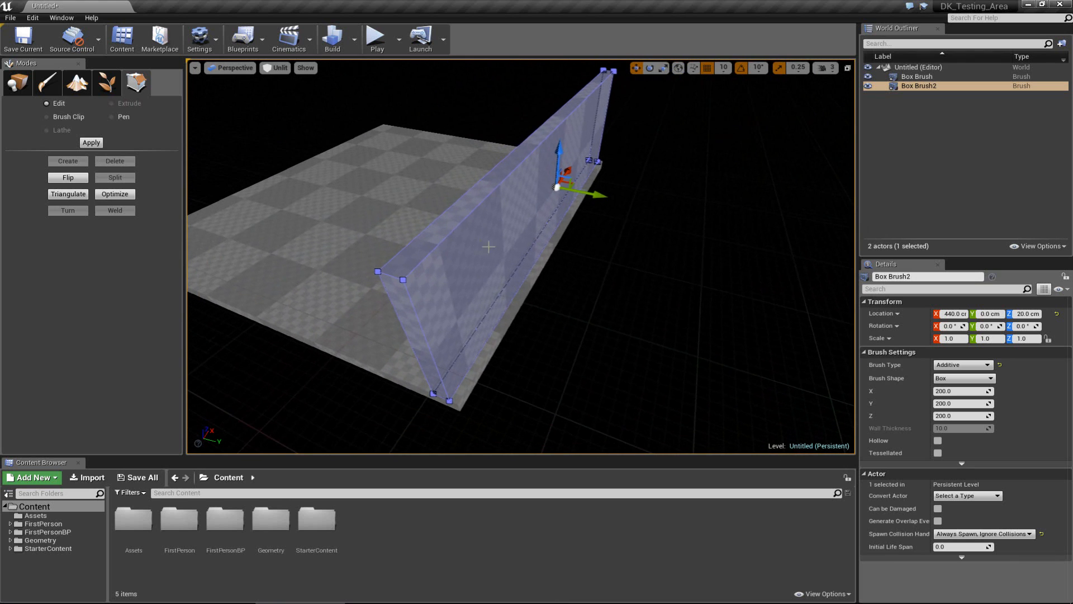
pyautogui.click(512, 167)
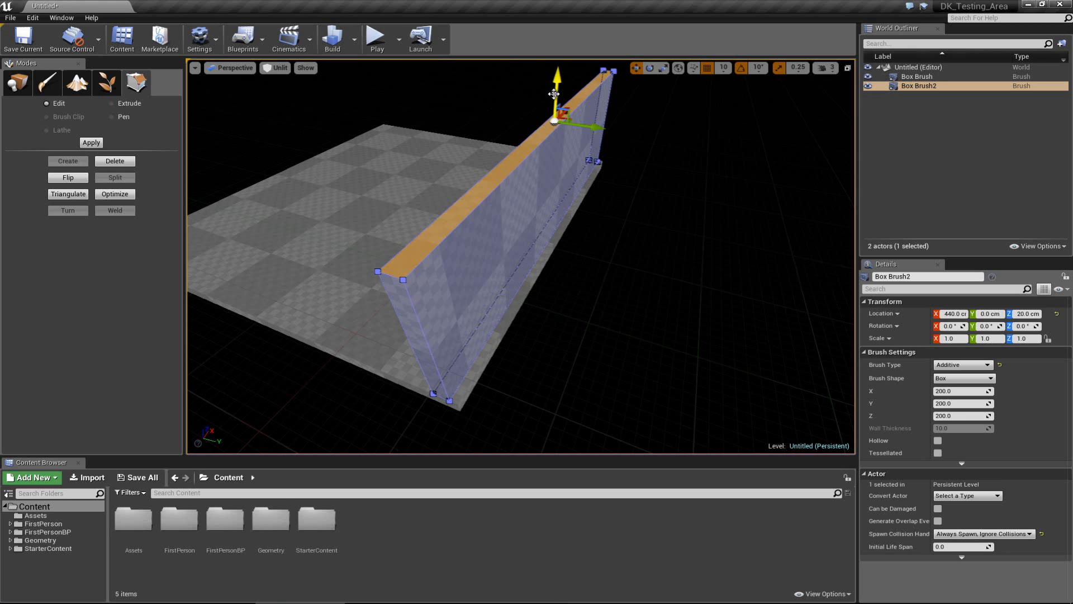
pyautogui.moveTo(553, 94)
pyautogui.mouseDown()
pyautogui.moveTo(554, 128)
pyautogui.moveTo(556, 96)
pyautogui.mouseUp()
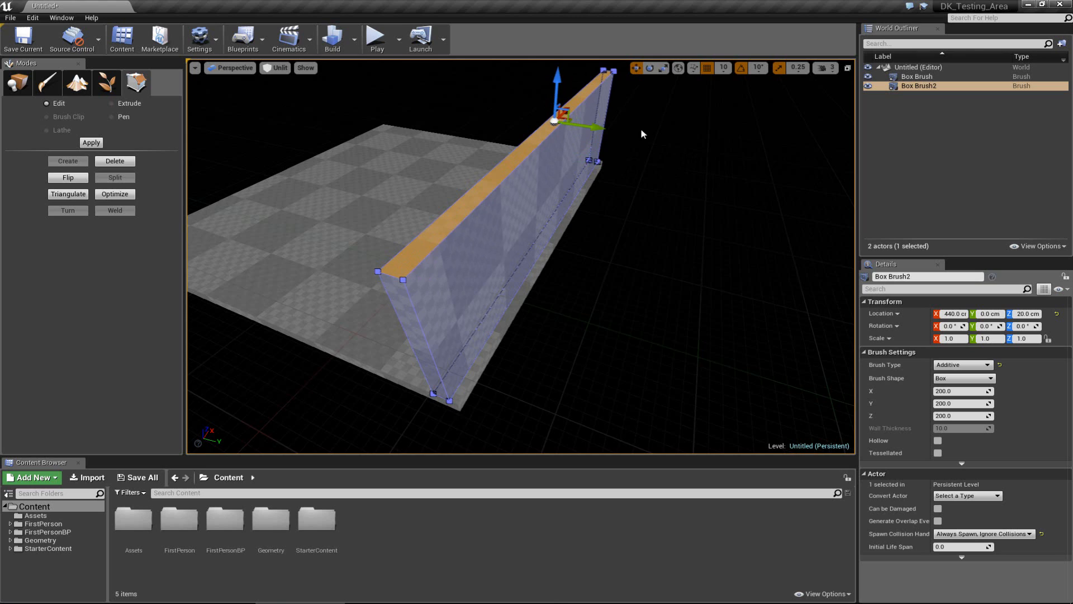
# Step: Turn off position grid snapping, try moving the top face freely along Z, and restore both the face and snapping
pyautogui.click(708, 68)
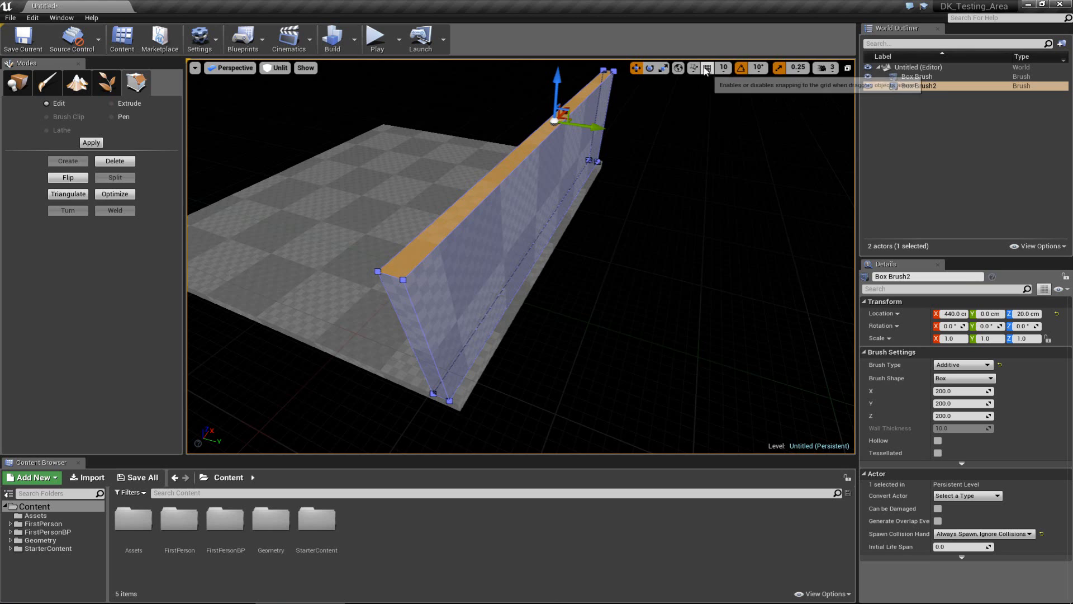
pyautogui.moveTo(559, 102)
pyautogui.mouseDown()
pyautogui.moveTo(559, 178)
pyautogui.moveTo(556, 79)
pyautogui.moveTo(551, 115)
pyautogui.moveTo(554, 92)
pyautogui.mouseUp()
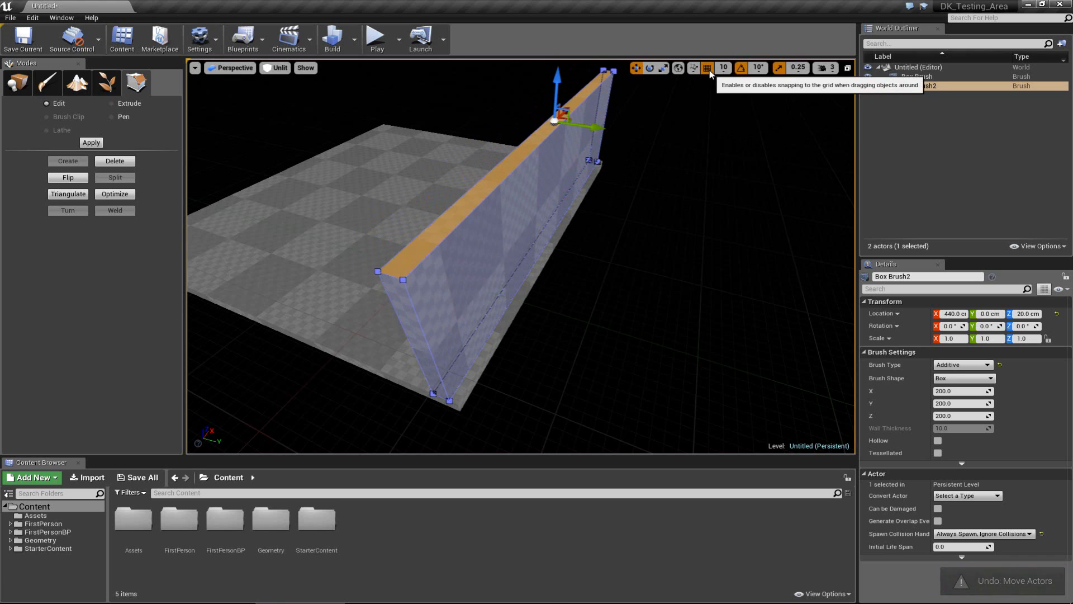
pyautogui.moveTo(553, 90)
pyautogui.mouseDown()
pyautogui.moveTo(553, 106)
pyautogui.moveTo(552, 91)
pyautogui.mouseUp()
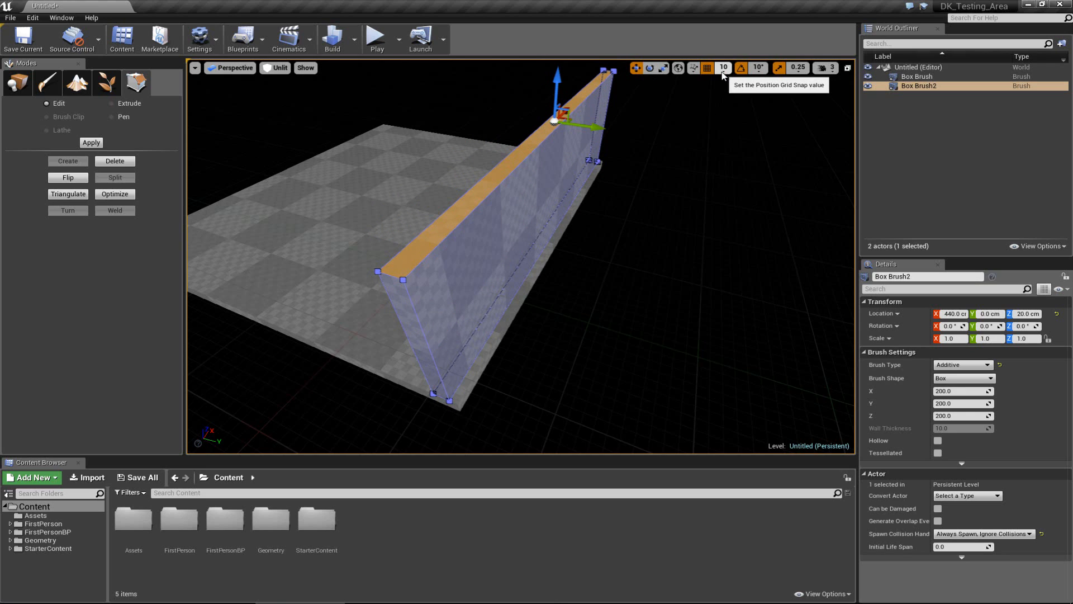
# Step: Set the position grid snap to 500 and try moving the wall's top face along Z
pyautogui.click(723, 72)
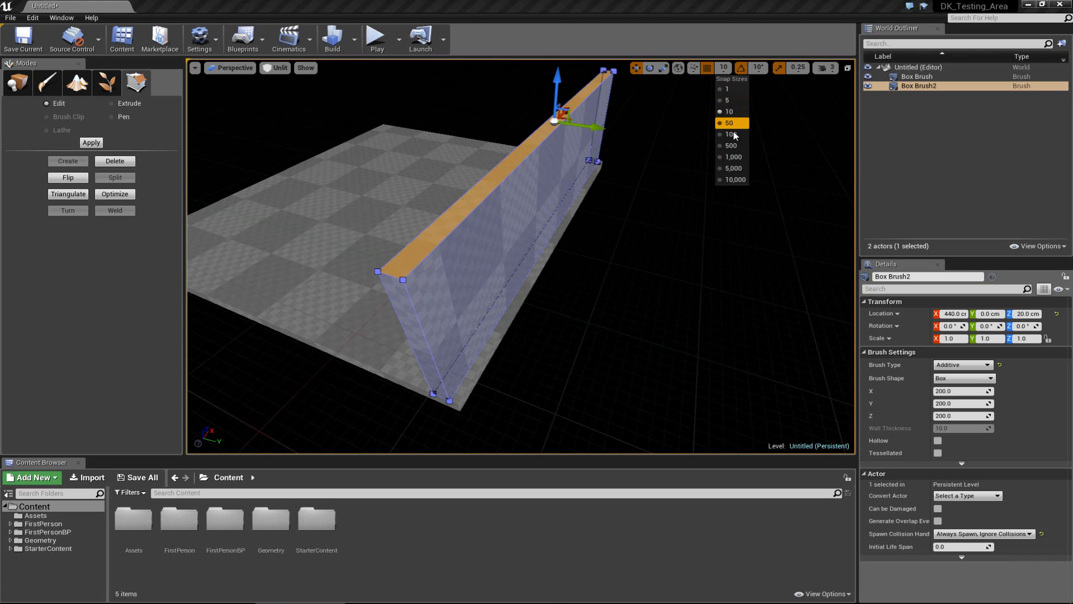
pyautogui.click(734, 146)
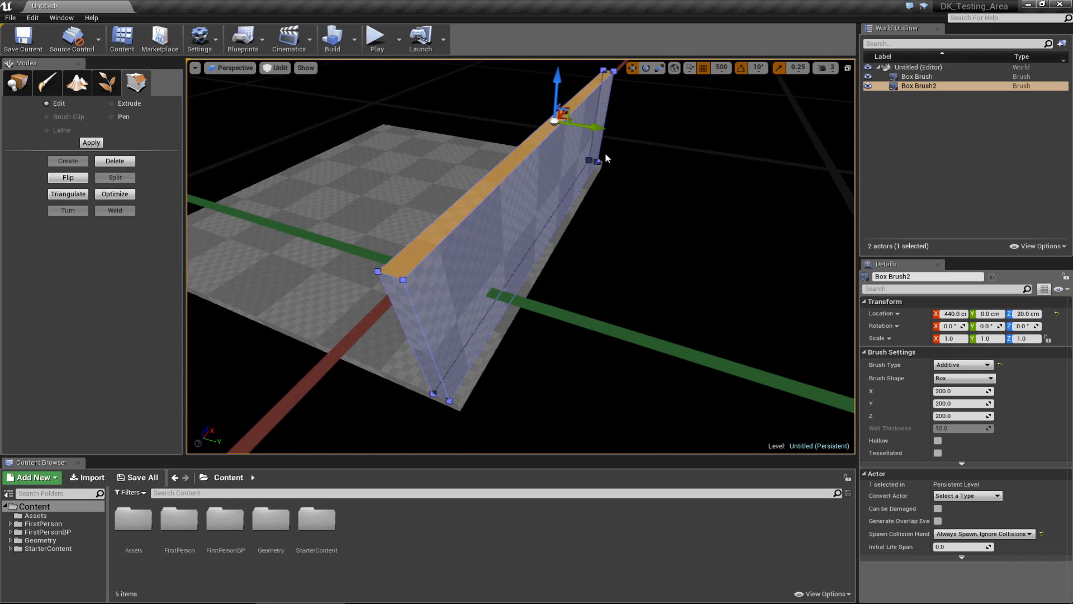
pyautogui.scroll(-10, 604, 153)
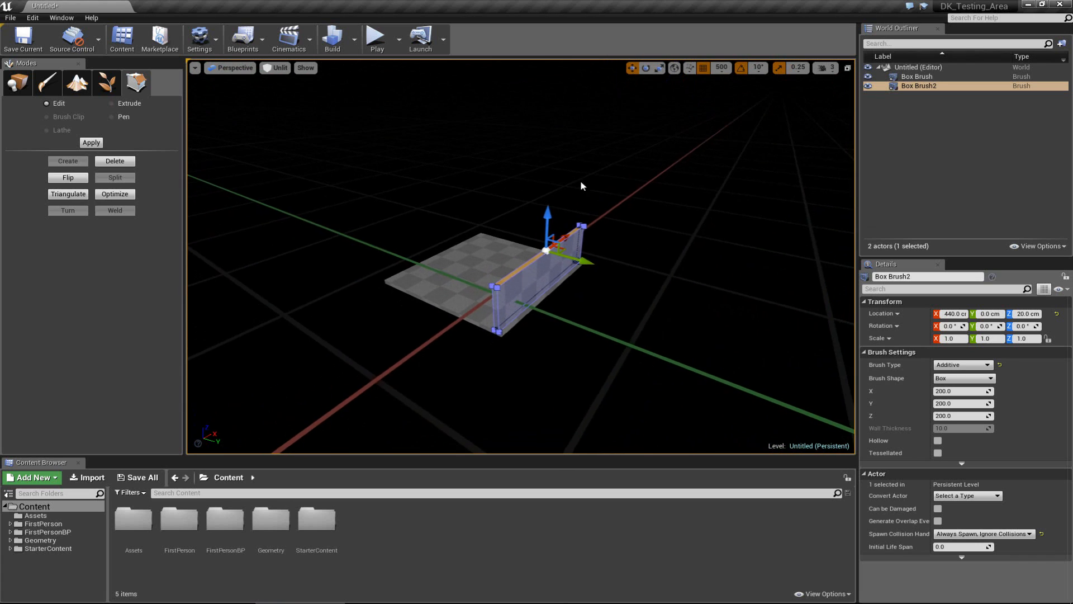
pyautogui.moveTo(545, 237)
pyautogui.mouseDown()
pyautogui.moveTo(548, 135)
pyautogui.moveTo(554, 180)
pyautogui.mouseUp()
pyautogui.moveTo(558, 227); pyautogui.dragTo(558, 237, button='right')
pyautogui.scroll(10, 558, 230)
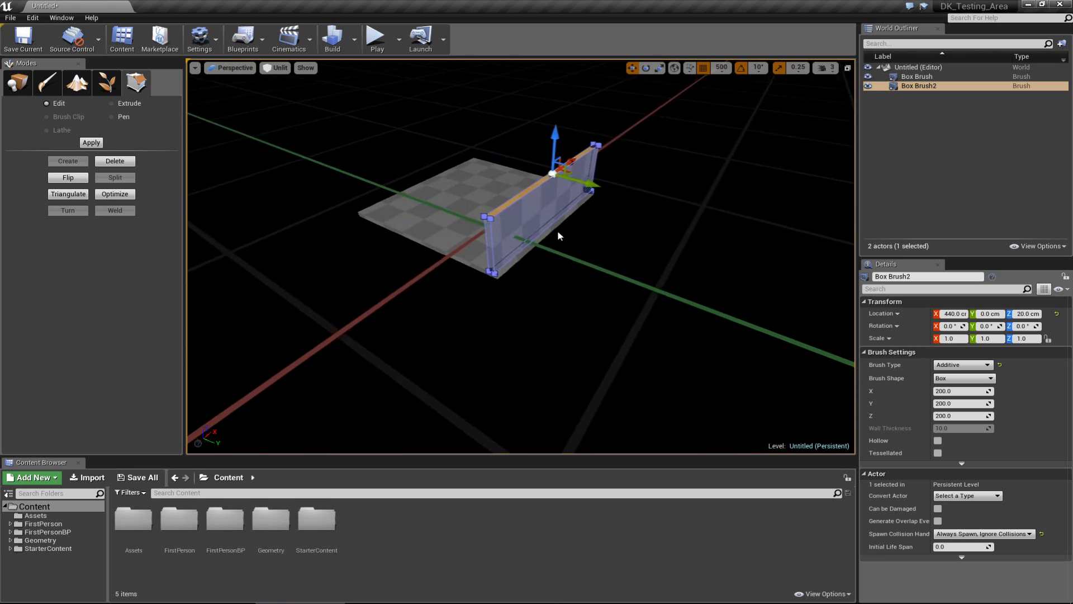
pyautogui.scroll(-4, 551, 233)
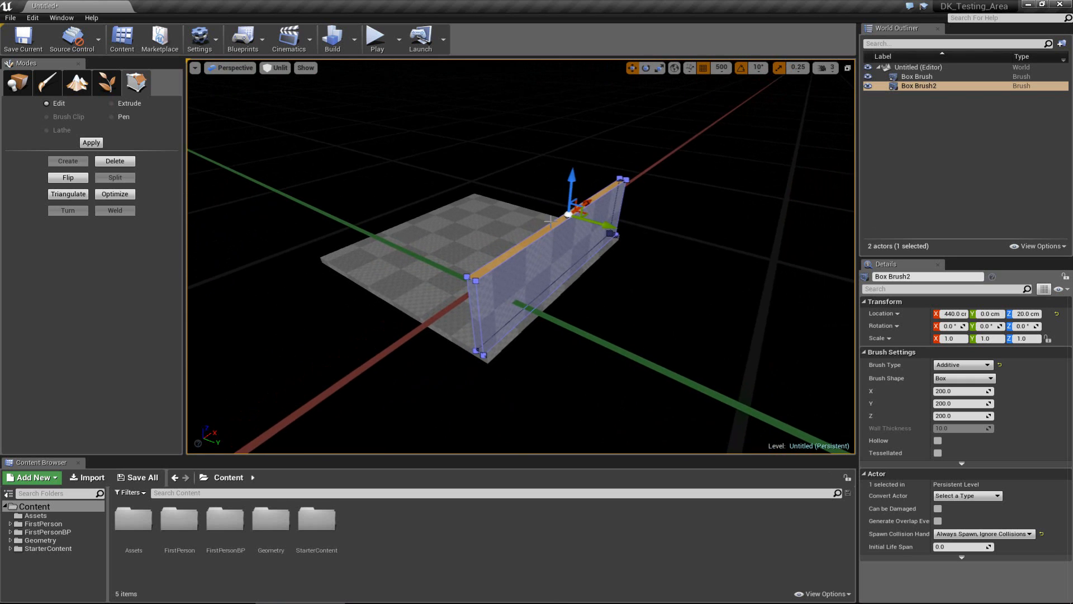
# Step: Return the position grid snap to 10 and try small moves of the wall's top face along Z
pyautogui.click(723, 67)
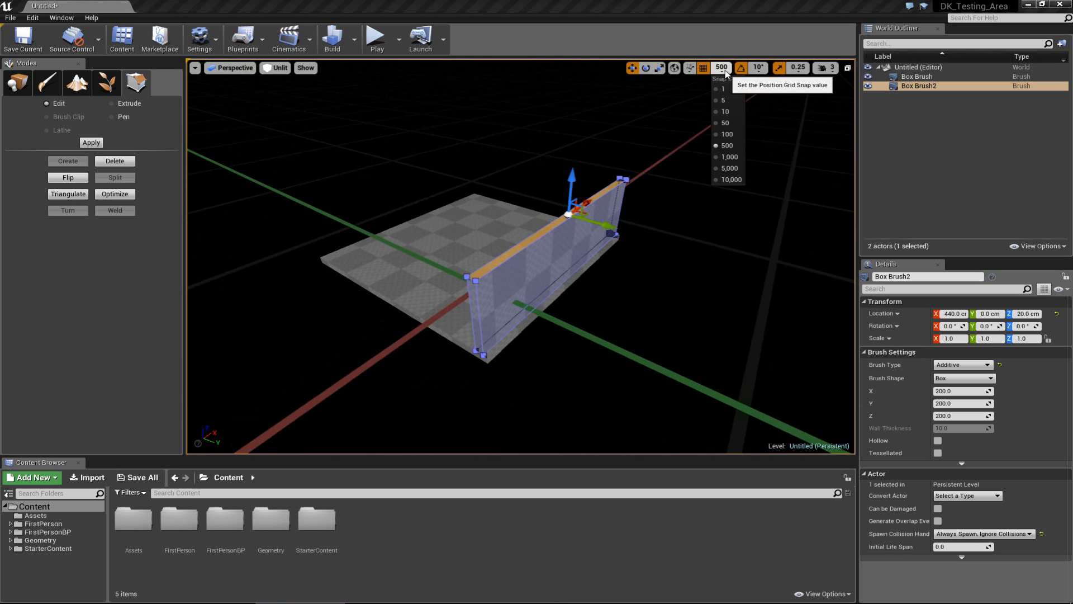
pyautogui.click(726, 112)
pyautogui.scroll(5, 629, 187)
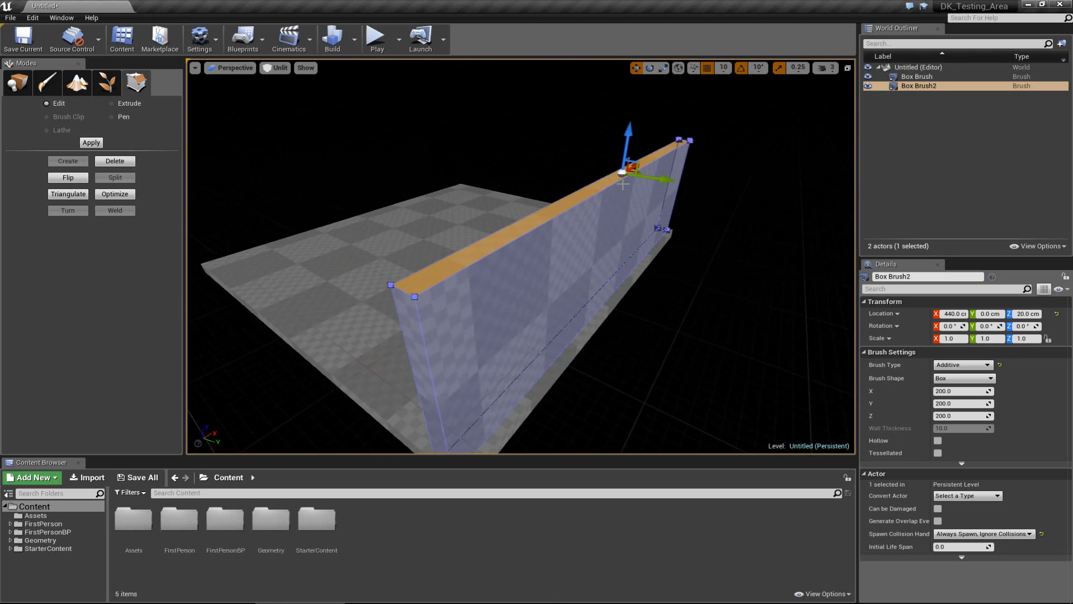
pyautogui.moveTo(632, 140)
pyautogui.mouseDown()
pyautogui.moveTo(633, 130)
pyautogui.moveTo(629, 147)
pyautogui.mouseUp()
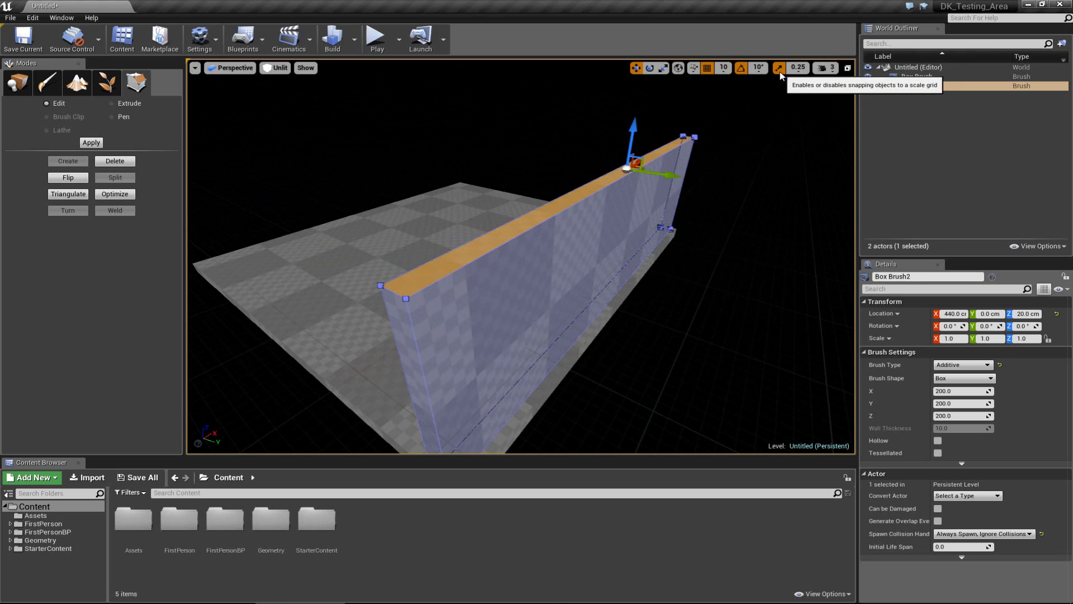
# Step: Lower the viewport camera speed to 2 and try flying around the wall
pyautogui.moveTo(683, 249)
pyautogui.mouseDown(button='right')
pyautogui.moveTo(683, 378)
pyautogui.moveTo(642, 259)
pyautogui.moveTo(579, 289)
pyautogui.mouseUp(button='right')
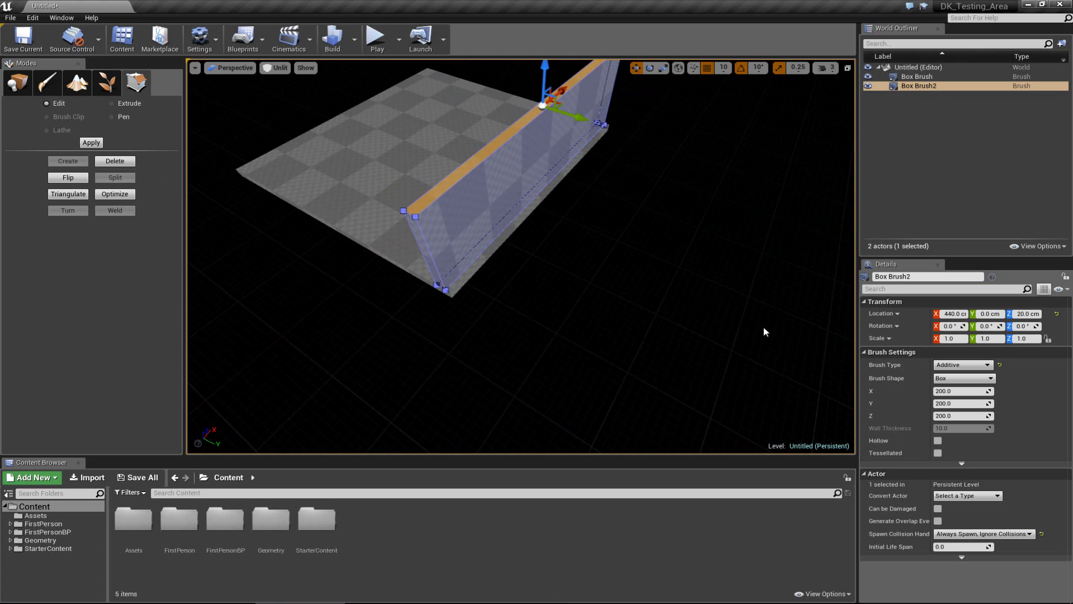
pyautogui.moveTo(765, 331)
pyautogui.mouseDown(button='right')
pyautogui.moveTo(507, 291)
pyautogui.moveTo(511, 254)
pyautogui.moveTo(814, 95)
pyautogui.mouseUp(button='right')
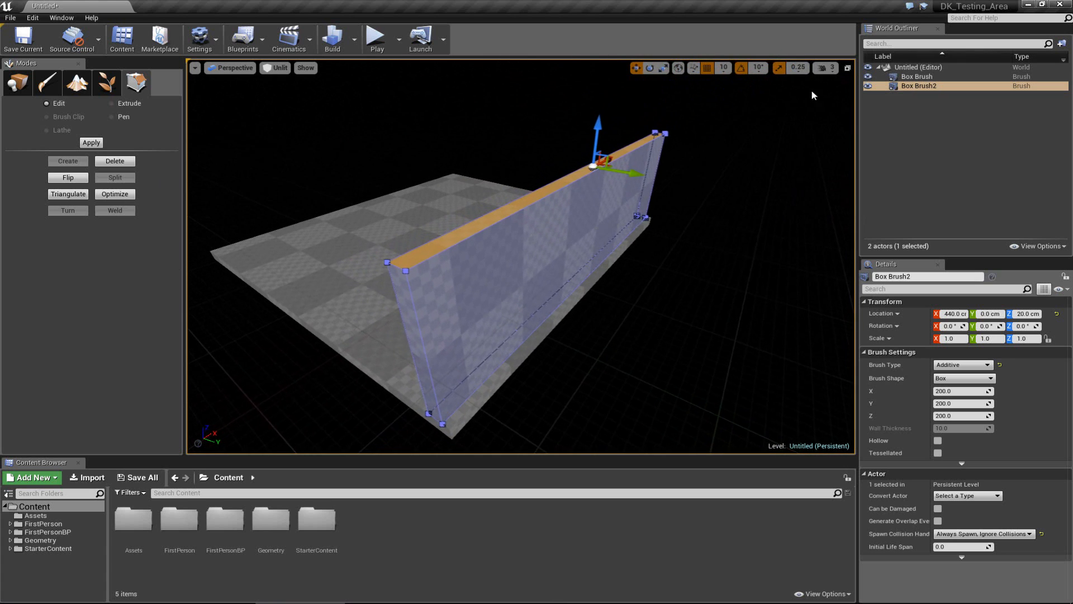
pyautogui.click(835, 72)
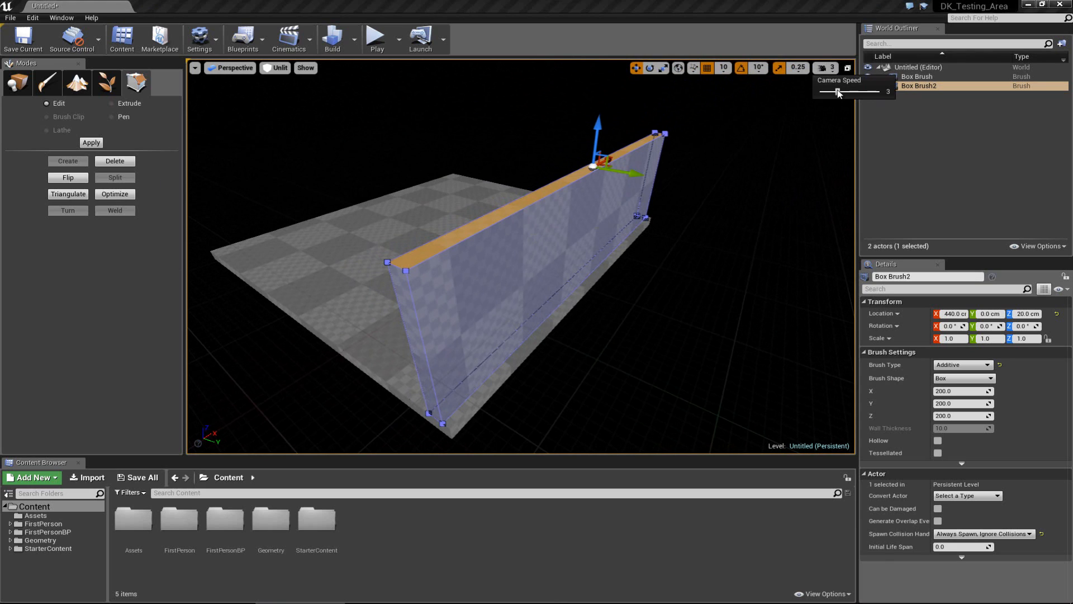
pyautogui.moveTo(626, 167); pyautogui.dragTo(543, 170, button='right')
pyautogui.press('w')
pyautogui.press('s')
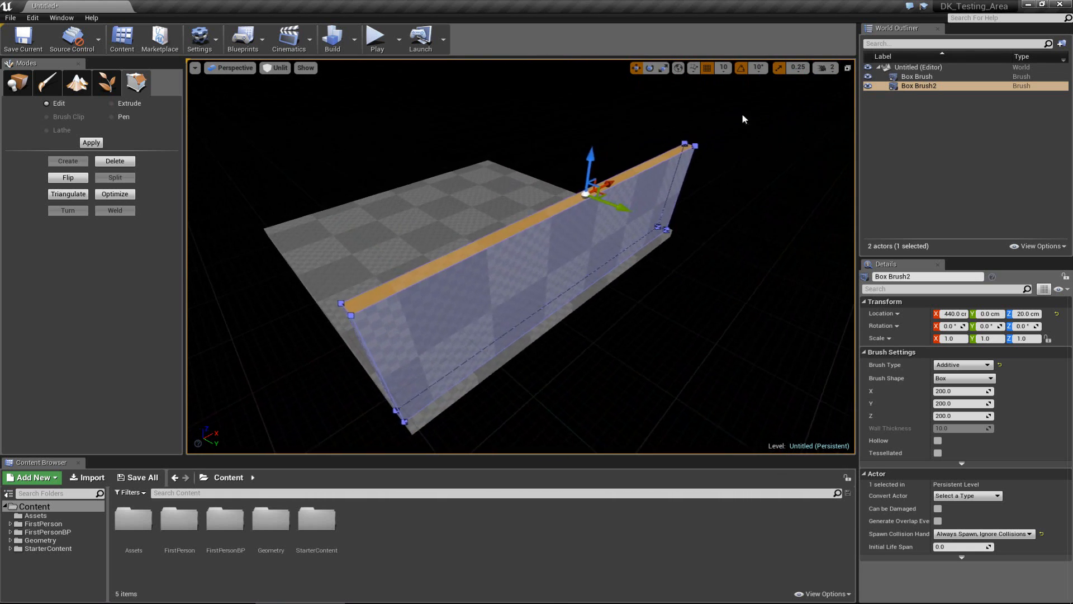
# Step: Set the viewport camera speed back to 3 and fly around the wall to test it
pyautogui.click(828, 70)
pyautogui.moveTo(830, 91); pyautogui.dragTo(838, 91)
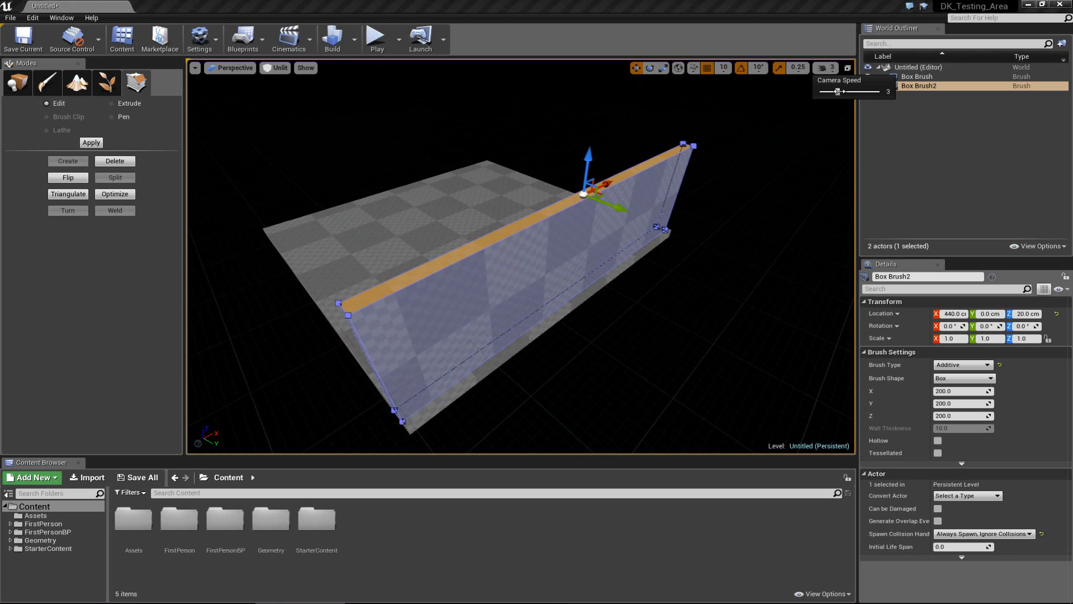
pyautogui.press('w')
pyautogui.moveTo(676, 142); pyautogui.dragTo(760, 150, button='right')
pyautogui.press('d')
pyautogui.press('f')
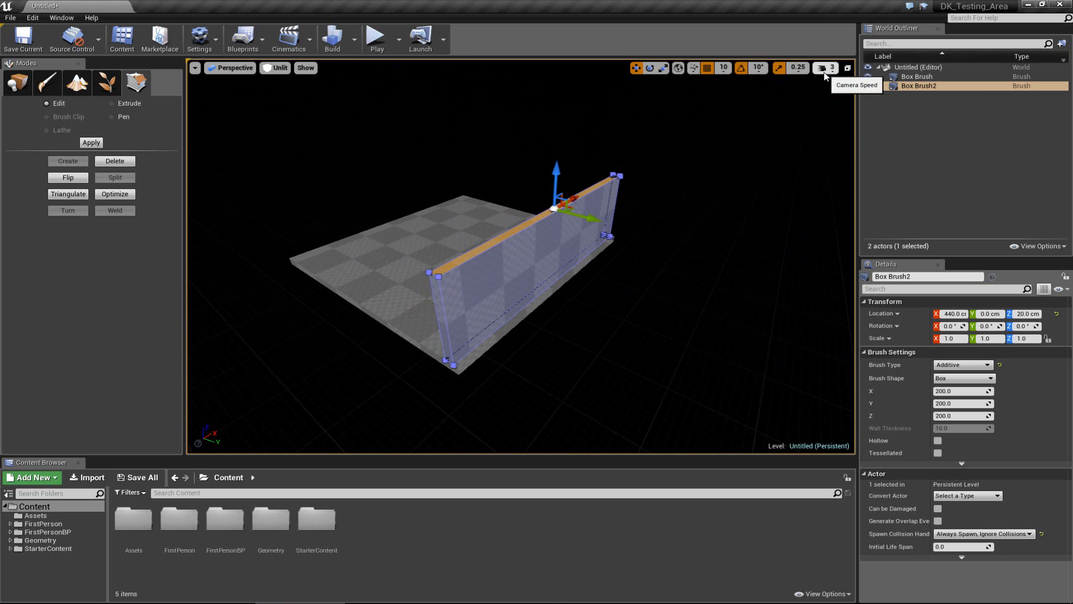
# Step: Examine the wall and floor from the inner and outer sides, and deselect the wall's top face
pyautogui.scroll(6, 454, 118)
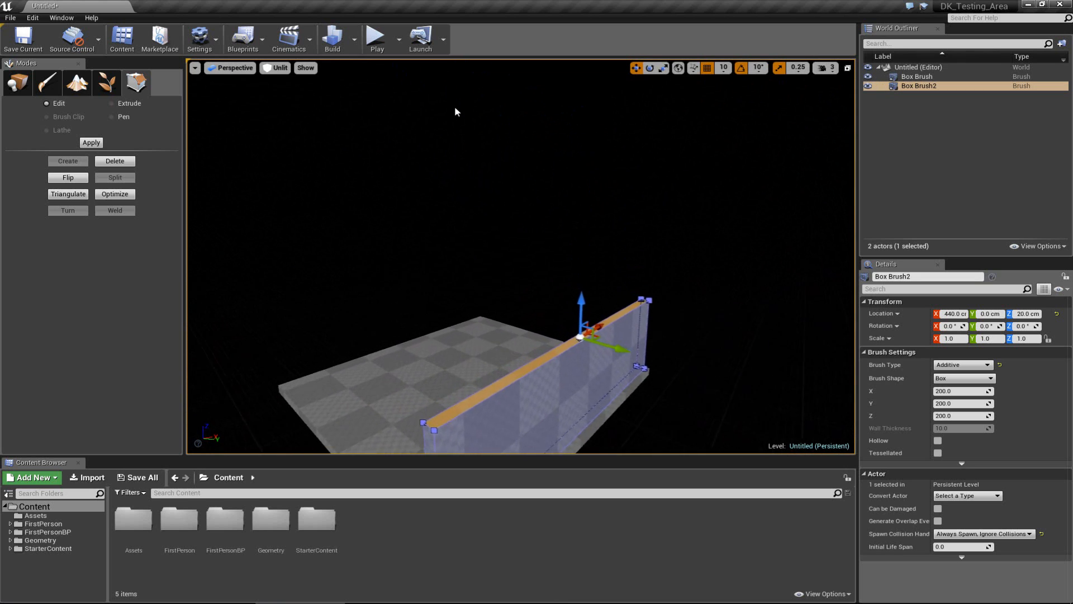
pyautogui.moveTo(487, 148); pyautogui.dragTo(593, 183, button='right')
pyautogui.press('a')
pyautogui.press('d')
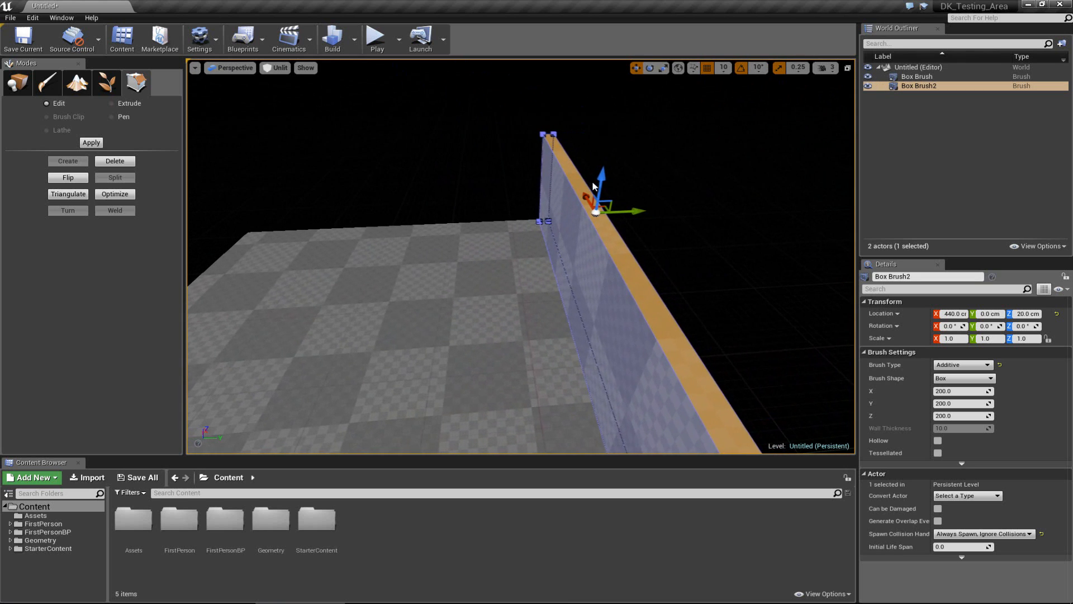
pyautogui.moveTo(593, 183); pyautogui.dragTo(1070, 238, button='right')
pyautogui.press('w')
pyautogui.press('s')
pyautogui.press('a')
pyautogui.moveTo(503, 238); pyautogui.dragTo(559, 207, button='right')
pyautogui.press('d')
pyautogui.click(455, 263)
pyautogui.press('a')
pyautogui.moveTo(455, 264); pyautogui.dragTo(517, 259, button='right')
pyautogui.press('d')
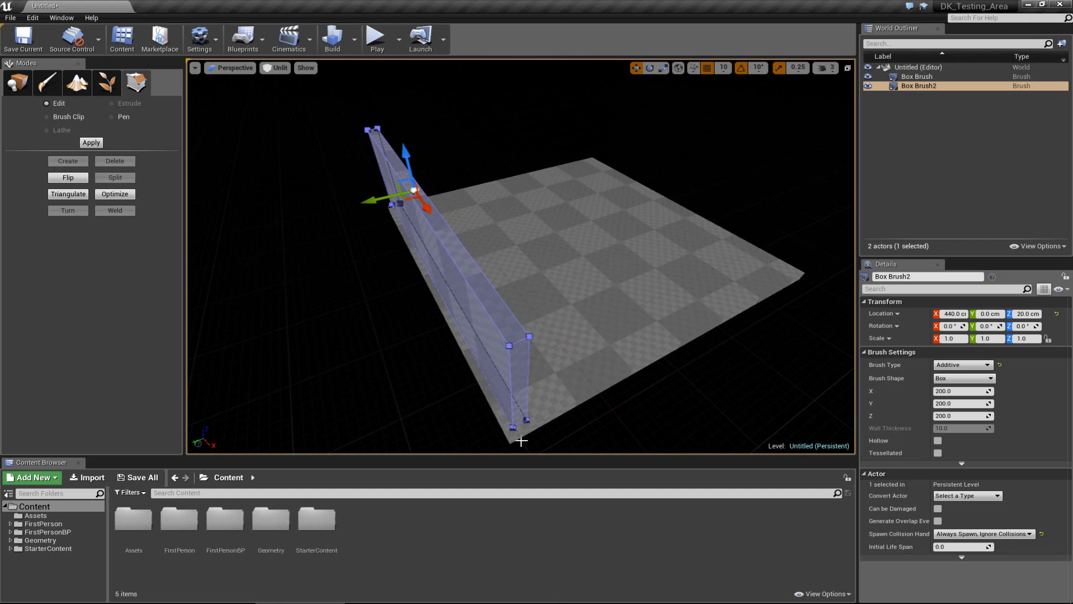
pyautogui.moveTo(508, 426); pyautogui.dragTo(530, 403, button='right')
pyautogui.press('d')
pyautogui.press('a')
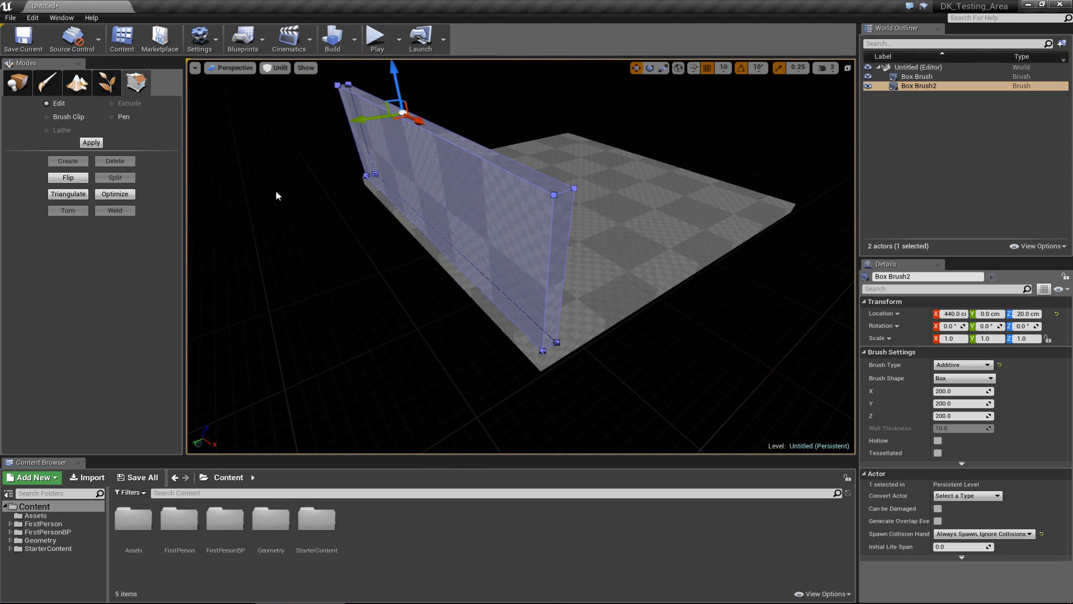
# Step: Switch the viewport to the Top orthographic view and inspect the wall's outline against the floor's edge
pyautogui.click(231, 69)
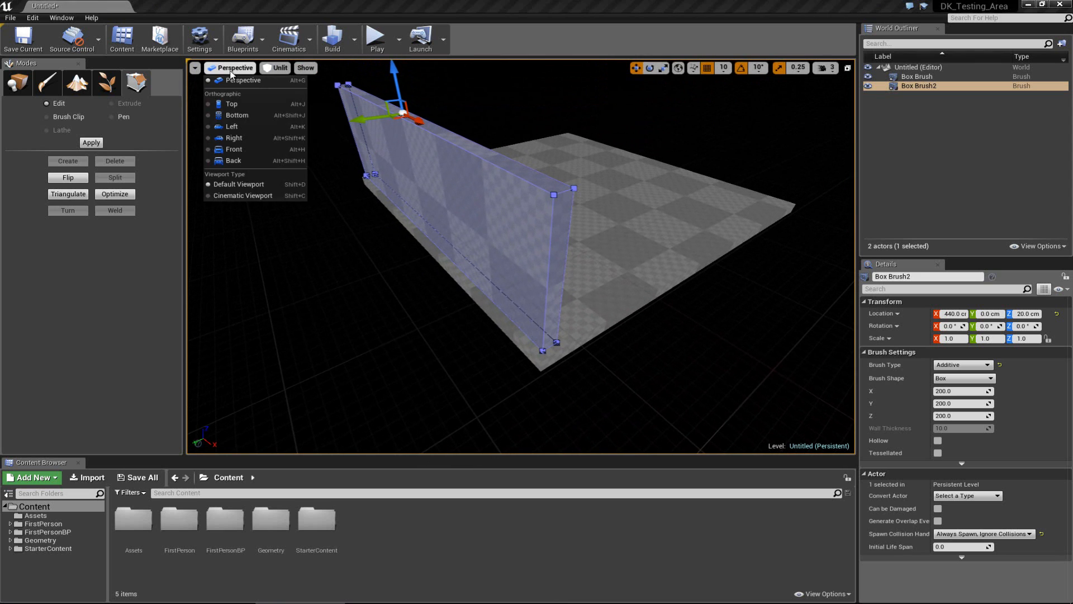
pyautogui.click(229, 104)
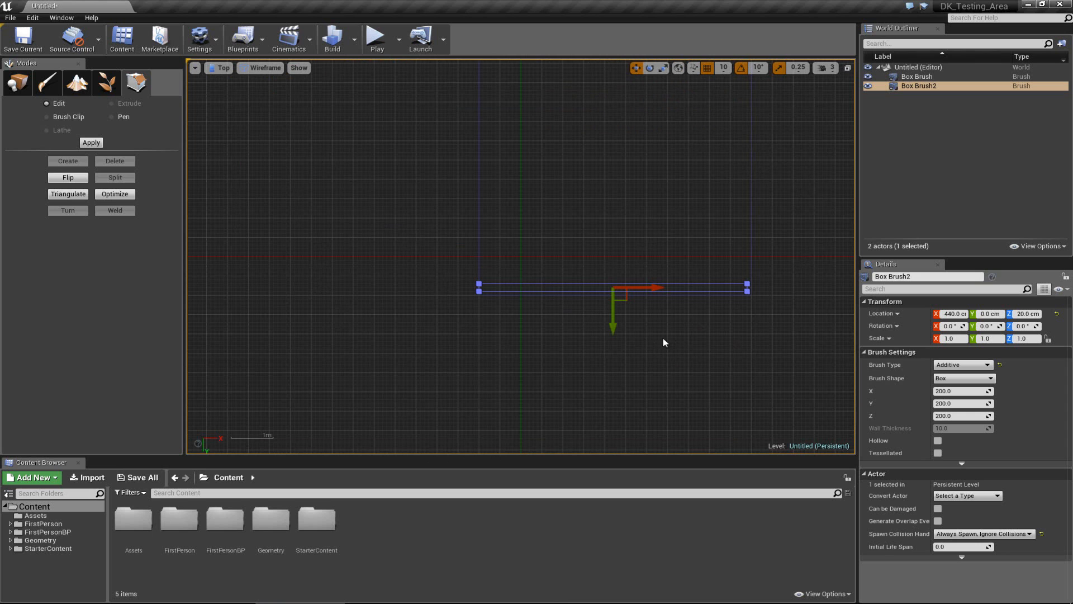
pyautogui.moveTo(644, 327)
pyautogui.mouseDown(button='right')
pyautogui.moveTo(660, 305)
pyautogui.moveTo(491, 162)
pyautogui.moveTo(327, 244)
pyautogui.mouseUp(button='right')
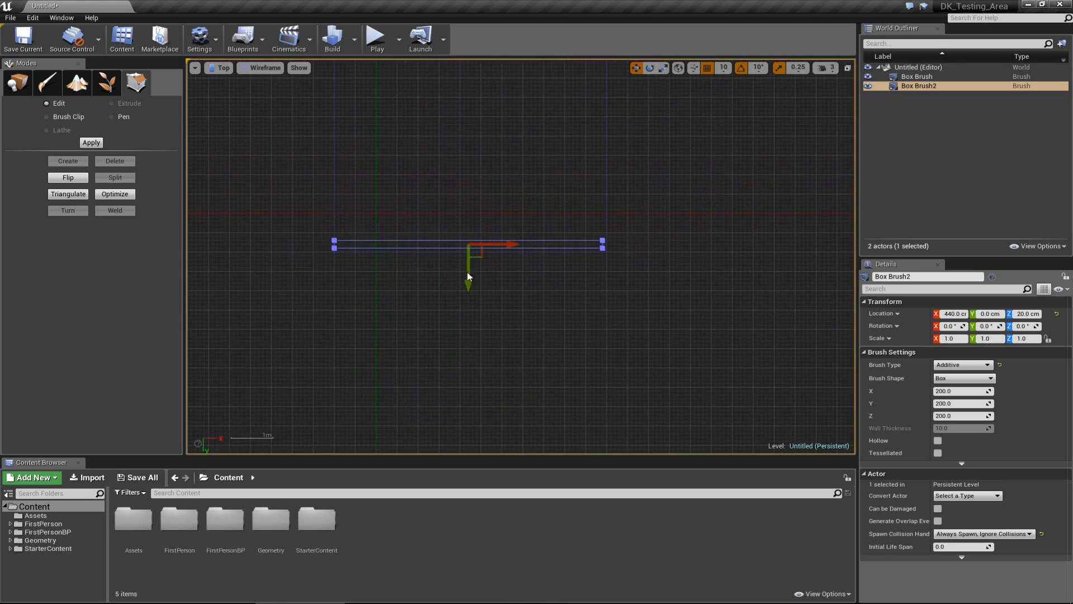
pyautogui.scroll(2, 327, 244)
pyautogui.scroll(12, 327, 244)
pyautogui.scroll(-4, 538, 267)
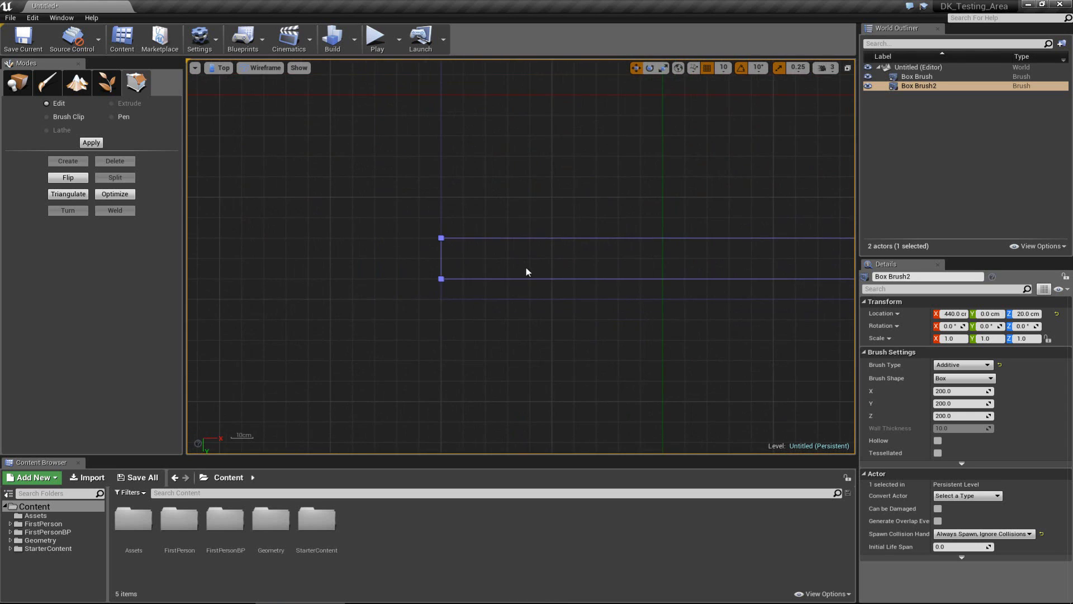
pyautogui.moveTo(585, 274); pyautogui.dragTo(259, 229, button='right')
pyautogui.scroll(-3, 641, 271)
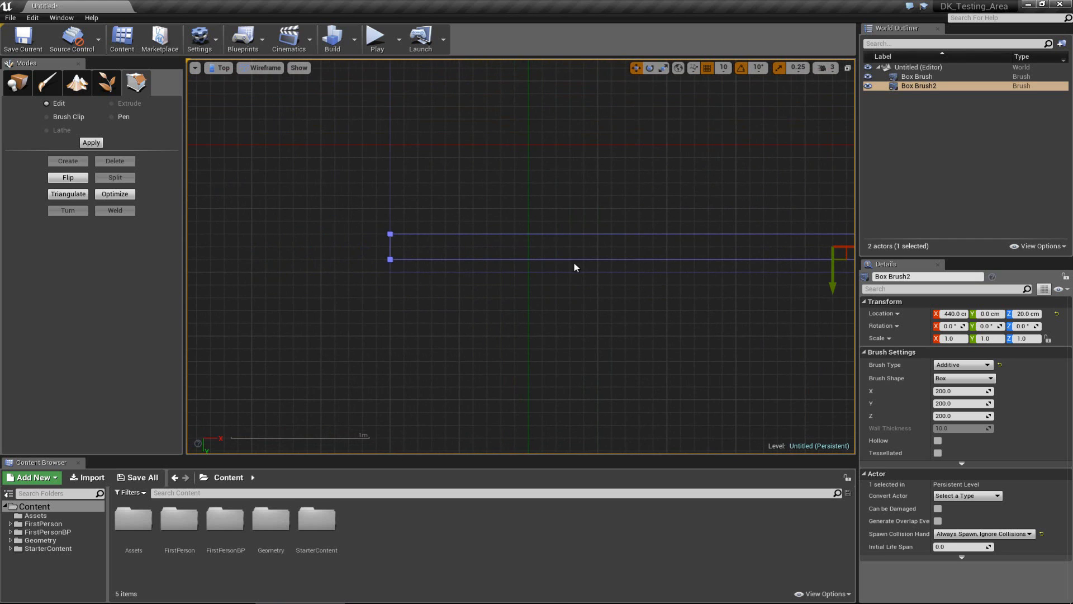
pyautogui.moveTo(576, 268)
pyautogui.mouseDown(button='right')
pyautogui.moveTo(602, 292)
pyautogui.moveTo(717, 271)
pyautogui.mouseUp(button='right')
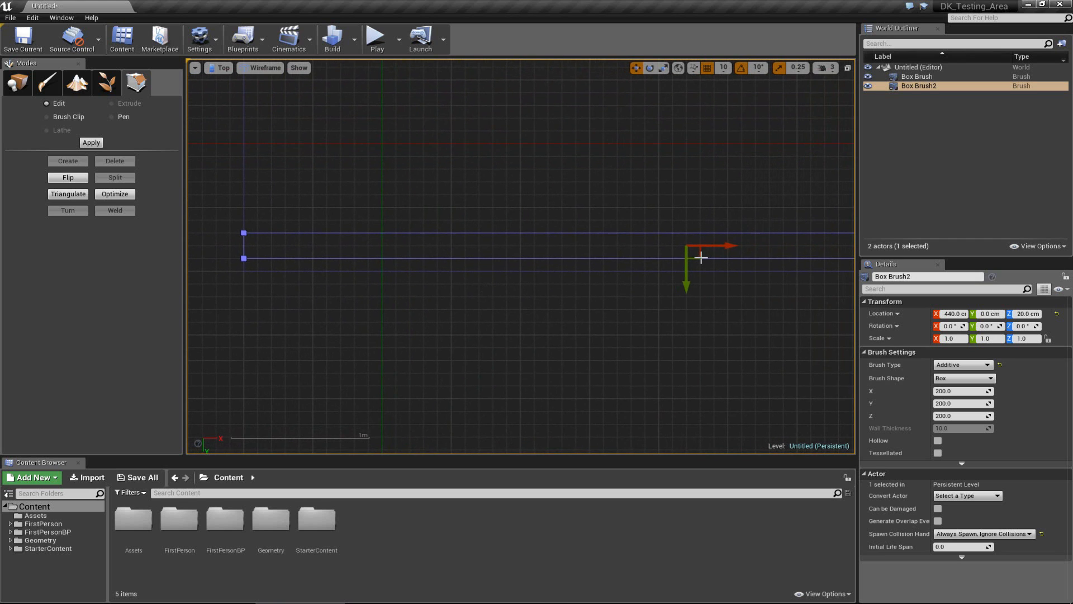
# Step: Try moving the wall brush along Y to 10 cm, and undo the move
pyautogui.moveTo(696, 259)
pyautogui.mouseDown()
pyautogui.moveTo(687, 229)
pyautogui.moveTo(712, 242)
pyautogui.moveTo(693, 249)
pyautogui.moveTo(692, 269)
pyautogui.mouseUp()
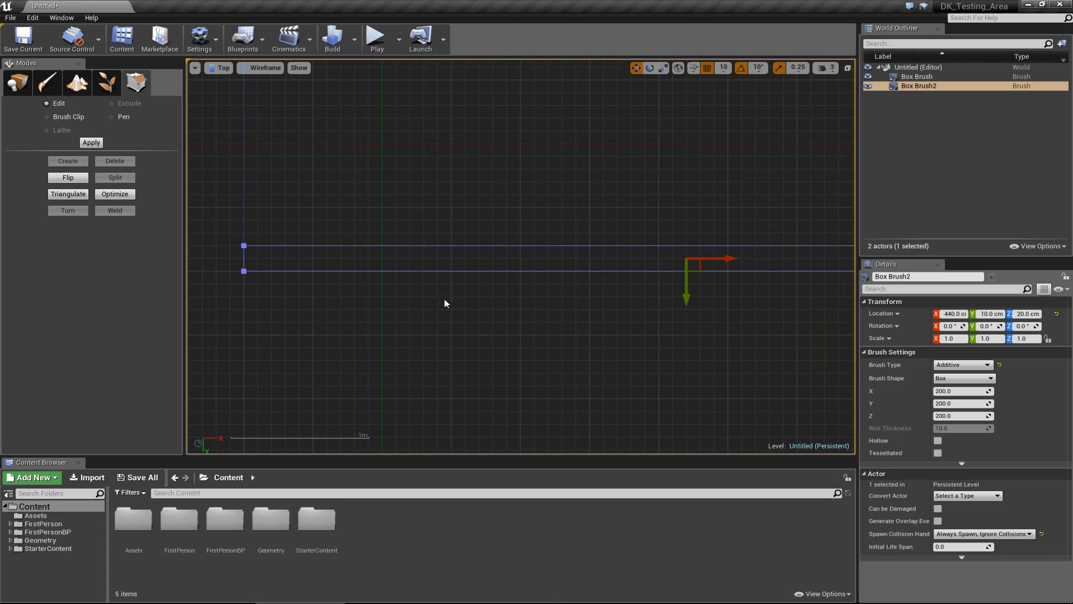
pyautogui.hotkey('ctrl', 'z')
# Step: Compare the wall's outline with the floor's edge and move the wall brush along Y to 10 cm
pyautogui.click(246, 269)
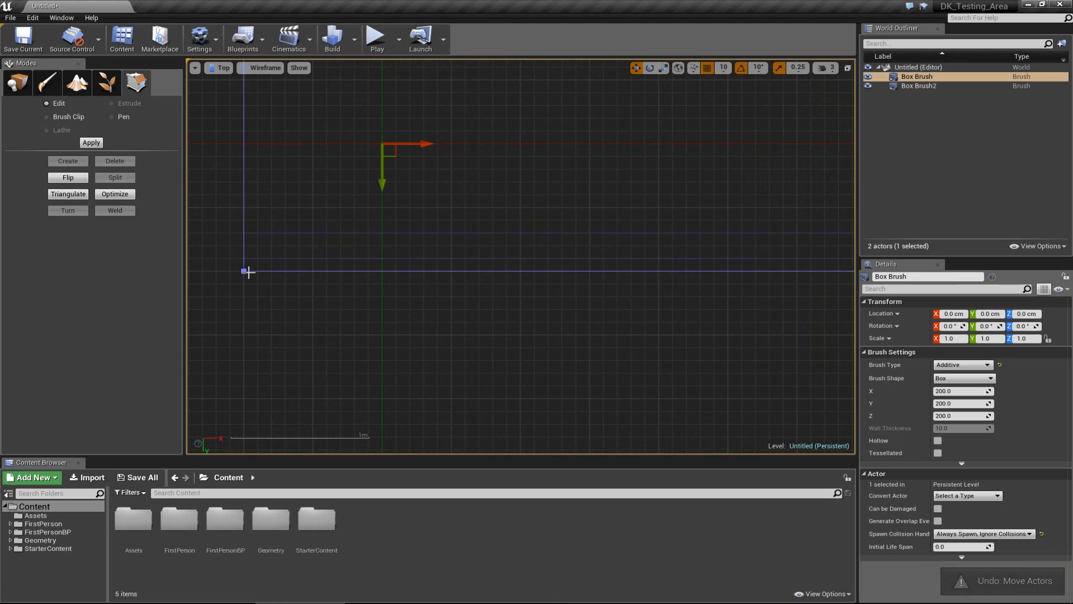
pyautogui.scroll(5, 245, 274)
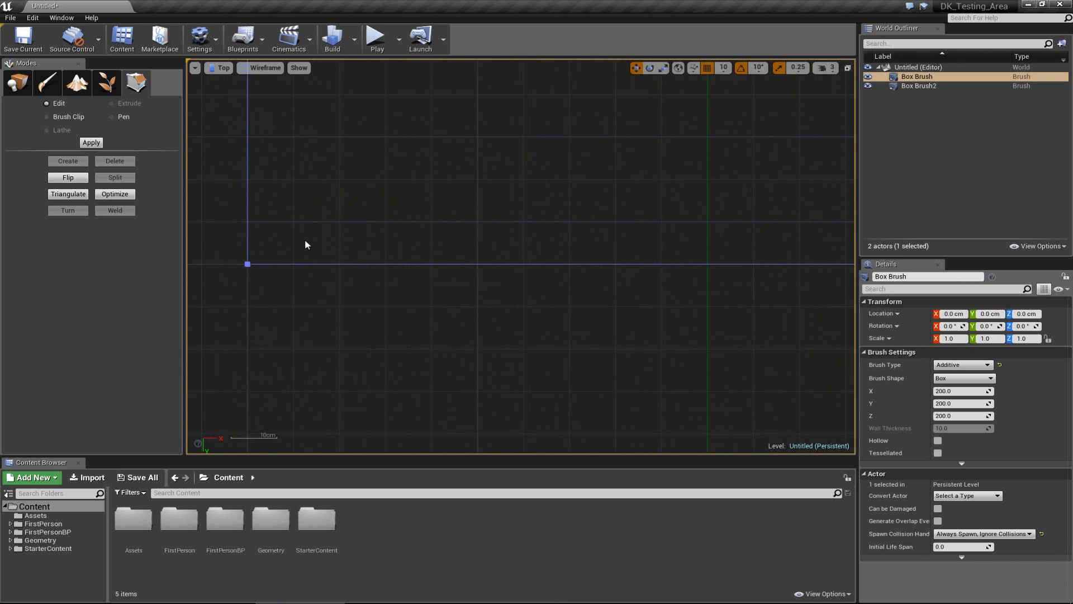
pyautogui.click(305, 223)
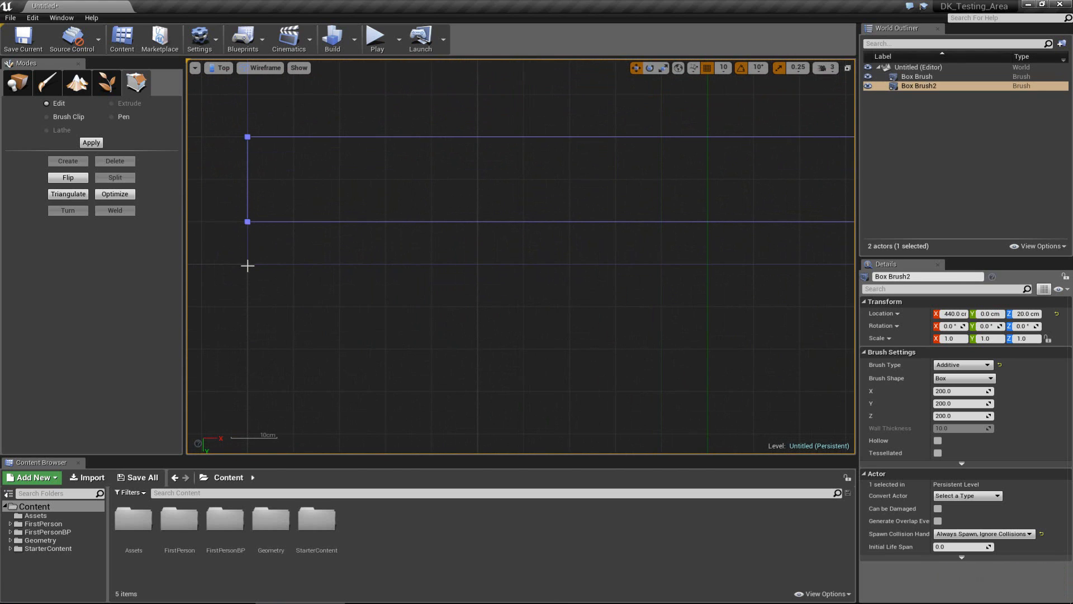
pyautogui.moveTo(596, 278); pyautogui.dragTo(380, 301, button='right')
pyautogui.scroll(-7, 726, 273)
pyautogui.moveTo(609, 253)
pyautogui.mouseDown(button='right')
pyautogui.moveTo(390, 222)
pyautogui.moveTo(344, 237)
pyautogui.mouseUp(button='right')
pyautogui.scroll(-1, 490, 253)
pyautogui.scroll(-4, 534, 261)
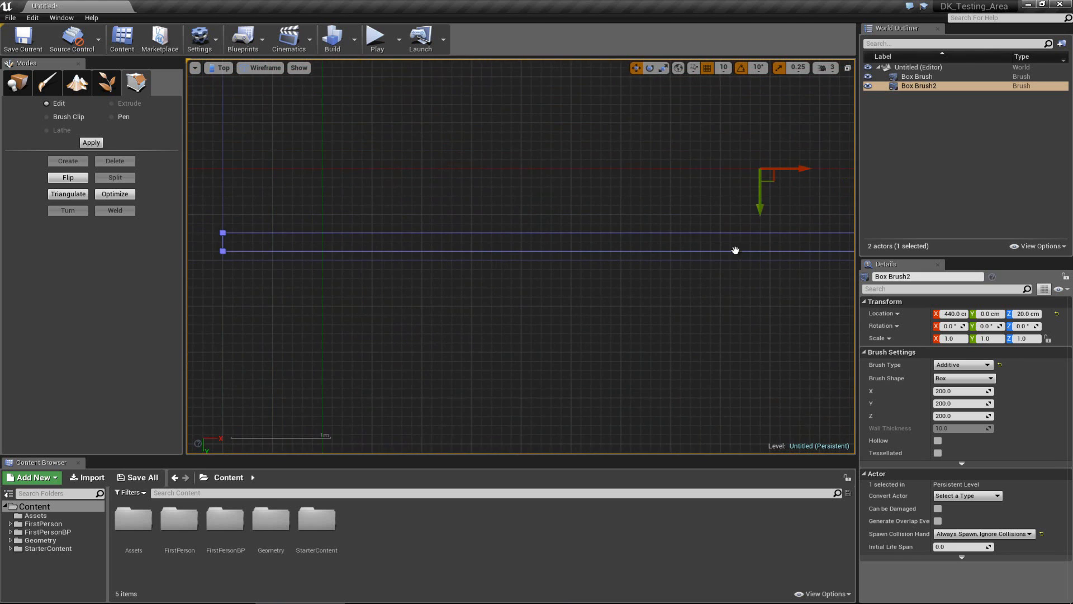
pyautogui.moveTo(736, 250); pyautogui.dragTo(664, 236, button='right')
pyautogui.moveTo(680, 187); pyautogui.dragTo(678, 191)
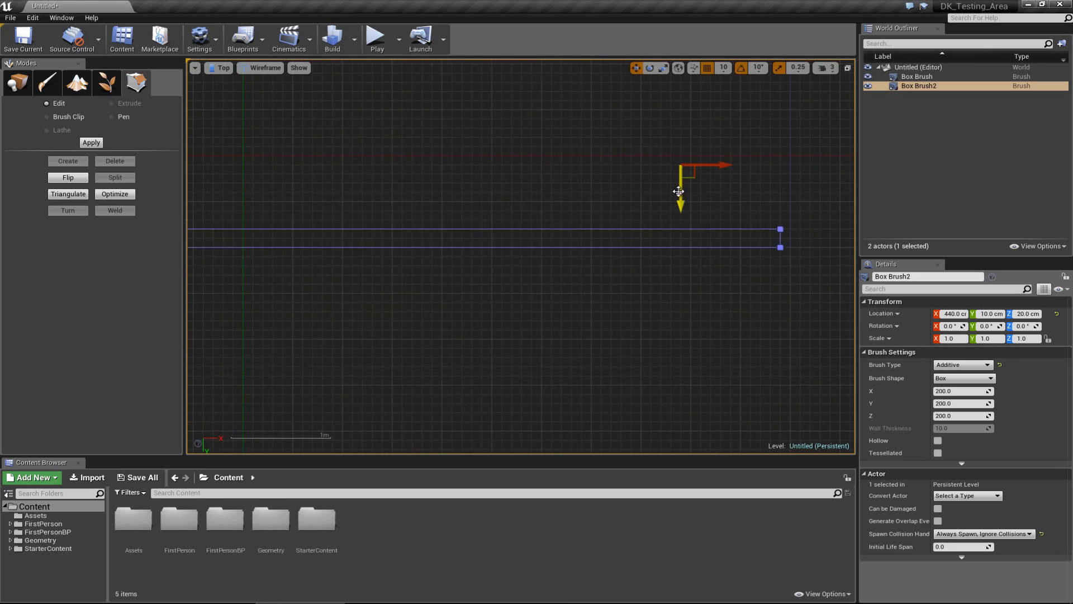
# Step: Extend the wall by moving its end edge about 10 cm along X to the floor's edge
pyautogui.moveTo(797, 277); pyautogui.dragTo(594, 292, button='right')
pyautogui.scroll(4, 552, 250)
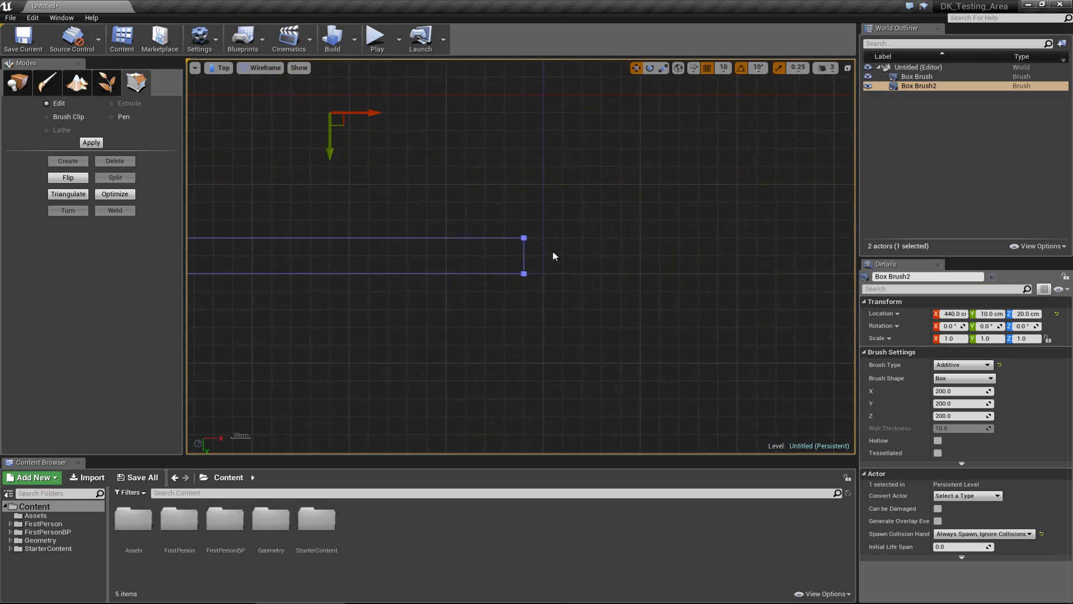
pyautogui.click(509, 251)
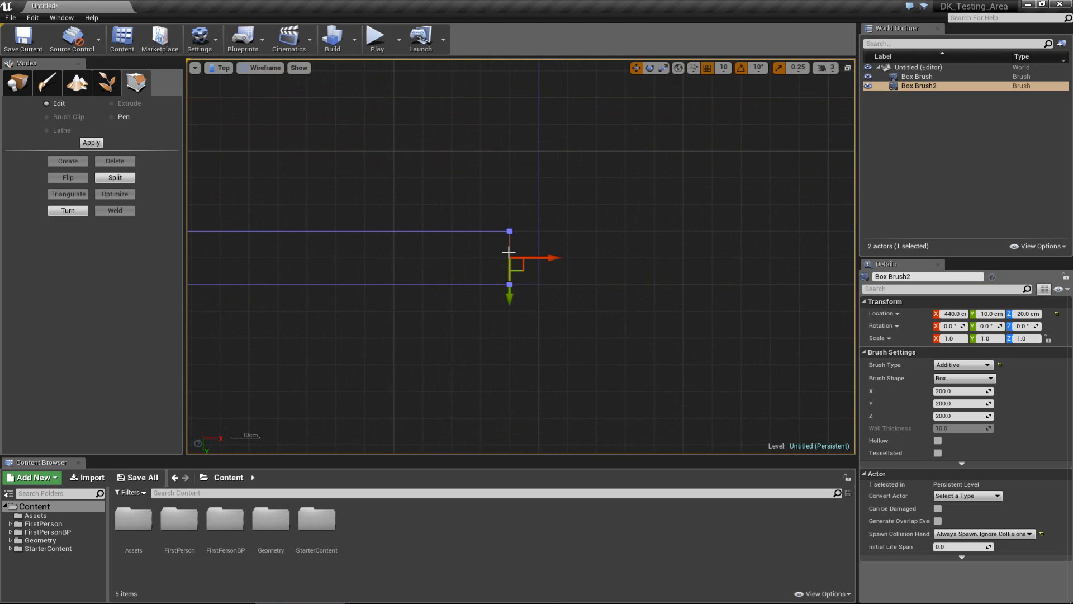
pyautogui.moveTo(541, 257); pyautogui.dragTo(553, 256)
# Step: Return the viewport to Perspective and inspect the extended wall's end and the floor from several sides
pyautogui.click(221, 69)
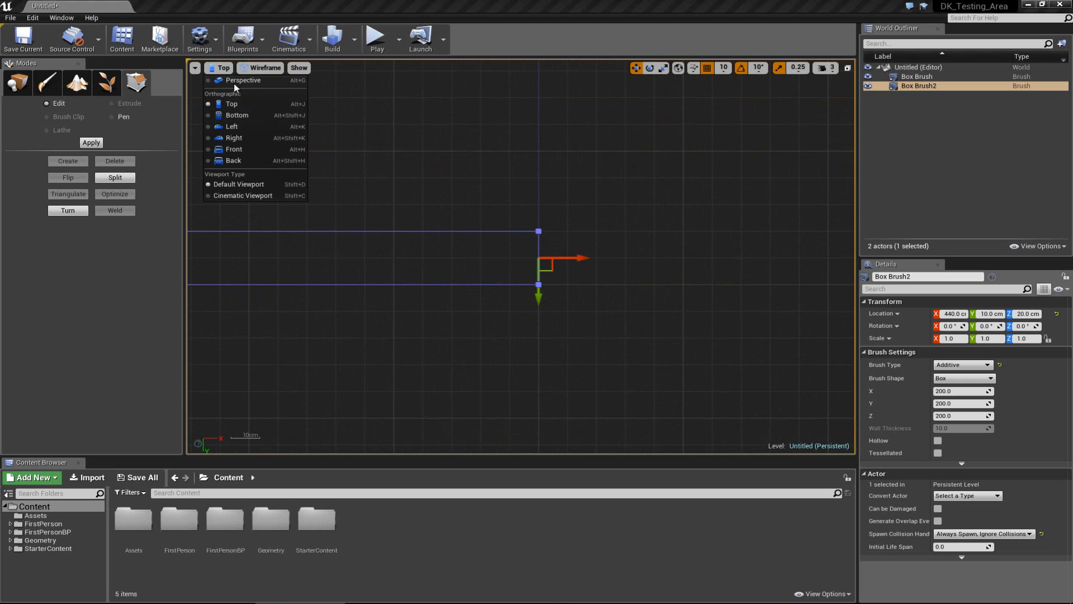
pyautogui.click(237, 87)
pyautogui.moveTo(620, 318)
pyautogui.mouseDown(button='right')
pyautogui.moveTo(691, 312)
pyautogui.moveTo(629, 310)
pyautogui.mouseUp(button='right')
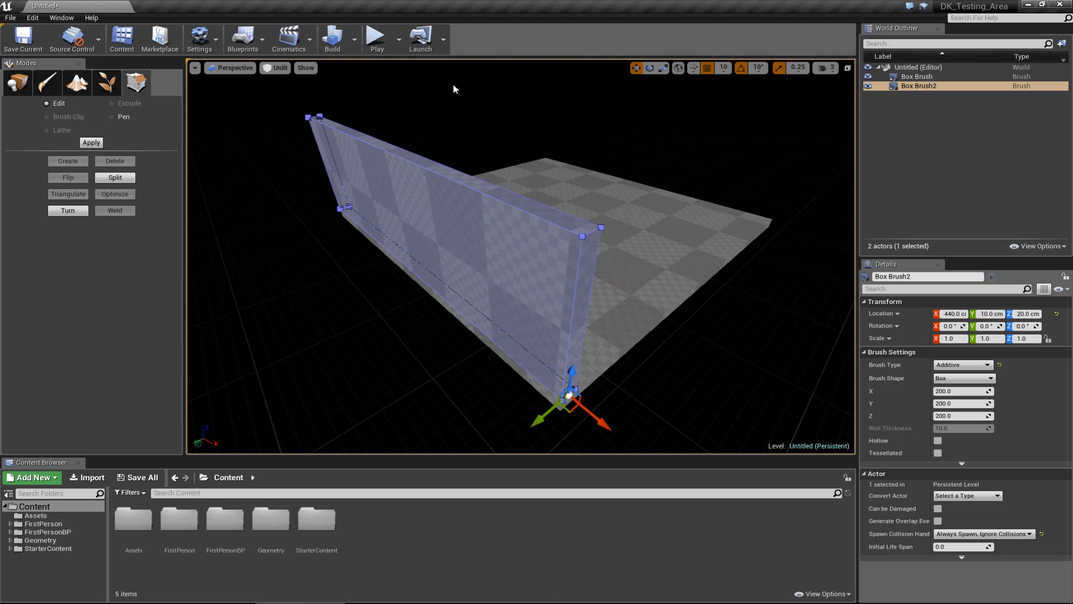
pyautogui.click(591, 231)
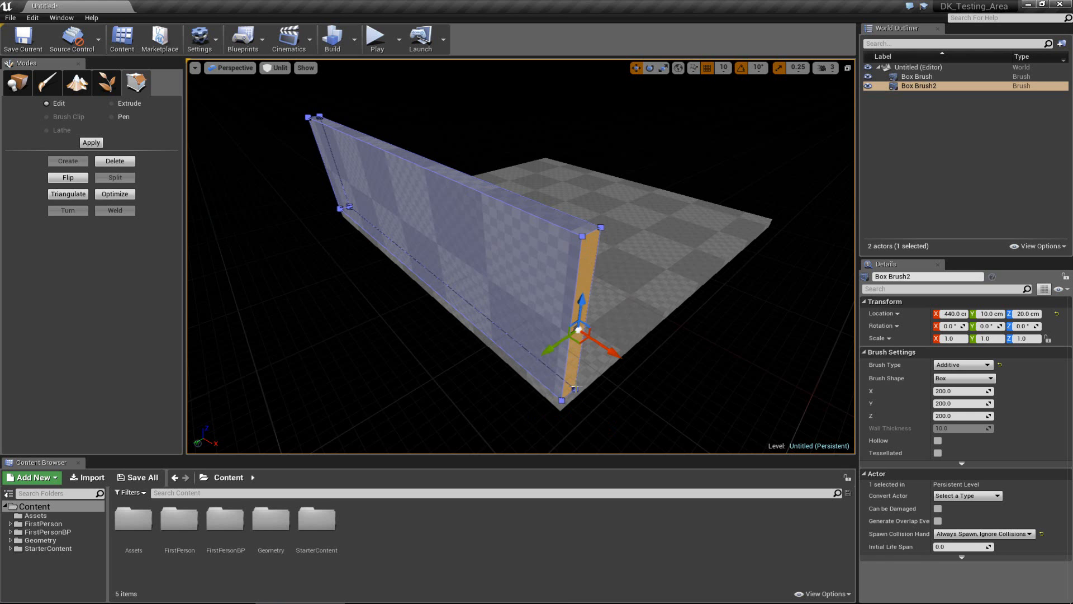
pyautogui.press('Escape')
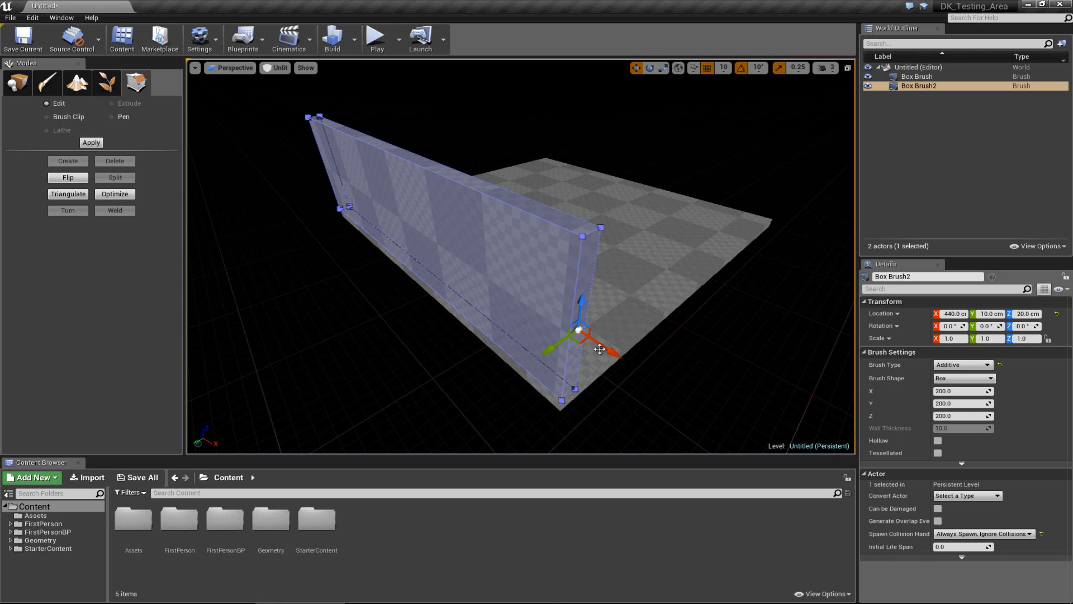
pyautogui.press('w')
pyautogui.moveTo(599, 352); pyautogui.dragTo(559, 360, button='right')
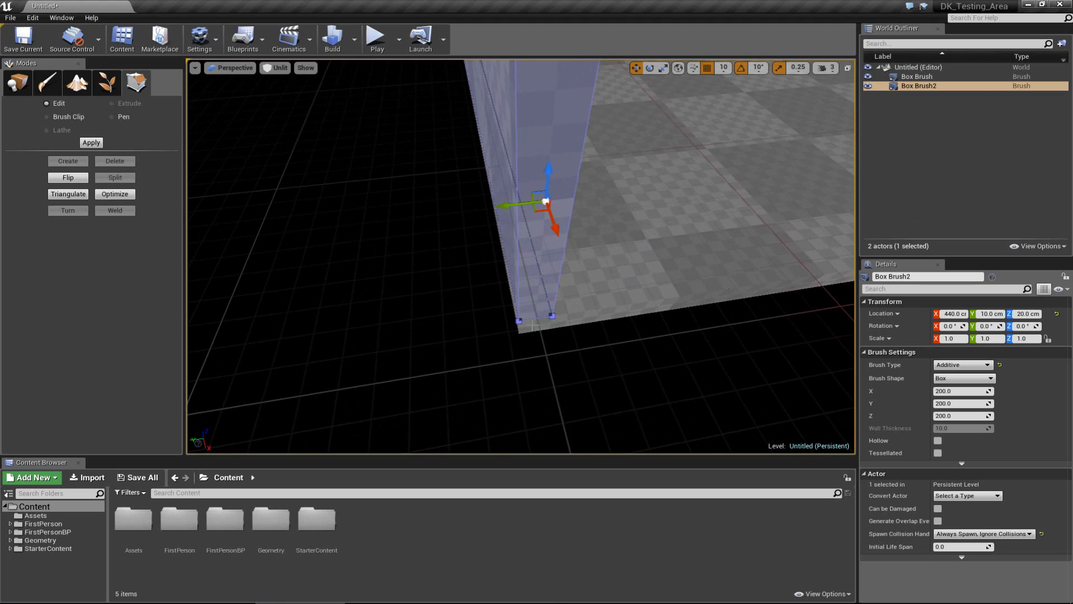
pyautogui.press('a')
pyautogui.moveTo(536, 325)
pyautogui.mouseDown(button='right')
pyautogui.moveTo(764, 376)
pyautogui.moveTo(875, 347)
pyautogui.moveTo(865, 343)
pyautogui.moveTo(1000, 340)
pyautogui.mouseUp(button='right')
pyautogui.moveTo(563, 250)
pyautogui.mouseDown(button='right')
pyautogui.moveTo(417, 268)
pyautogui.moveTo(278, 233)
pyautogui.moveTo(43, 239)
pyautogui.mouseUp(button='right')
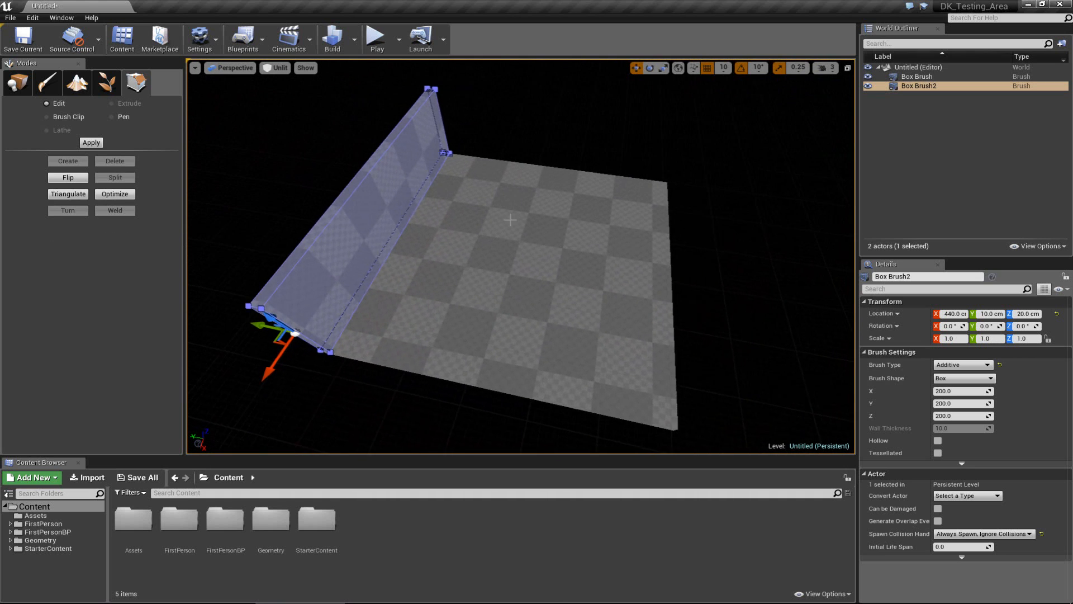
pyautogui.moveTo(357, 324)
pyautogui.mouseDown(button='right')
pyautogui.moveTo(358, 335)
pyautogui.moveTo(307, 297)
pyautogui.moveTo(459, 285)
pyautogui.moveTo(540, 332)
pyautogui.mouseUp(button='right')
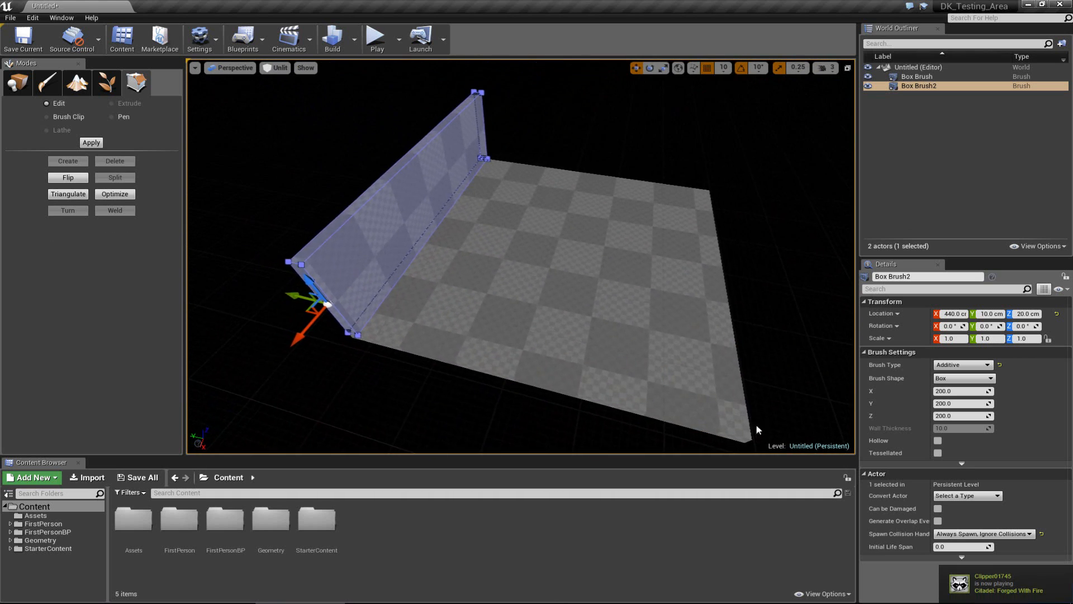
pyautogui.moveTo(732, 423)
pyautogui.mouseDown(button='right')
pyautogui.moveTo(762, 439)
pyautogui.moveTo(724, 434)
pyautogui.mouseUp(button='right')
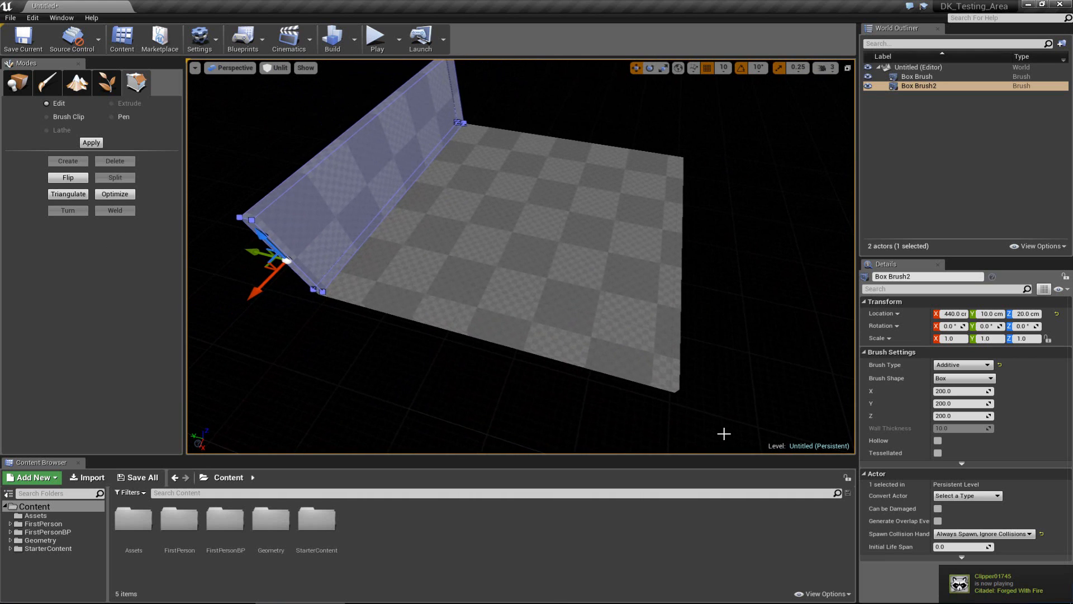
# Step: Return to Place mode and duplicate the wall brush along Y to -610 cm at the floor's opposite edge
pyautogui.click(18, 82)
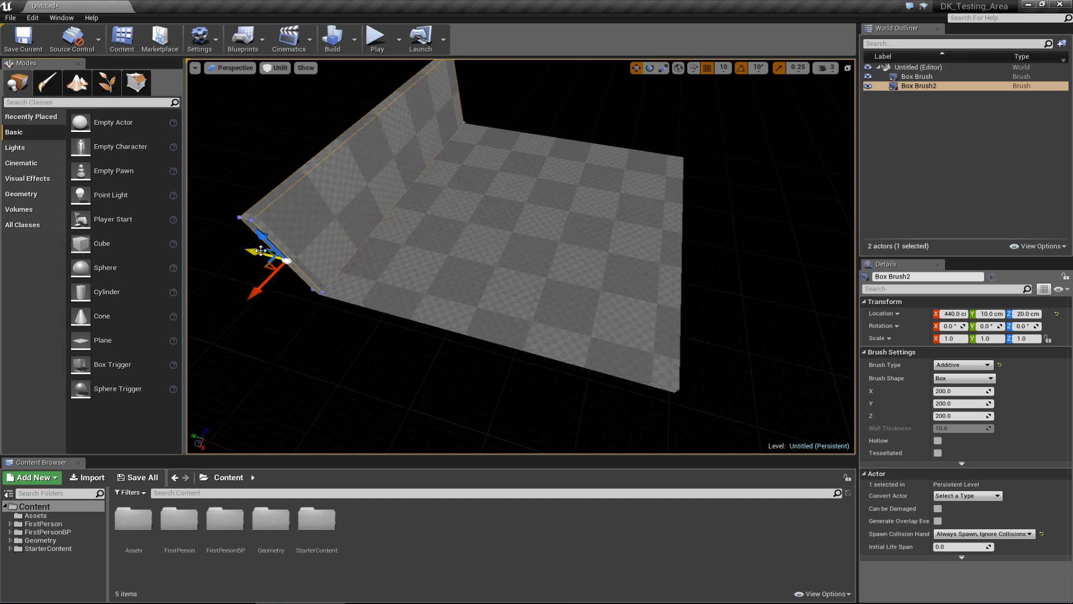
pyautogui.keyDown('alt'); pyautogui.moveTo(259, 254); pyautogui.dragTo(721, 329); pyautogui.keyUp('alt')
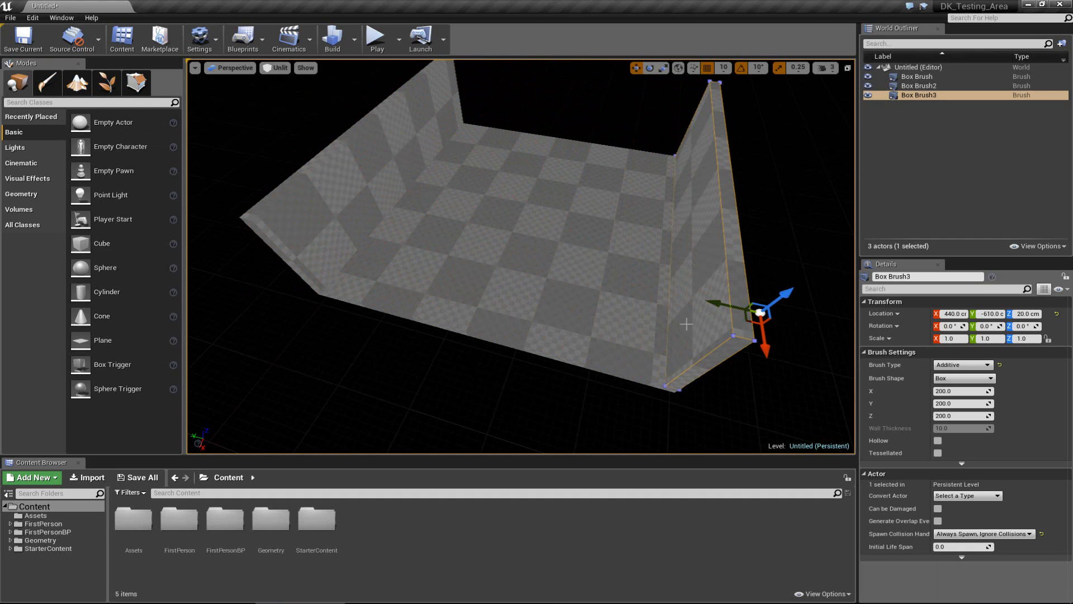
pyautogui.moveTo(662, 283)
pyautogui.mouseDown(button='right')
pyautogui.moveTo(663, 249)
pyautogui.moveTo(496, 234)
pyautogui.moveTo(506, 247)
pyautogui.moveTo(648, 272)
pyautogui.moveTo(555, 246)
pyautogui.mouseUp(button='right')
pyautogui.press('d')
# Step: Select both opposing walls and create copies rotated -90° about Z
pyautogui.keyDown('ctrl'); pyautogui.click(367, 218); pyautogui.keyUp('ctrl')
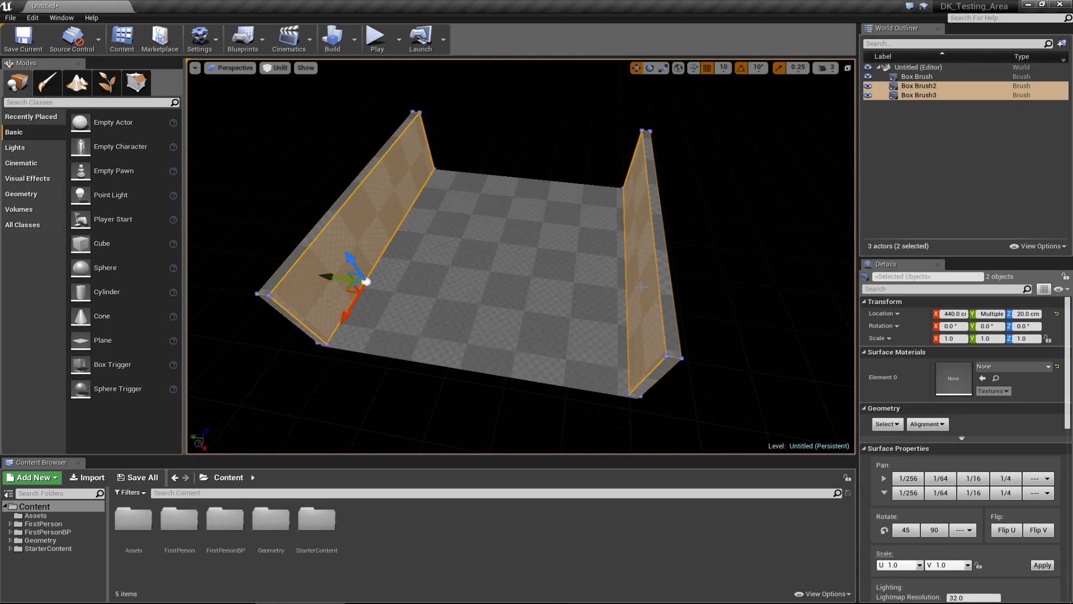
pyautogui.press('e')
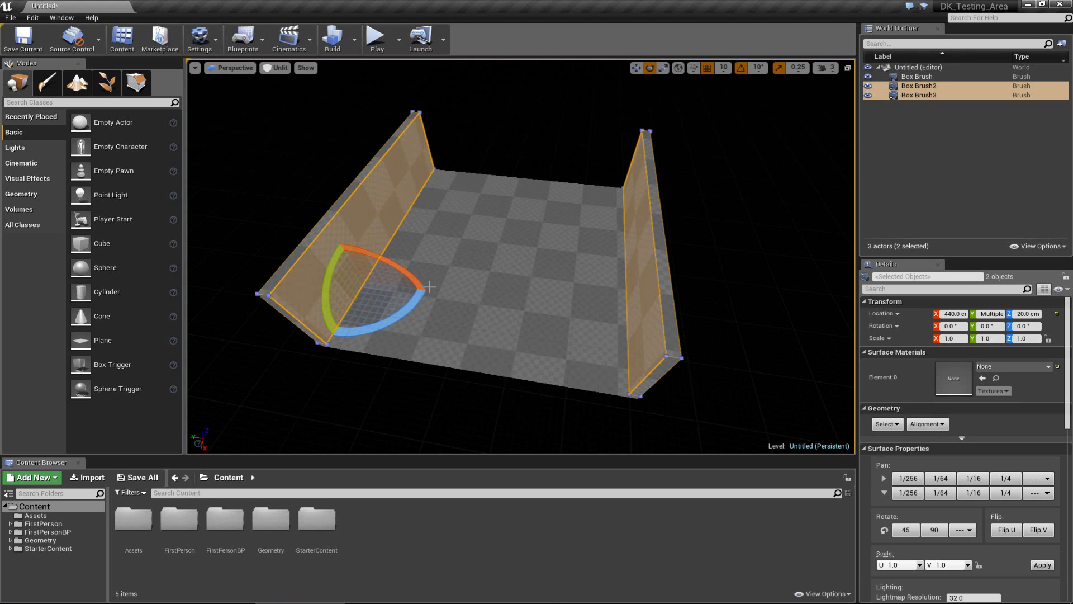
pyautogui.keyDown('alt'); pyautogui.moveTo(391, 318); pyautogui.dragTo(655, 329); pyautogui.keyUp('alt')
pyautogui.keyDown('alt'); pyautogui.moveTo(369, 277); pyautogui.dragTo(142, 311); pyautogui.keyUp('alt')
# Step: Move the two rotated wall copies onto the floor's remaining open sides to enclose the room
pyautogui.press('w')
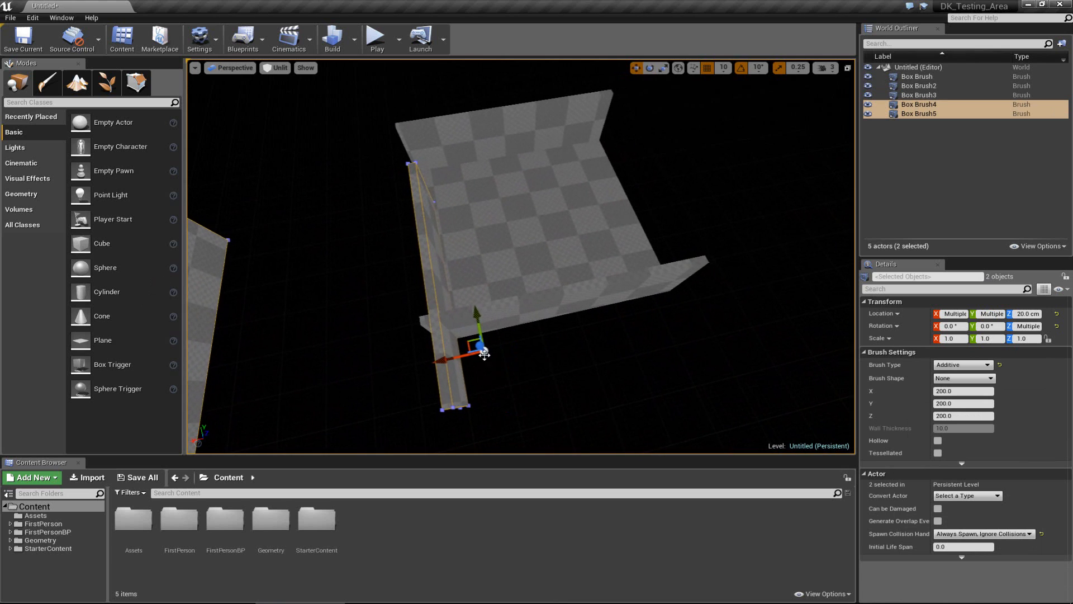
pyautogui.moveTo(472, 339); pyautogui.dragTo(683, 237)
pyautogui.moveTo(509, 292)
pyautogui.keyDown('alt'); pyautogui.mouseDown()
pyautogui.moveTo(700, 309)
pyautogui.moveTo(642, 316)
pyautogui.moveTo(501, 294)
pyautogui.mouseUp(); pyautogui.keyUp('alt')
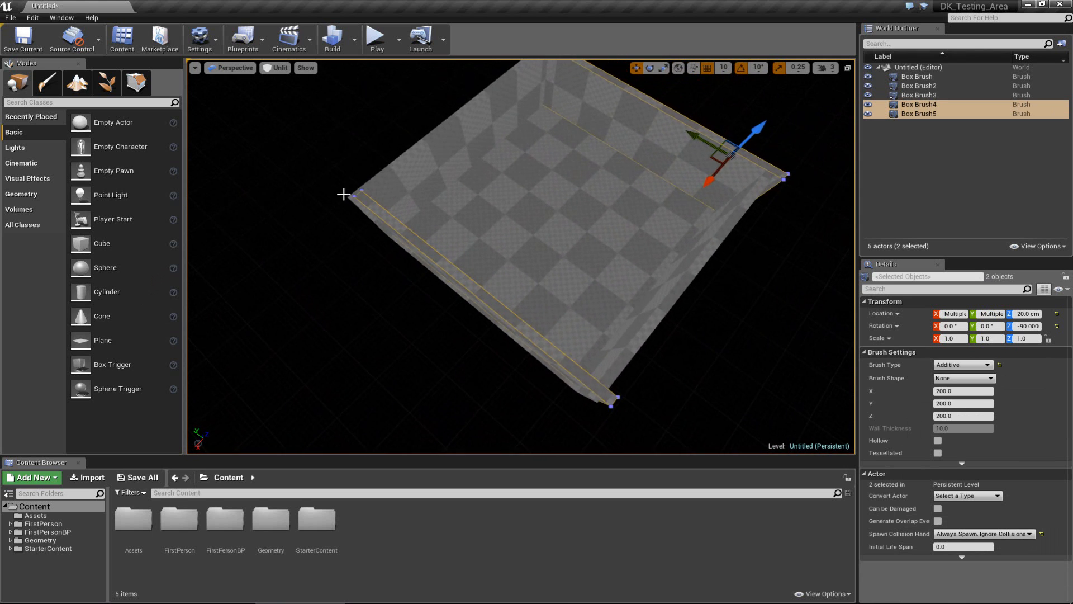
# Step: Select only the rotated wall at the floor's outer X edge and move it along X to 460 cm
pyautogui.moveTo(366, 221); pyautogui.dragTo(498, 227, button='right')
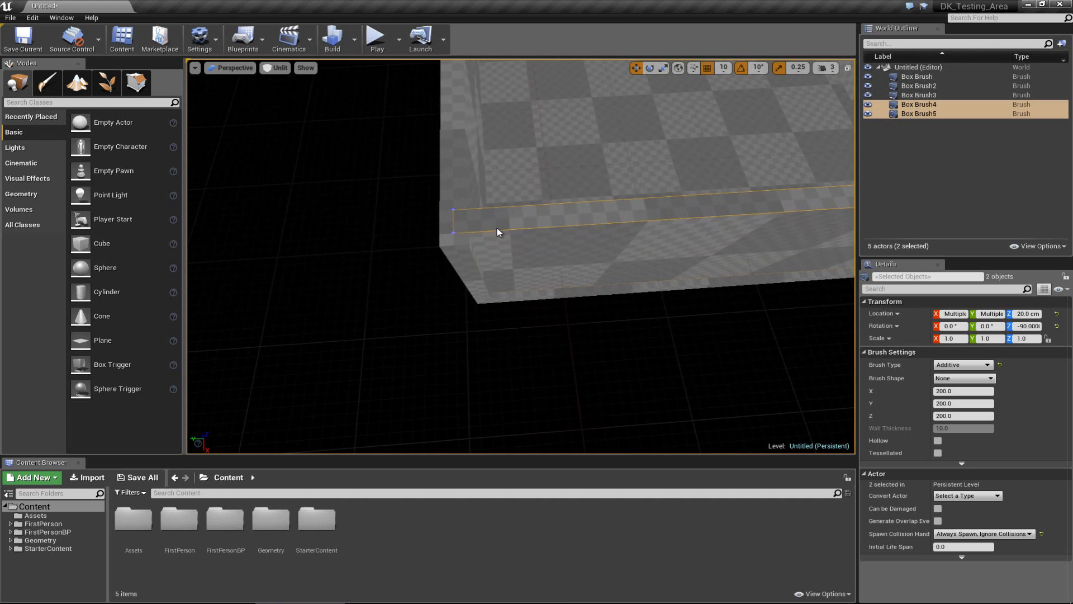
pyautogui.moveTo(498, 227)
pyautogui.keyDown('alt'); pyautogui.mouseDown()
pyautogui.moveTo(343, 242)
pyautogui.moveTo(479, 246)
pyautogui.moveTo(447, 240)
pyautogui.moveTo(462, 216)
pyautogui.mouseUp(); pyautogui.keyUp('alt')
pyautogui.click(420, 240)
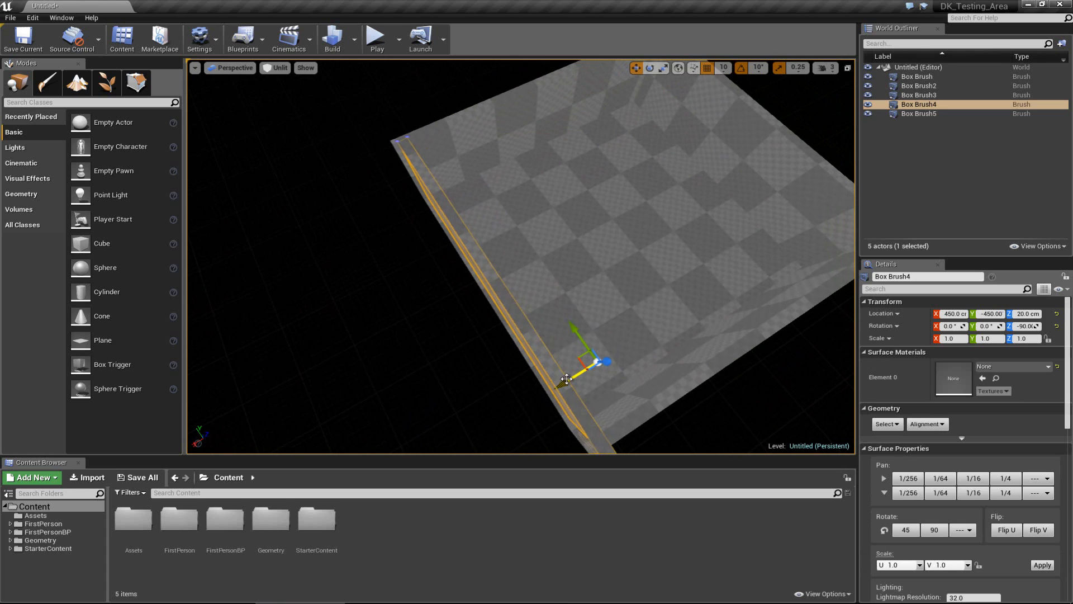
pyautogui.moveTo(563, 374); pyautogui.dragTo(560, 379)
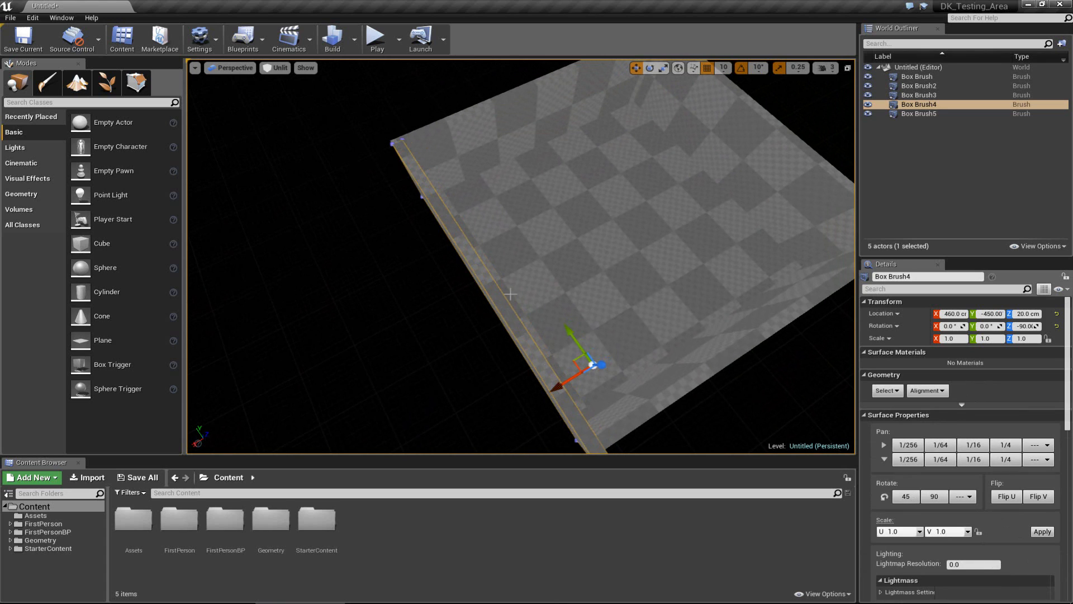
# Step: Show the four-view layout and, in Geometry Editing mode, move the rotated wall's end edge about 10 cm along Y in the Top view
pyautogui.click(847, 68)
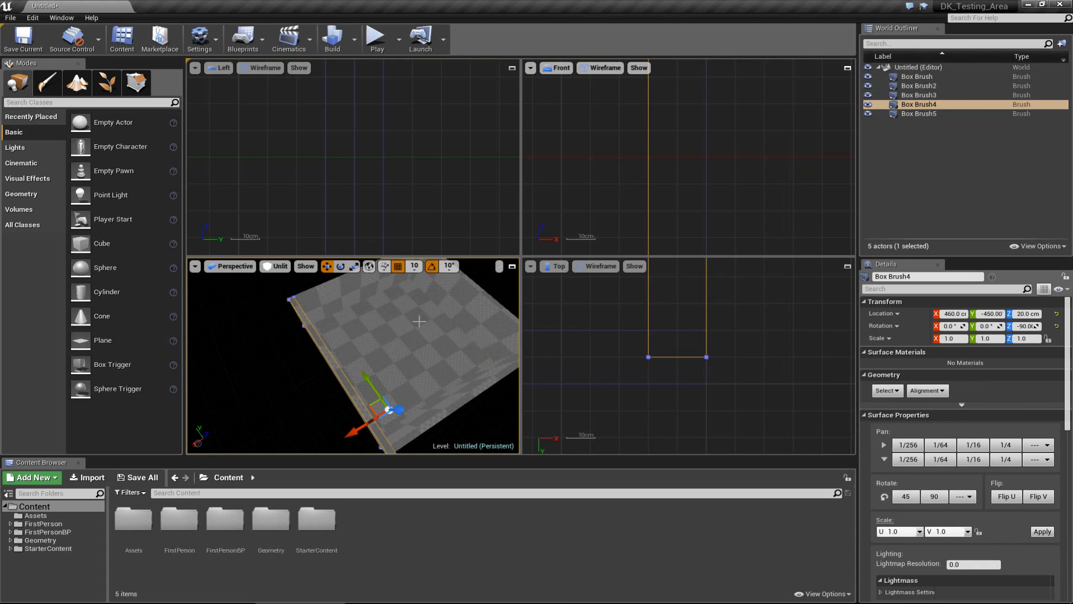
pyautogui.moveTo(424, 330); pyautogui.dragTo(420, 274, button='right')
pyautogui.scroll(-2, 635, 360)
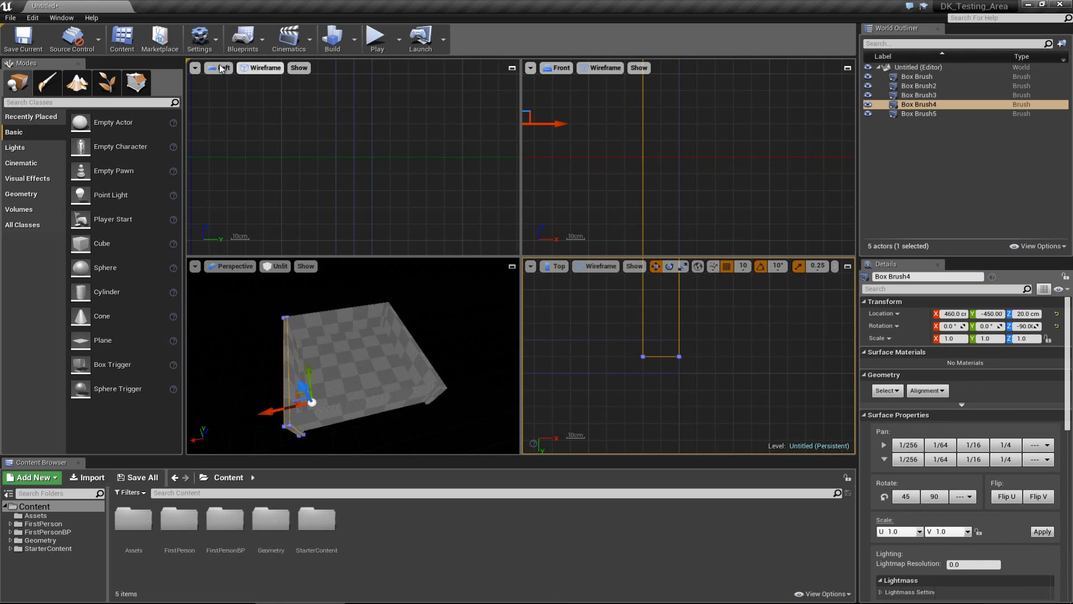
pyautogui.moveTo(606, 307)
pyautogui.mouseDown(button='right')
pyautogui.moveTo(577, 356)
pyautogui.moveTo(613, 342)
pyautogui.mouseUp(button='right')
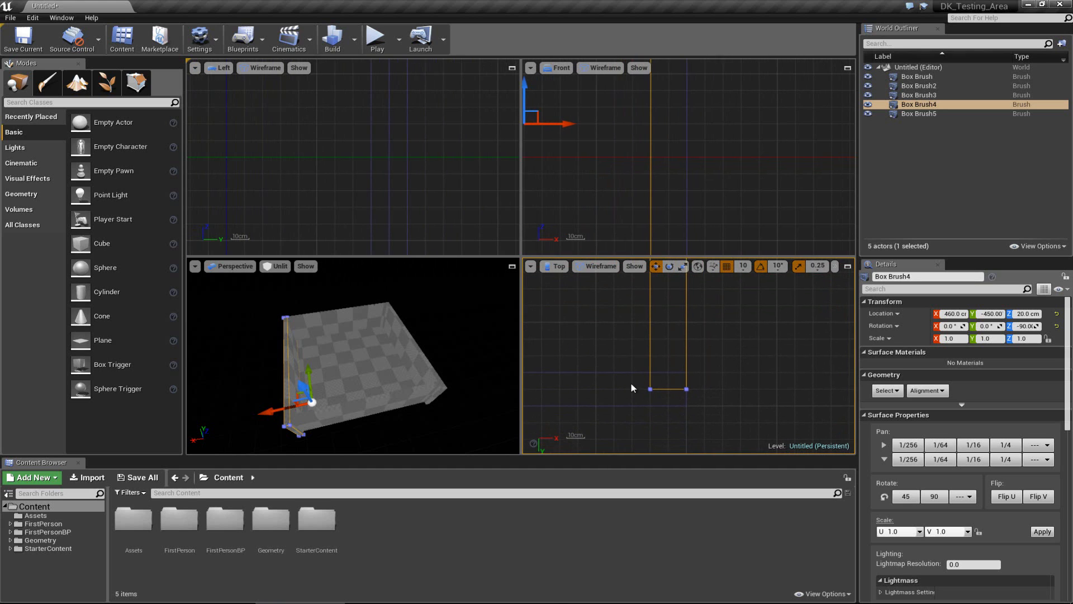
pyautogui.scroll(4, 633, 387)
pyautogui.click(697, 393)
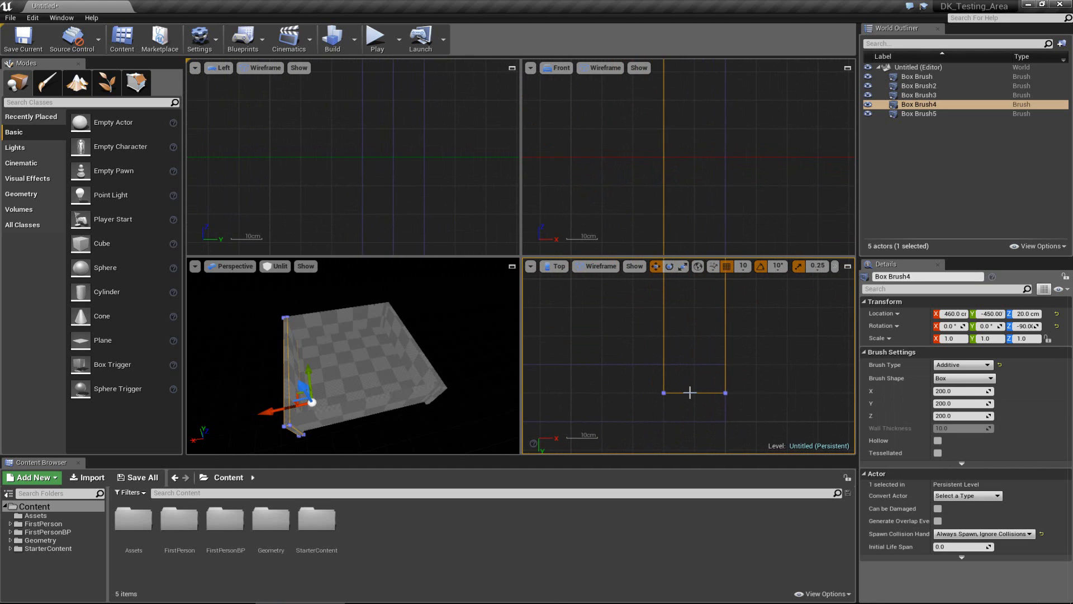
pyautogui.hotkey('shift', '5')
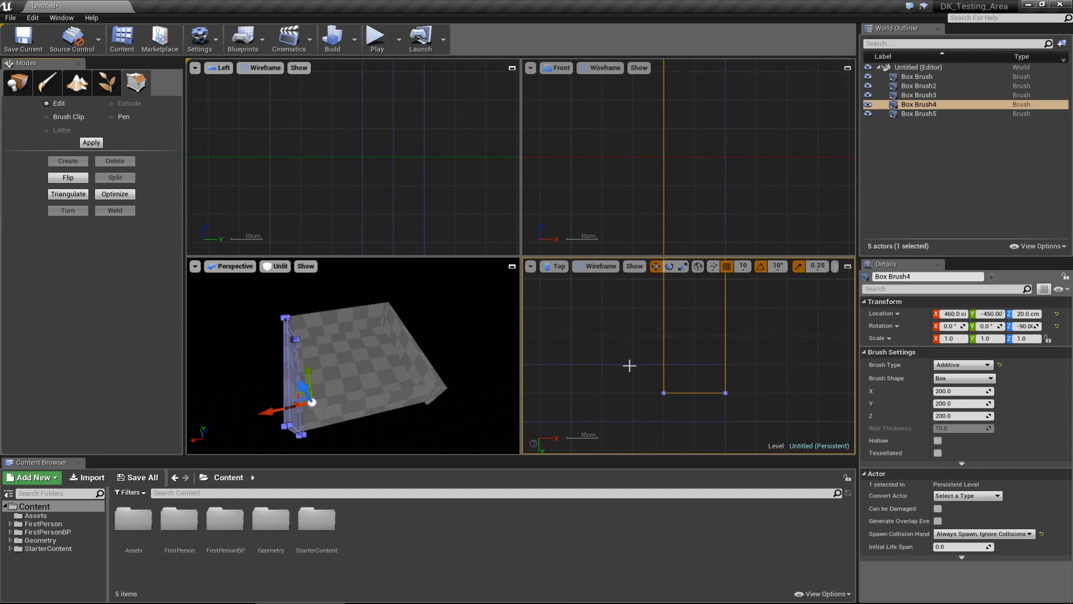
pyautogui.click(684, 394)
pyautogui.moveTo(695, 413); pyautogui.dragTo(695, 442)
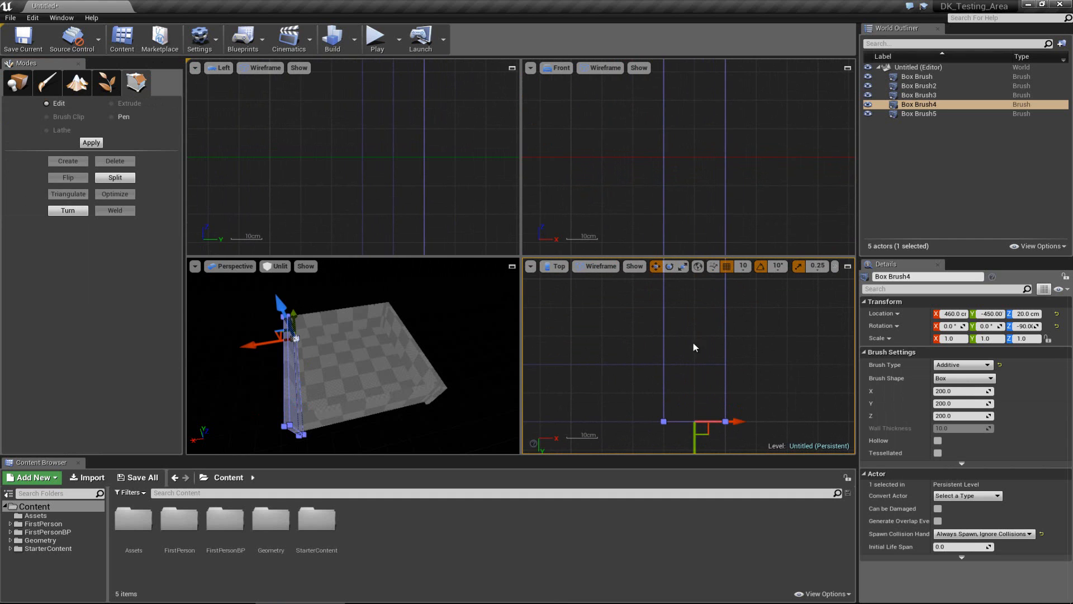
# Step: Move the same wall's opposite end edge about 20 cm along Y in the Top view and check the floor outline
pyautogui.scroll(-8, 691, 363)
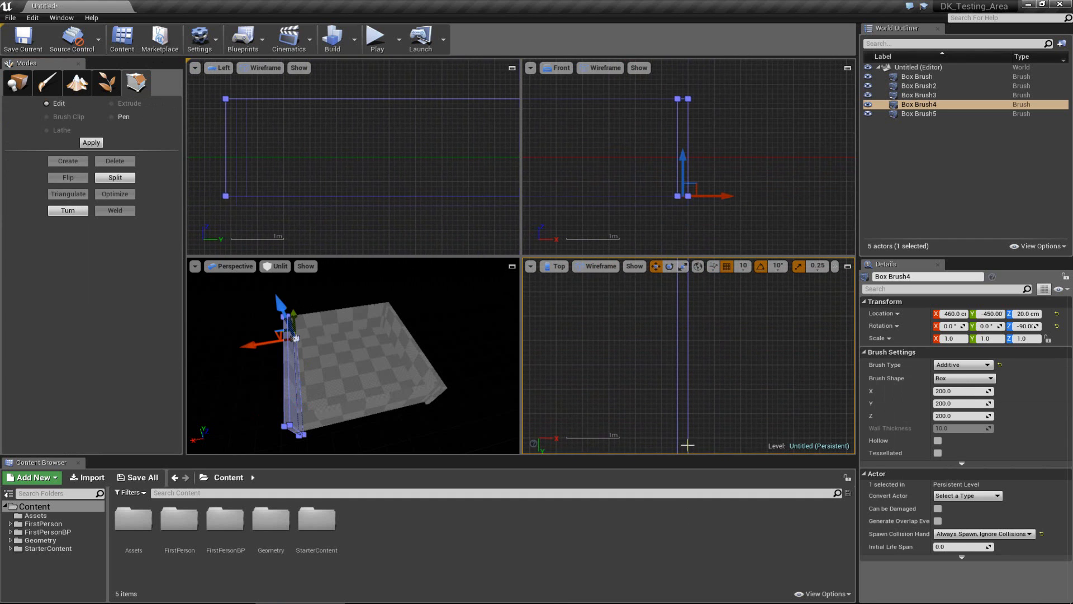
pyautogui.scroll(6, 685, 380)
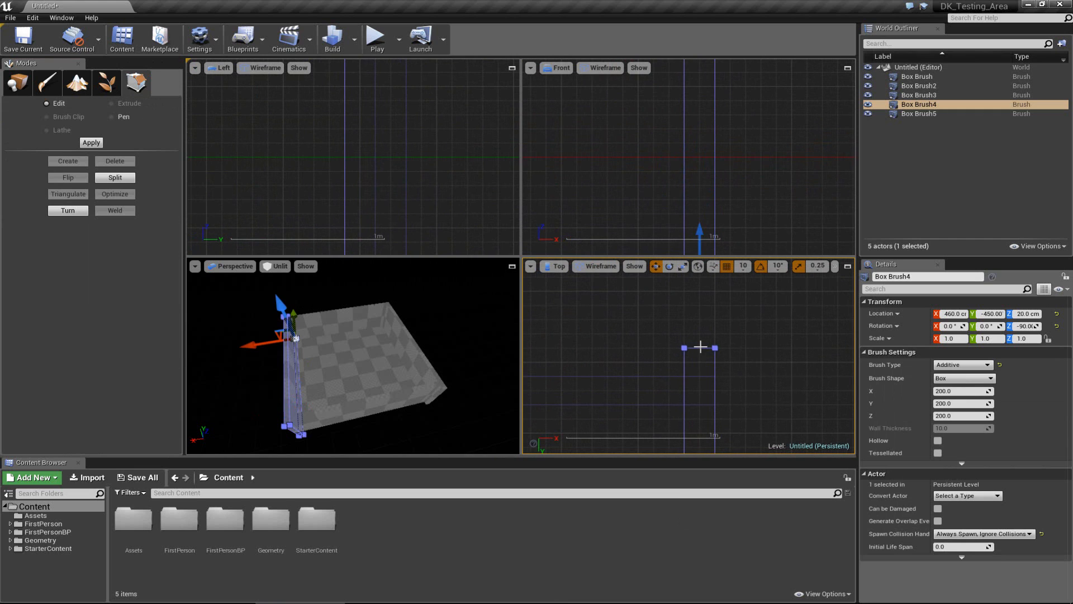
pyautogui.click(701, 347)
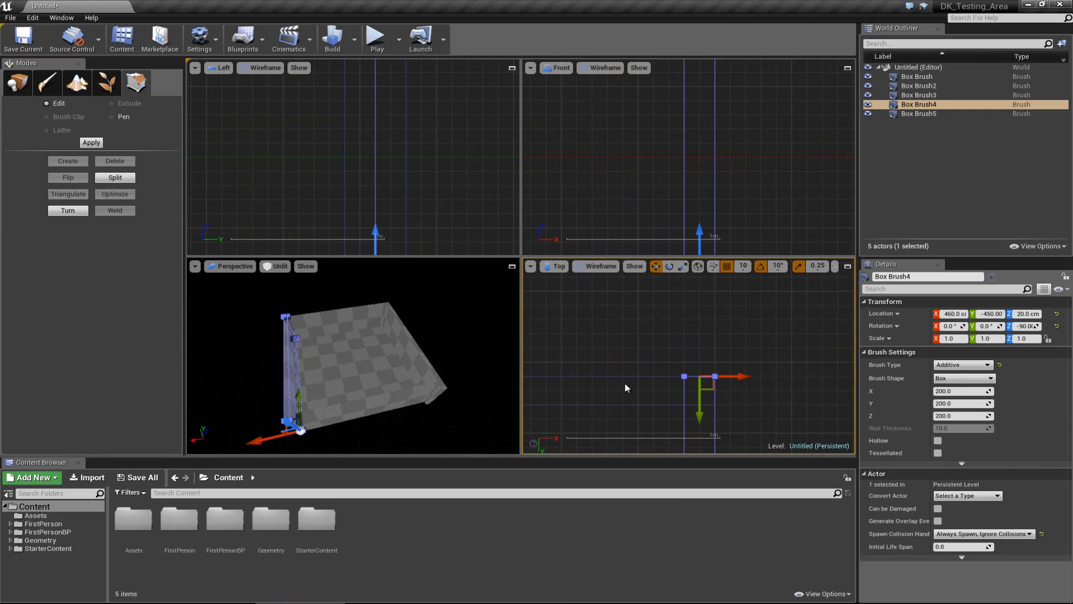
pyautogui.scroll(-4, 626, 381)
pyautogui.moveTo(626, 381); pyautogui.dragTo(837, 277, button='right')
pyautogui.scroll(-10, 653, 352)
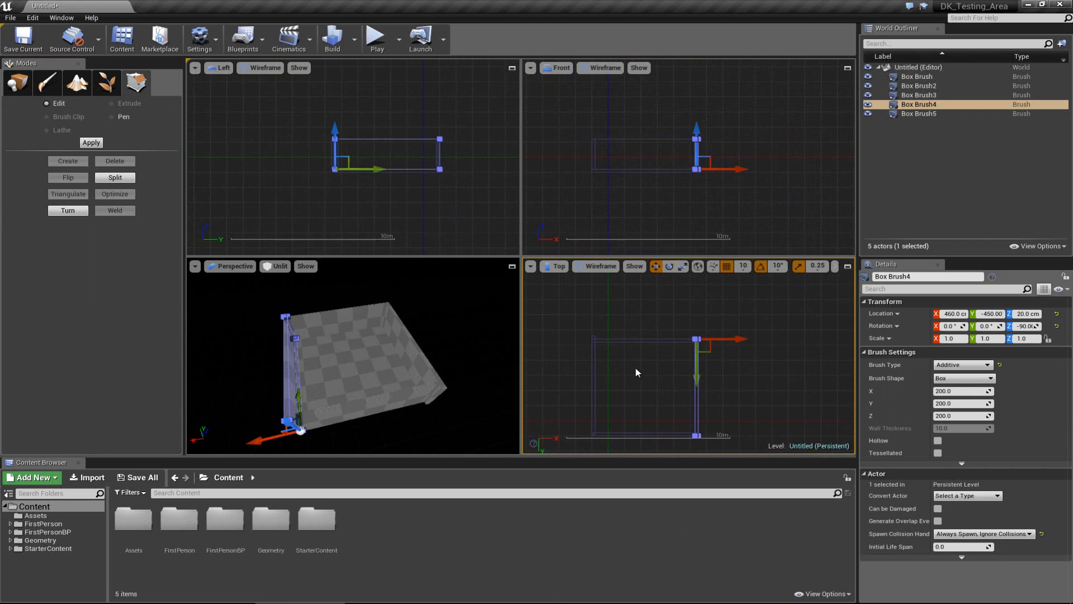
pyautogui.moveTo(636, 367)
pyautogui.mouseDown(button='right')
pyautogui.moveTo(661, 300)
pyautogui.moveTo(652, 325)
pyautogui.mouseUp(button='right')
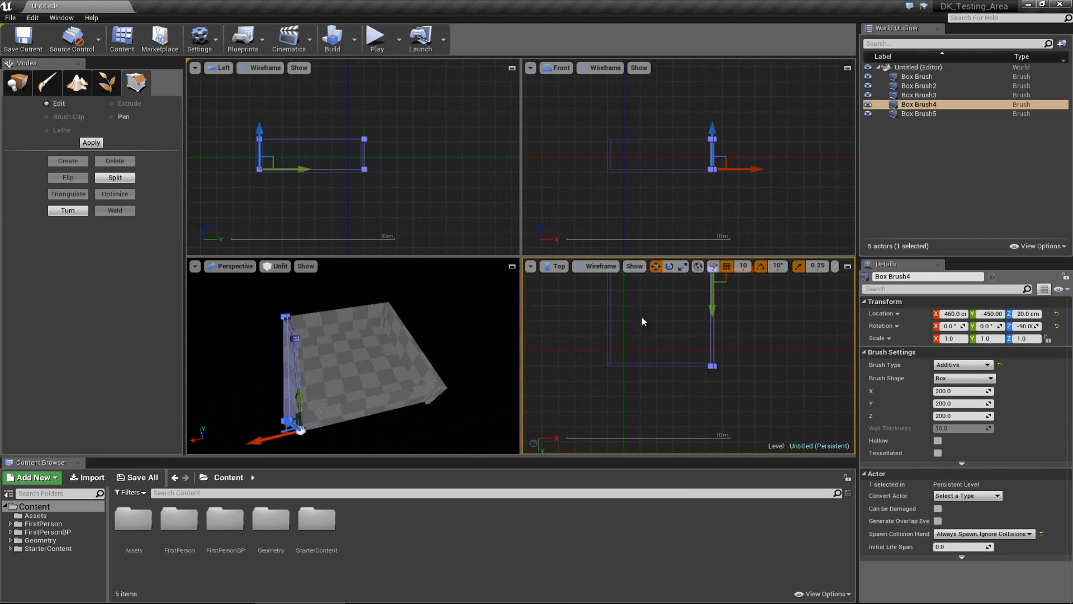
# Step: Select the rotated wall on the room's opposite side and align one of its end edges with the floor along Y in the Top view
pyautogui.click(610, 329)
pyautogui.scroll(6, 612, 367)
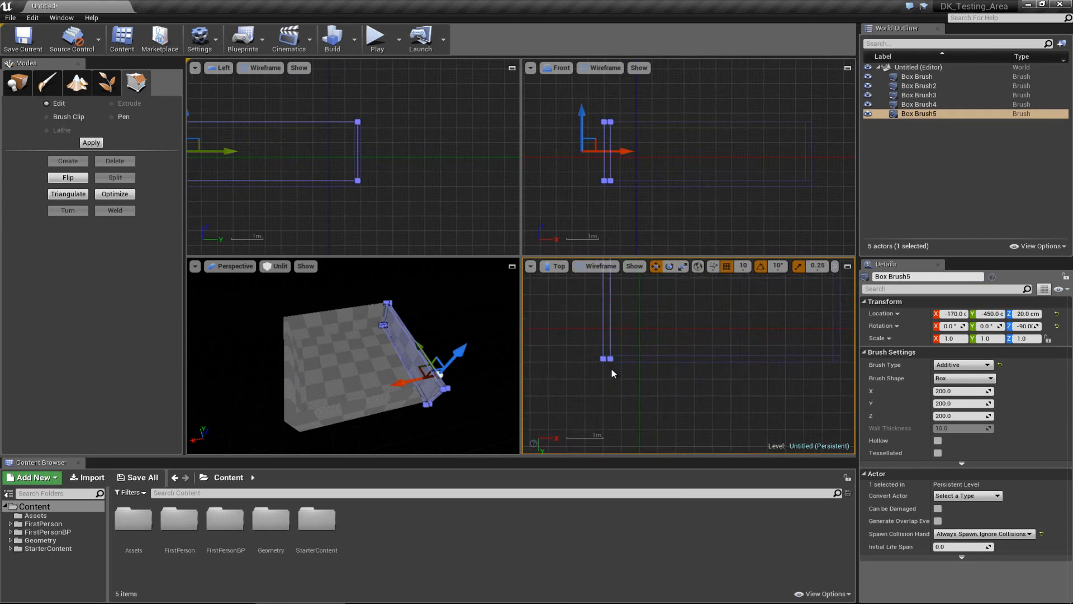
pyautogui.click(599, 339)
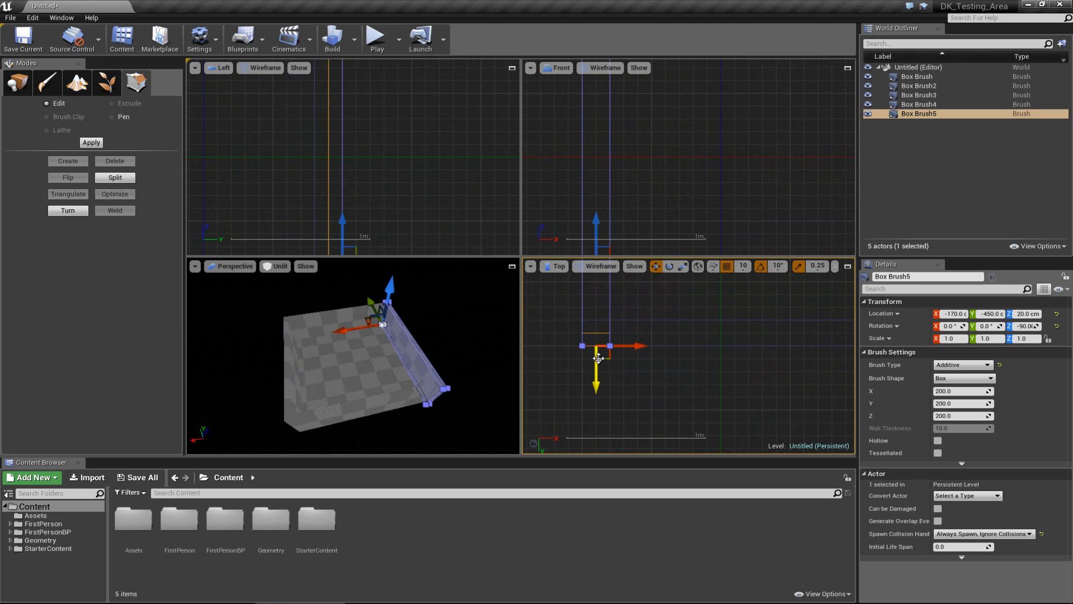
pyautogui.scroll(-4, 636, 402)
pyautogui.scroll(-4, 663, 347)
# Step: Move the same wall's other end edge along Y in the Top view to line up with the floor's edge
pyautogui.moveTo(662, 305)
pyautogui.mouseDown(button='right')
pyautogui.moveTo(660, 446)
pyautogui.moveTo(635, 408)
pyautogui.moveTo(629, 318)
pyautogui.moveTo(655, 366)
pyautogui.mouseUp(button='right')
pyautogui.scroll(4, 652, 372)
pyautogui.scroll(2, 630, 322)
pyautogui.click(645, 353)
pyautogui.scroll(2, 646, 354)
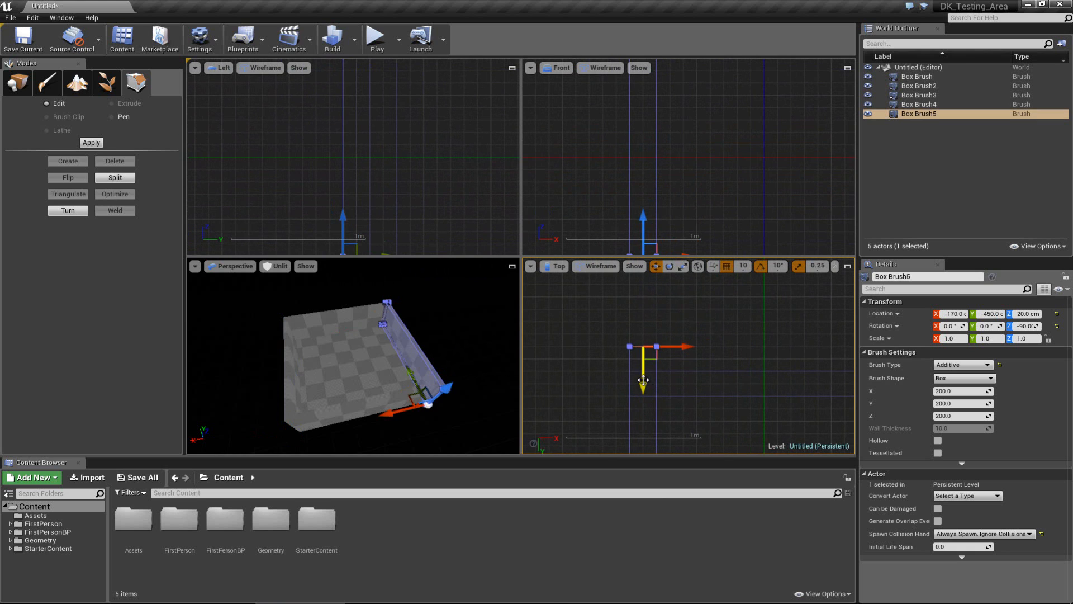
pyautogui.moveTo(643, 375); pyautogui.dragTo(644, 398)
pyautogui.moveTo(721, 414); pyautogui.dragTo(661, 330, button='right')
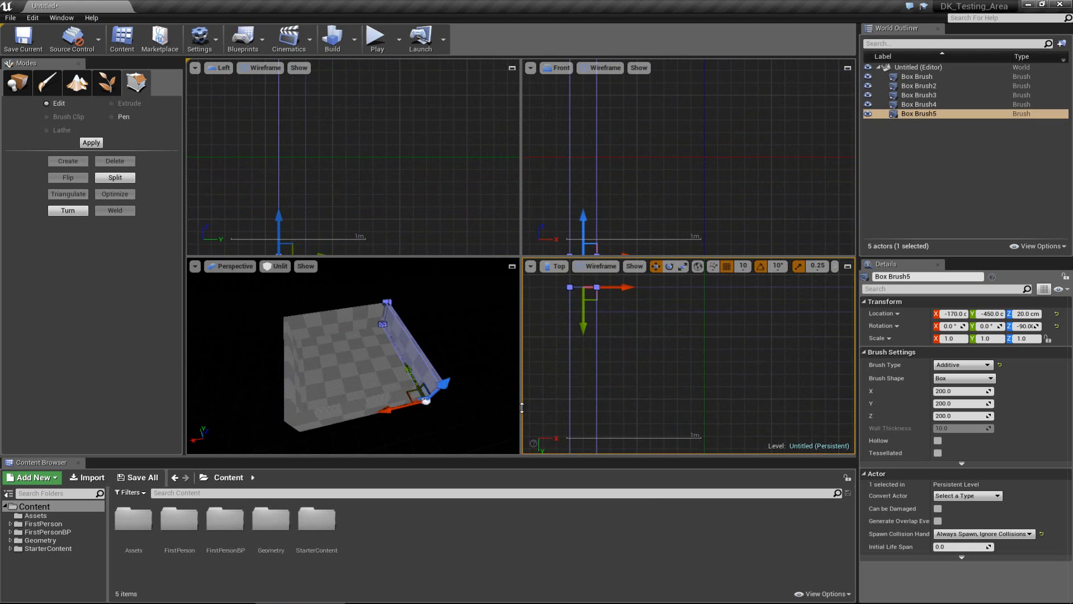
# Step: Maximize the Perspective view, clear the selection, and inspect the enclosed room's walls and corners from several angles
pyautogui.click(512, 267)
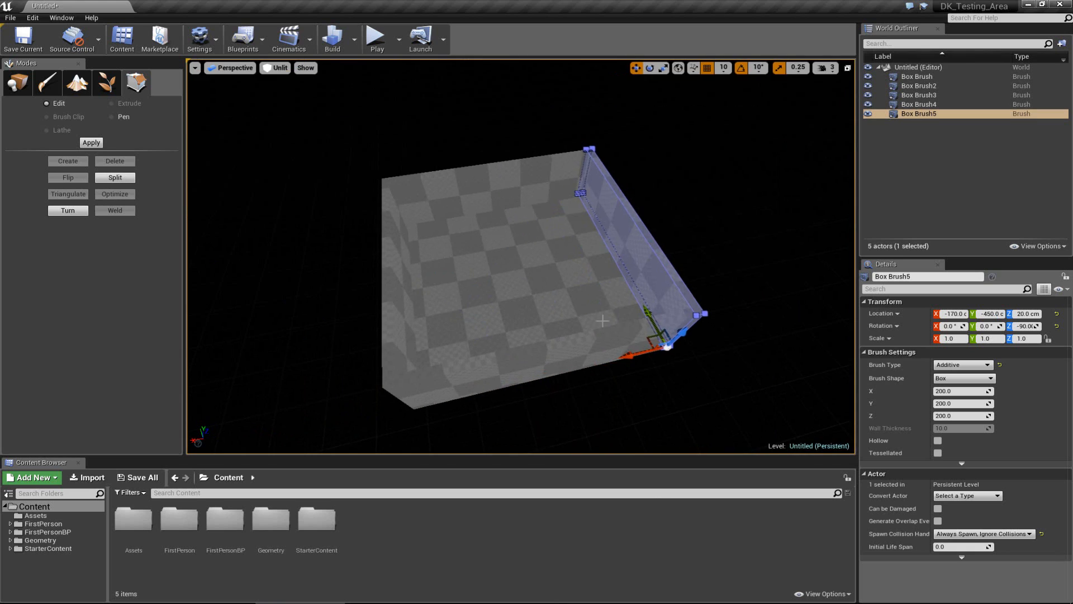
pyautogui.click(676, 241)
pyautogui.moveTo(590, 225)
pyautogui.mouseDown(button='right')
pyautogui.moveTo(612, 195)
pyautogui.moveTo(594, 281)
pyautogui.moveTo(632, 224)
pyautogui.moveTo(625, 235)
pyautogui.moveTo(543, 239)
pyautogui.moveTo(659, 230)
pyautogui.moveTo(639, 237)
pyautogui.mouseUp(button='right')
pyautogui.press('w')
pyautogui.press('s')
pyautogui.press('d')
pyautogui.press('a')
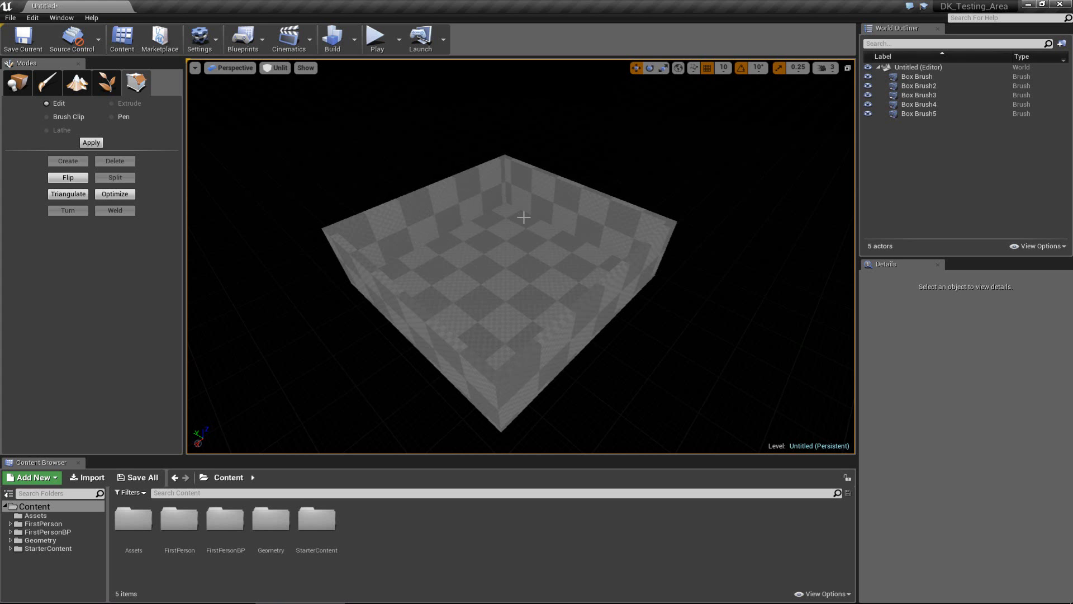
pyautogui.moveTo(456, 305); pyautogui.dragTo(479, 319, button='right')
pyautogui.press('w')
pyautogui.press('s')
pyautogui.press('d')
# Step: Return to placing actors and add a box geometry brush on the room's floor at X 250, Y -150, Z 20 cm
pyautogui.click(18, 82)
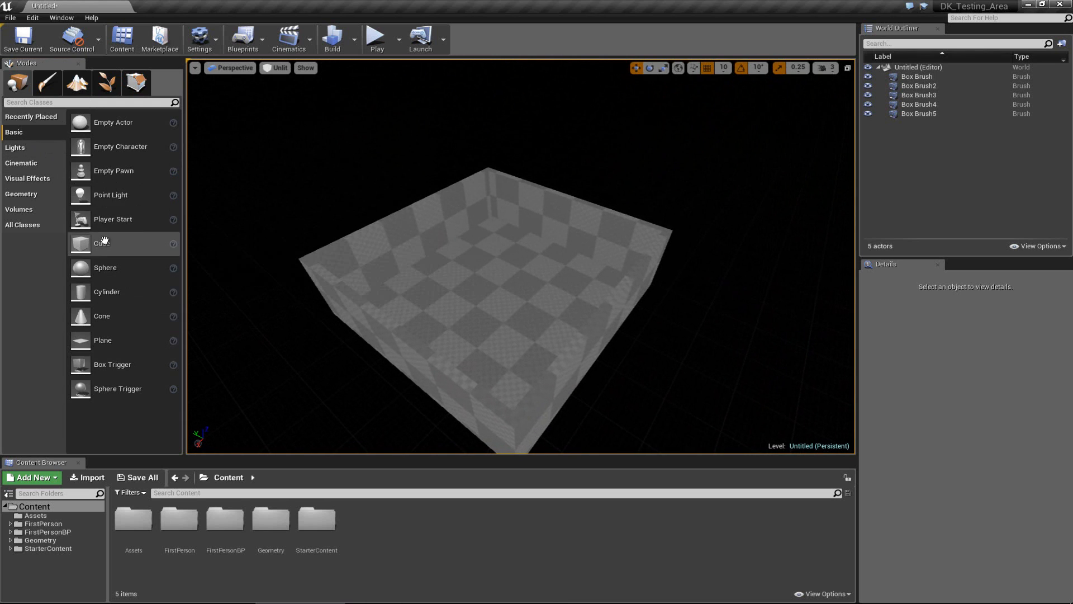
pyautogui.press('w')
pyautogui.moveTo(506, 299); pyautogui.dragTo(486, 322, button='right')
pyautogui.click(41, 200)
pyautogui.press('a')
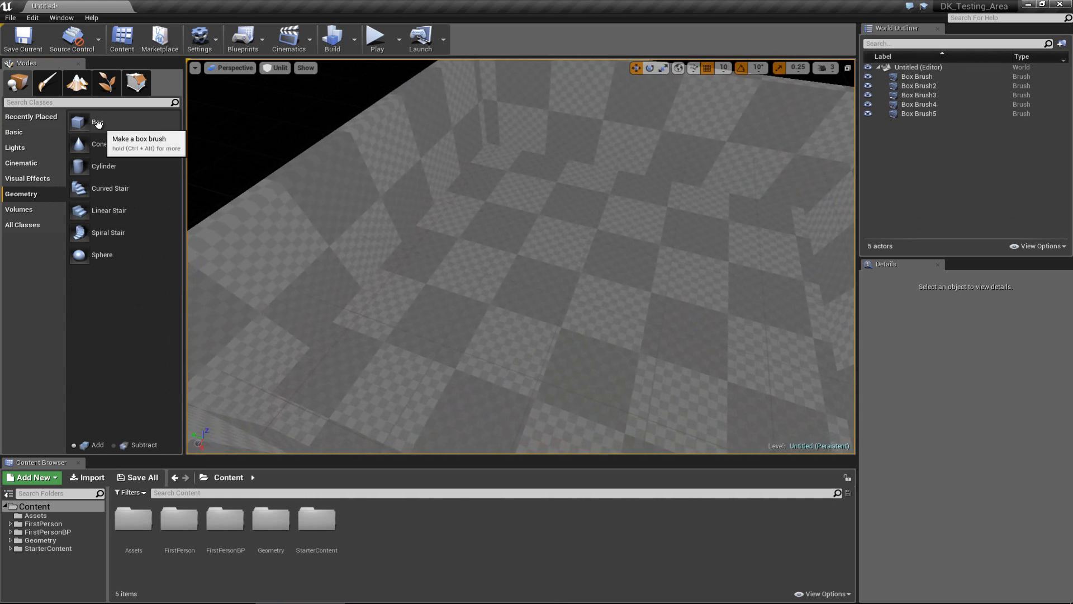
pyautogui.moveTo(93, 122)
pyautogui.mouseDown()
pyautogui.moveTo(444, 244)
pyautogui.moveTo(532, 264)
pyautogui.moveTo(538, 288)
pyautogui.mouseUp()
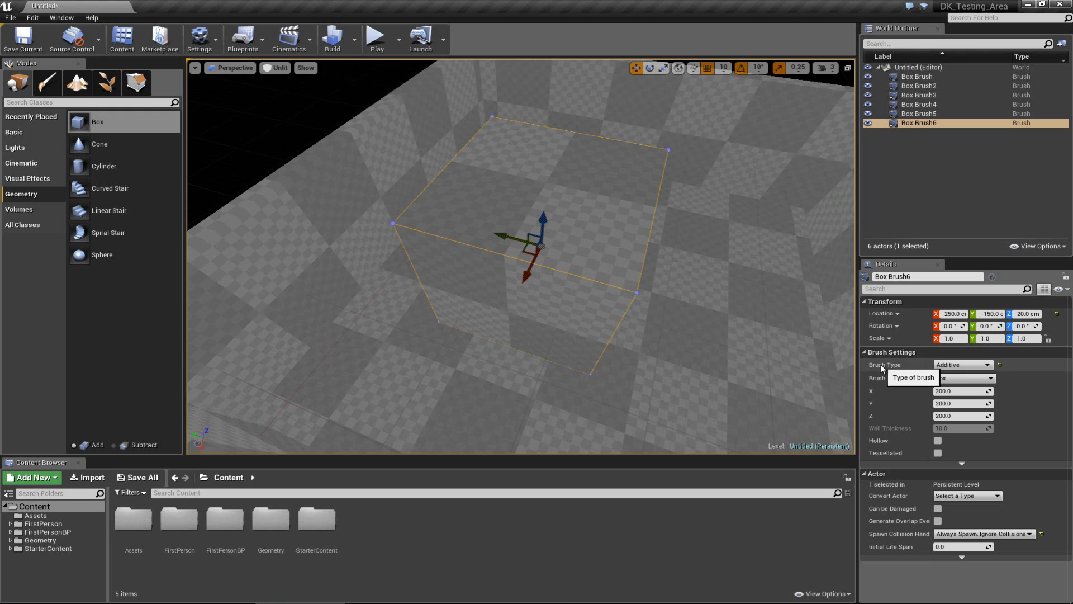
# Step: Move the new box along Y to 90 cm into the wall and, in Geometry Editing mode, lower its top face below the wall's top
pyautogui.moveTo(498, 270)
pyautogui.mouseDown(button='right')
pyautogui.moveTo(546, 235)
pyautogui.moveTo(497, 238)
pyautogui.moveTo(502, 212)
pyautogui.mouseUp(button='right')
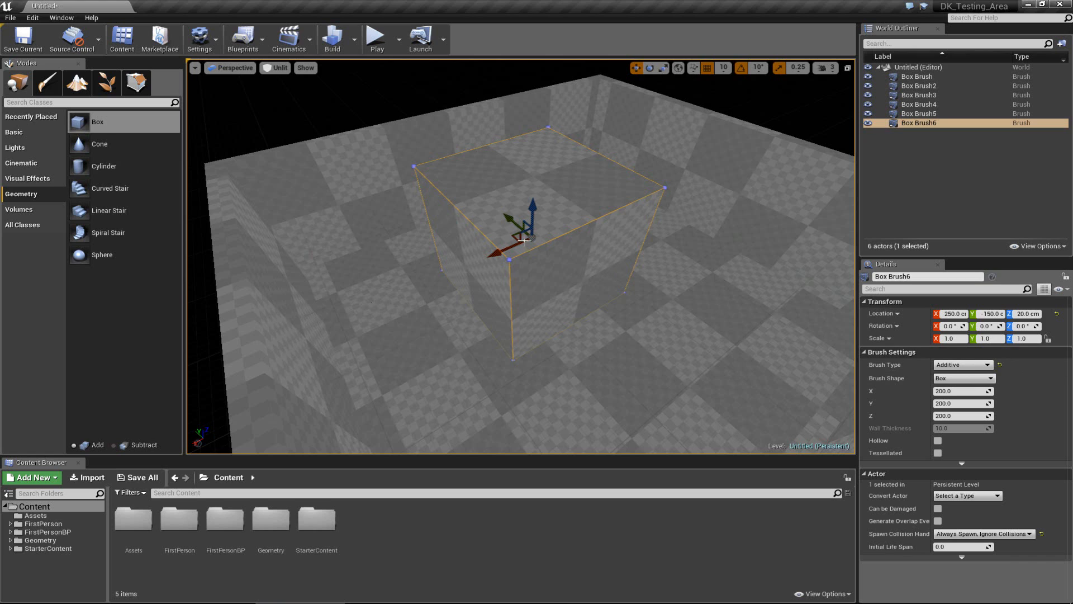
pyautogui.moveTo(512, 222)
pyautogui.mouseDown()
pyautogui.moveTo(624, 296)
pyautogui.moveTo(430, 162)
pyautogui.mouseUp()
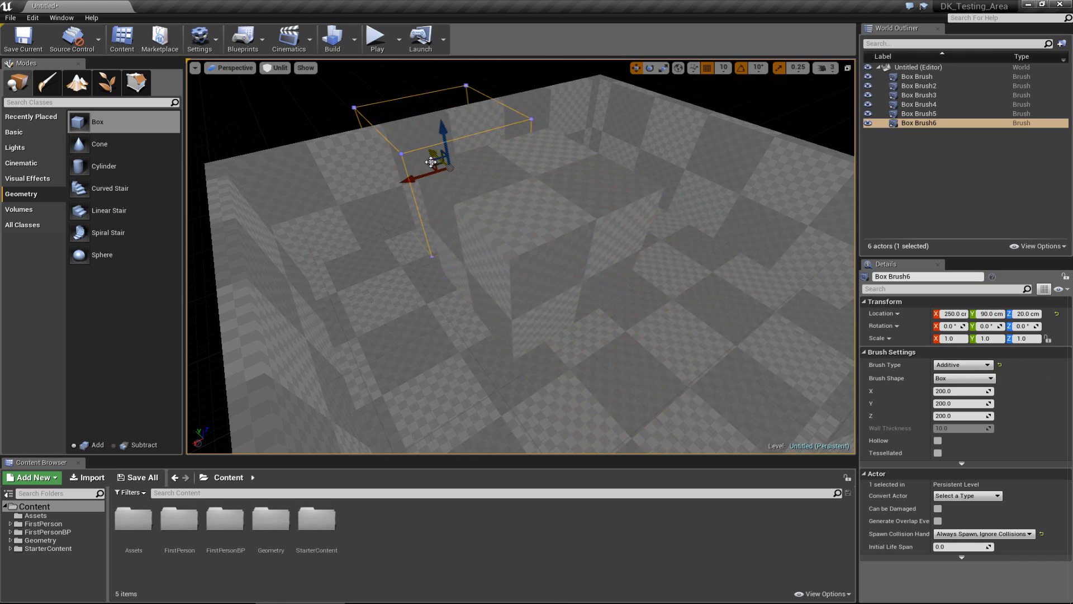
pyautogui.moveTo(450, 173)
pyautogui.mouseDown(button='right')
pyautogui.moveTo(322, 136)
pyautogui.moveTo(432, 113)
pyautogui.moveTo(527, 119)
pyautogui.moveTo(519, 123)
pyautogui.mouseUp(button='right')
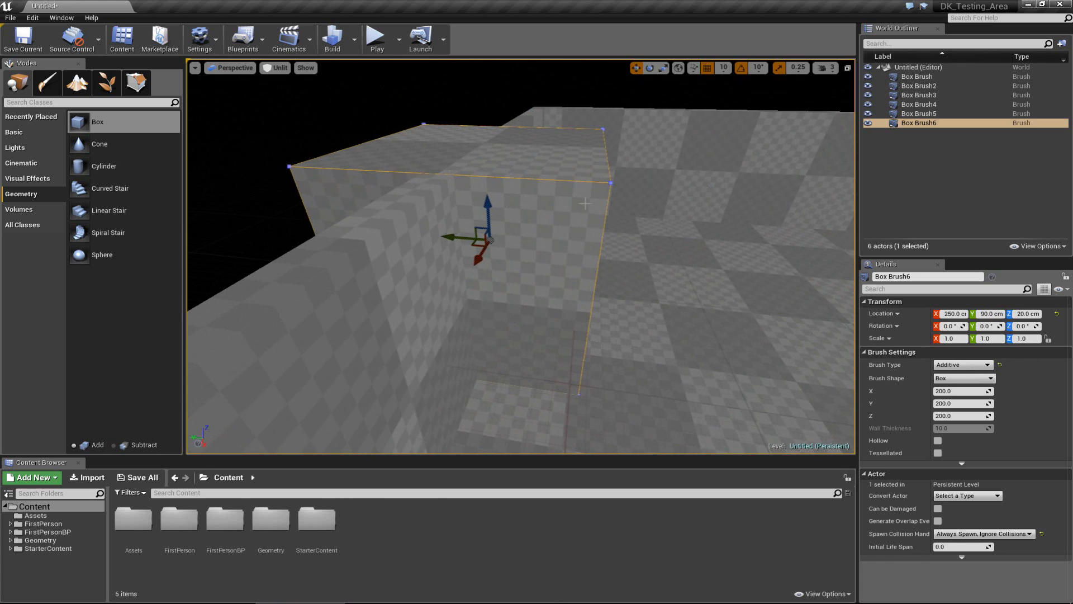
pyautogui.click(136, 82)
pyautogui.click(484, 143)
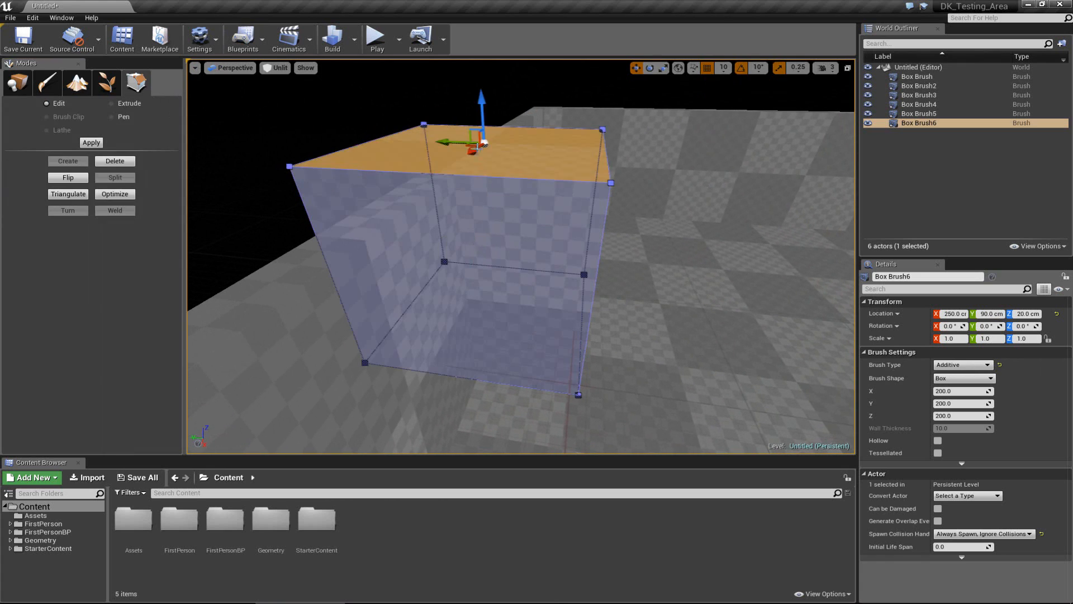
pyautogui.moveTo(483, 112); pyautogui.dragTo(484, 145)
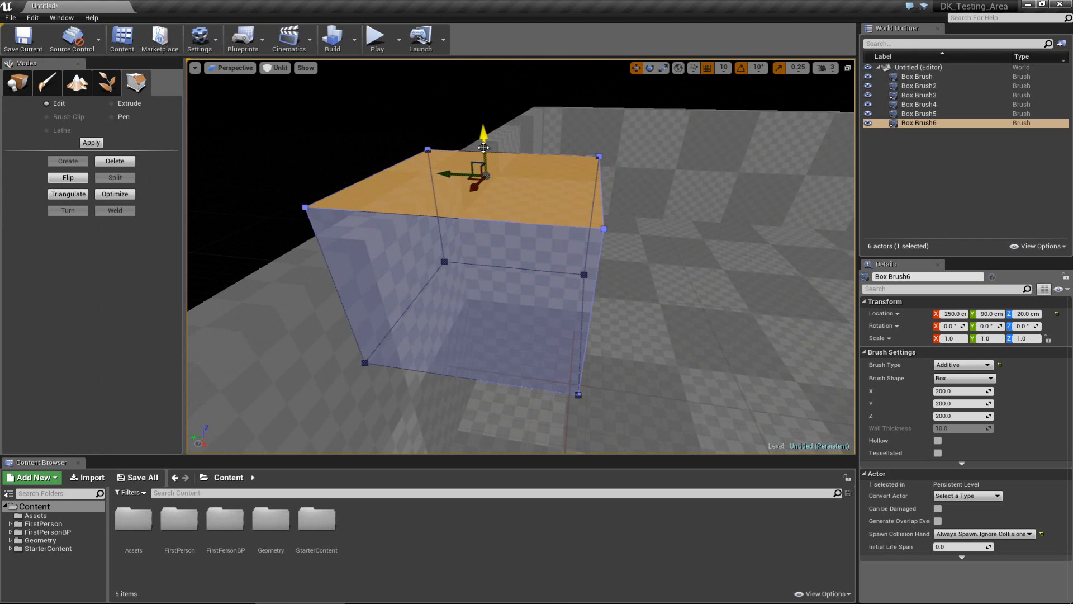
pyautogui.click(25, 90)
# Step: Move the box back into the room along Y to -80 cm and set its brush type to Subtractive
pyautogui.moveTo(558, 204); pyautogui.dragTo(475, 208, button='right')
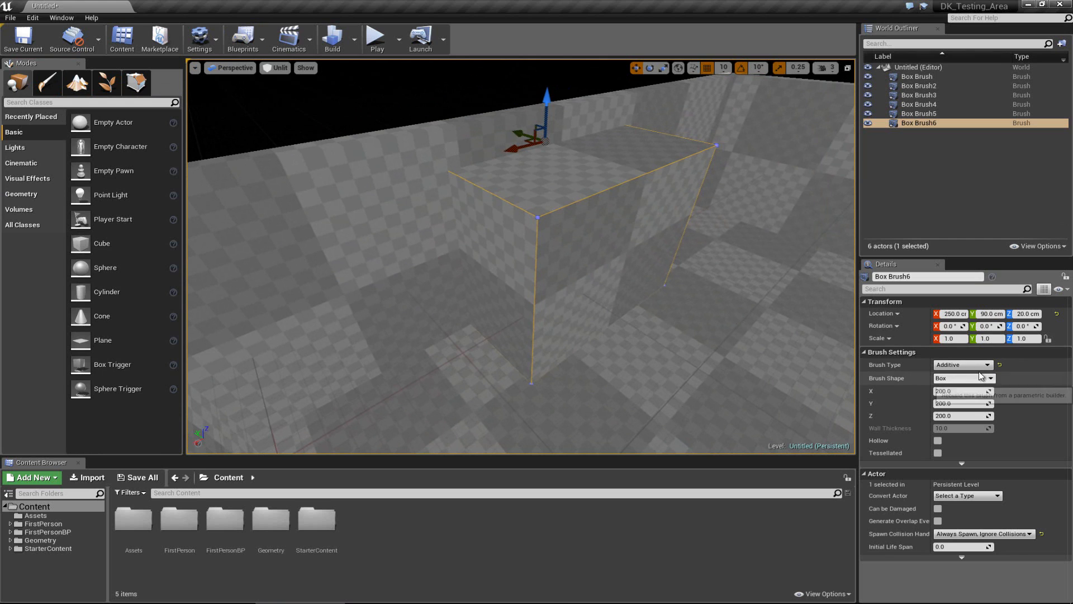
pyautogui.moveTo(523, 135); pyautogui.dragTo(666, 210)
pyautogui.moveTo(461, 231); pyautogui.dragTo(488, 230, button='right')
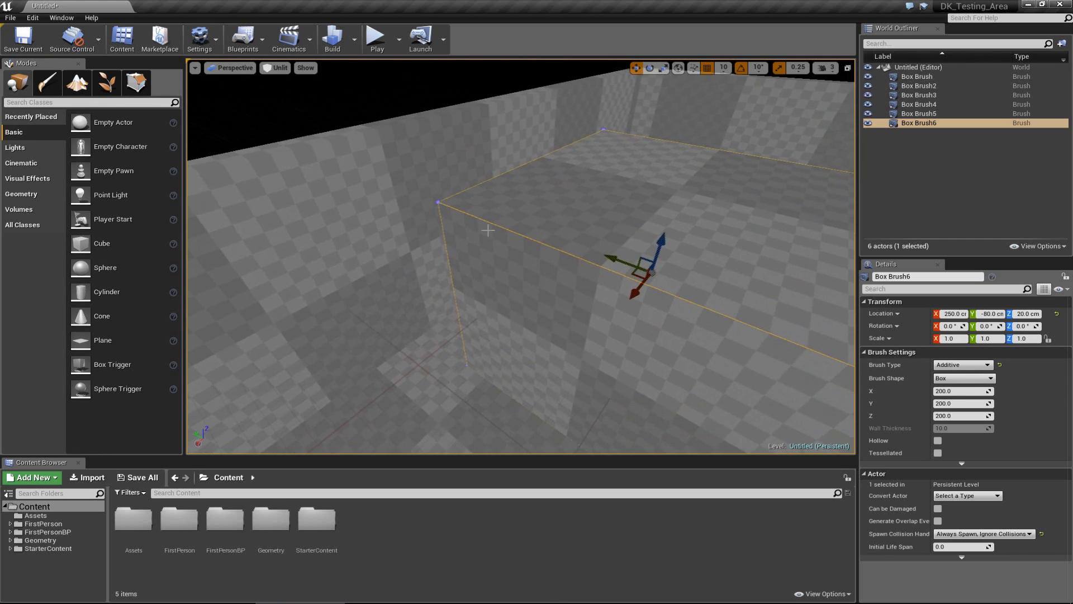
pyautogui.click(958, 367)
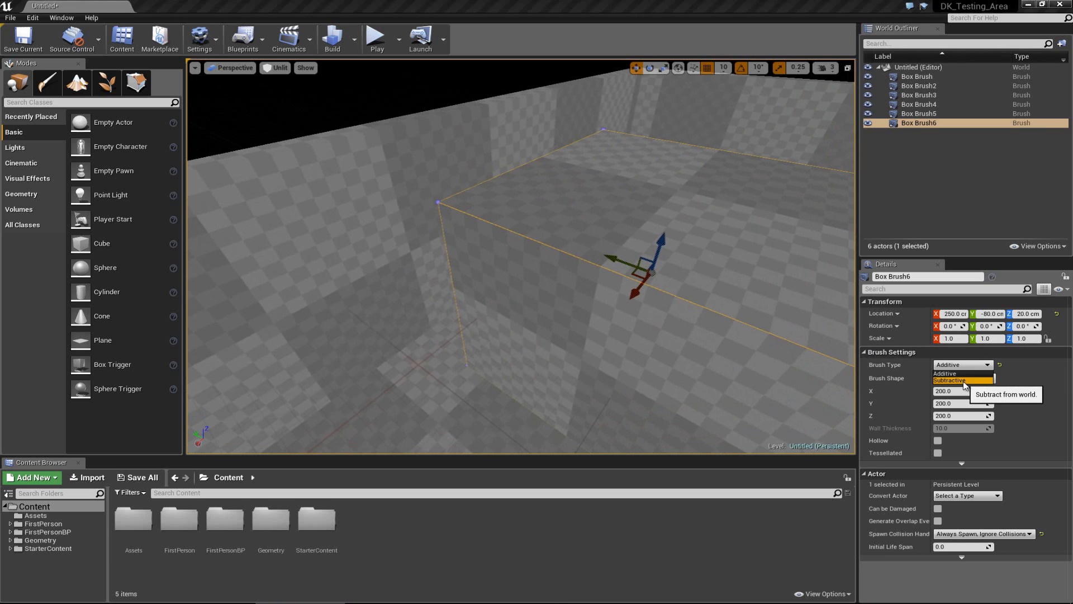
pyautogui.click(951, 381)
pyautogui.press('f')
pyautogui.moveTo(645, 290); pyautogui.dragTo(419, 195, button='right')
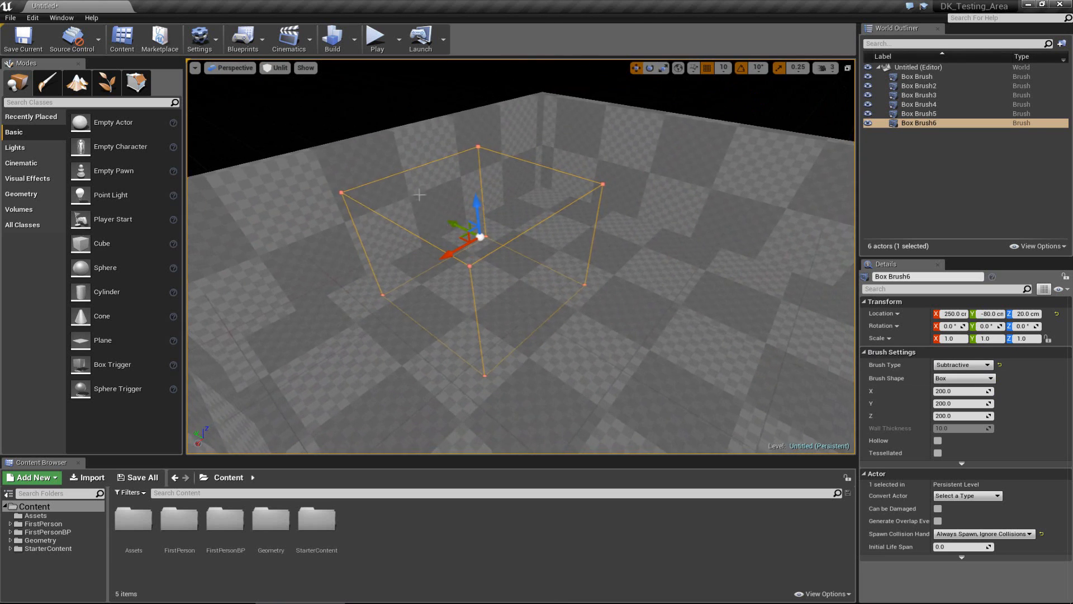
# Step: Move the subtractive box along Y to 130 cm to cut an opening through the wall, deselect it, and inspect the opening
pyautogui.moveTo(372, 280); pyautogui.dragTo(436, 284, button='right')
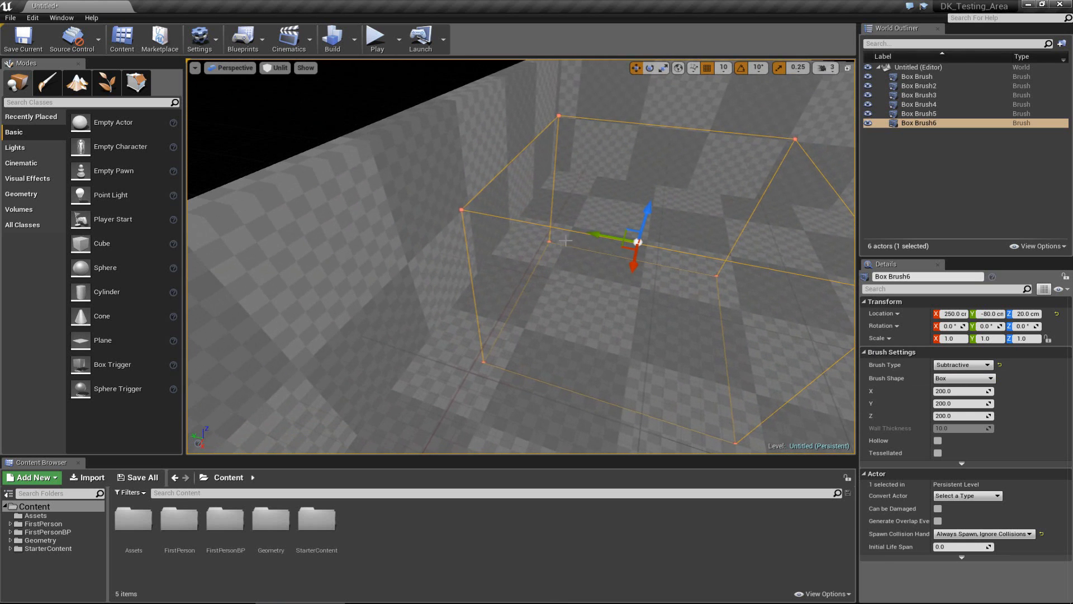
pyautogui.moveTo(601, 237); pyautogui.dragTo(395, 207)
pyautogui.click(482, 239)
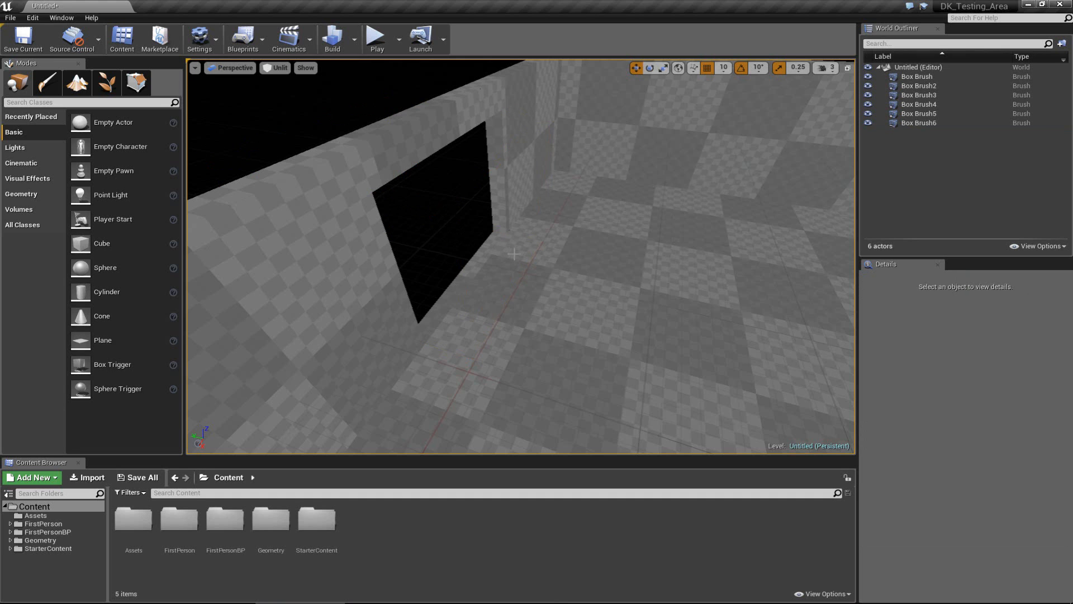
pyautogui.press('w')
pyautogui.moveTo(482, 238)
pyautogui.mouseDown(button='right')
pyautogui.moveTo(417, 190)
pyautogui.moveTo(163, 112)
pyautogui.moveTo(397, 150)
pyautogui.mouseUp(button='right')
pyautogui.press('a')
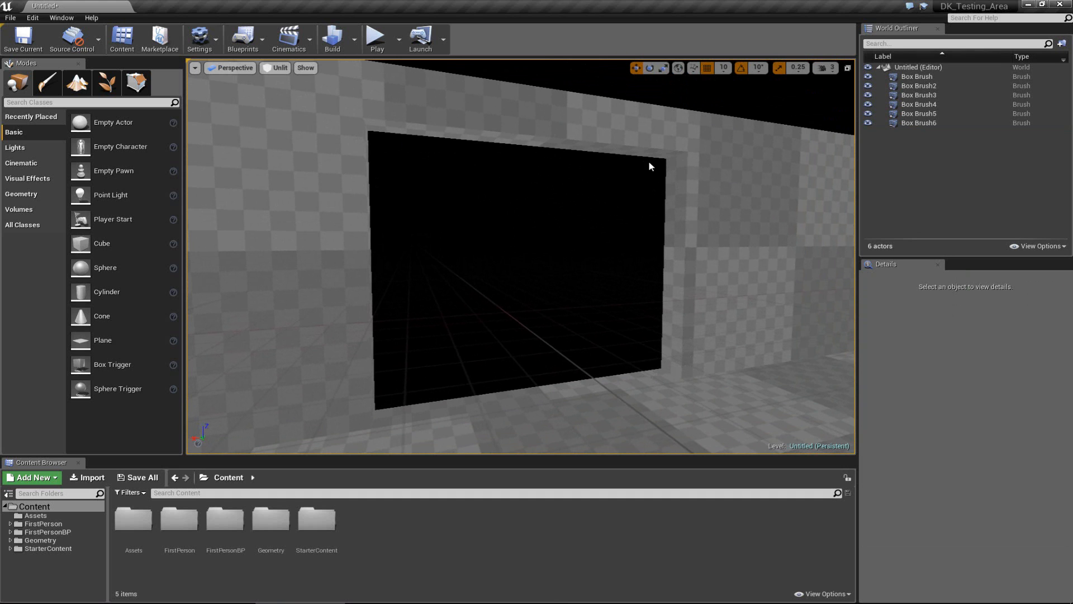
pyautogui.moveTo(597, 192); pyautogui.dragTo(669, 329, button='right')
pyautogui.press('s')
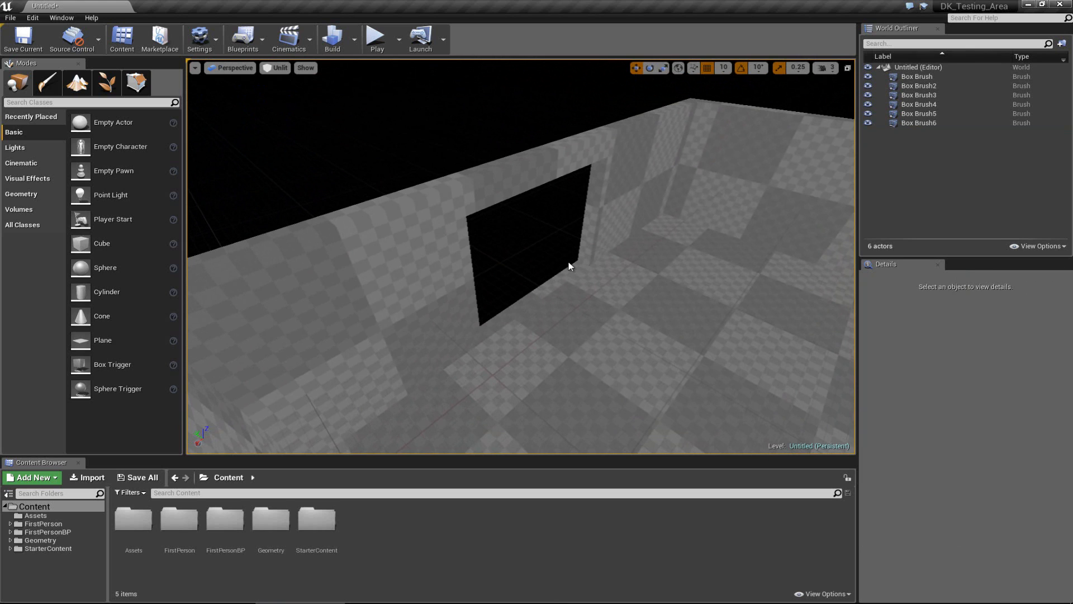
# Step: Select the subtractive box and move it to X 490, Y 60 cm so it cuts through the room's corner
pyautogui.click(569, 264)
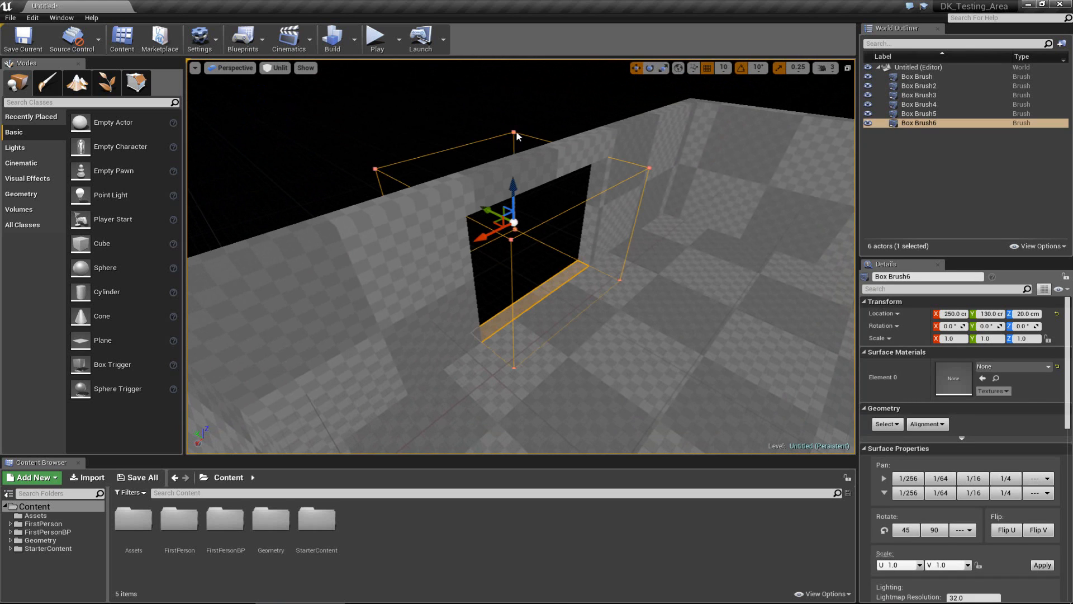
pyautogui.click(535, 137)
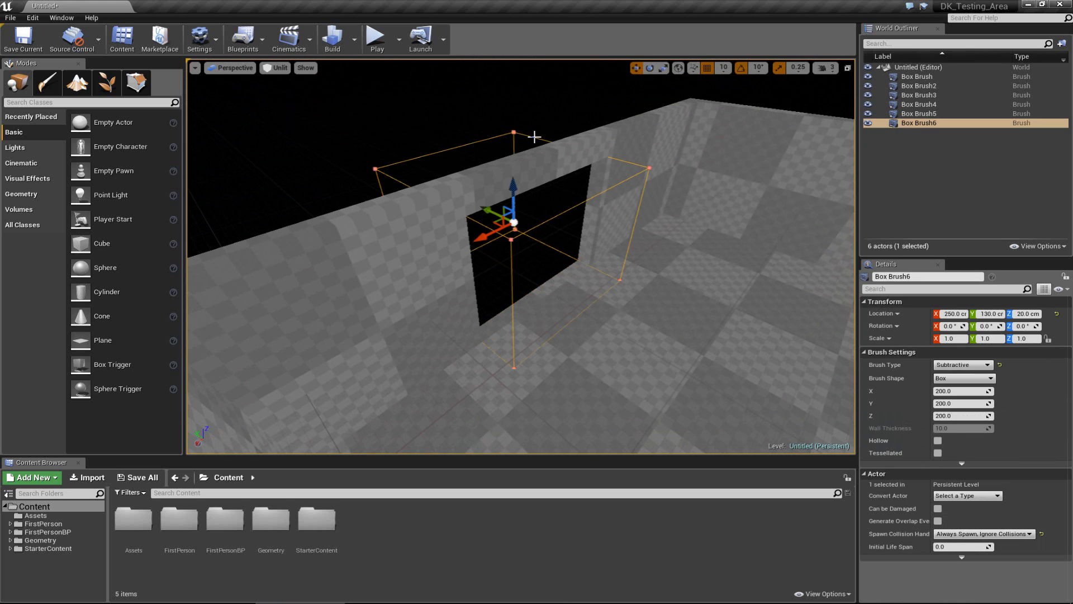
pyautogui.moveTo(539, 137)
pyautogui.mouseDown(button='right')
pyautogui.moveTo(555, 133)
pyautogui.moveTo(359, 135)
pyautogui.mouseUp(button='right')
pyautogui.press('d')
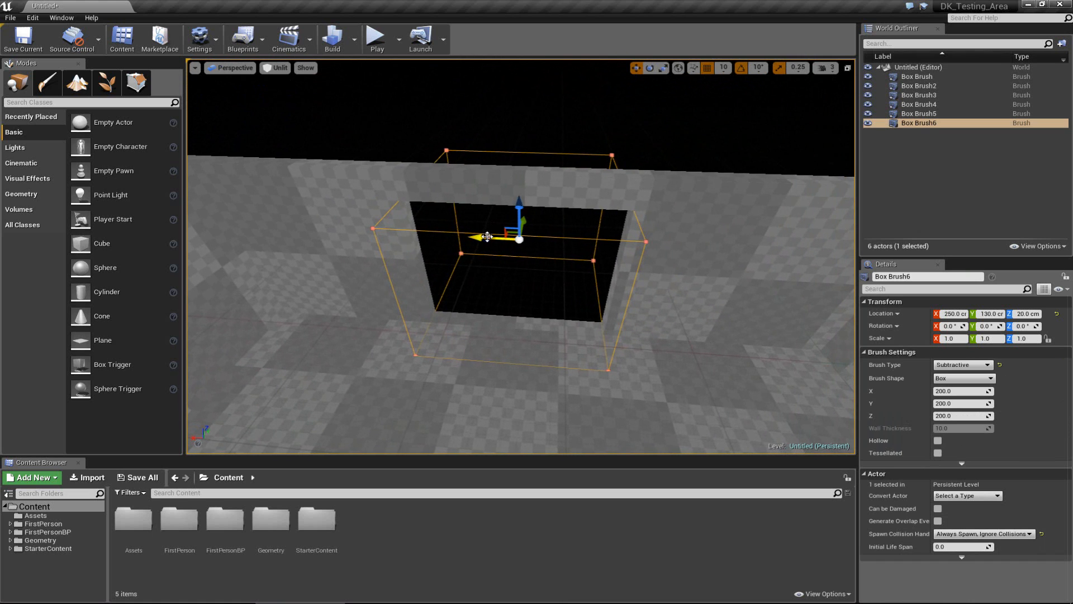
pyautogui.moveTo(488, 237); pyautogui.dragTo(240, 223)
pyautogui.moveTo(413, 209)
pyautogui.mouseDown(button='right')
pyautogui.moveTo(221, 175)
pyautogui.moveTo(239, 153)
pyautogui.moveTo(287, 209)
pyautogui.moveTo(449, 175)
pyautogui.mouseUp(button='right')
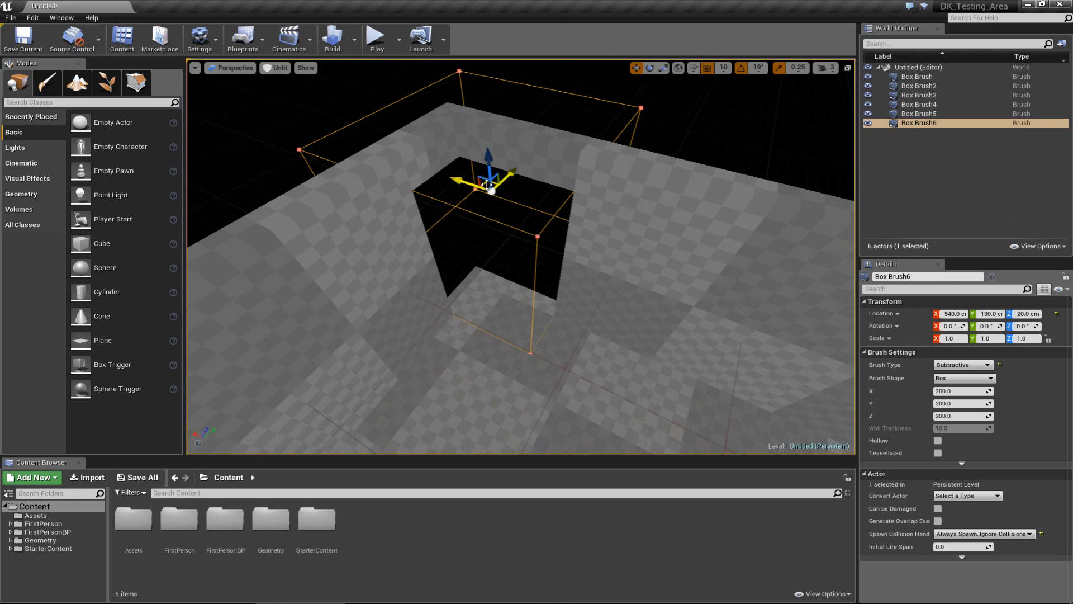
pyautogui.moveTo(487, 185); pyautogui.dragTo(488, 245)
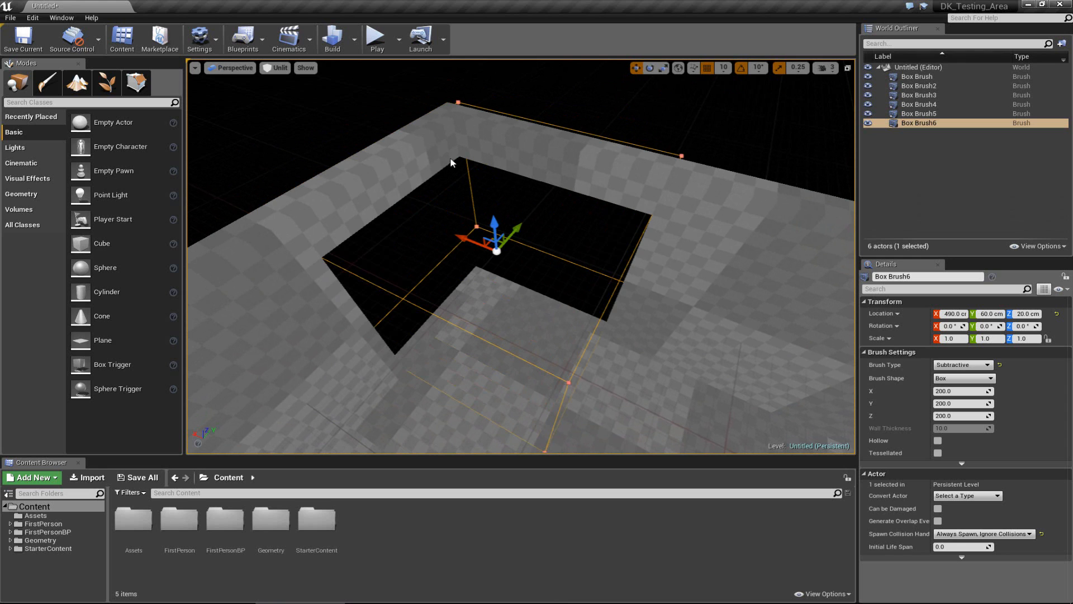
# Step: Duplicate the subtractive box along X to 70 cm to cut a second opening near the wall's other end, and focus on the copy
pyautogui.moveTo(607, 180)
pyautogui.keyDown('alt'); pyautogui.mouseDown()
pyautogui.moveTo(755, 242)
pyautogui.moveTo(607, 179)
pyautogui.mouseUp(); pyautogui.keyUp('alt')
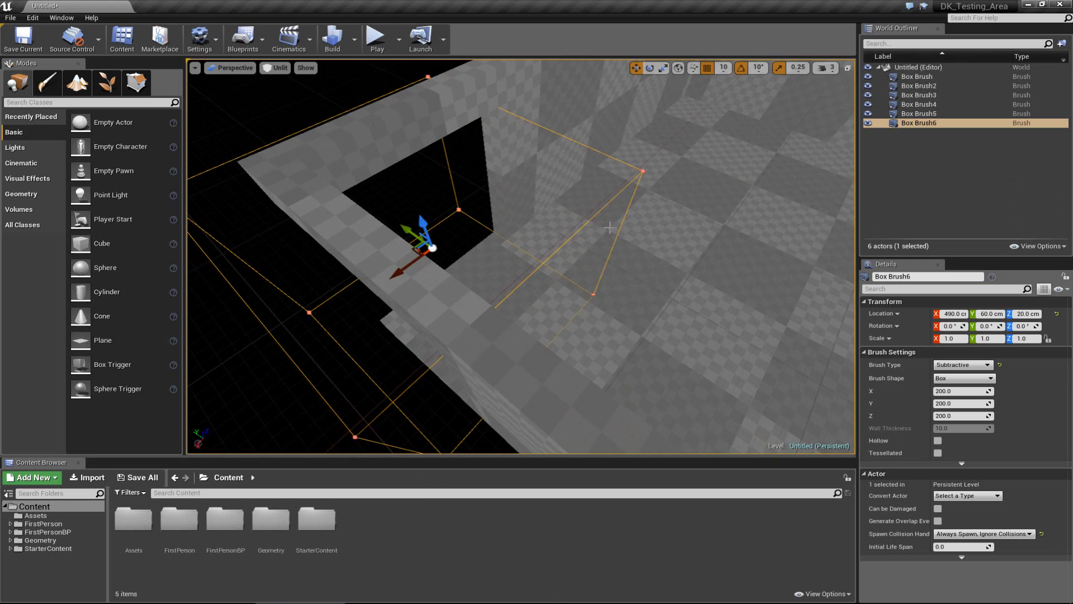
pyautogui.moveTo(470, 272)
pyautogui.keyDown('alt'); pyautogui.mouseDown()
pyautogui.moveTo(472, 211)
pyautogui.moveTo(1, 216)
pyautogui.moveTo(336, 269)
pyautogui.moveTo(246, 319)
pyautogui.moveTo(224, 352)
pyautogui.moveTo(202, 241)
pyautogui.mouseUp(); pyautogui.keyUp('alt')
pyautogui.moveTo(444, 305)
pyautogui.keyDown('alt'); pyautogui.mouseDown()
pyautogui.moveTo(401, 336)
pyautogui.moveTo(400, 491)
pyautogui.moveTo(402, 476)
pyautogui.mouseUp(); pyautogui.keyUp('alt')
pyautogui.keyDown('alt'); pyautogui.moveTo(489, 212); pyautogui.dragTo(437, 238); pyautogui.keyUp('alt')
pyautogui.moveTo(546, 246)
pyautogui.keyDown('alt'); pyautogui.mouseDown()
pyautogui.moveTo(332, 256)
pyautogui.moveTo(655, 291)
pyautogui.moveTo(674, 312)
pyautogui.mouseUp(); pyautogui.keyUp('alt')
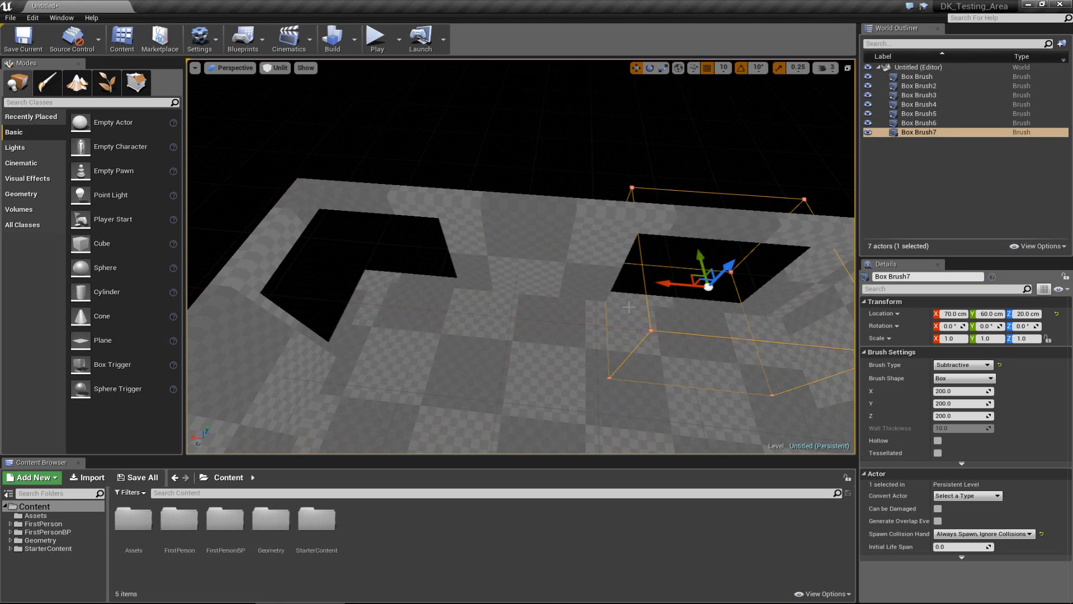
pyautogui.press('f')
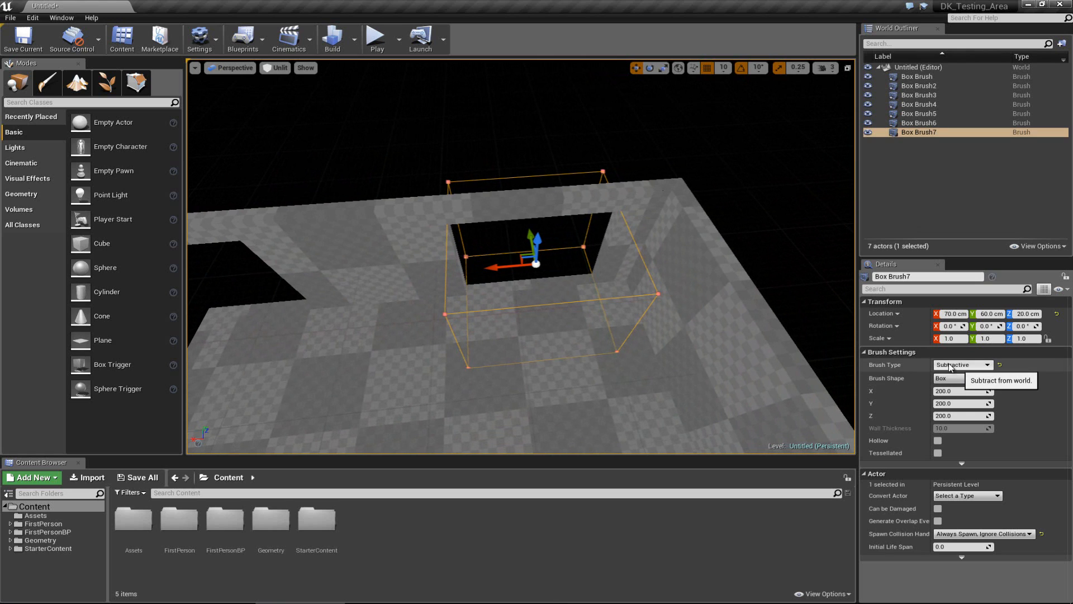
# Step: Scale the copied subtractive box to 0.5 along X, move it to X 30 cm, then deselect it and view the narrow doorway
pyautogui.moveTo(492, 263)
pyautogui.mouseDown()
pyautogui.moveTo(516, 270)
pyautogui.moveTo(502, 269)
pyautogui.mouseUp()
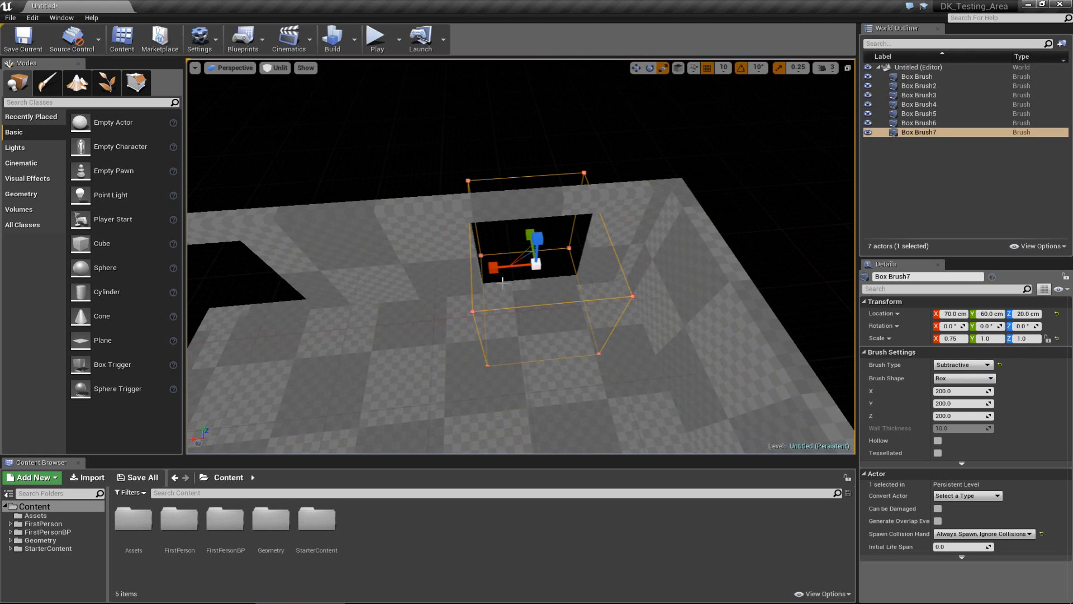
pyautogui.moveTo(502, 278)
pyautogui.mouseDown(button='right')
pyautogui.moveTo(664, 274)
pyautogui.moveTo(495, 237)
pyautogui.mouseUp(button='right')
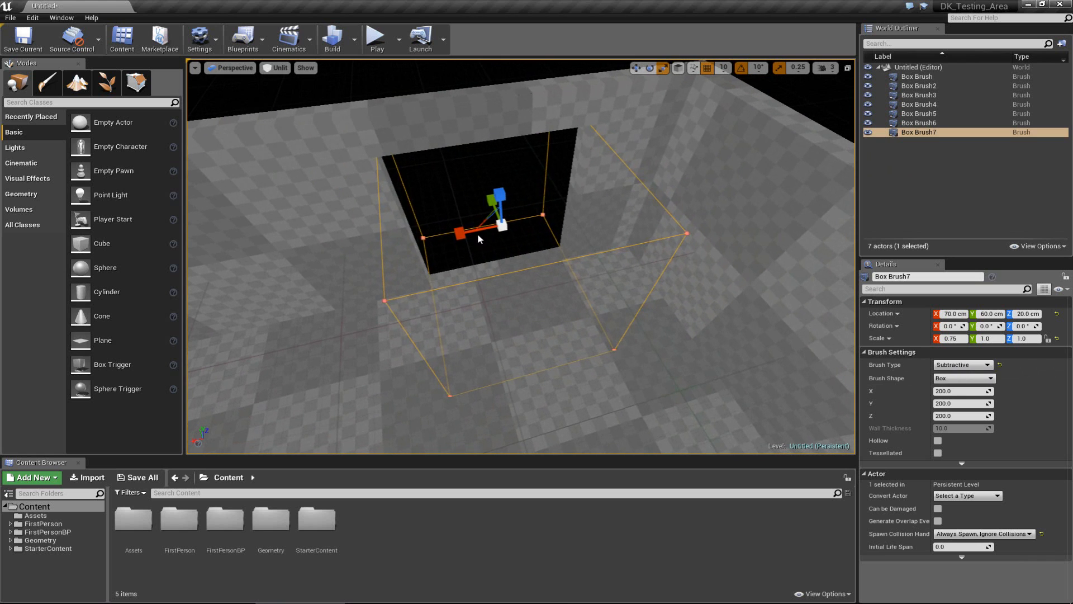
pyautogui.moveTo(478, 230); pyautogui.dragTo(482, 229)
pyautogui.moveTo(482, 230); pyautogui.dragTo(386, 217, button='right')
pyautogui.press('w')
pyautogui.moveTo(613, 323); pyautogui.dragTo(675, 347)
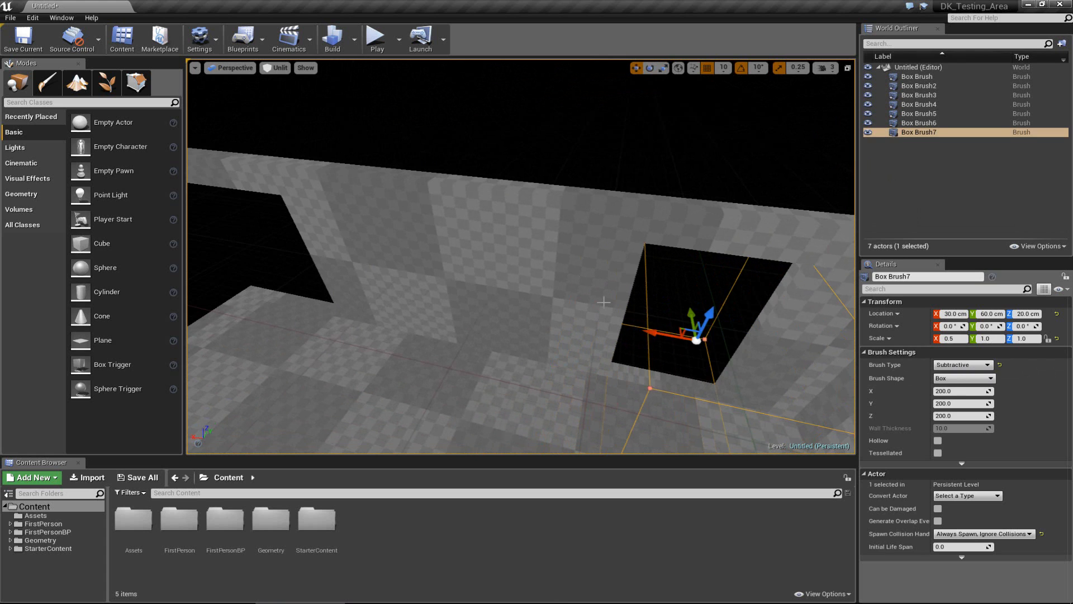
pyautogui.press('Escape')
pyautogui.moveTo(545, 292)
pyautogui.mouseDown(button='right')
pyautogui.moveTo(710, 320)
pyautogui.moveTo(978, 313)
pyautogui.moveTo(877, 172)
pyautogui.moveTo(646, 192)
pyautogui.moveTo(549, 314)
pyautogui.moveTo(520, 287)
pyautogui.mouseUp(button='right')
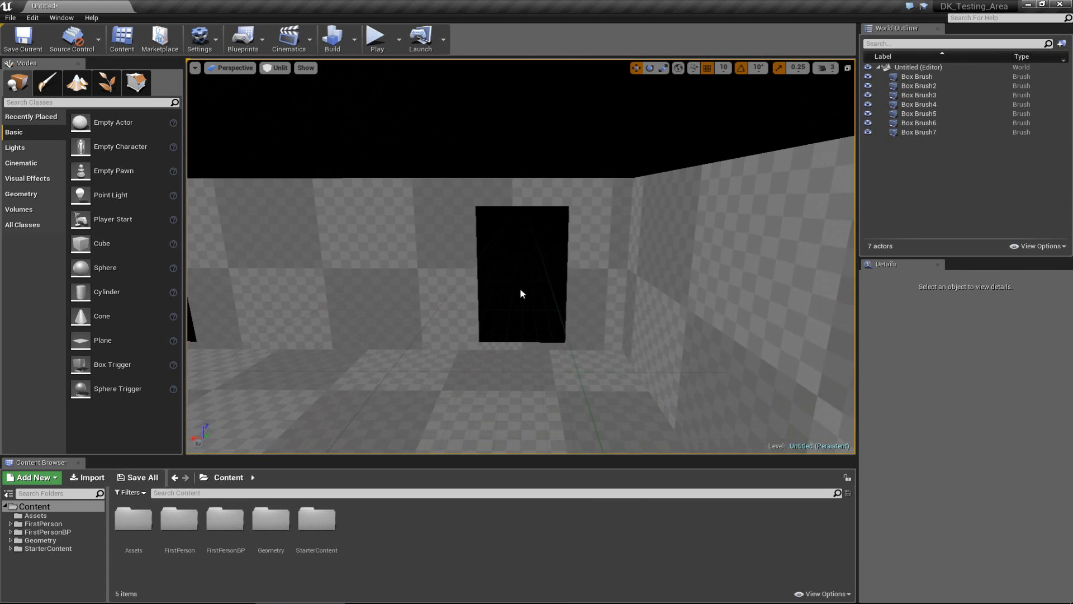
pyautogui.moveTo(511, 242); pyautogui.dragTo(481, 277, button='right')
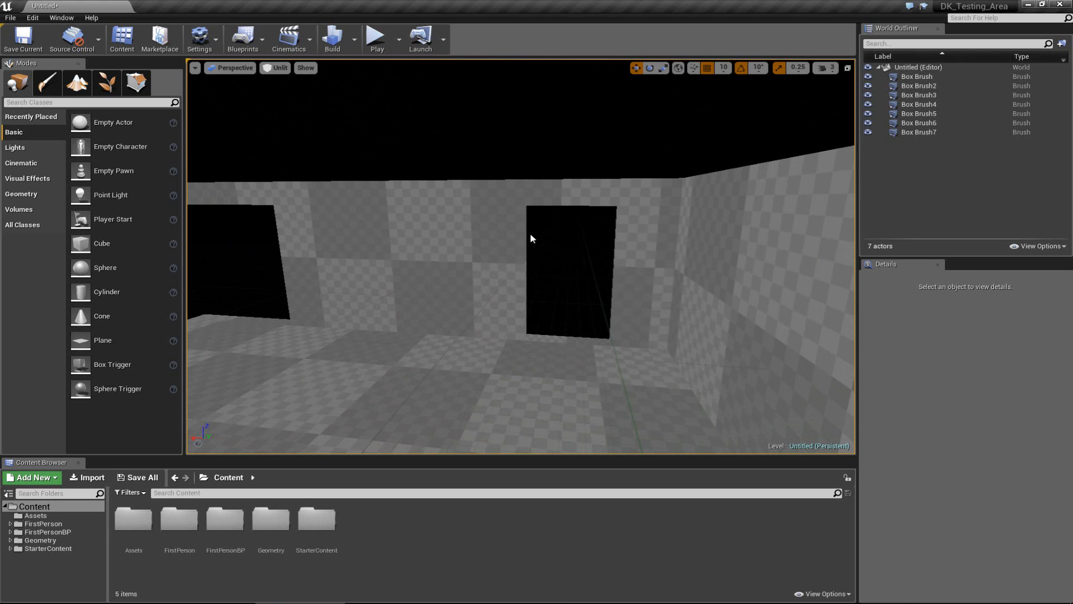
# Step: Inspect the corner opening and the narrow doorway from several angles inside and above the room
pyautogui.click(528, 337)
pyautogui.moveTo(563, 308)
pyautogui.mouseDown(button='right')
pyautogui.moveTo(521, 287)
pyautogui.moveTo(534, 354)
pyautogui.moveTo(561, 369)
pyautogui.mouseUp(button='right')
pyautogui.moveTo(423, 177); pyautogui.dragTo(470, 179)
pyautogui.click(470, 179)
pyautogui.moveTo(468, 180); pyautogui.dragTo(459, 233, button='right')
pyautogui.scroll(-10, 461, 238)
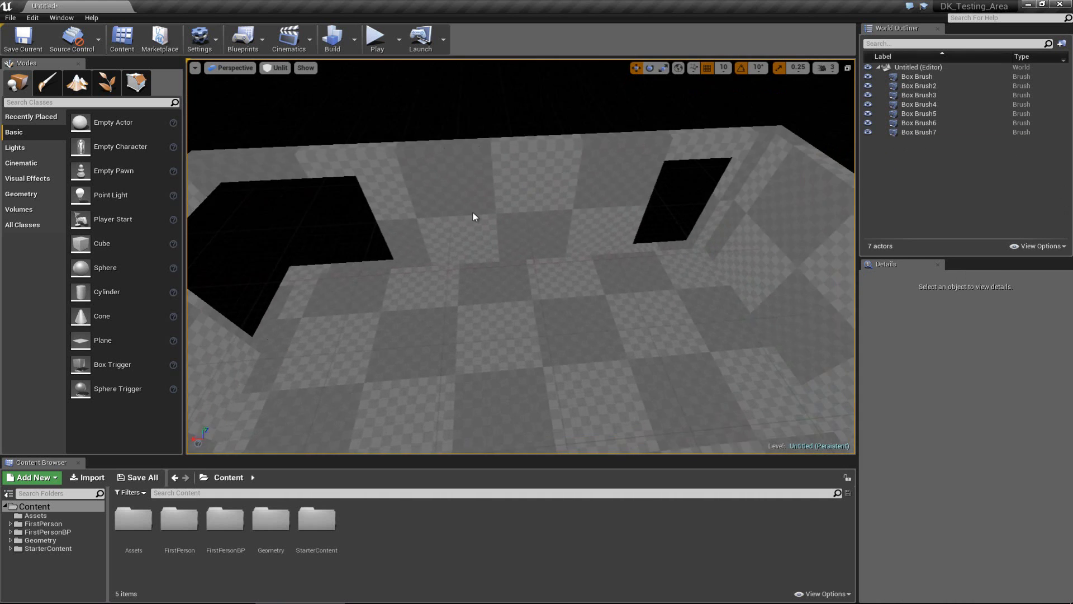
pyautogui.click(647, 261)
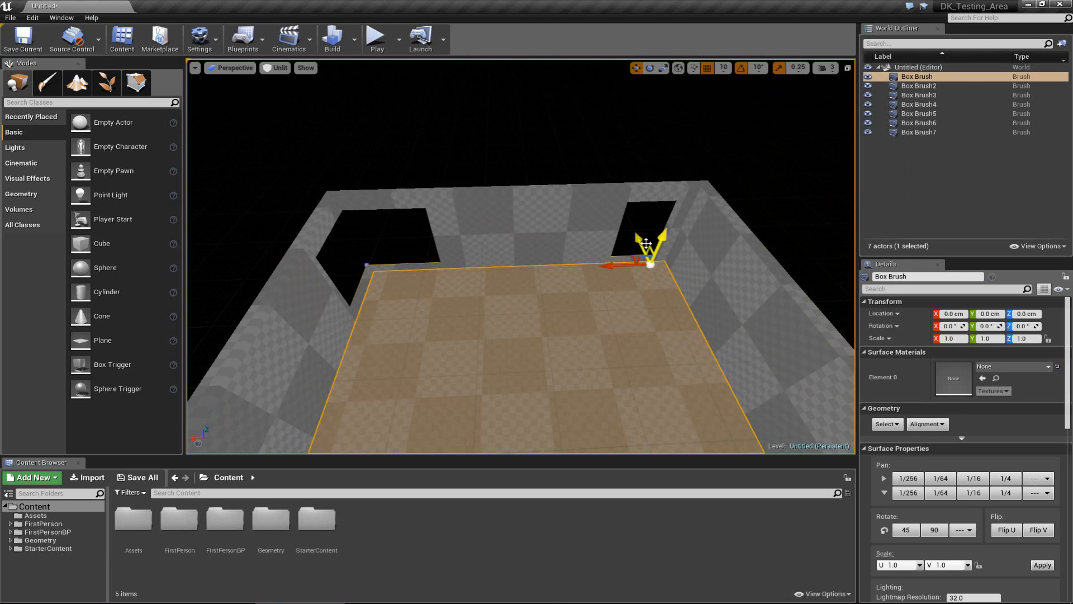
pyautogui.click(664, 222)
pyautogui.moveTo(655, 223); pyautogui.dragTo(661, 222, button='right')
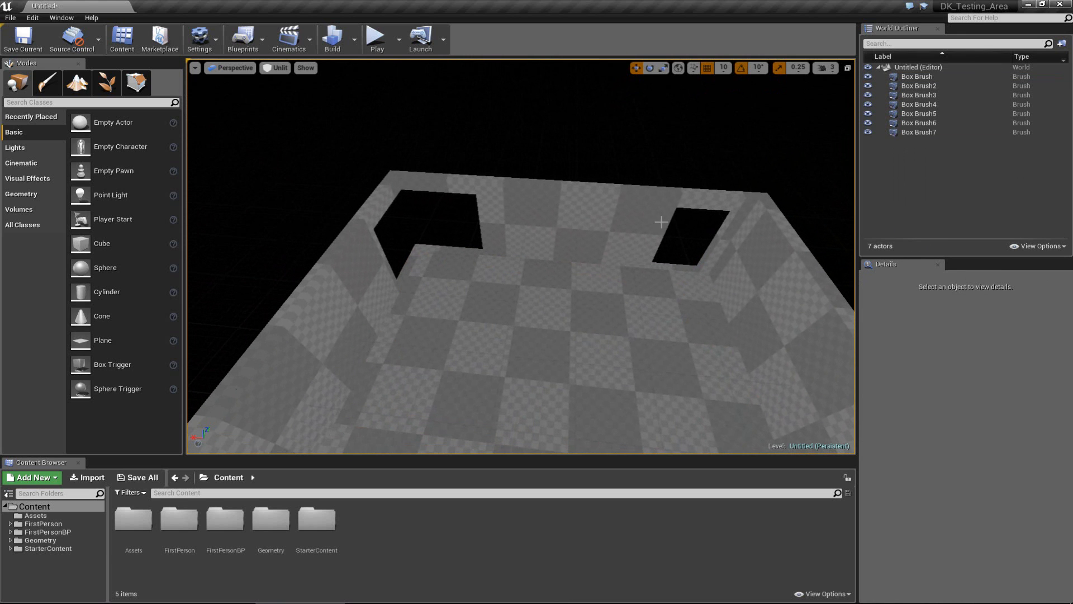
# Step: Select the subtractive box that cuts the narrow doorway, focus on it, review its brush settings, and deselect it
pyautogui.click(677, 270)
pyautogui.press('f')
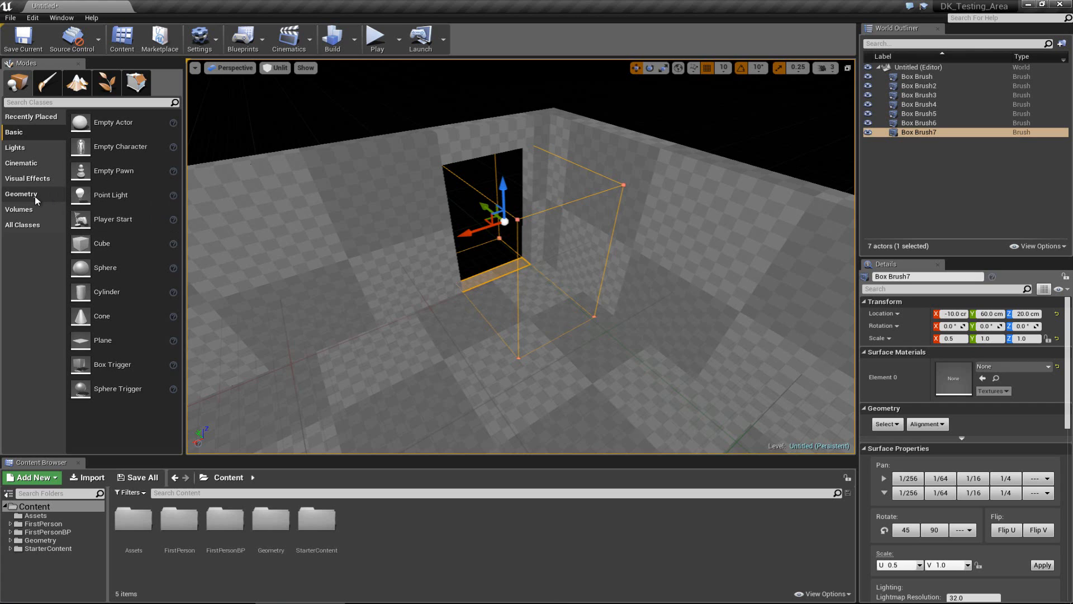
pyautogui.scroll(-4, 983, 362)
pyautogui.scroll(-4, 982, 363)
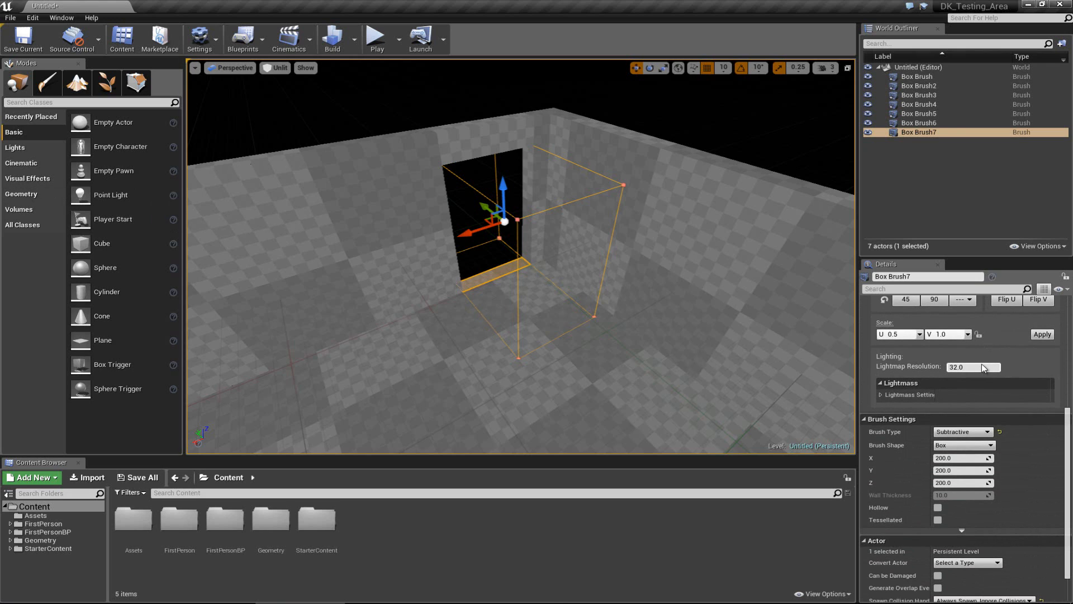
pyautogui.scroll(1, 983, 368)
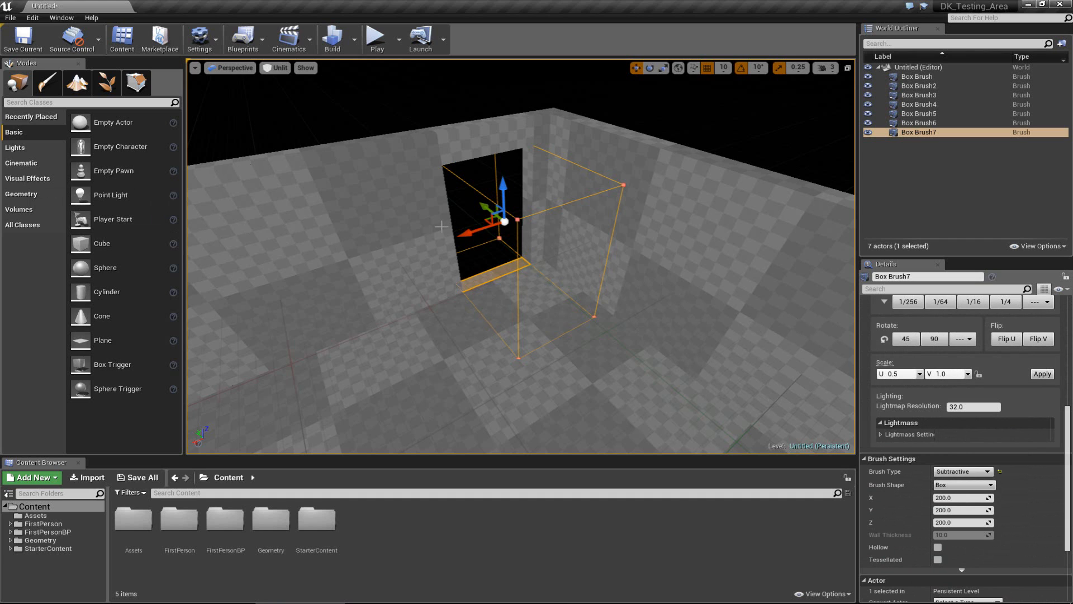
pyautogui.click(480, 118)
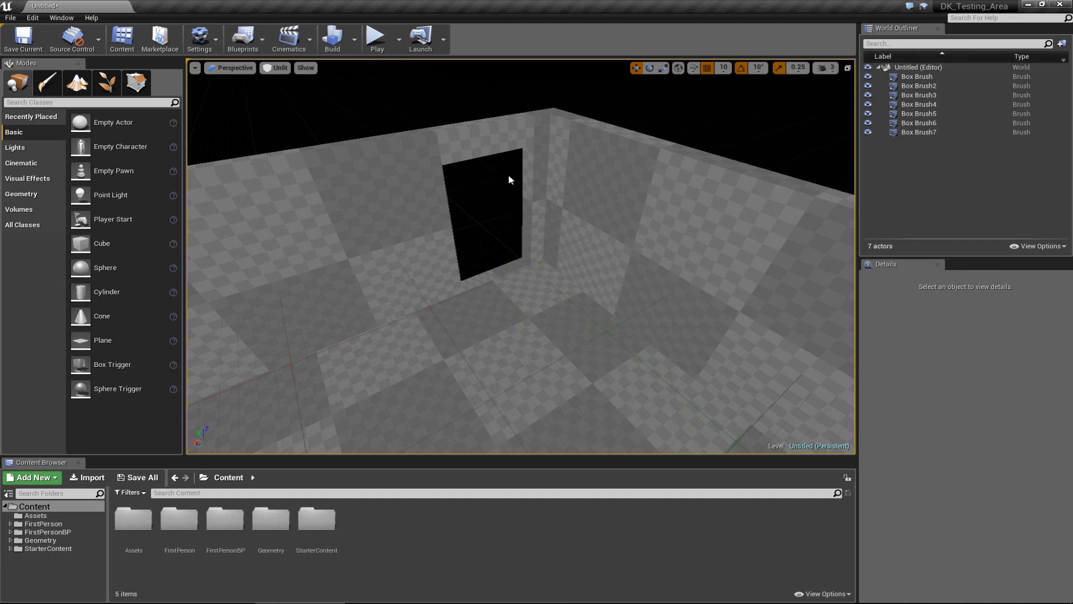
# Step: Browse to the StarterContent Props folder to find meshes for furnishing the room
pyautogui.moveTo(508, 175); pyautogui.dragTo(556, 164, button='right')
pyautogui.press('s')
pyautogui.press('w')
pyautogui.press('s')
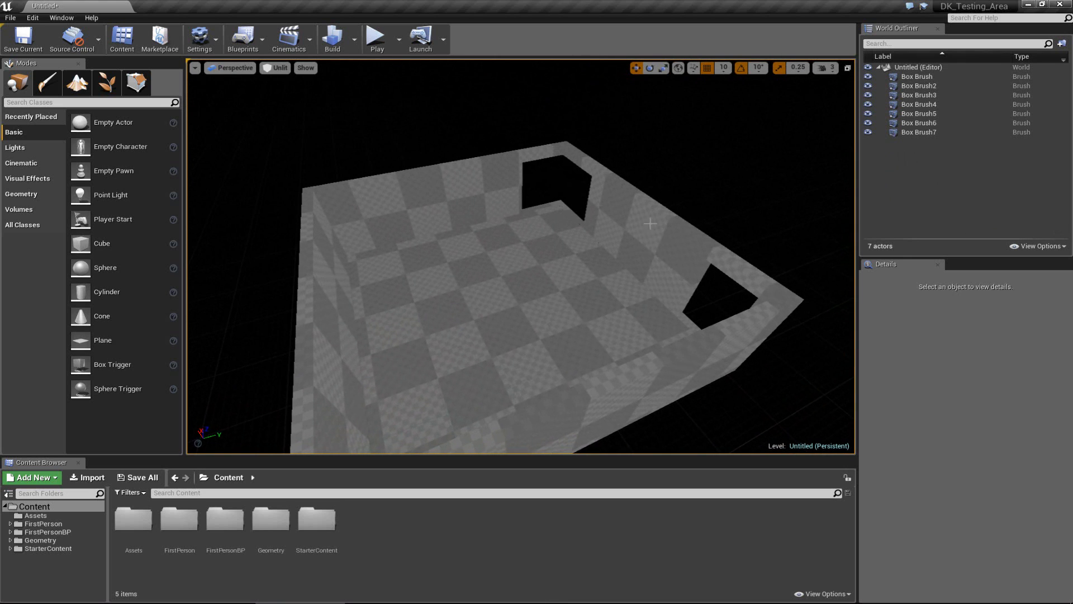
pyautogui.moveTo(518, 184)
pyautogui.mouseDown(button='right')
pyautogui.moveTo(464, 184)
pyautogui.moveTo(462, 170)
pyautogui.moveTo(502, 188)
pyautogui.mouseUp(button='right')
pyautogui.press('w')
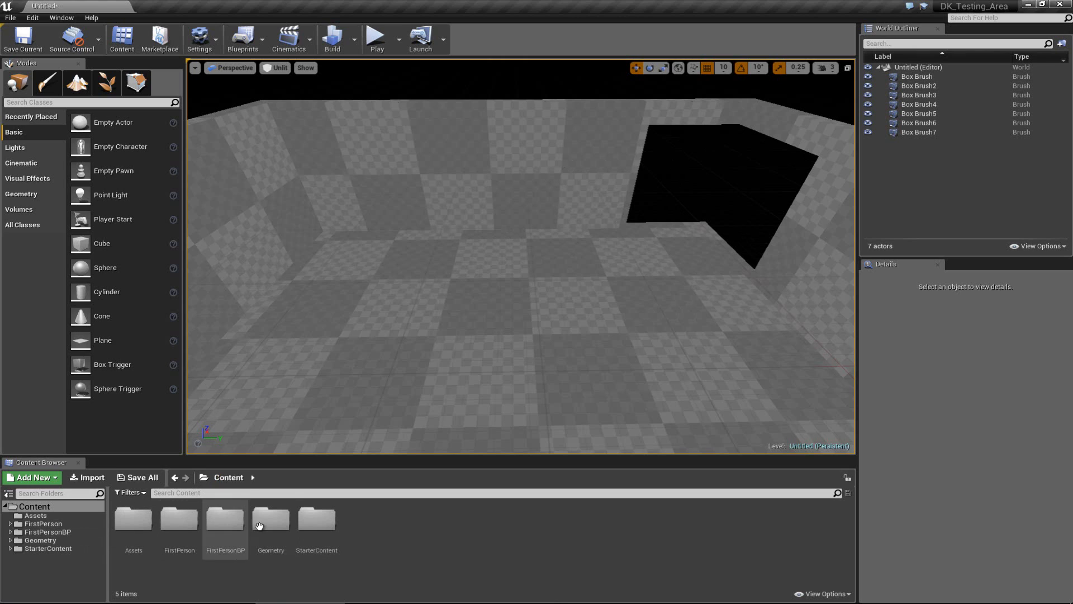
pyautogui.doubleClick(146, 527)
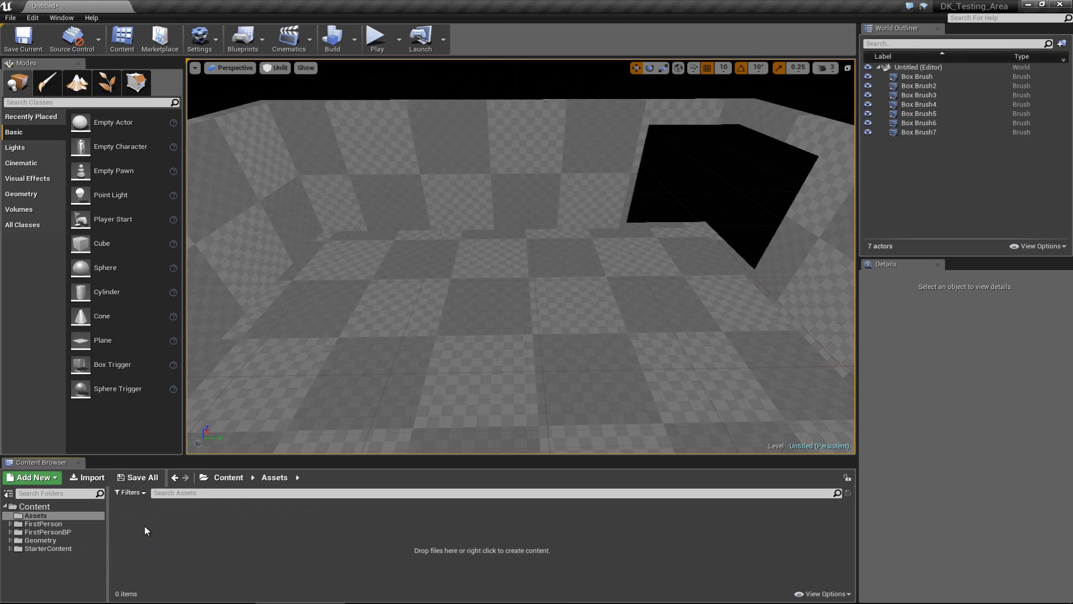
pyautogui.click(58, 549)
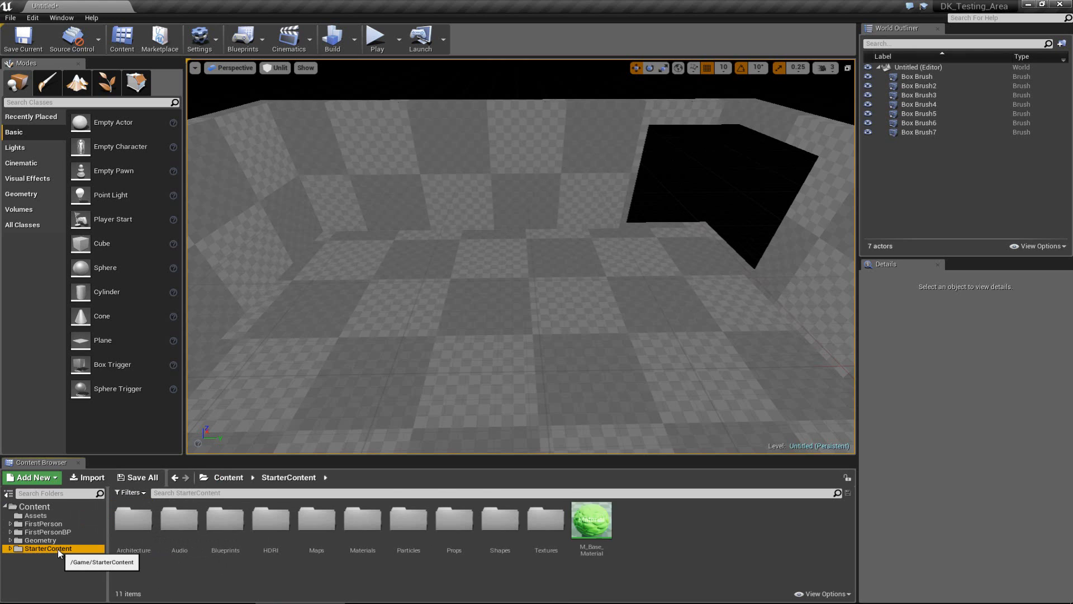
pyautogui.doubleClick(454, 521)
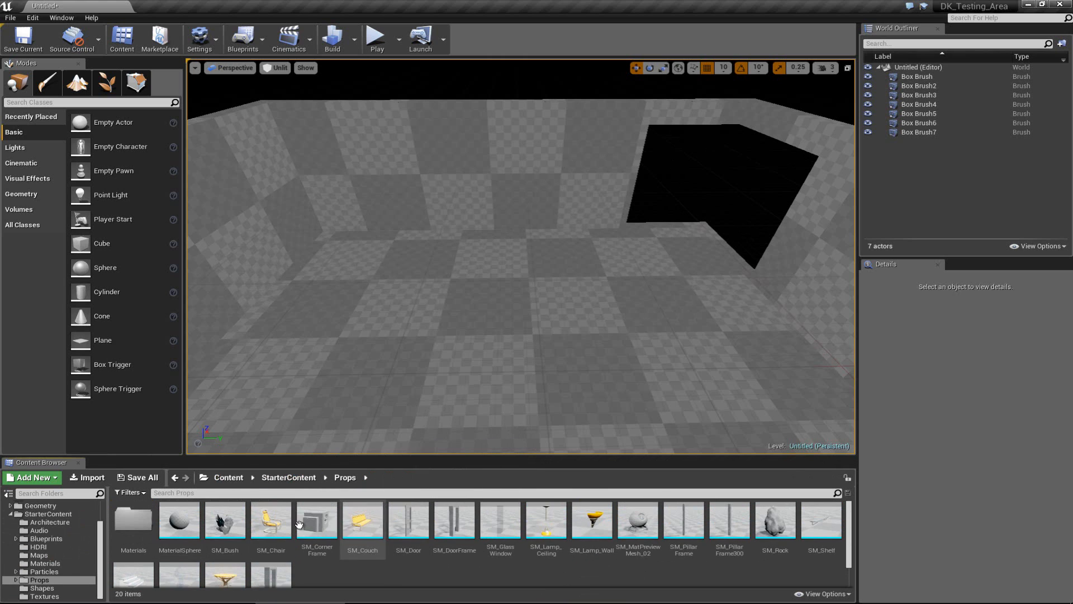
# Step: Place the SM_Chair mesh on the room's floor, position it near the corner opening, and deselect it
pyautogui.moveTo(271, 520); pyautogui.dragTo(1071, 365)
pyautogui.press('e')
pyautogui.moveTo(598, 262); pyautogui.dragTo(620, 278, button='right')
pyautogui.press('w')
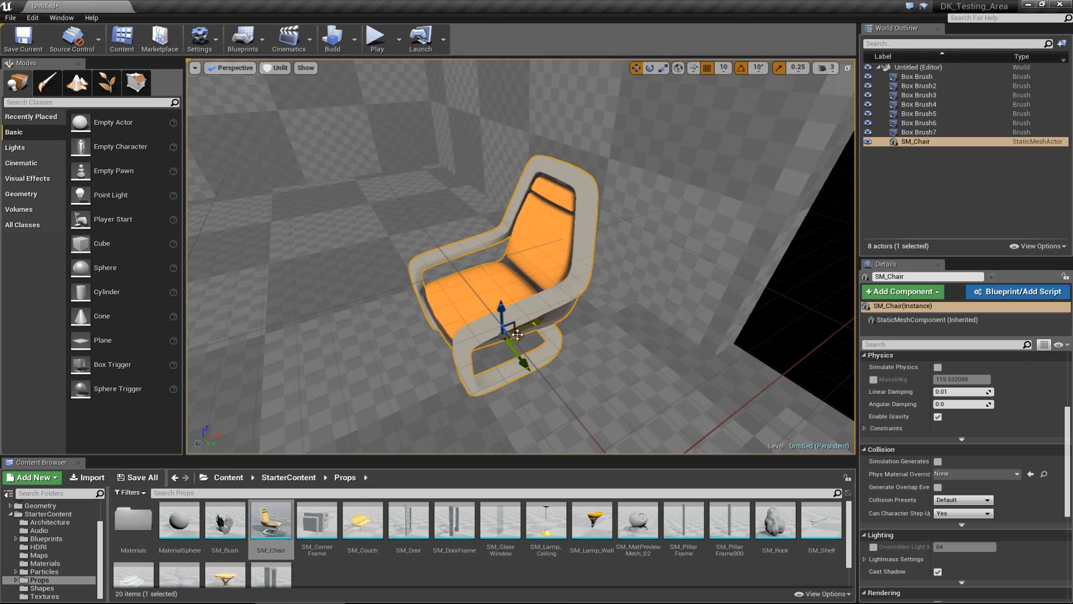
pyautogui.moveTo(533, 326); pyautogui.dragTo(598, 307)
pyautogui.moveTo(598, 306); pyautogui.dragTo(782, 299, button='right')
pyautogui.press('Escape')
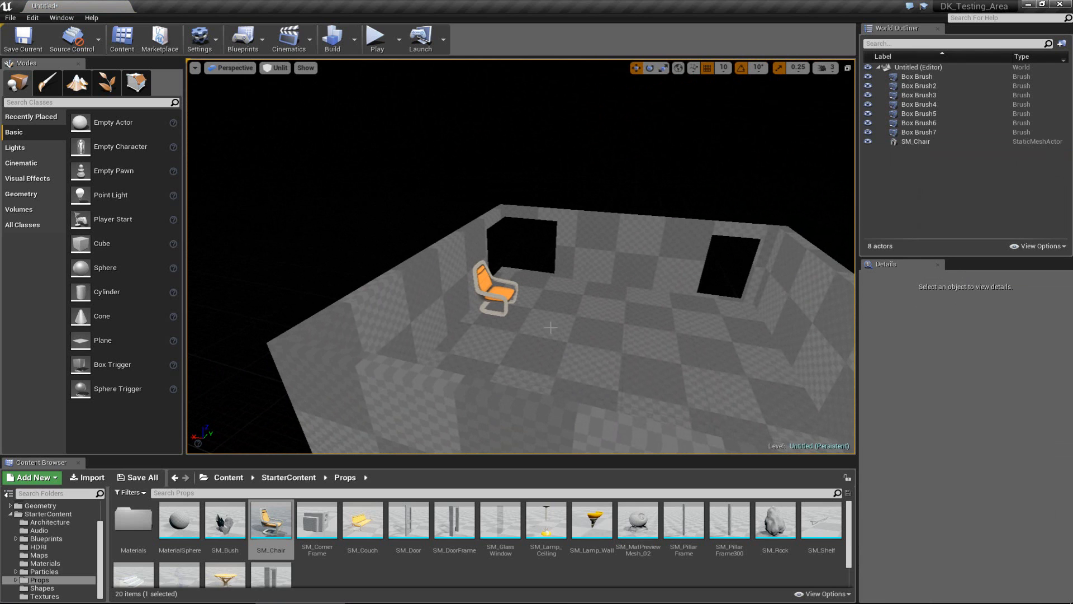
# Step: Place the SM_Door mesh on the floor in front of the narrow doorway, parallel to its wall
pyautogui.moveTo(551, 328); pyautogui.dragTo(424, 277, button='right')
pyautogui.click(541, 278)
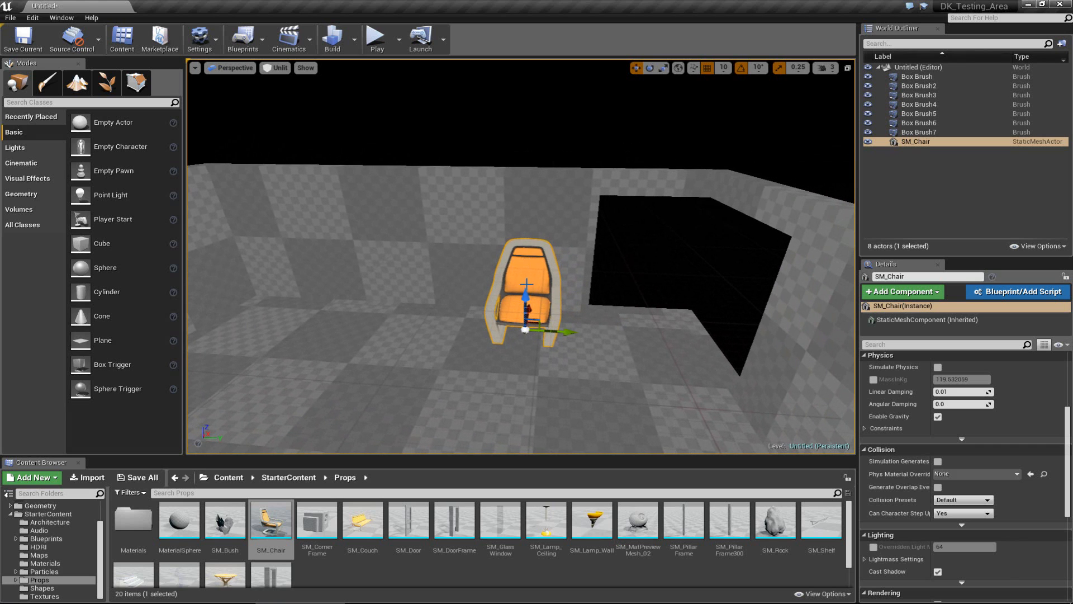
pyautogui.moveTo(527, 284); pyautogui.dragTo(906, 319, button='right')
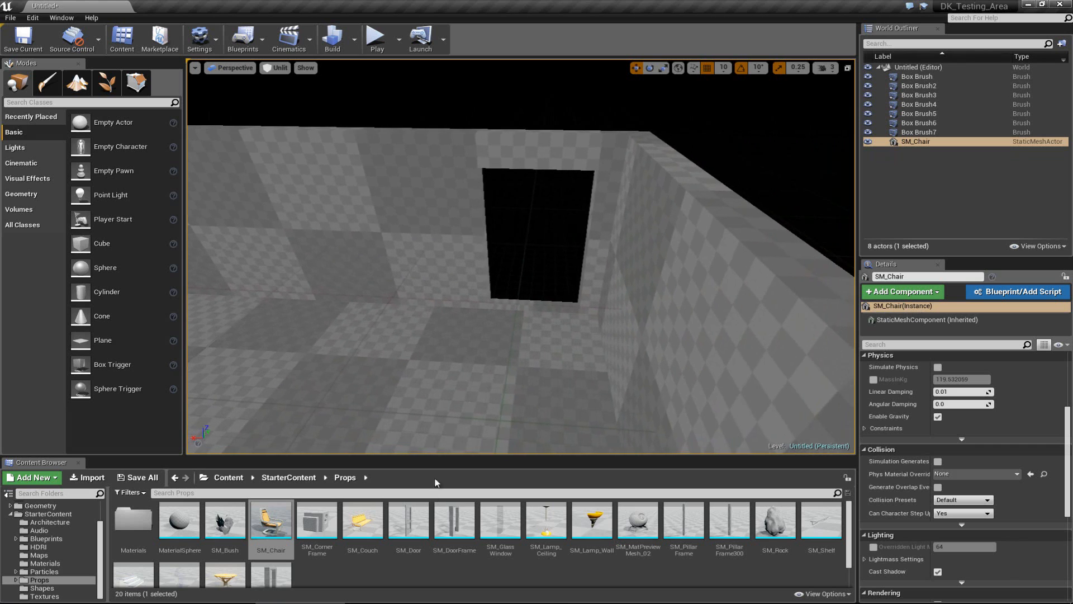
pyautogui.moveTo(408, 520); pyautogui.dragTo(272, 383)
pyautogui.press('e')
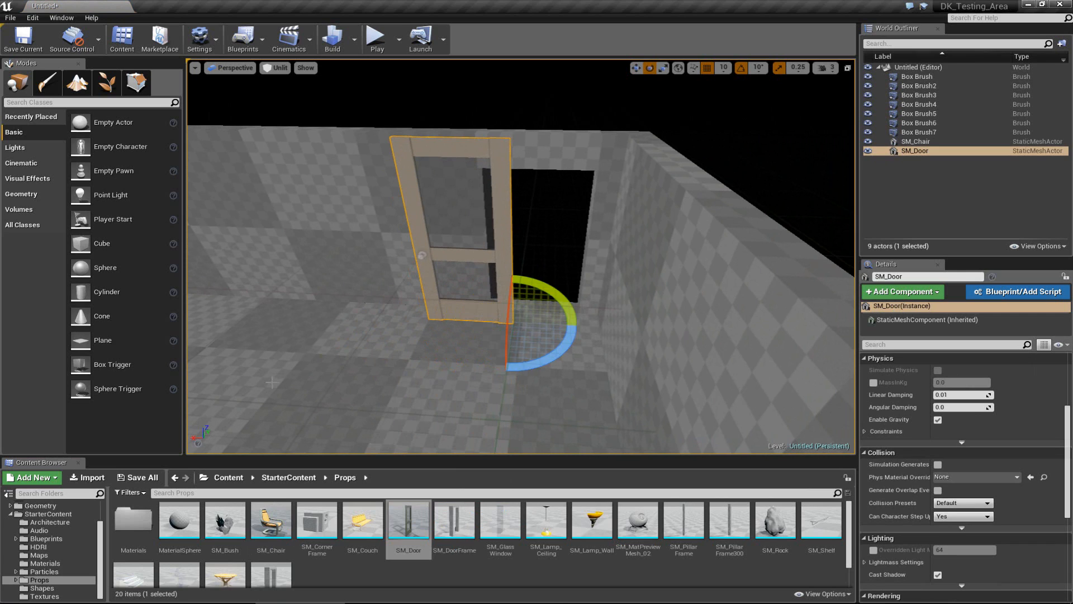
pyautogui.press('w')
# Step: Place the SM_DoorFrame mesh at the narrow doorway, rotate it in line with the wall, and move it around the opening
pyautogui.moveTo(454, 522); pyautogui.dragTo(541, 309)
pyautogui.press('e')
pyautogui.moveTo(526, 357); pyautogui.dragTo(849, 352)
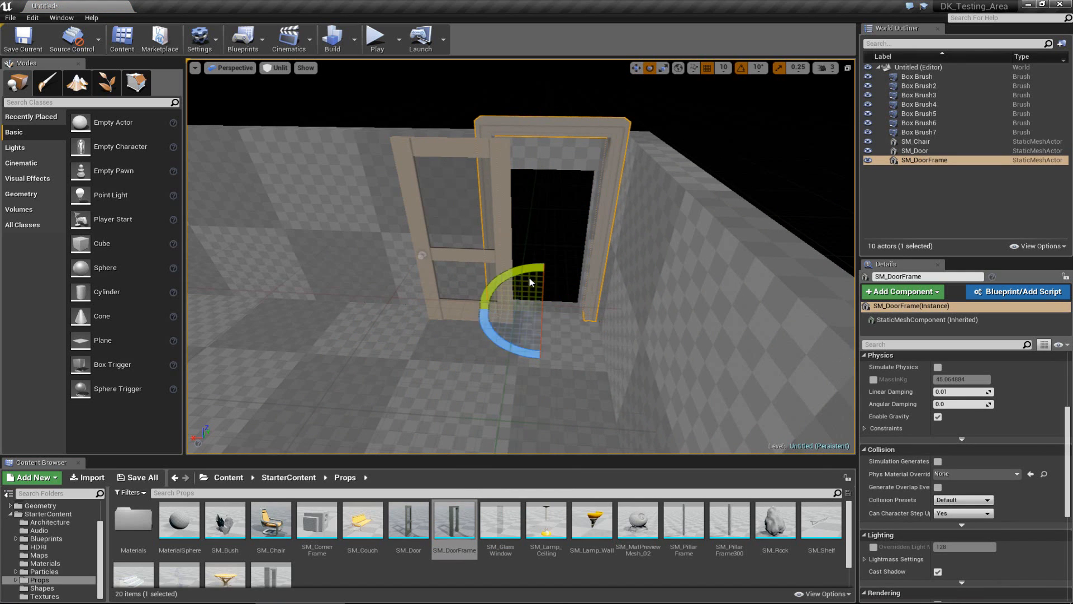
pyautogui.press('w')
pyautogui.moveTo(530, 279); pyautogui.dragTo(129, 329, button='right')
pyautogui.press('w')
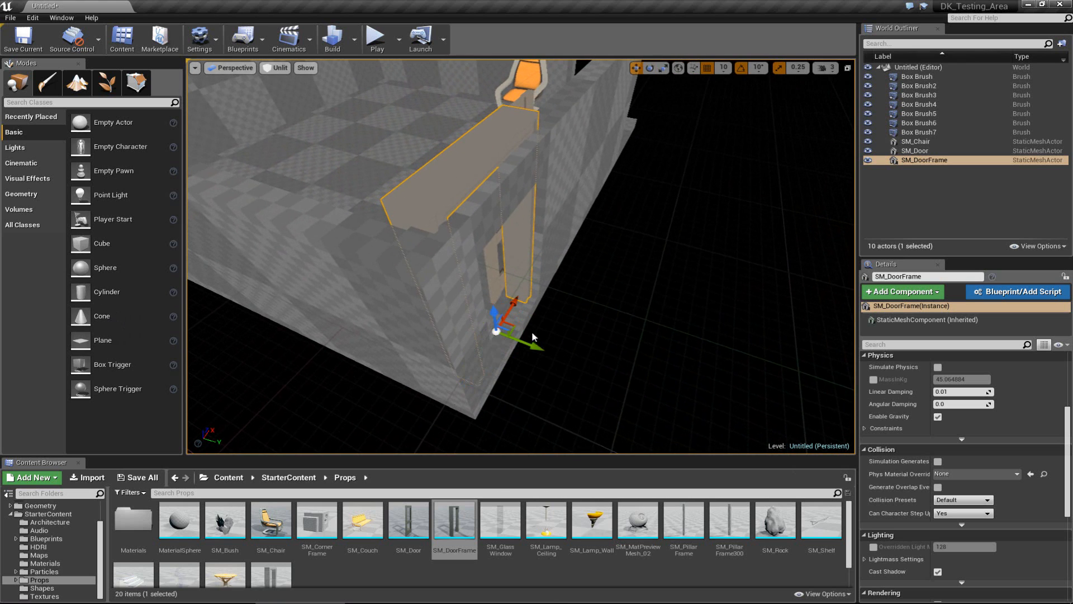
pyautogui.moveTo(530, 343); pyautogui.dragTo(872, 354)
pyautogui.moveTo(525, 351); pyautogui.dragTo(479, 296, button='right')
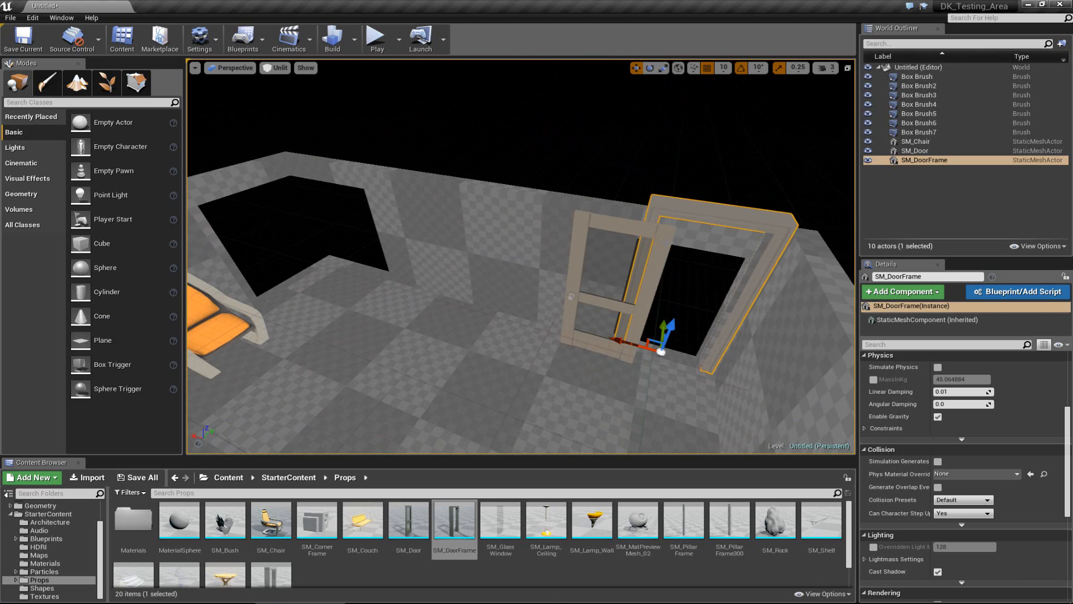
pyautogui.moveTo(643, 247); pyautogui.dragTo(548, 303)
# Step: Move the SM_Door mesh into the door frame and deselect it
pyautogui.click(475, 349)
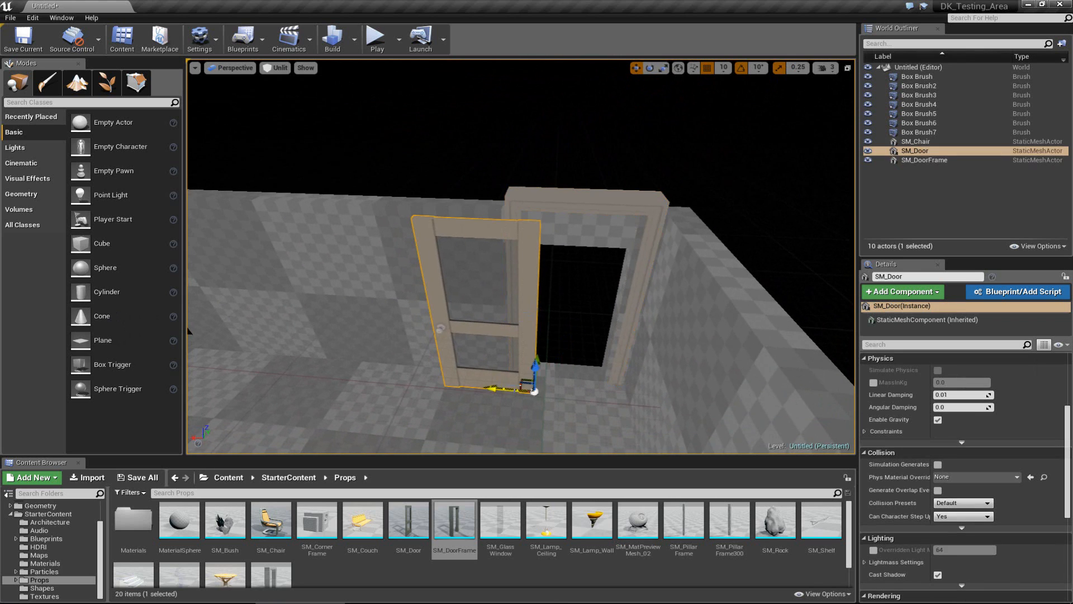
pyautogui.keyDown('alt'); pyautogui.moveTo(581, 386); pyautogui.dragTo(694, 375); pyautogui.keyUp('alt')
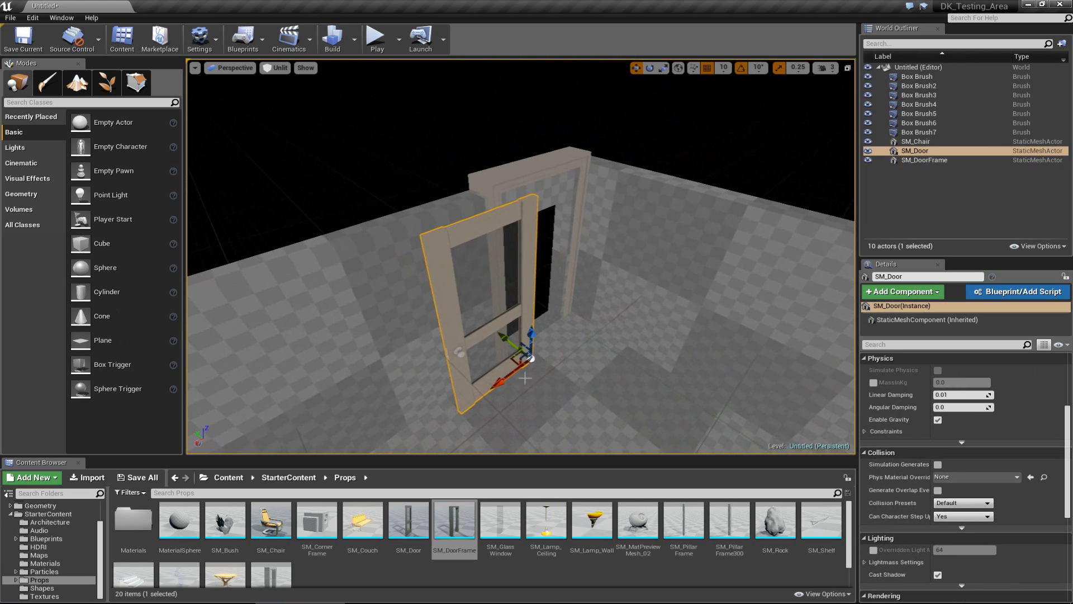
pyautogui.moveTo(520, 357); pyautogui.dragTo(548, 316)
pyautogui.press('Escape')
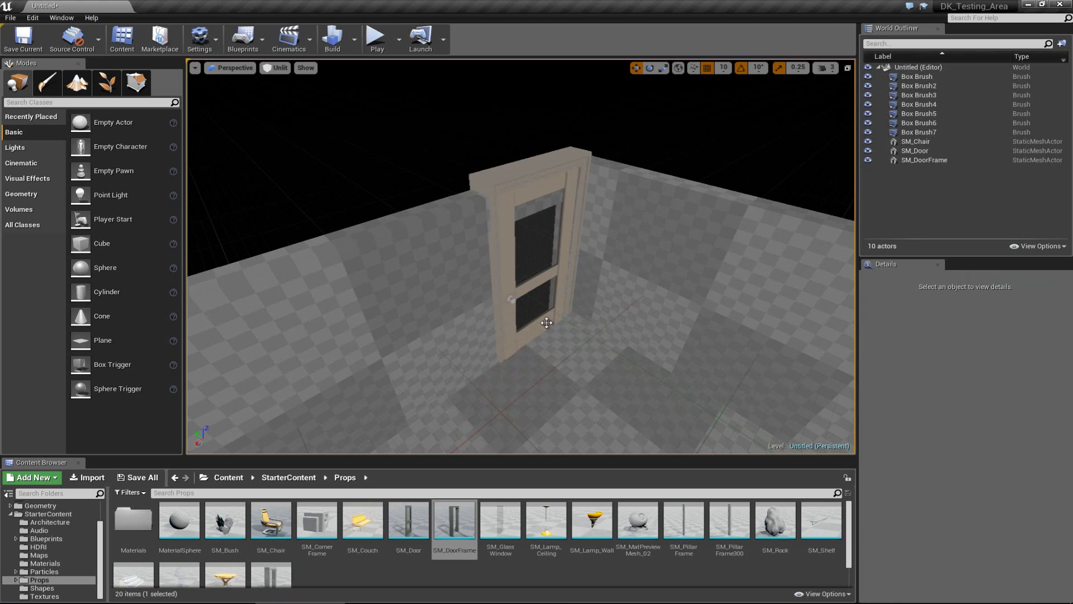
# Step: Turn off position grid snapping and nudge the door sideways until it fits centred within its frame
pyautogui.moveTo(546, 321)
pyautogui.mouseDown(button='right')
pyautogui.moveTo(615, 318)
pyautogui.moveTo(433, 274)
pyautogui.moveTo(534, 326)
pyautogui.mouseUp(button='right')
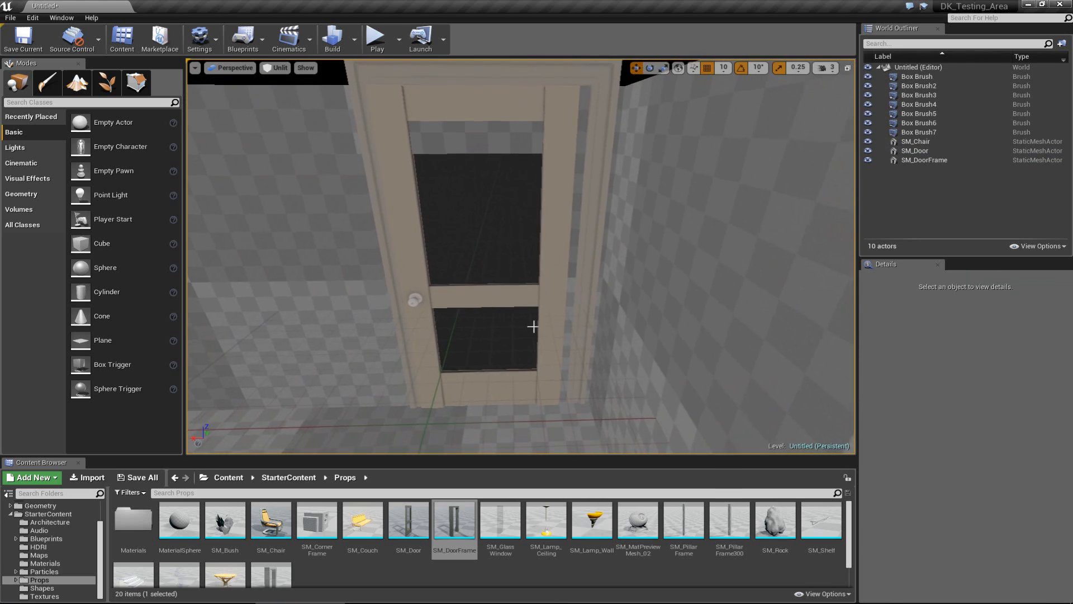
pyautogui.click(485, 306)
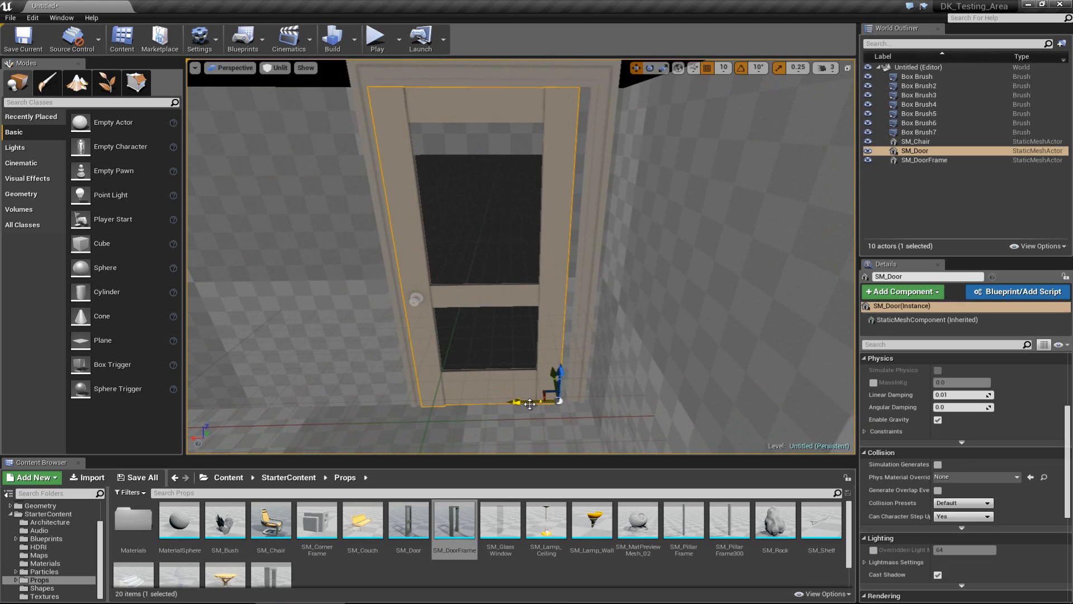
pyautogui.moveTo(535, 403); pyautogui.dragTo(540, 404)
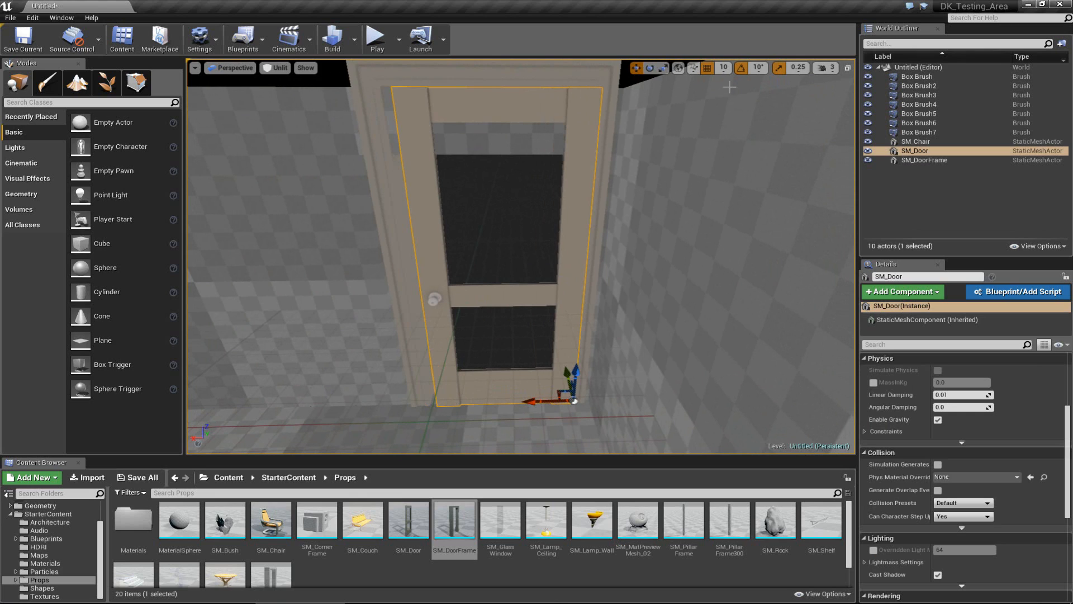
pyautogui.click(708, 69)
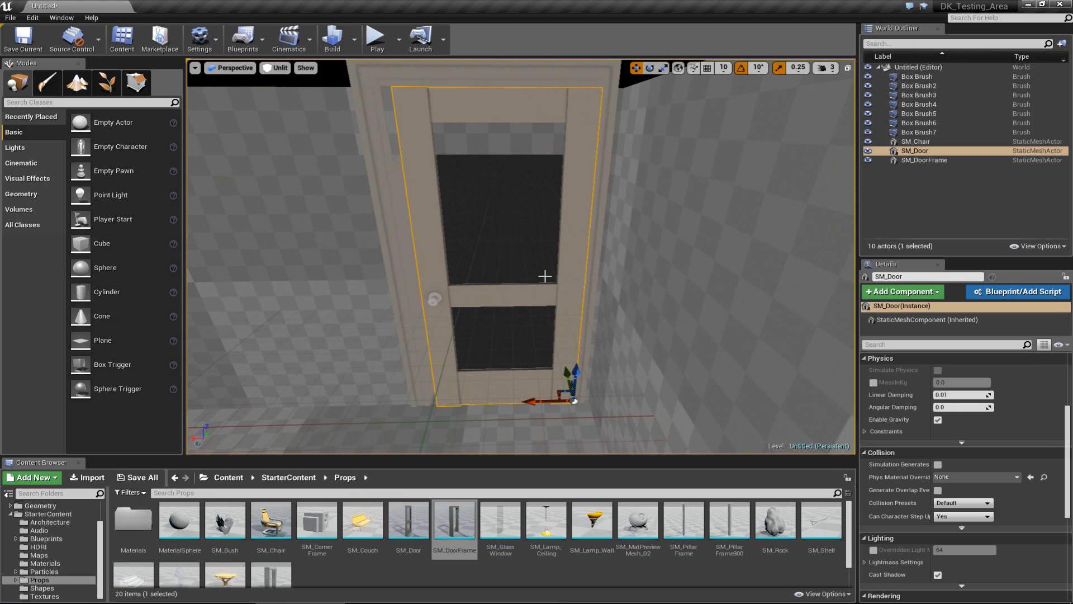
pyautogui.moveTo(546, 402); pyautogui.dragTo(560, 374)
pyautogui.moveTo(560, 374)
pyautogui.mouseDown(button='right')
pyautogui.moveTo(598, 414)
pyautogui.moveTo(562, 385)
pyautogui.mouseUp(button='right')
pyautogui.press('Escape')
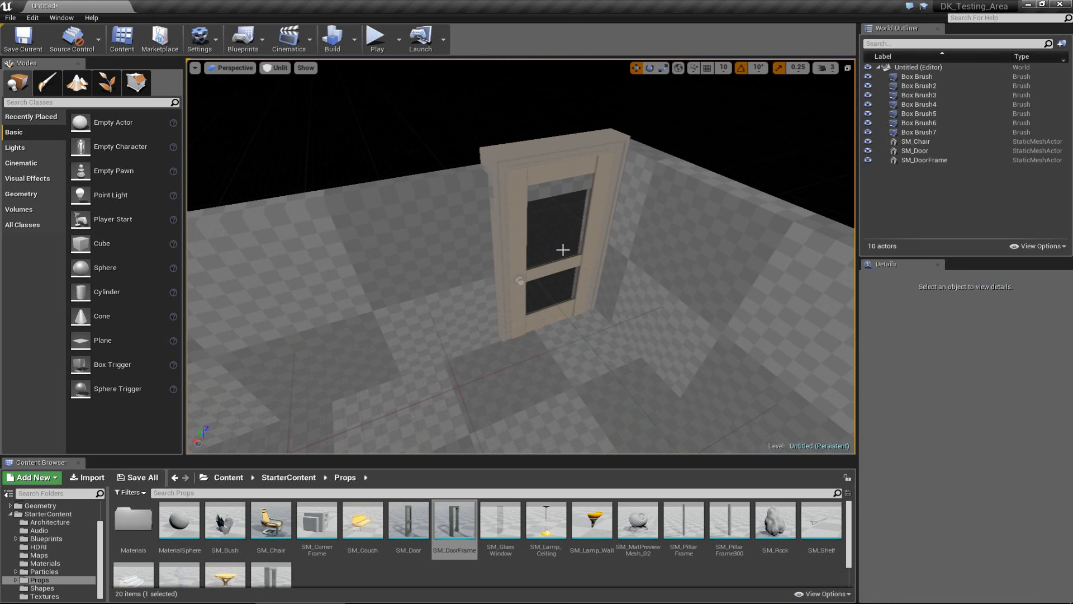
pyautogui.moveTo(563, 250); pyautogui.dragTo(344, 151, button='right')
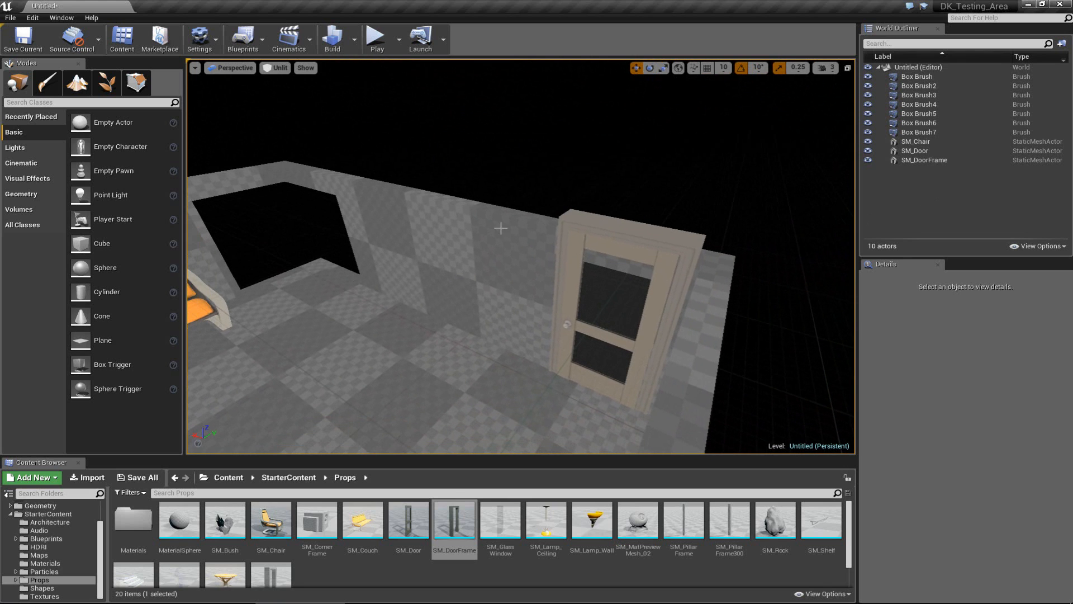
pyautogui.click(500, 233)
pyautogui.moveTo(516, 225); pyautogui.dragTo(448, 218, button='right')
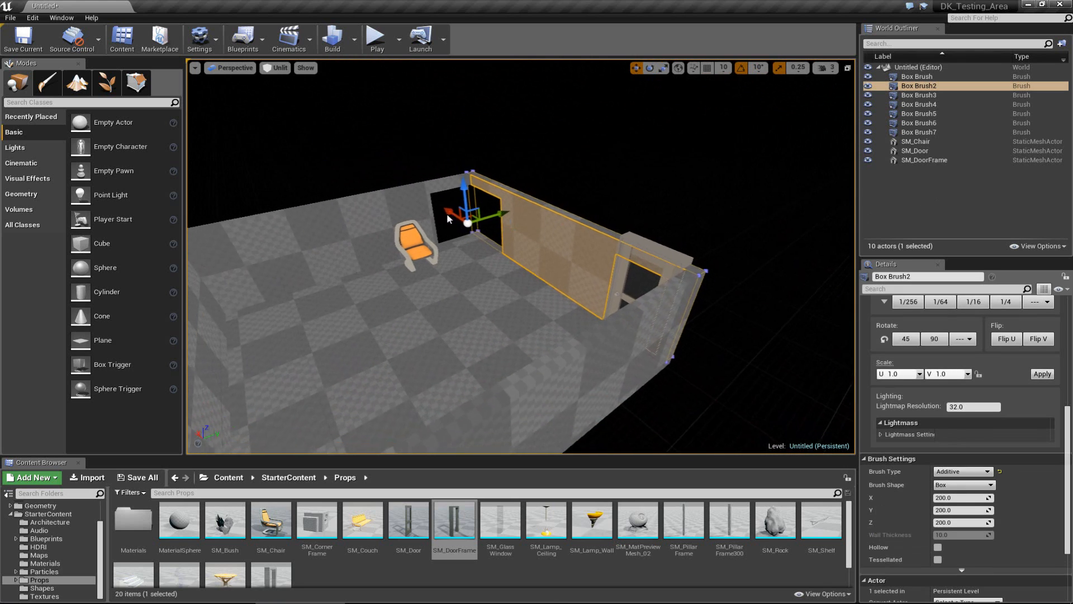
pyautogui.keyDown('ctrl'); pyautogui.click(398, 251); pyautogui.keyUp('ctrl')
pyautogui.press('Escape')
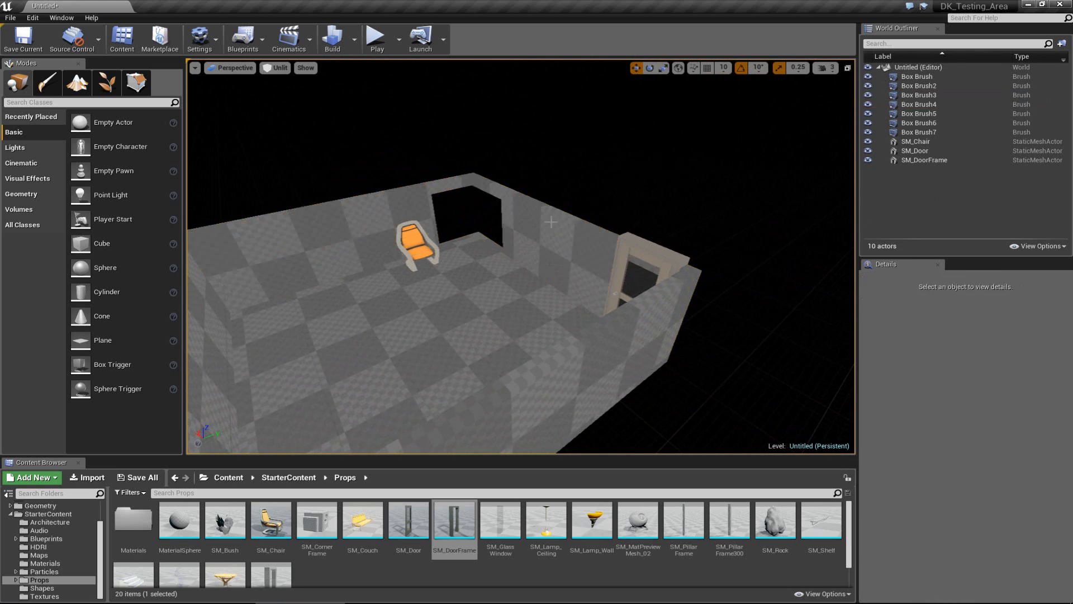
# Step: Select all four wall brushes of the room together, leaving out the floor and the subtractive boxes
pyautogui.moveTo(547, 231); pyautogui.dragTo(331, 217, button='right')
pyautogui.press('s')
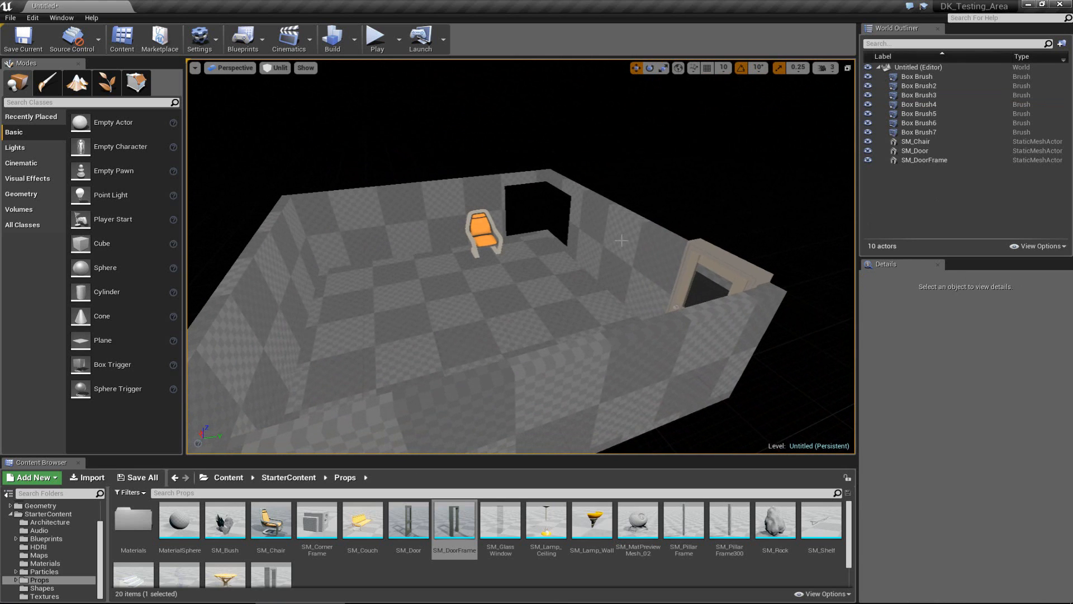
pyautogui.click(621, 240)
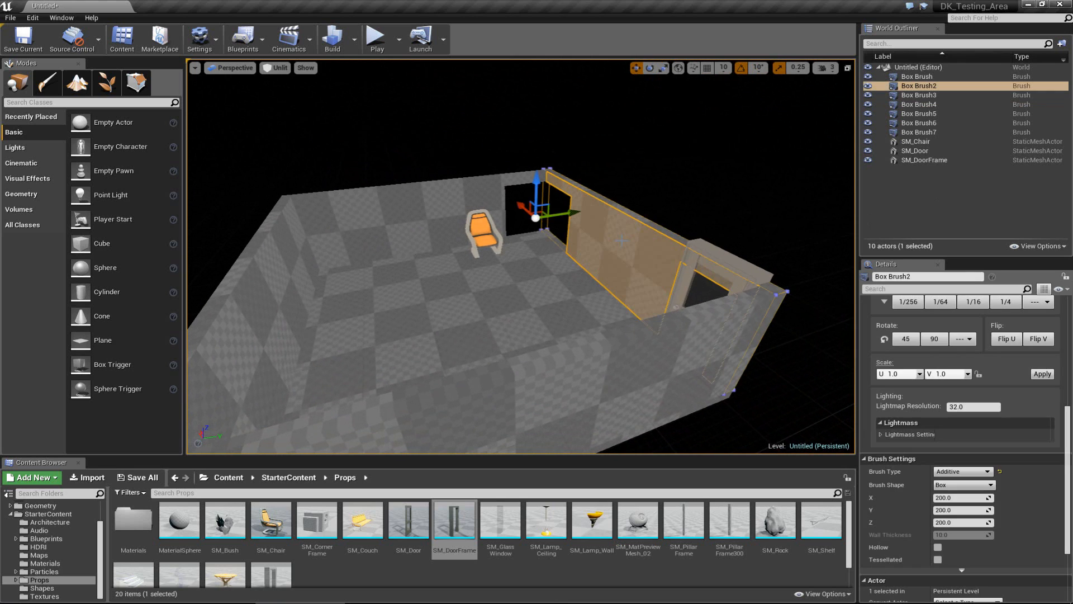
pyautogui.keyDown('ctrl'); pyautogui.click(405, 211); pyautogui.keyUp('ctrl')
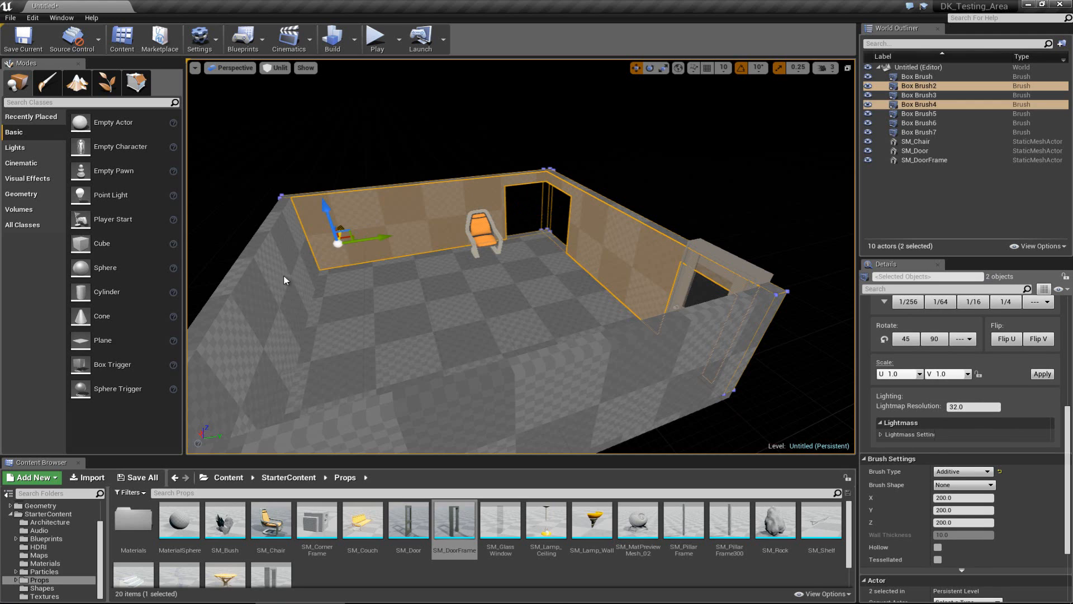
pyautogui.keyDown('ctrl'); pyautogui.click(287, 279); pyautogui.keyUp('ctrl')
pyautogui.keyDown('ctrl'); pyautogui.click(617, 374); pyautogui.keyUp('ctrl')
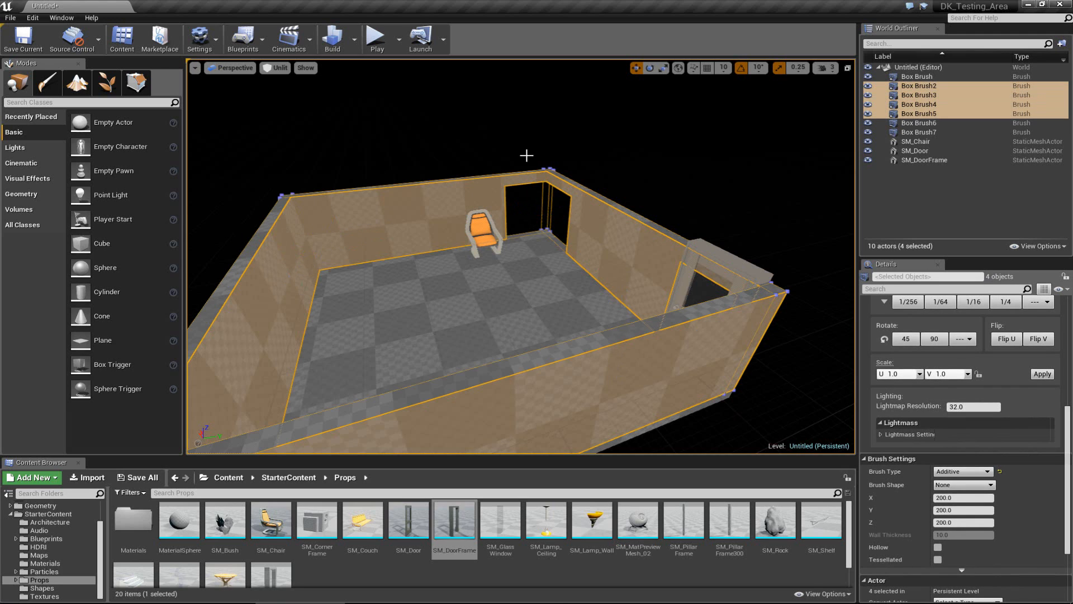
# Step: Switch to Geometry Editing mode and select the top faces of all four wall brushes together
pyautogui.click(136, 84)
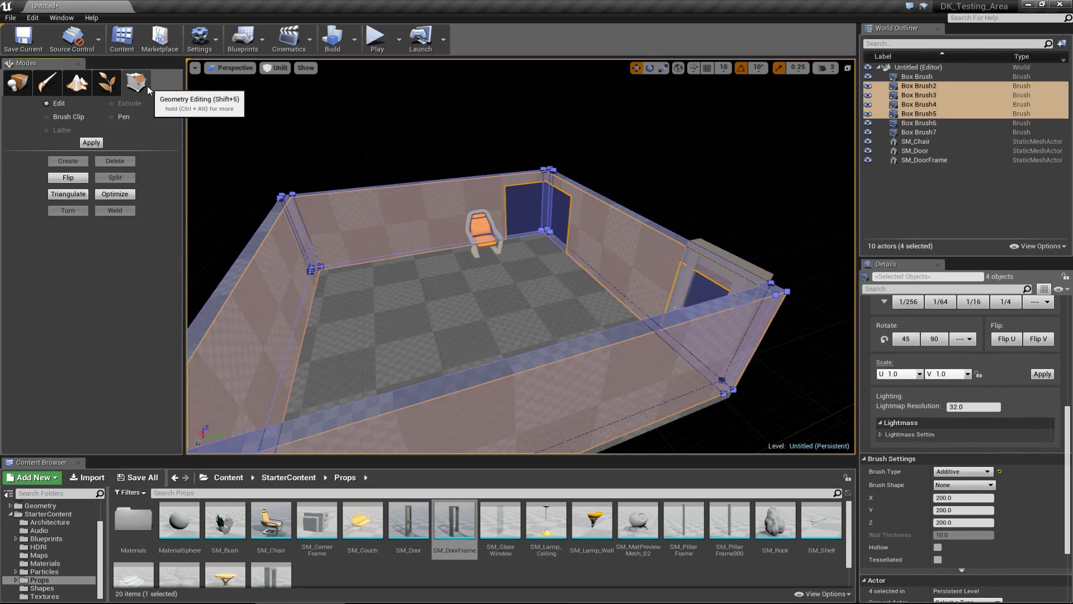
pyautogui.click(265, 229)
pyautogui.press('f')
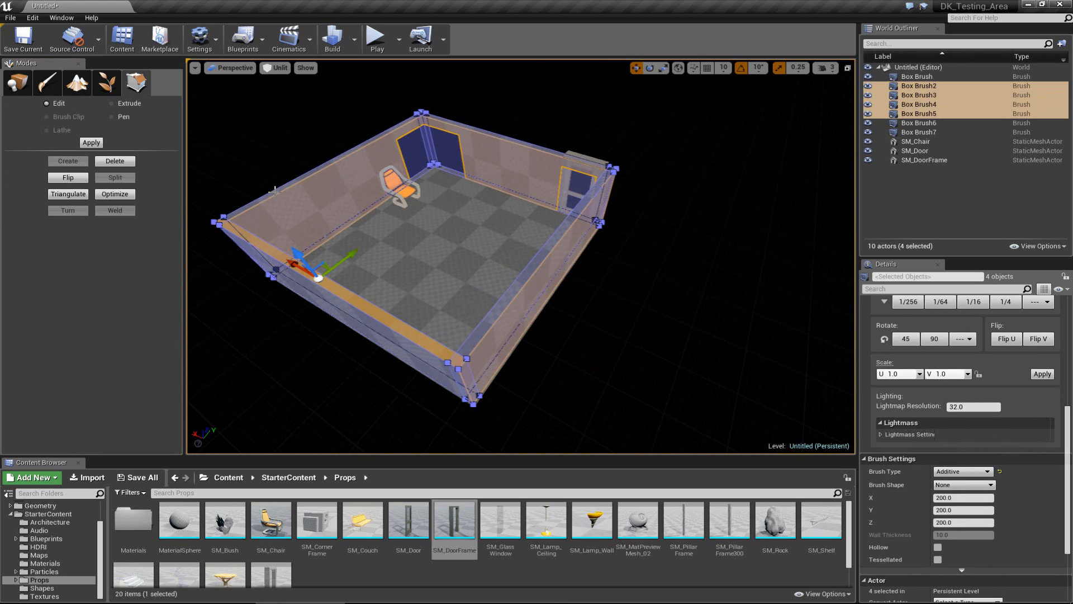
pyautogui.keyDown('ctrl'); pyautogui.click(274, 190); pyautogui.keyUp('ctrl')
pyautogui.keyDown('ctrl'); pyautogui.click(532, 264); pyautogui.keyUp('ctrl')
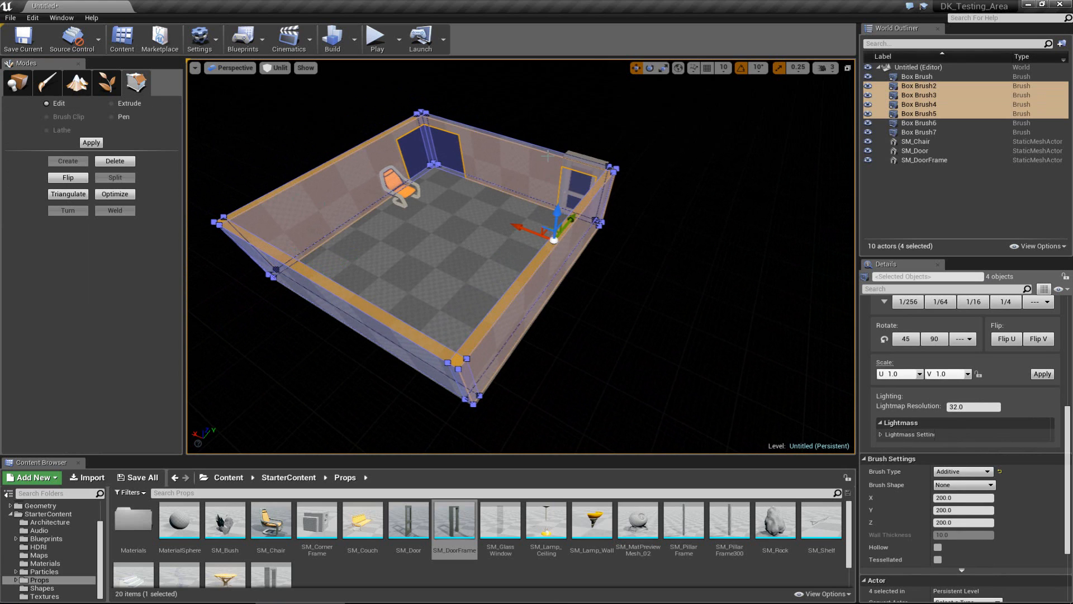
# Step: Raise the selected top faces so the walls stand above the door frame, and clear the selection
pyautogui.moveTo(509, 162); pyautogui.dragTo(744, 153, button='right')
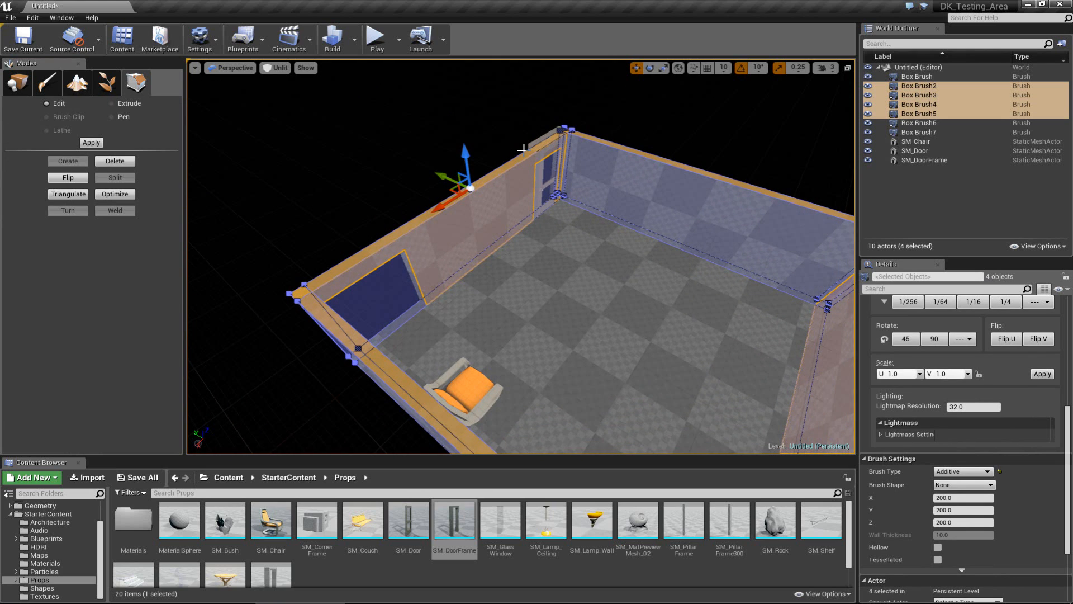
pyautogui.moveTo(533, 165); pyautogui.dragTo(525, 135, button='right')
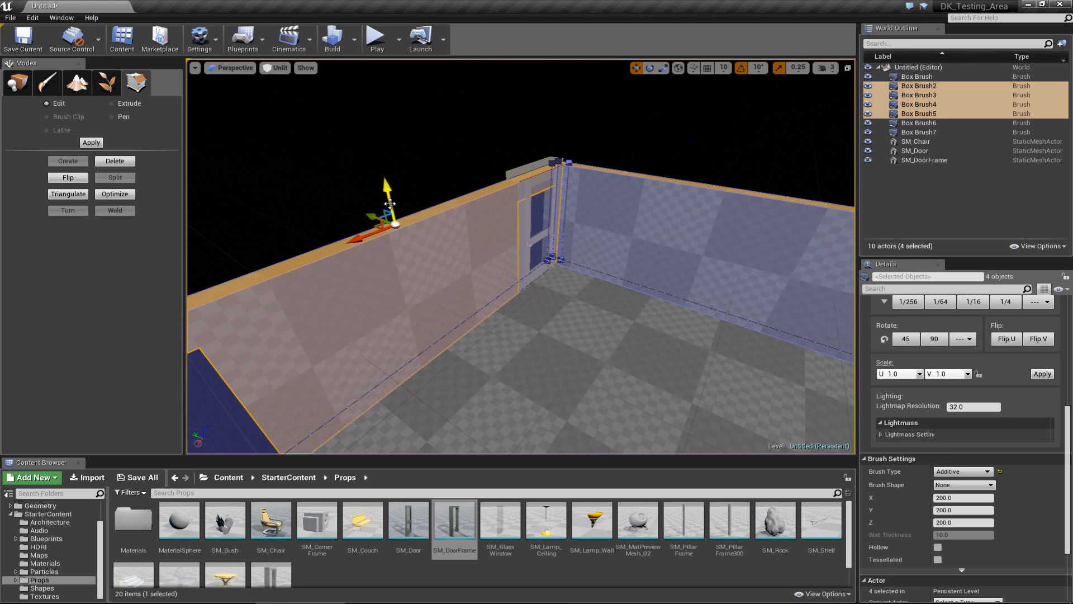
pyautogui.moveTo(390, 204)
pyautogui.mouseDown()
pyautogui.moveTo(390, 162)
pyautogui.moveTo(382, 180)
pyautogui.mouseUp()
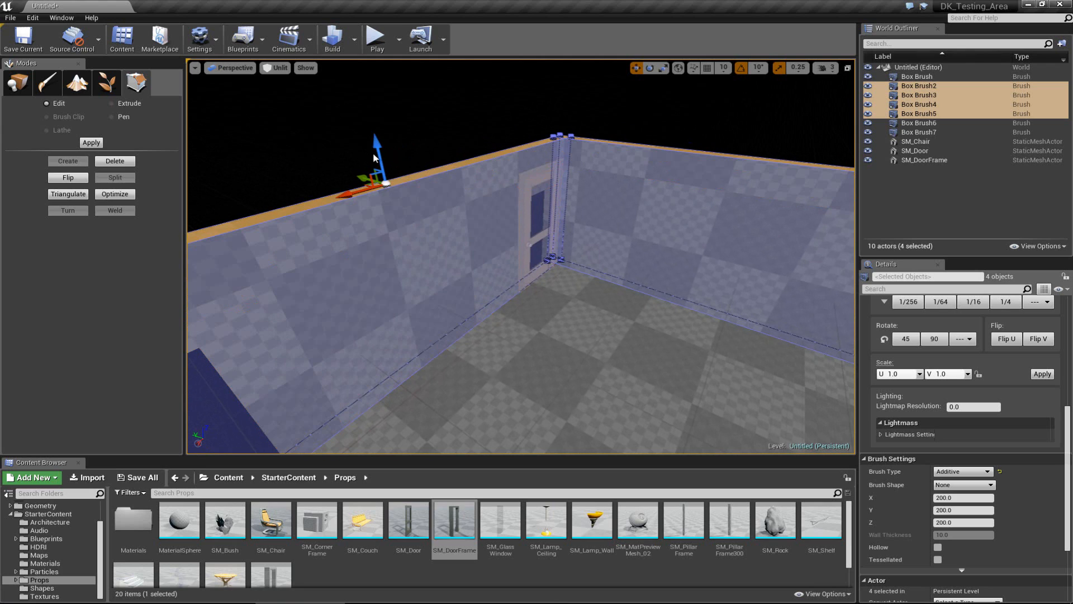
pyautogui.moveTo(378, 153)
pyautogui.mouseDown()
pyautogui.moveTo(378, 169)
pyautogui.moveTo(380, 147)
pyautogui.mouseUp()
pyautogui.moveTo(362, 117); pyautogui.dragTo(280, 103, button='right')
pyautogui.press('w')
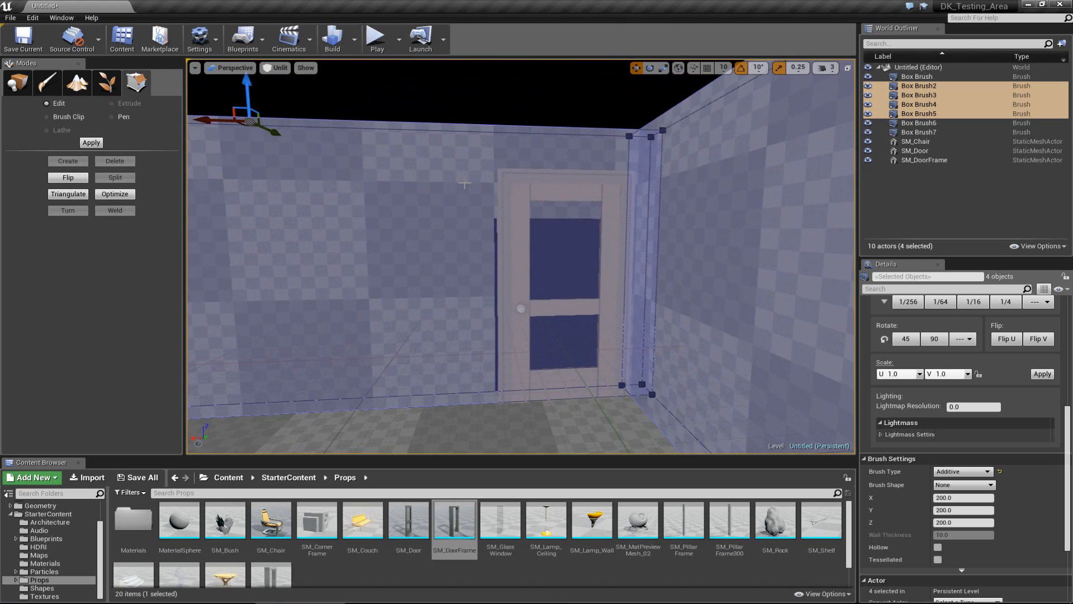
pyautogui.press('Escape')
# Step: Examine how the door and its frame fit the doorway opening from inside and outside the room
pyautogui.press('s')
pyautogui.moveTo(475, 124)
pyautogui.mouseDown(button='right')
pyautogui.moveTo(448, 162)
pyautogui.moveTo(415, 168)
pyautogui.moveTo(561, 232)
pyautogui.moveTo(538, 226)
pyautogui.mouseUp(button='right')
pyautogui.press('w')
pyautogui.press('s')
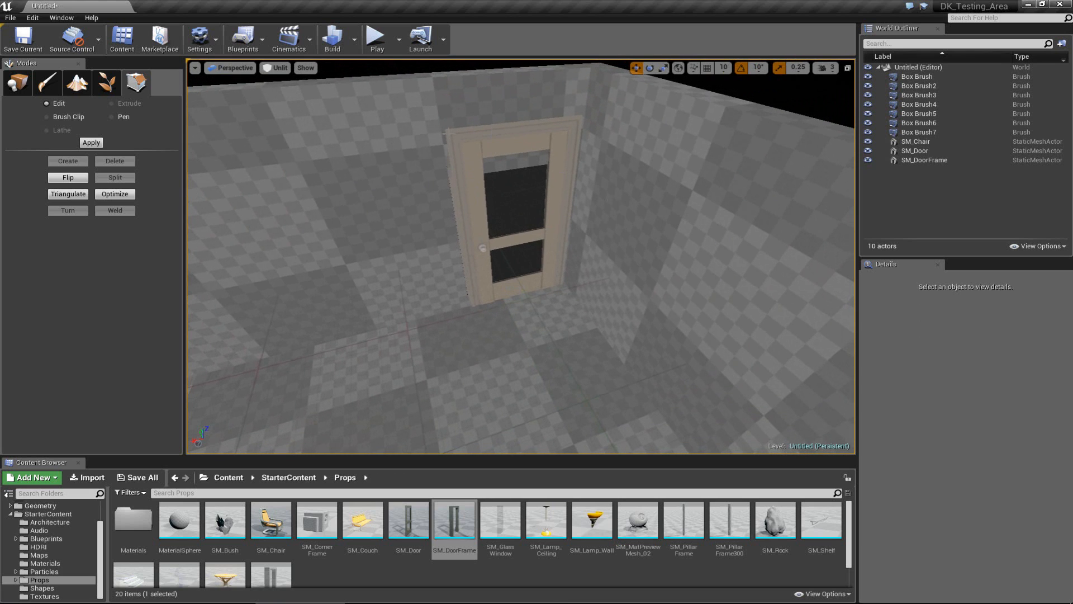
pyautogui.press('d')
pyautogui.moveTo(495, 124); pyautogui.dragTo(438, 122, button='right')
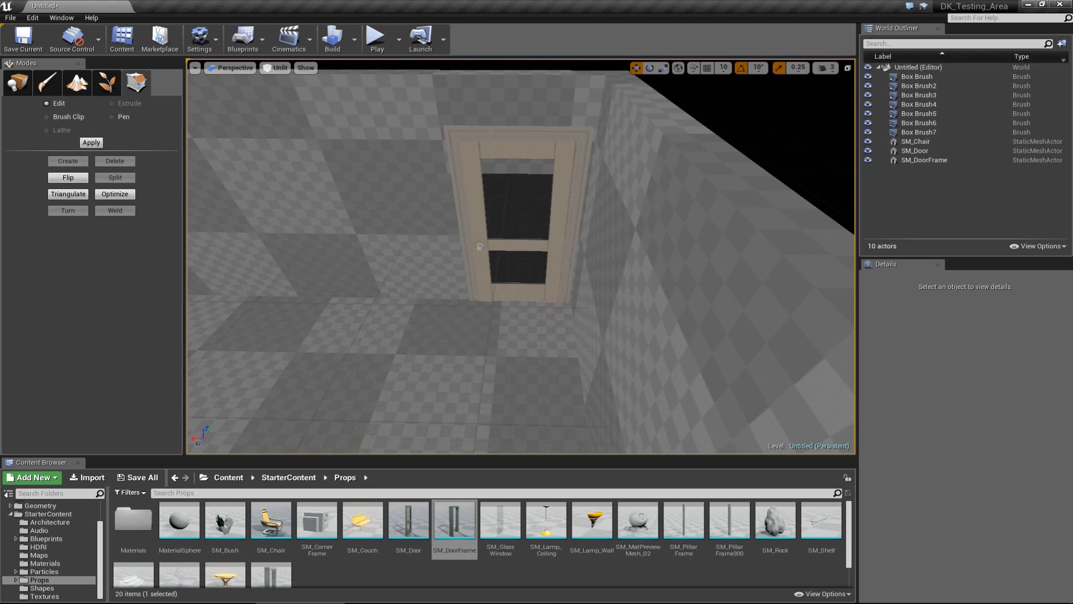
pyautogui.click(533, 304)
pyautogui.click(319, 285)
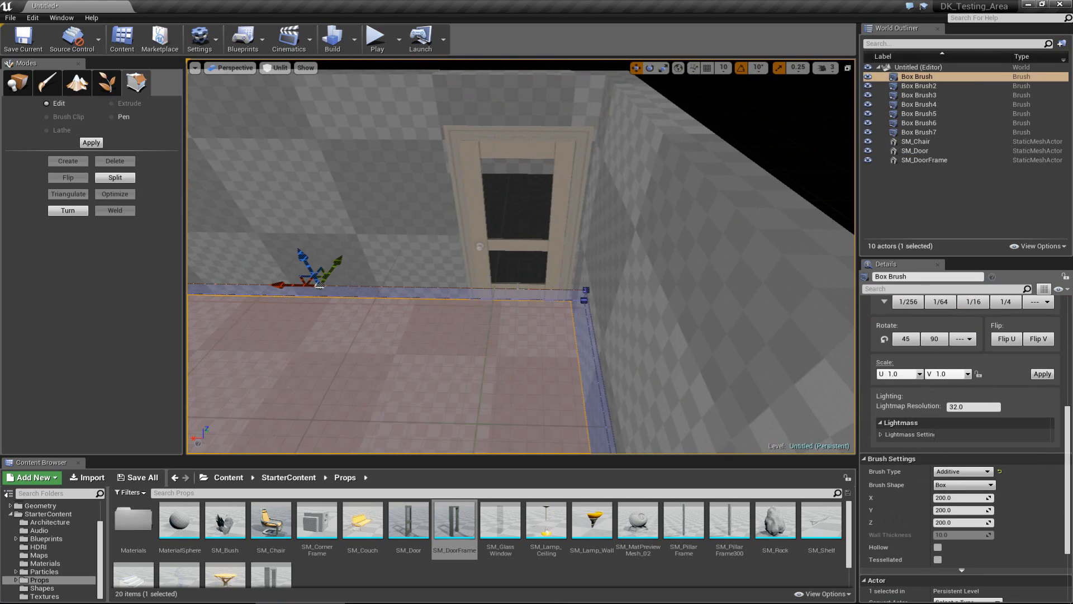
pyautogui.click(513, 276)
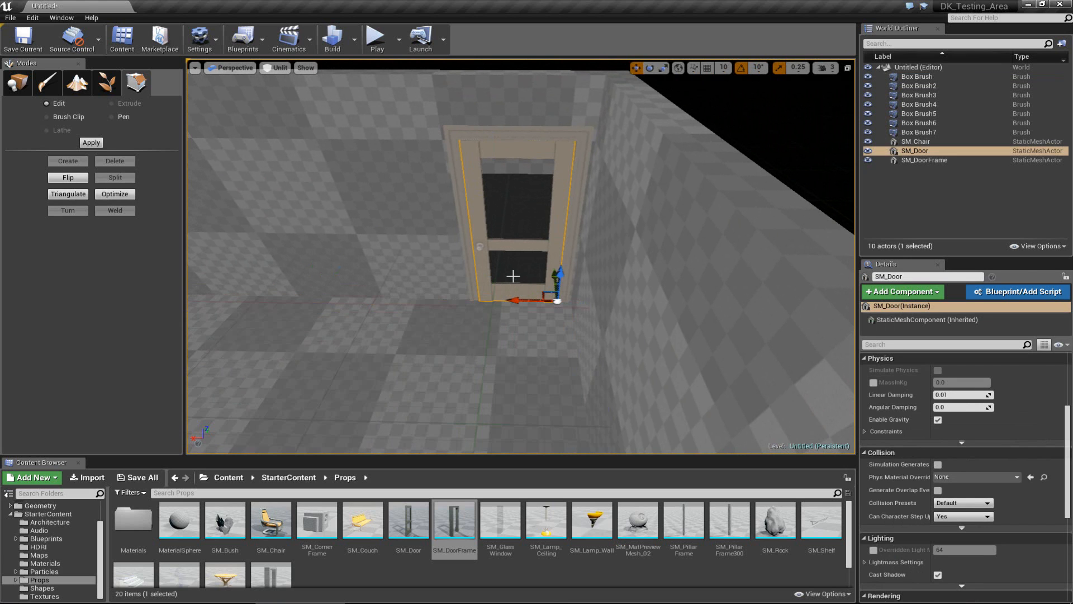
pyautogui.click(513, 276)
pyautogui.press('w')
pyautogui.moveTo(513, 271); pyautogui.dragTo(138, 288, button='right')
pyautogui.click(540, 387)
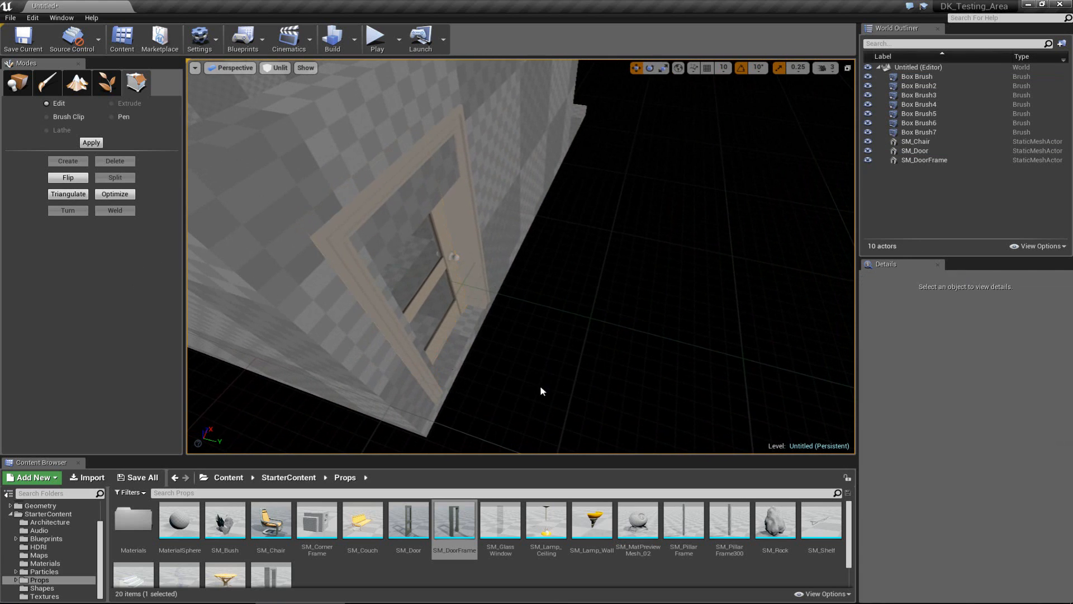
pyautogui.click(463, 336)
pyautogui.moveTo(504, 298)
pyautogui.keyDown('alt'); pyautogui.mouseDown()
pyautogui.moveTo(553, 304)
pyautogui.moveTo(505, 299)
pyautogui.mouseUp(); pyautogui.keyUp('alt')
pyautogui.click(524, 313)
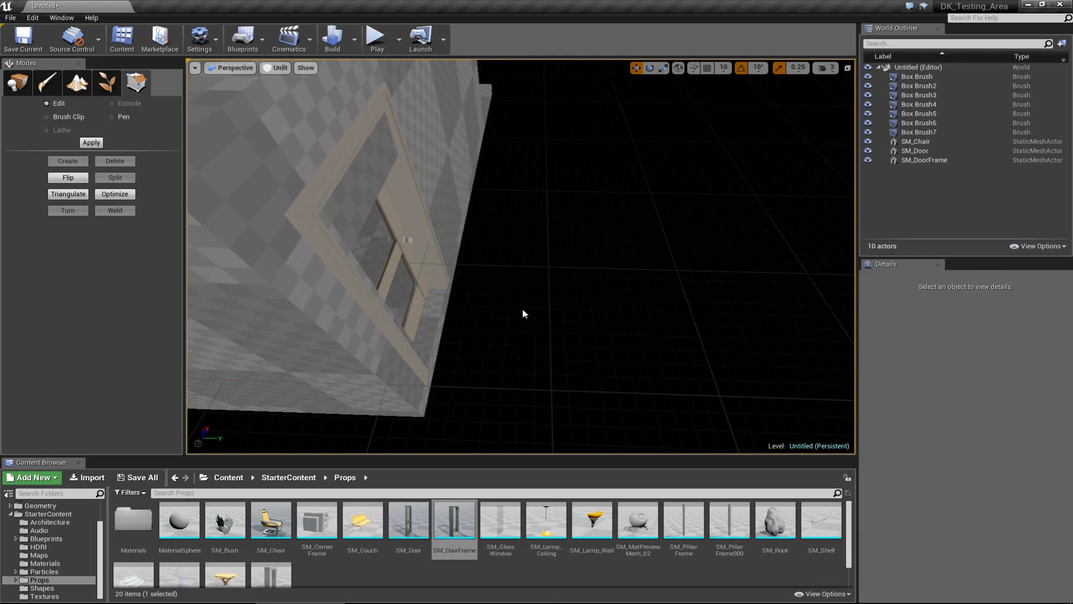
# Step: Raise the top face of the subtractive doorway brush, Box Brush7, towards the top of the door frame
pyautogui.click(942, 132)
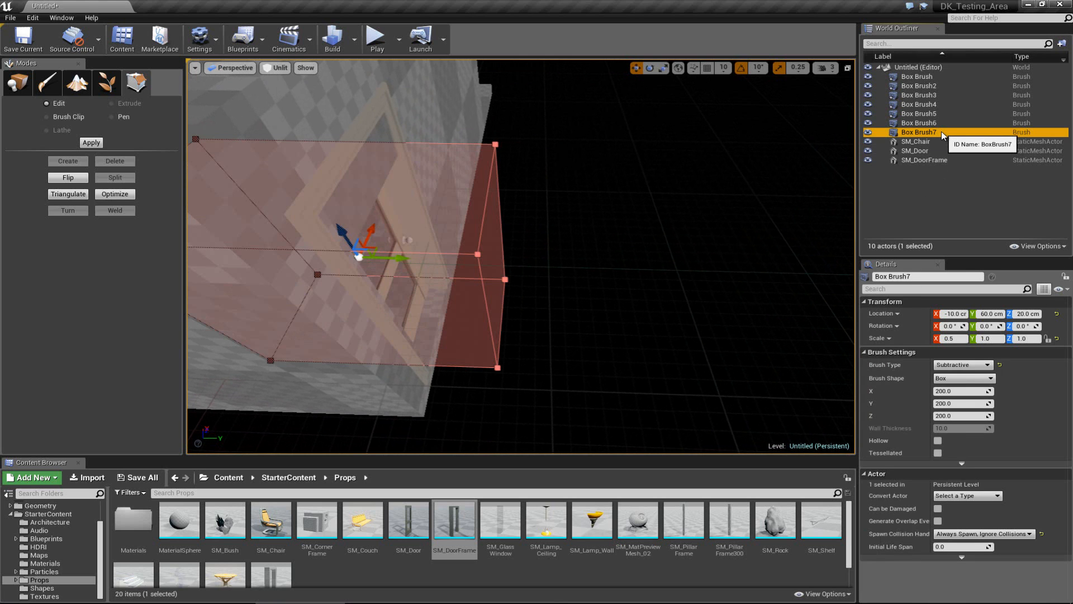
pyautogui.moveTo(475, 274)
pyautogui.mouseDown(button='right')
pyautogui.moveTo(319, 204)
pyautogui.moveTo(263, 193)
pyautogui.moveTo(276, 244)
pyautogui.mouseUp(button='right')
pyautogui.press('f')
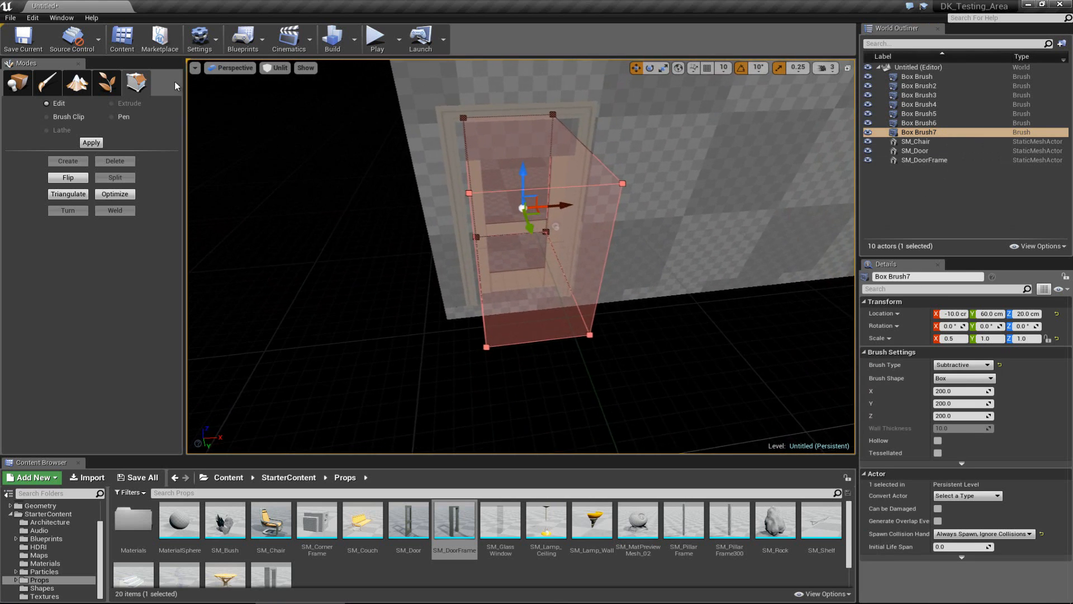
pyautogui.click(521, 138)
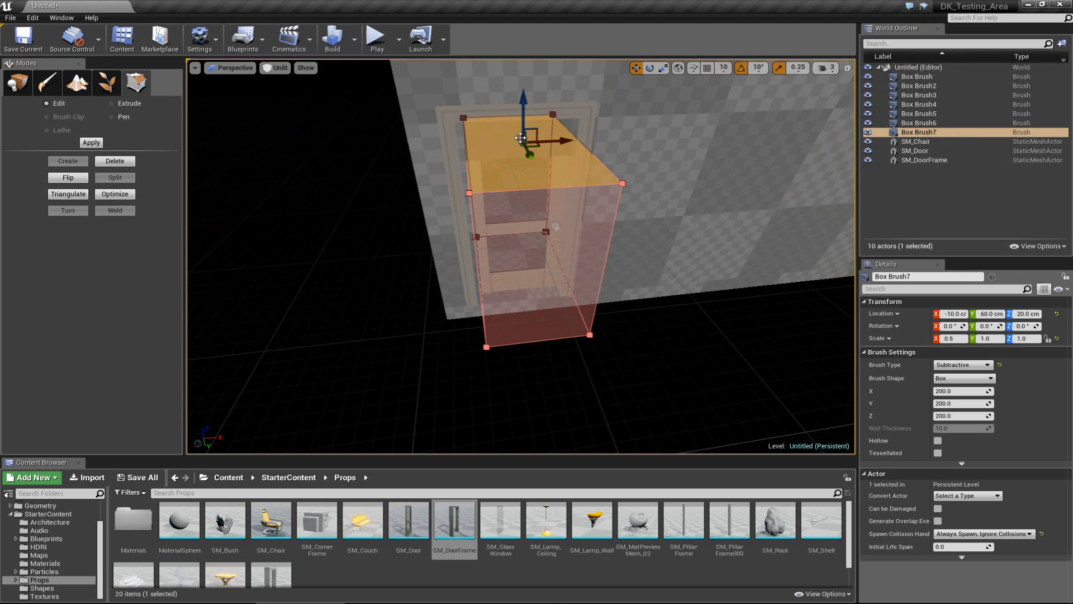
pyautogui.moveTo(521, 112); pyautogui.dragTo(597, 78, button='right')
pyautogui.press('a')
pyautogui.press('w')
pyautogui.moveTo(506, 160); pyautogui.dragTo(507, 112)
pyautogui.press('d')
pyautogui.moveTo(547, 145); pyautogui.dragTo(441, 138, button='right')
pyautogui.press('s')
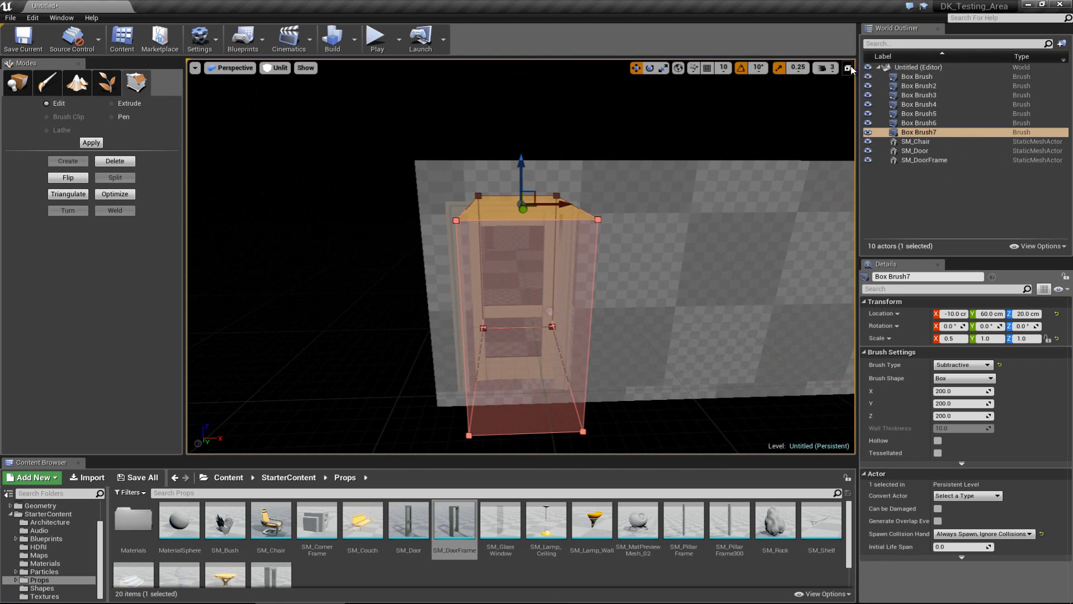
# Step: Show the four-viewport layout and, in the Front view, move both sides of the doorway brush to just inside the door frame's outer edges
pyautogui.click(850, 67)
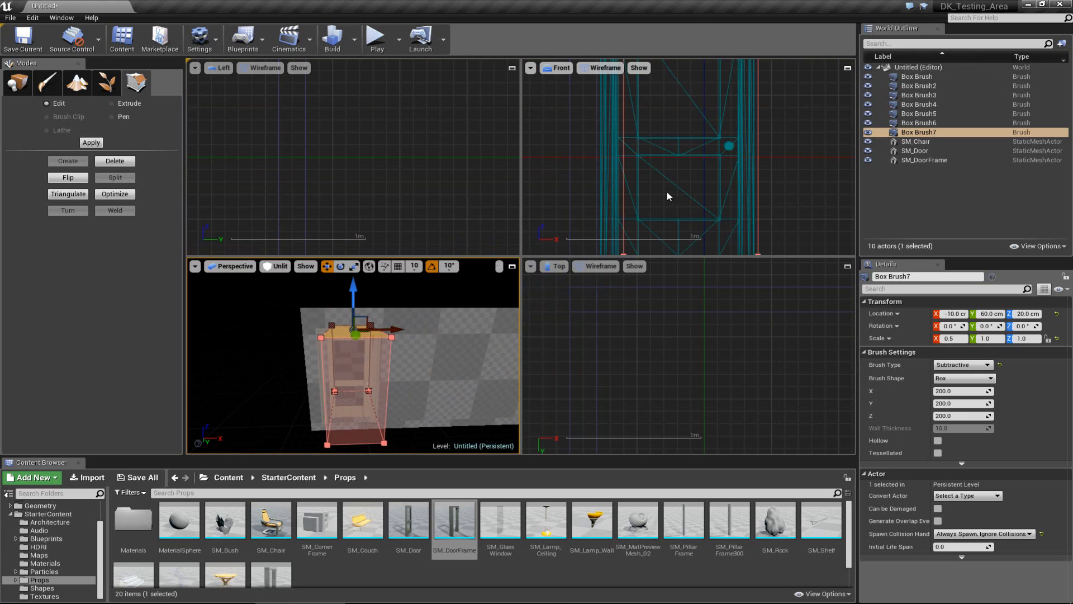
pyautogui.moveTo(667, 195); pyautogui.dragTo(691, 204, button='right')
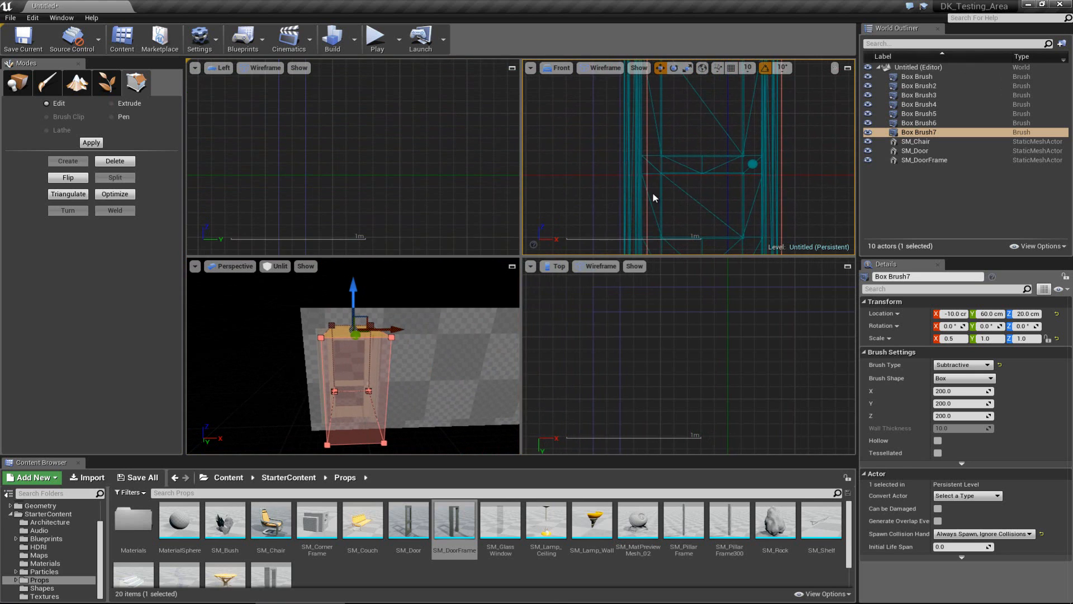
pyautogui.scroll(-3, 653, 197)
pyautogui.click(648, 189)
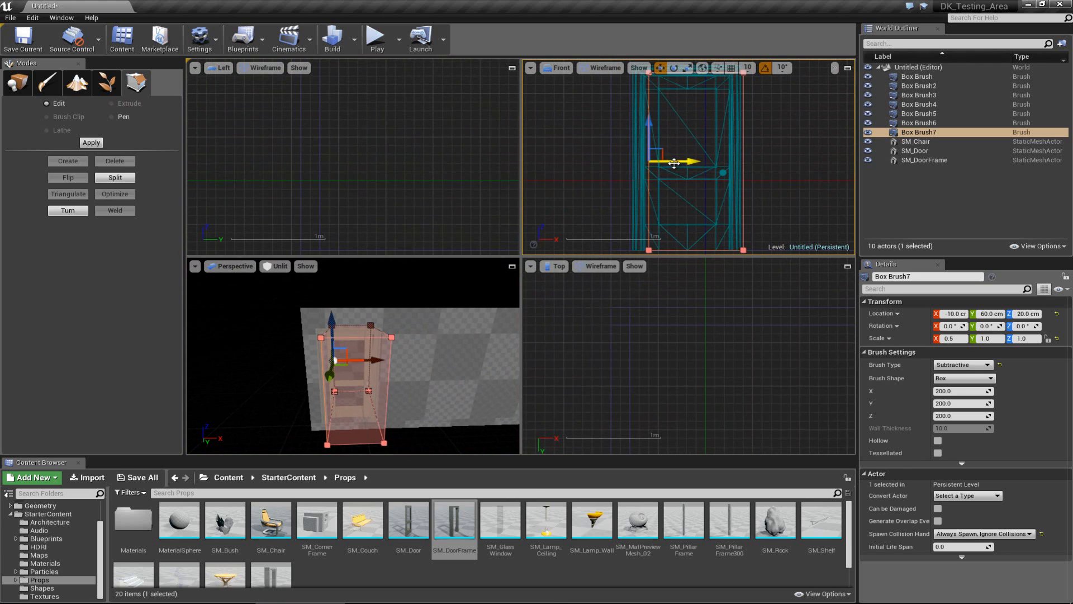
pyautogui.moveTo(674, 163); pyautogui.dragTo(663, 165)
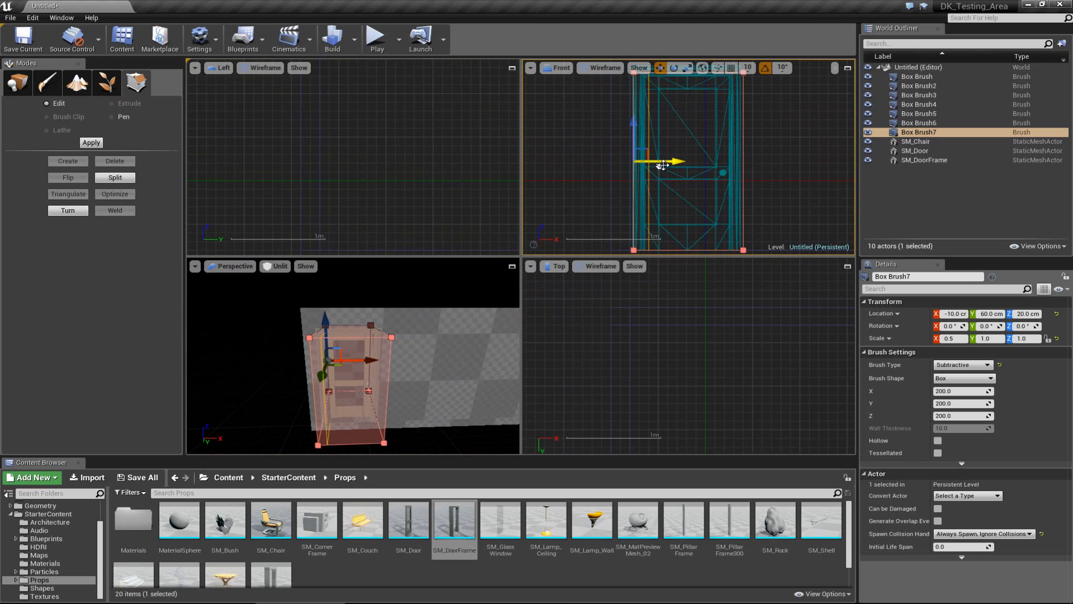
pyautogui.click(744, 210)
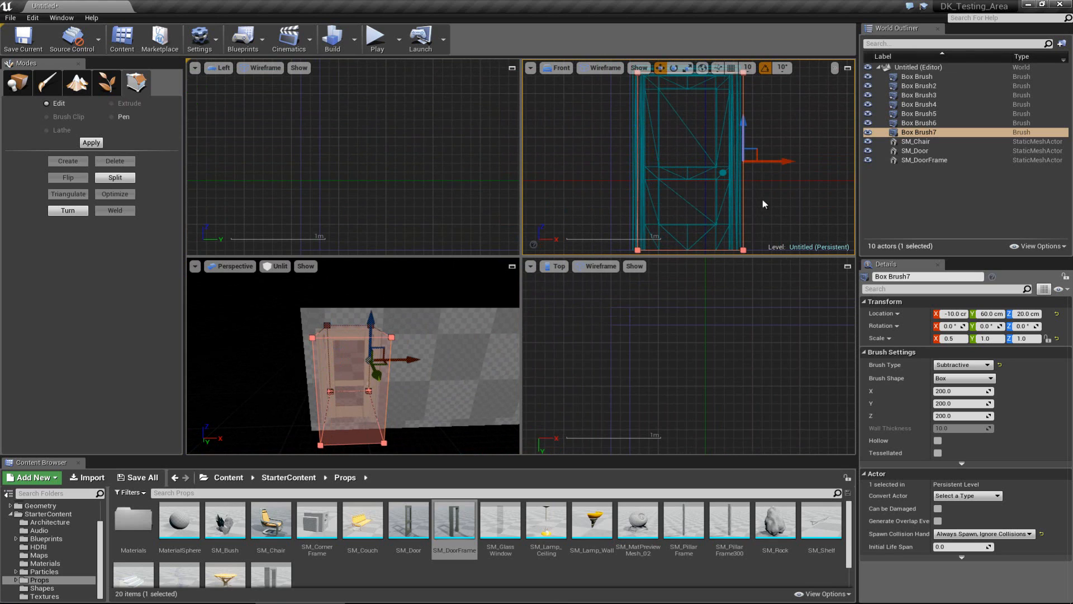
pyautogui.moveTo(769, 162); pyautogui.dragTo(764, 162)
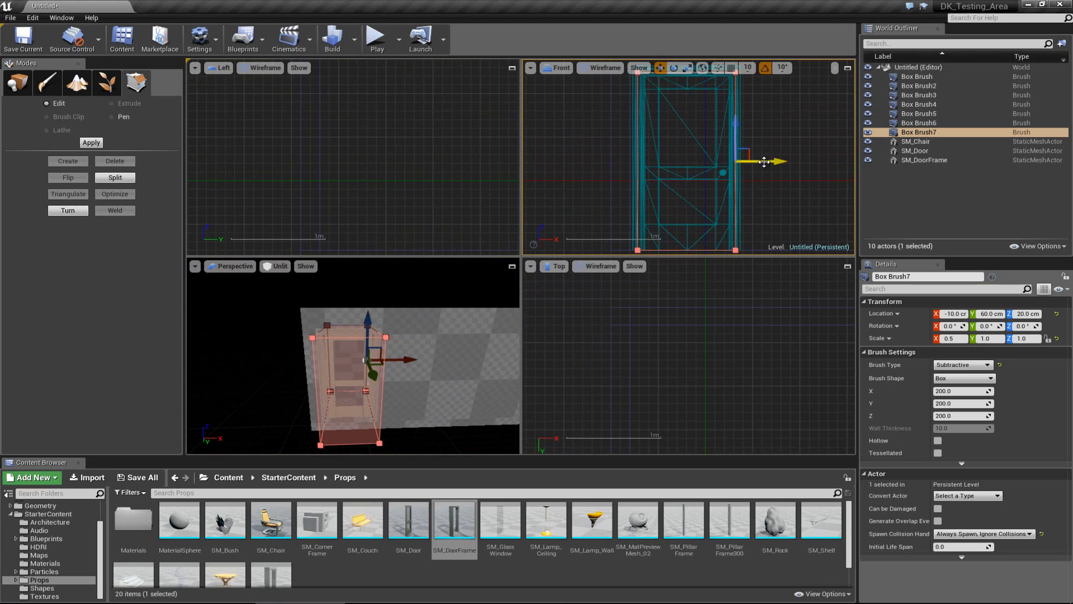
# Step: Raise the doorway brush's top edge slightly within the door frame in the Front view, check its bottom edge and deselect it
pyautogui.moveTo(386, 352); pyautogui.dragTo(382, 352, button='right')
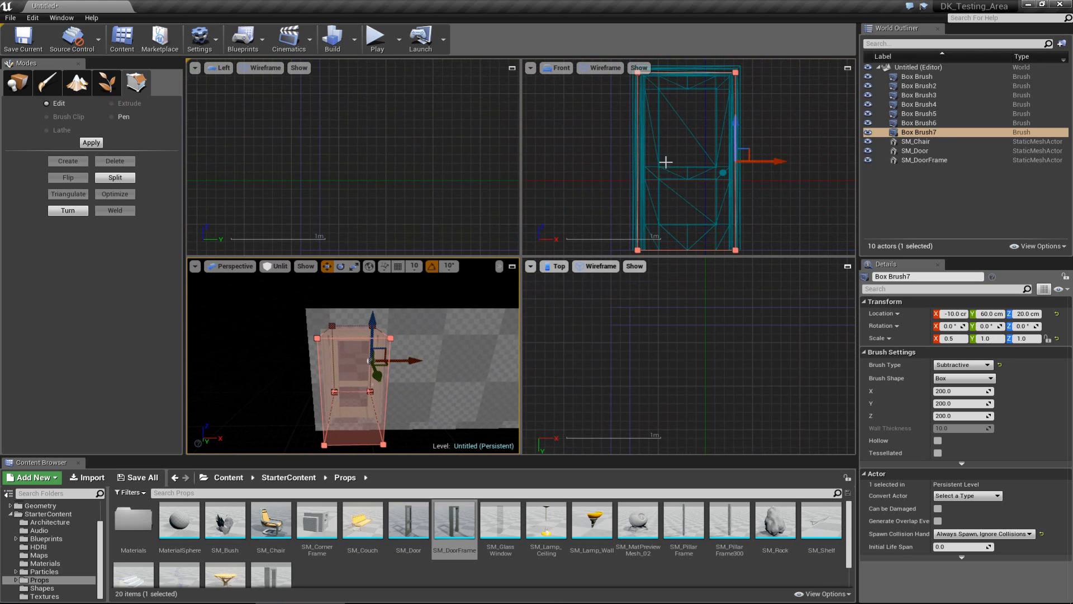
pyautogui.moveTo(666, 162); pyautogui.dragTo(676, 248, button='right')
pyautogui.scroll(6, 700, 159)
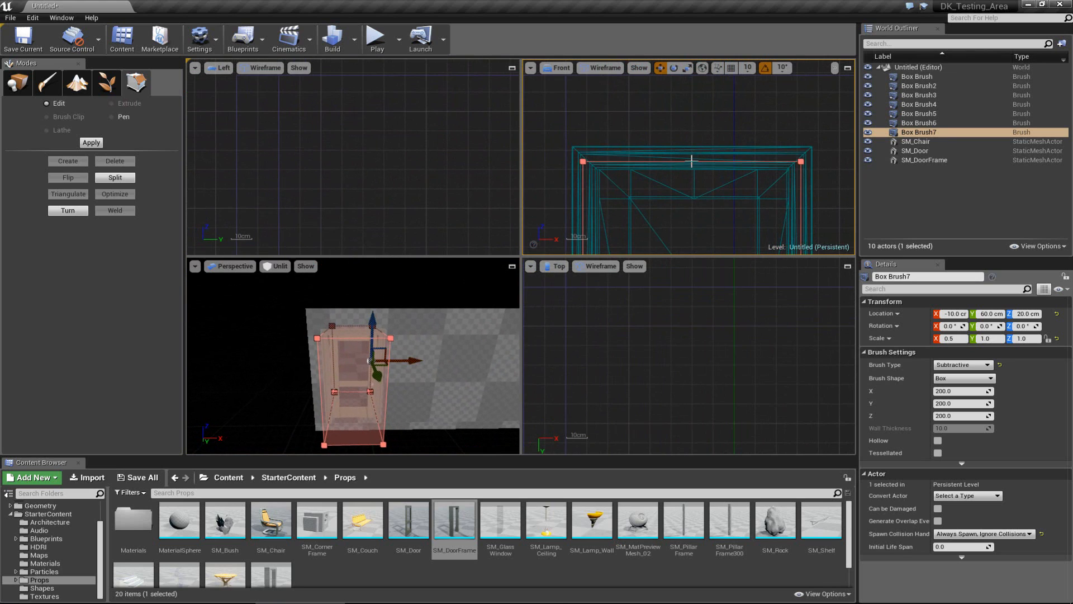
pyautogui.moveTo(693, 152); pyautogui.dragTo(696, 135)
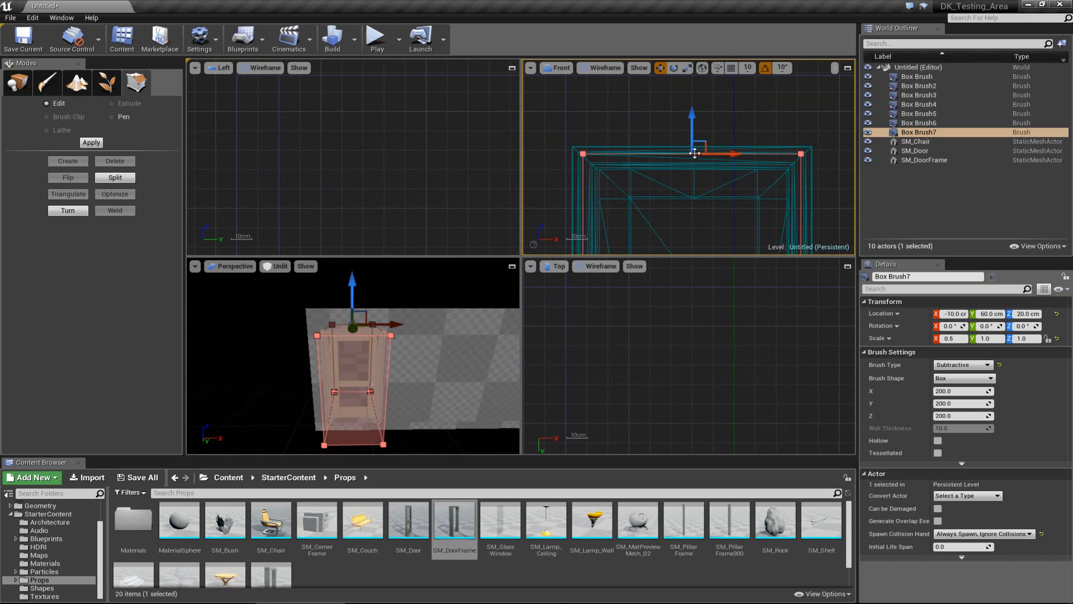
pyautogui.scroll(-6, 695, 152)
pyautogui.moveTo(693, 187); pyautogui.dragTo(688, 109, button='right')
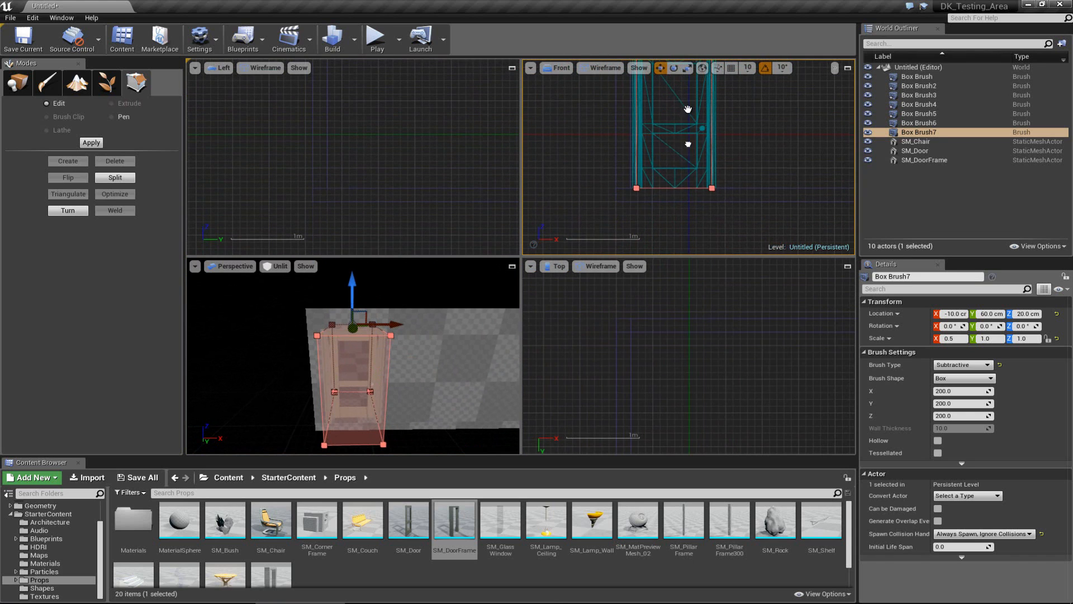
pyautogui.moveTo(393, 335)
pyautogui.mouseDown(button='right')
pyautogui.moveTo(408, 343)
pyautogui.moveTo(366, 320)
pyautogui.moveTo(360, 235)
pyautogui.moveTo(626, 357)
pyautogui.moveTo(693, 347)
pyautogui.moveTo(851, 400)
pyautogui.moveTo(851, 380)
pyautogui.moveTo(803, 401)
pyautogui.moveTo(799, 362)
pyautogui.moveTo(843, 363)
pyautogui.moveTo(859, 381)
pyautogui.mouseUp(button='right')
pyautogui.press('Escape')
pyautogui.press('Escape')
# Step: Raise the subtractive window brush, Box Brush6, off the floor to a Z location of about 95.7 cm and deselect it
pyautogui.press('w')
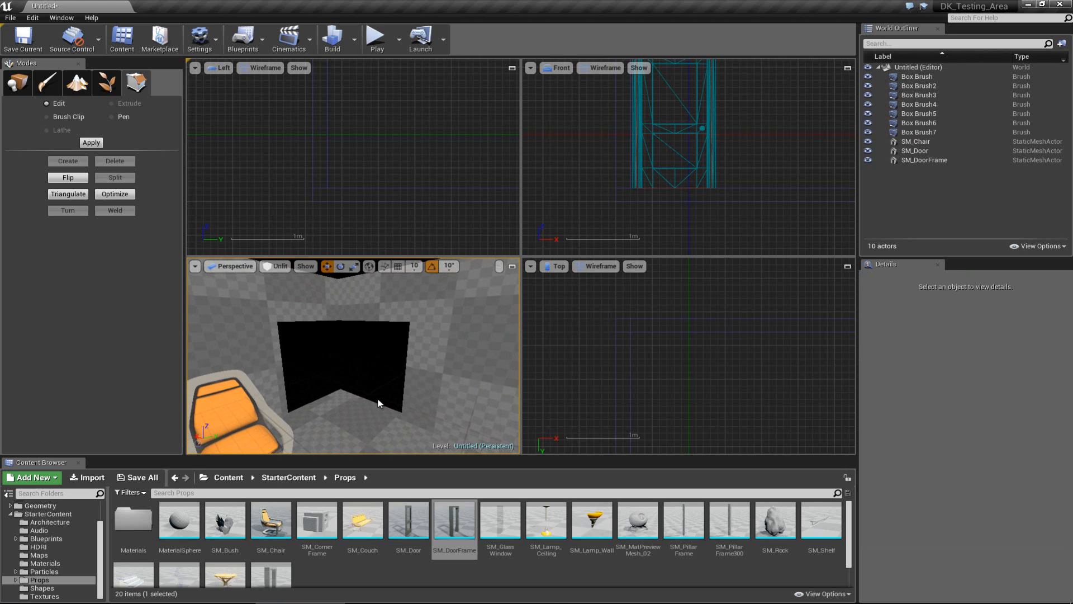
pyautogui.click(382, 419)
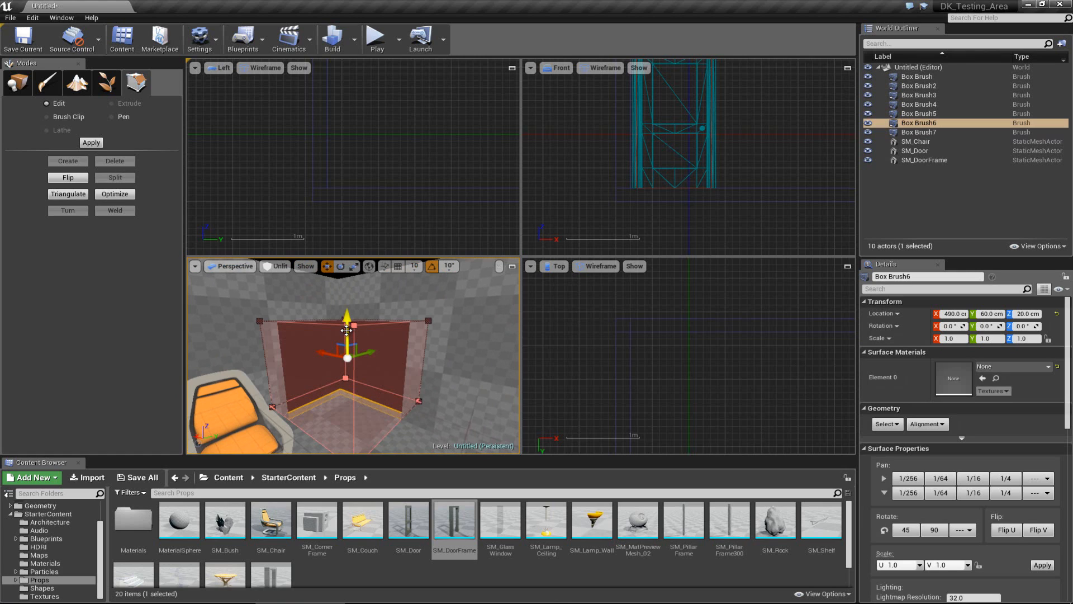
pyautogui.moveTo(348, 339); pyautogui.dragTo(349, 286)
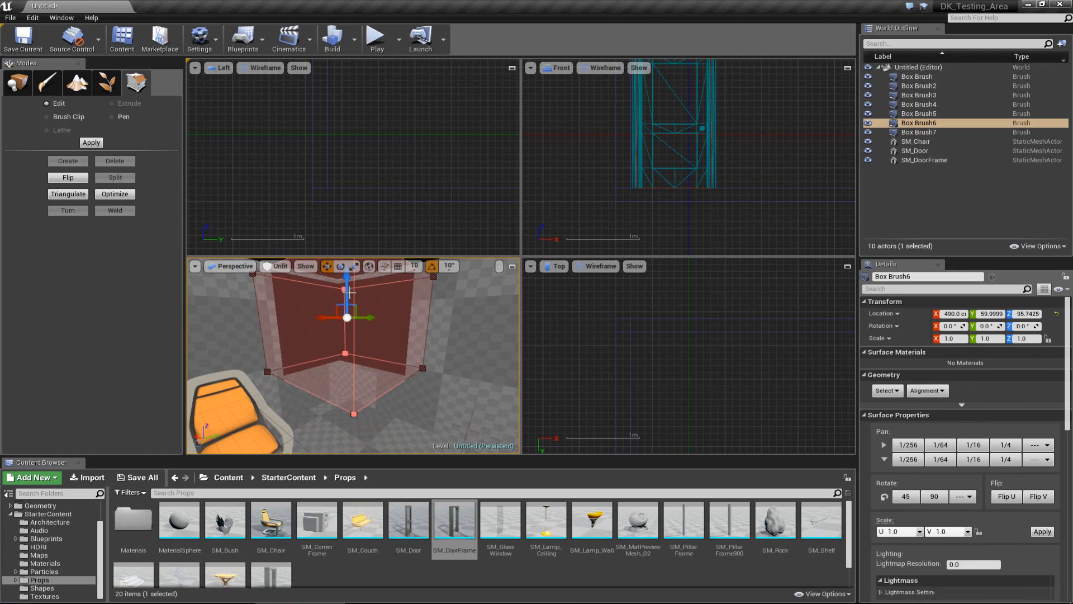
pyautogui.press('Escape')
pyautogui.moveTo(352, 316)
pyautogui.mouseDown(button='right')
pyautogui.moveTo(545, 344)
pyautogui.moveTo(536, 314)
pyautogui.moveTo(546, 309)
pyautogui.moveTo(475, 350)
pyautogui.moveTo(371, 372)
pyautogui.moveTo(441, 358)
pyautogui.moveTo(331, 348)
pyautogui.mouseUp(button='right')
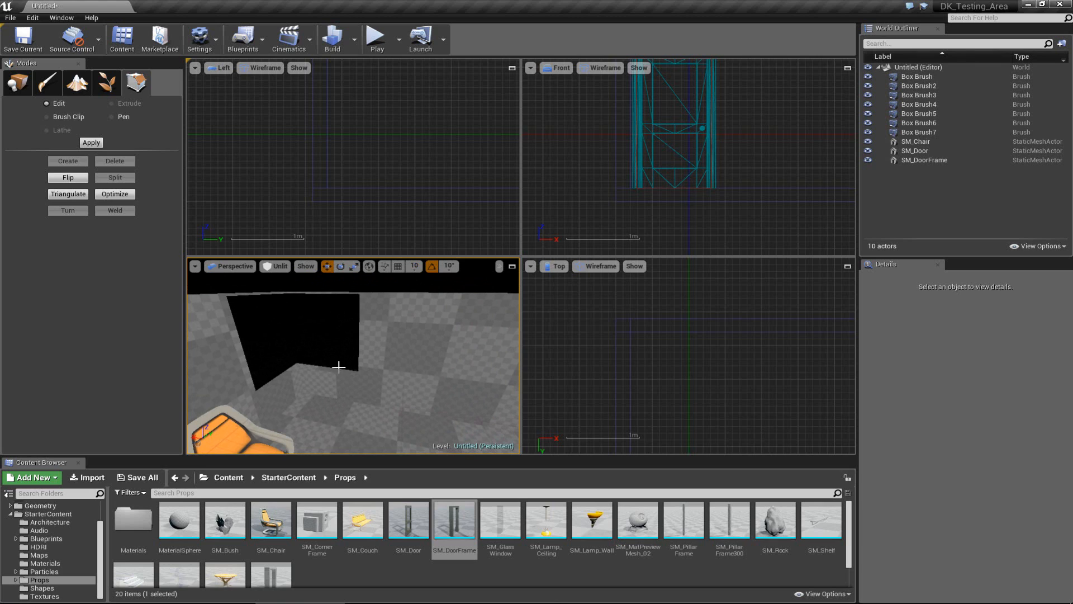
pyautogui.moveTo(306, 316); pyautogui.dragTo(315, 295, button='right')
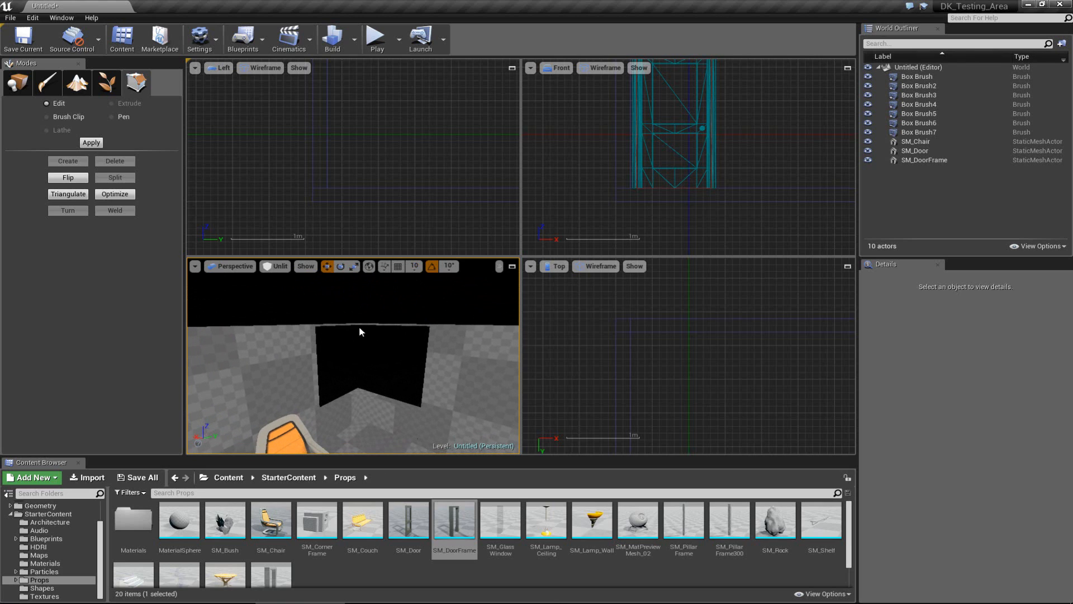
# Step: Slide Box Brush6 away from the room corner along the wall to an X location of about 391.9 cm
pyautogui.click(919, 123)
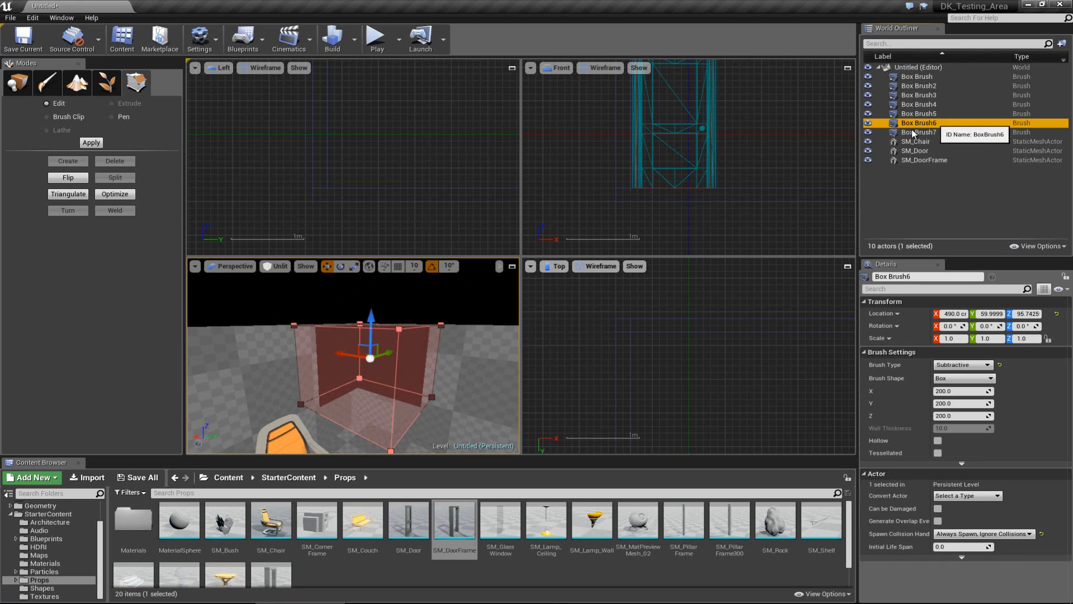
pyautogui.moveTo(349, 354); pyautogui.dragTo(416, 378)
pyautogui.moveTo(416, 378); pyautogui.dragTo(547, 409, button='right')
pyautogui.moveTo(277, 323); pyautogui.dragTo(301, 321)
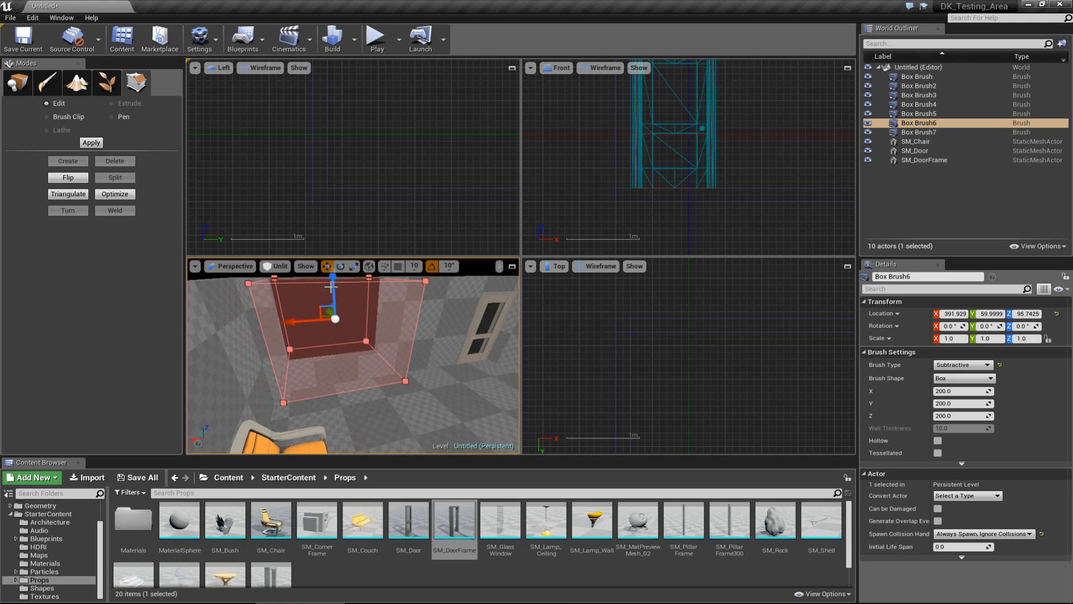
pyautogui.scroll(-3, 330, 296)
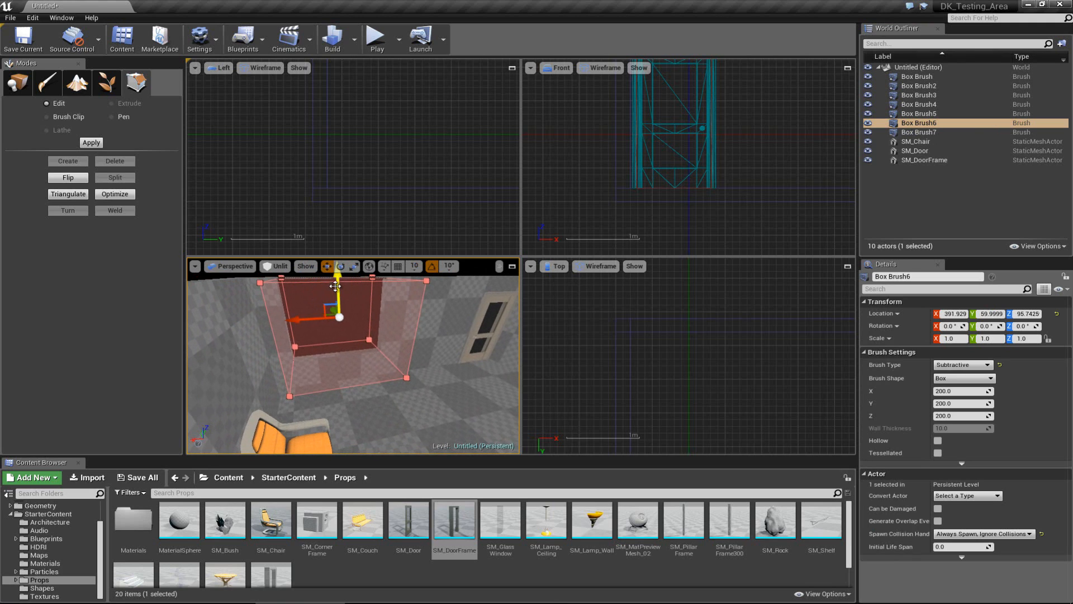
# Step: Lower the subtractive window brush, Box Brush6, to a Z location of about 79.5 cm and deselect it
pyautogui.moveTo(337, 288); pyautogui.dragTo(338, 295)
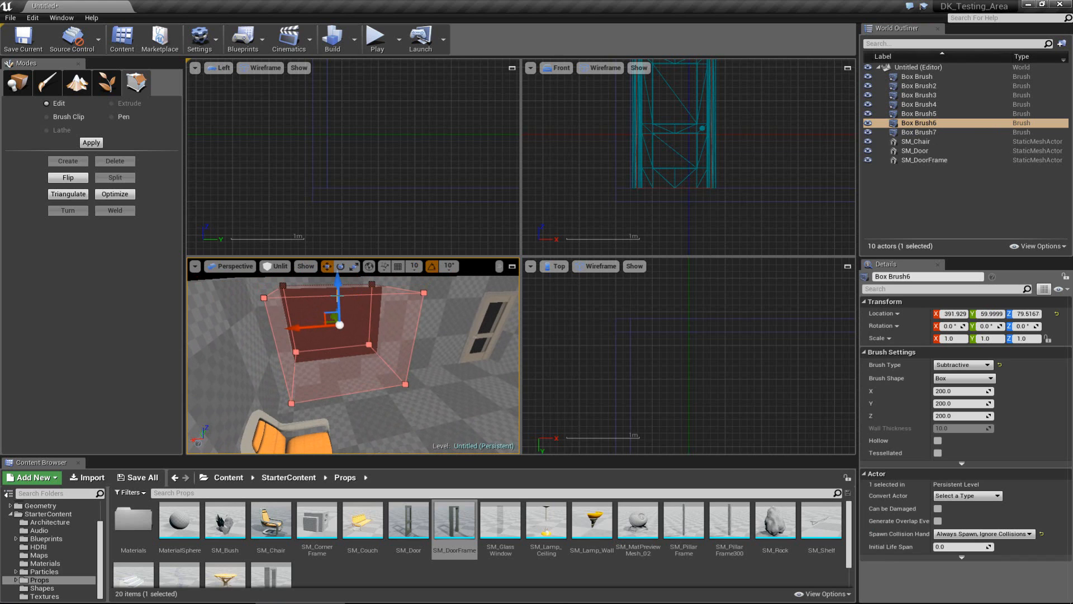
pyautogui.press('Escape')
pyautogui.moveTo(347, 332)
pyautogui.mouseDown(button='right')
pyautogui.moveTo(438, 340)
pyautogui.moveTo(349, 336)
pyautogui.moveTo(244, 350)
pyautogui.moveTo(229, 324)
pyautogui.moveTo(265, 350)
pyautogui.moveTo(146, 358)
pyautogui.moveTo(495, 346)
pyautogui.moveTo(430, 355)
pyautogui.mouseUp(button='right')
pyautogui.press('s')
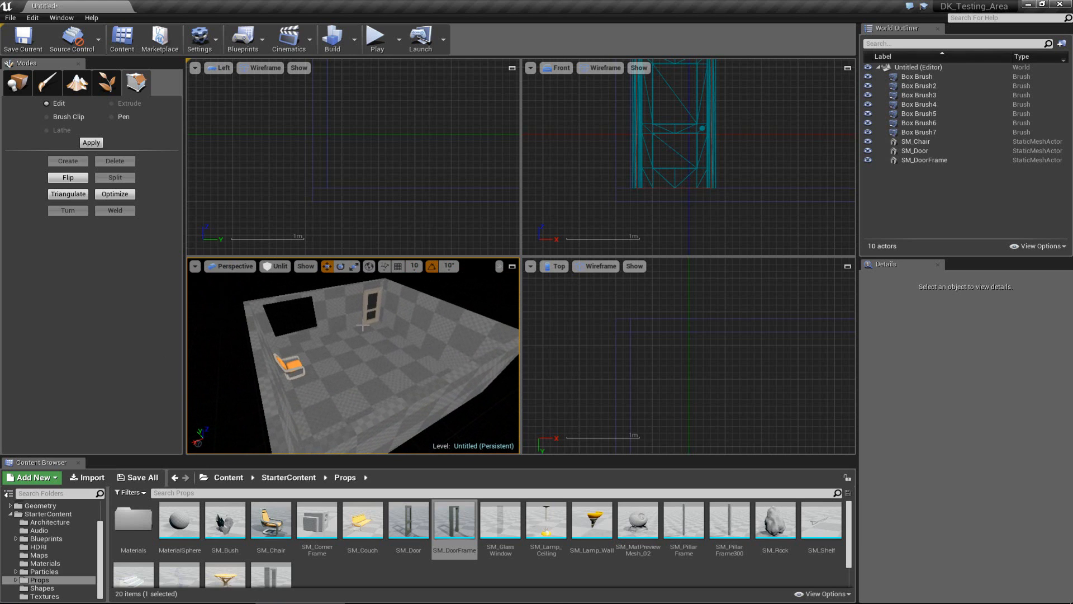
# Step: Duplicate the floor brush straight up in the Left view to a Z location of about 283.9 cm as the room's ceiling
pyautogui.moveTo(351, 371); pyautogui.dragTo(110, 352, button='right')
pyautogui.click(359, 382)
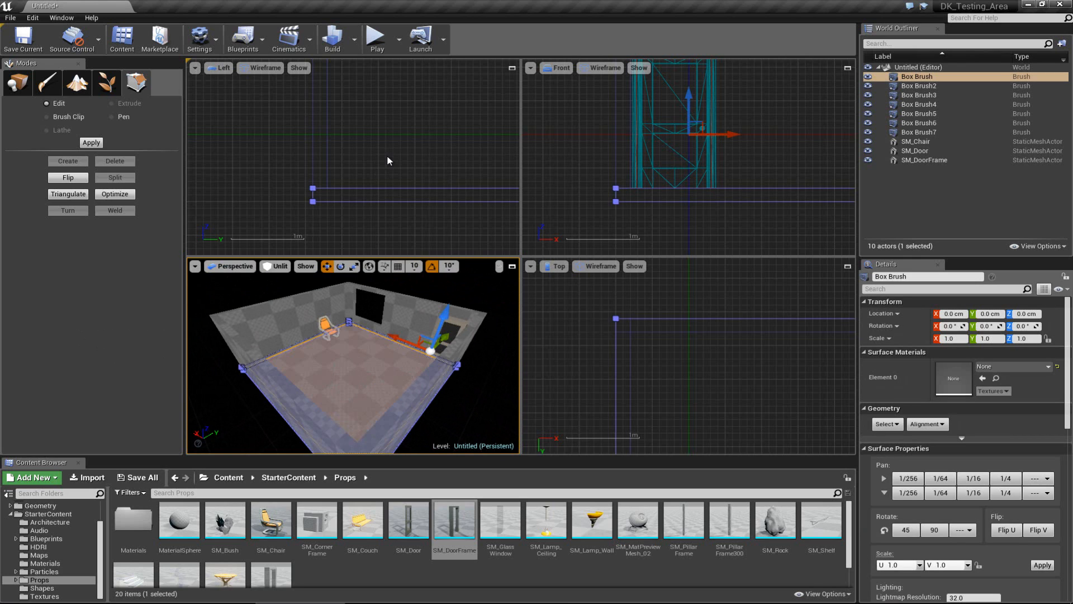
pyautogui.moveTo(387, 155)
pyautogui.mouseDown(button='right')
pyautogui.moveTo(351, 204)
pyautogui.moveTo(399, 185)
pyautogui.mouseUp(button='right')
pyautogui.scroll(-10, 351, 203)
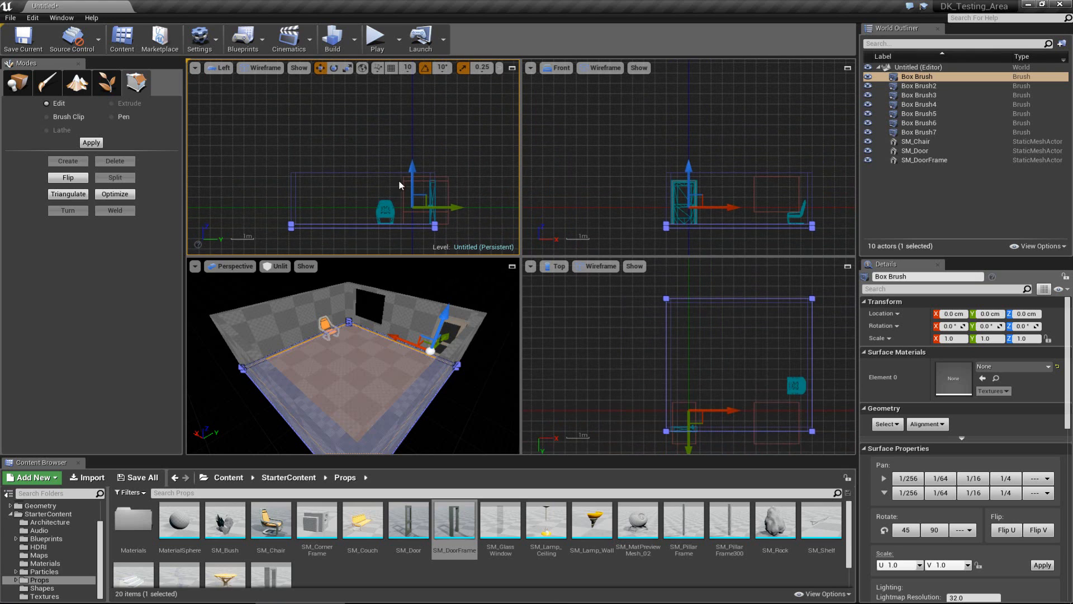
pyautogui.keyDown('alt'); pyautogui.moveTo(411, 166); pyautogui.dragTo(416, 133); pyautogui.keyUp('alt')
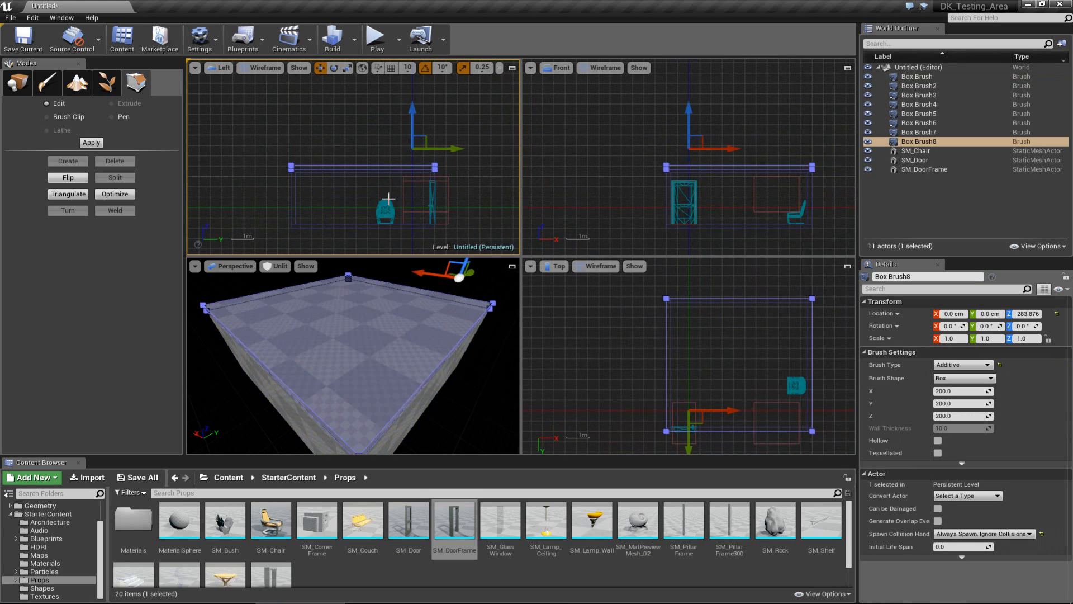
# Step: Lower the duplicated ceiling brush onto the wall tops at a Z location of about 262.4 cm and deselect it
pyautogui.scroll(5, 390, 199)
pyautogui.moveTo(457, 159); pyautogui.dragTo(392, 226, button='right')
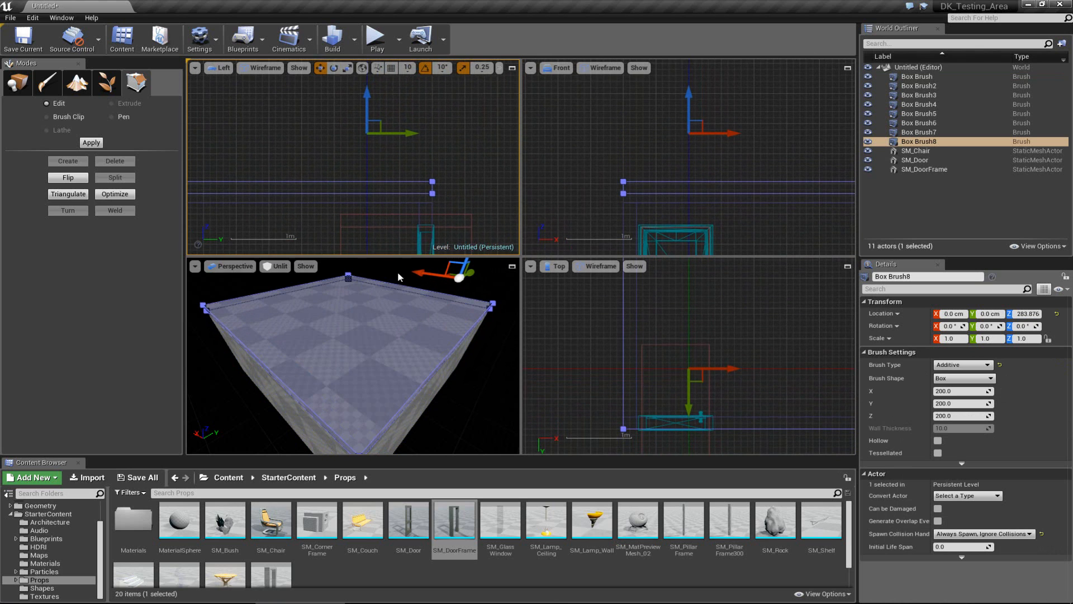
pyautogui.moveTo(357, 358)
pyautogui.keyDown('alt'); pyautogui.mouseDown()
pyautogui.moveTo(323, 431)
pyautogui.moveTo(261, 340)
pyautogui.moveTo(303, 326)
pyautogui.moveTo(305, 297)
pyautogui.moveTo(402, 300)
pyautogui.moveTo(412, 305)
pyautogui.moveTo(389, 302)
pyautogui.moveTo(383, 368)
pyautogui.mouseUp(); pyautogui.keyUp('alt')
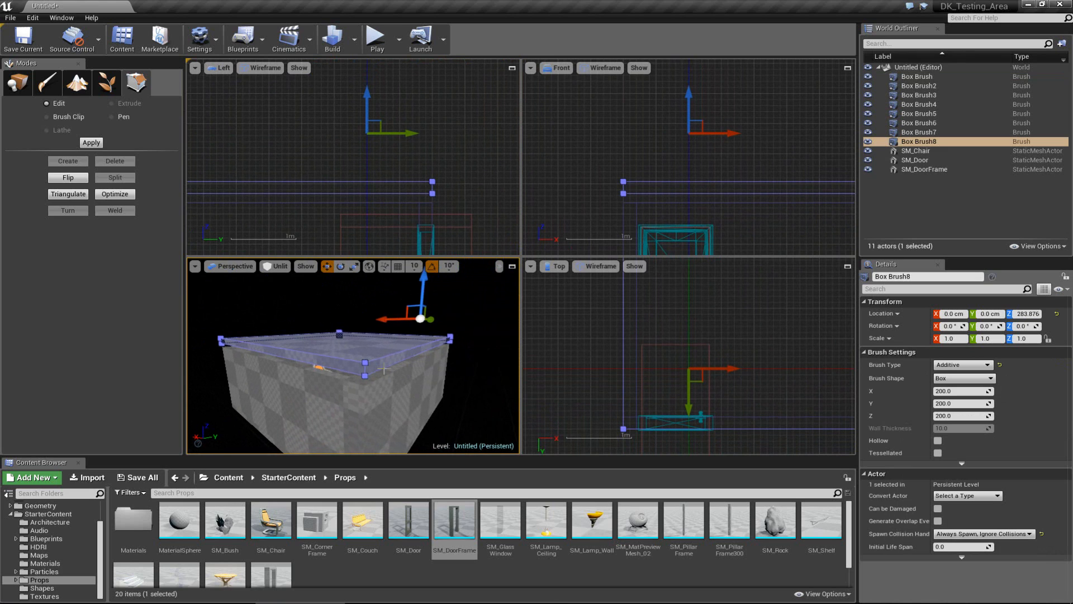
pyautogui.moveTo(424, 291); pyautogui.dragTo(420, 297)
pyautogui.moveTo(420, 297)
pyautogui.mouseDown(button='right')
pyautogui.moveTo(382, 384)
pyautogui.moveTo(400, 349)
pyautogui.moveTo(386, 304)
pyautogui.moveTo(64, 277)
pyautogui.moveTo(330, 341)
pyautogui.moveTo(611, 292)
pyautogui.moveTo(664, 341)
pyautogui.moveTo(1069, 388)
pyautogui.moveTo(1072, 326)
pyautogui.moveTo(1071, 426)
pyautogui.moveTo(1054, 336)
pyautogui.moveTo(1018, 338)
pyautogui.moveTo(1072, 347)
pyautogui.moveTo(1072, 369)
pyautogui.moveTo(334, 373)
pyautogui.moveTo(568, 297)
pyautogui.moveTo(427, 327)
pyautogui.moveTo(292, 483)
pyautogui.moveTo(204, 470)
pyautogui.moveTo(380, 376)
pyautogui.mouseUp(button='right')
pyautogui.press('Escape')
pyautogui.press('s')
# Step: Maximize the Perspective viewport, rename the top brush, Box Brush8, as Ceiling, and hide it in the level
pyautogui.click(380, 376)
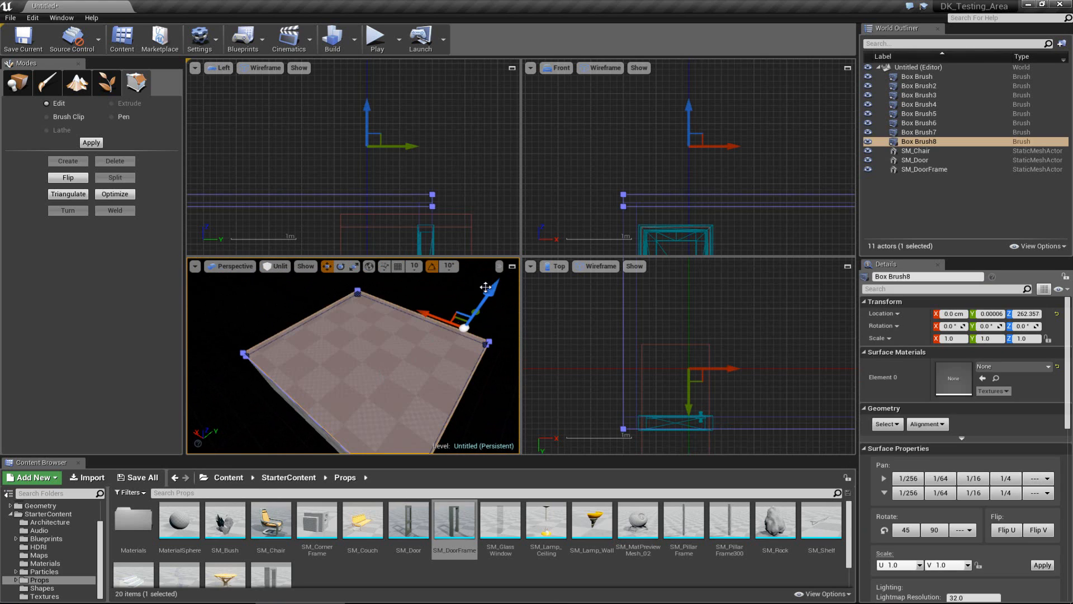
pyautogui.click(512, 268)
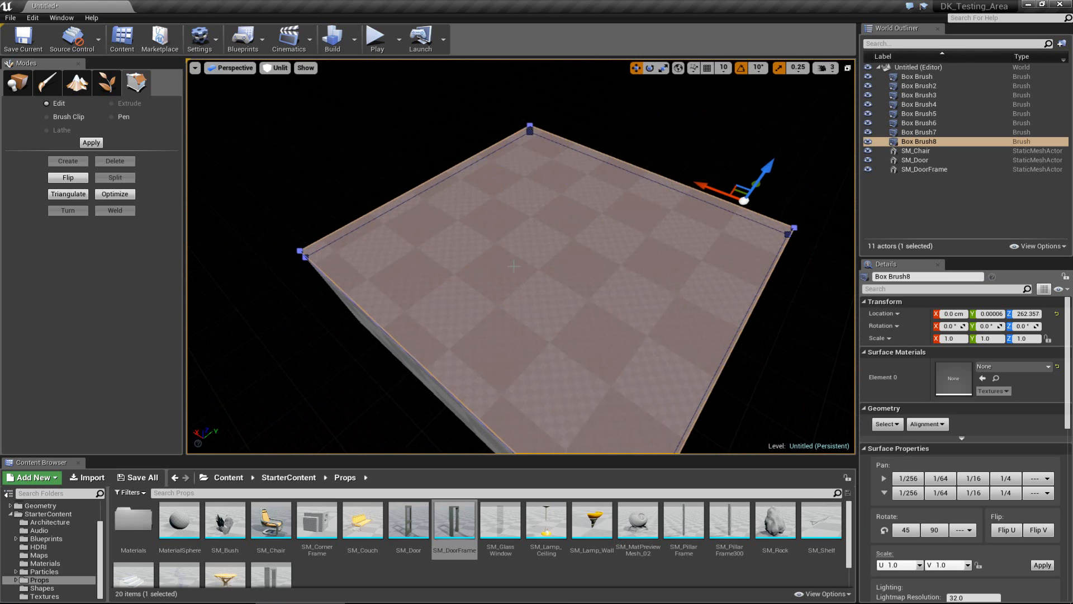
pyautogui.press('f')
pyautogui.keyDown('alt'); pyautogui.moveTo(687, 235); pyautogui.dragTo(596, 238); pyautogui.keyUp('alt')
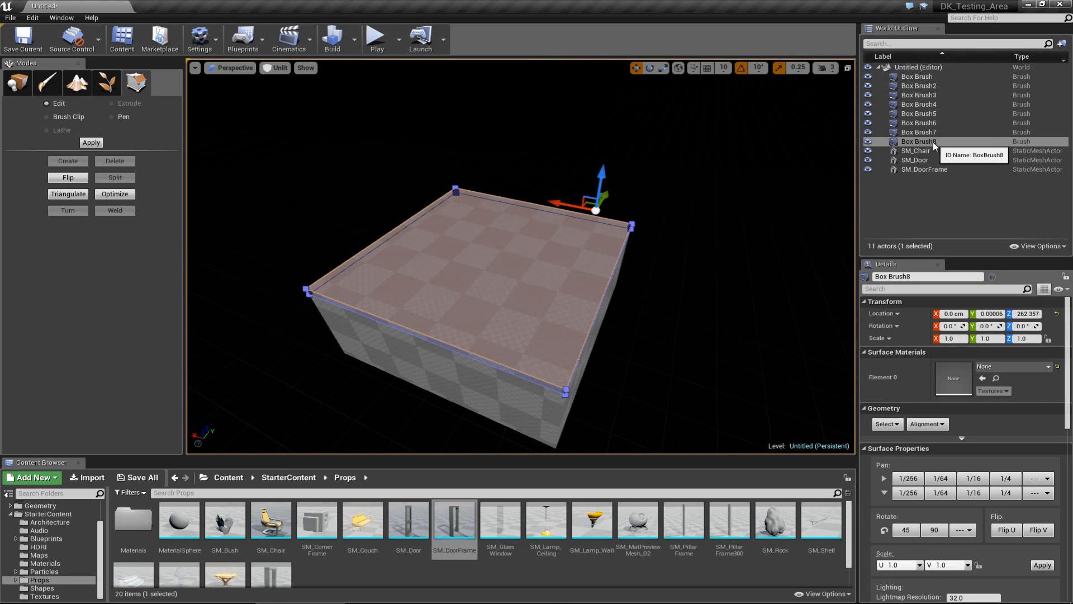
pyautogui.click(923, 276)
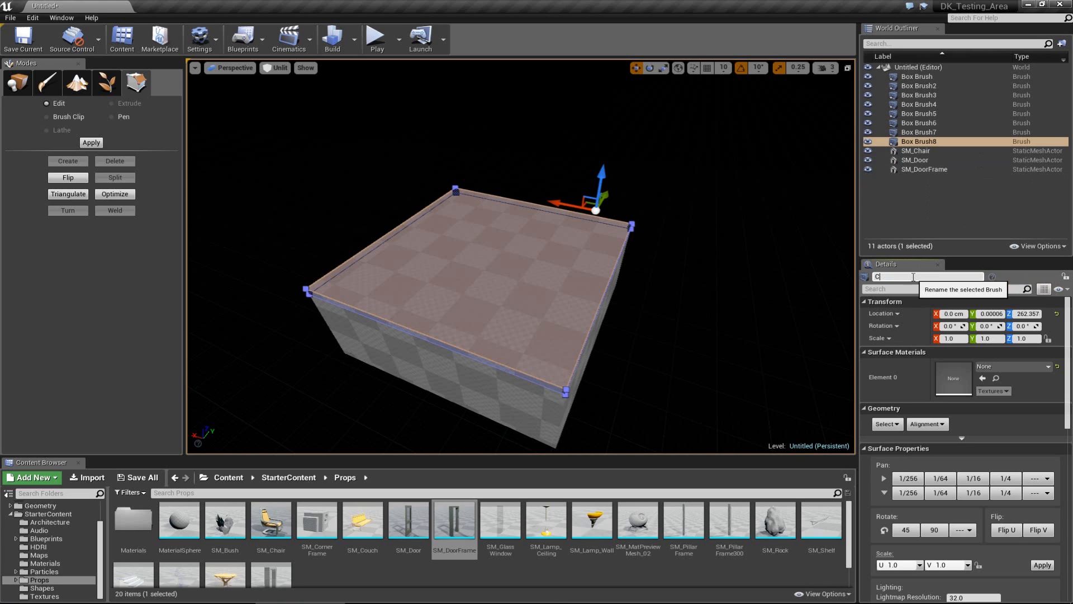
pyautogui.press('Return')
pyautogui.click(867, 141)
pyautogui.click(547, 176)
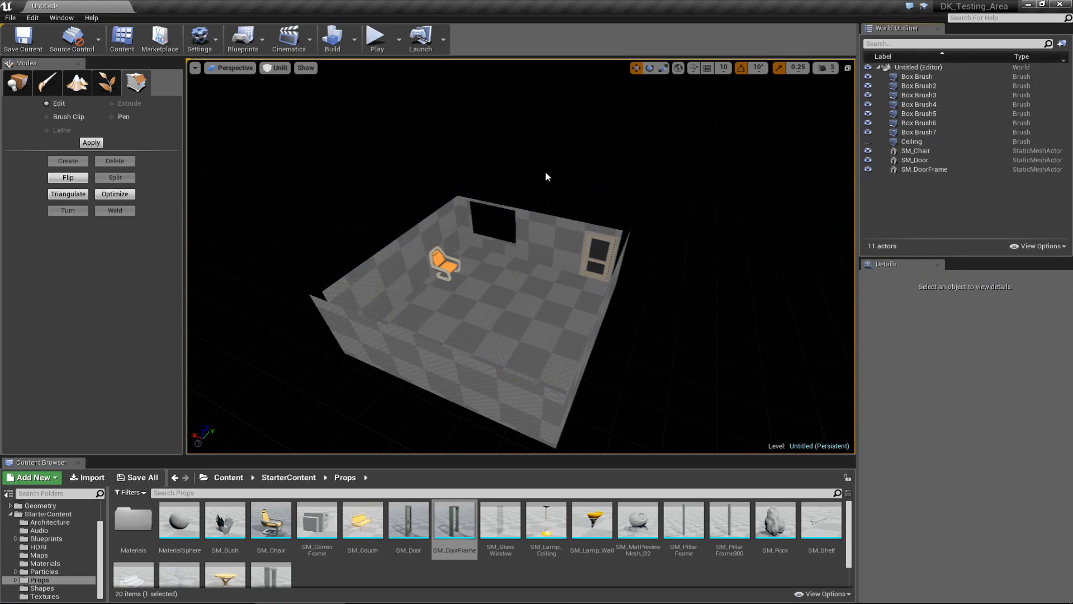
# Step: Place the SM_TableRound prop on the room's floor beside the chair
pyautogui.press('w')
pyautogui.moveTo(558, 182); pyautogui.dragTo(487, 253, button='right')
pyautogui.moveTo(450, 330); pyautogui.dragTo(402, 293, button='right')
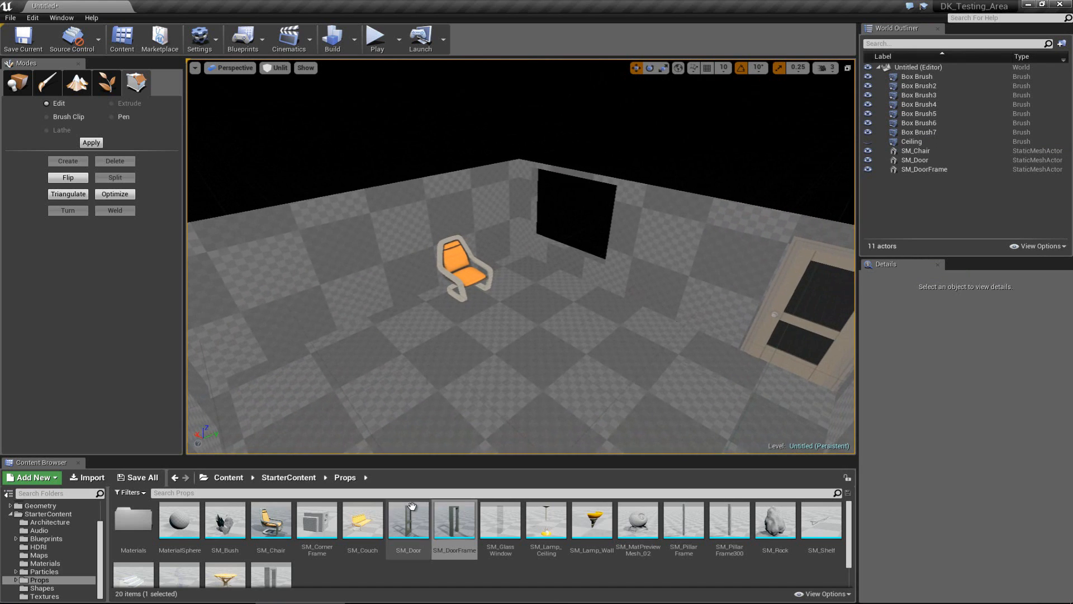
pyautogui.scroll(-1, 251, 545)
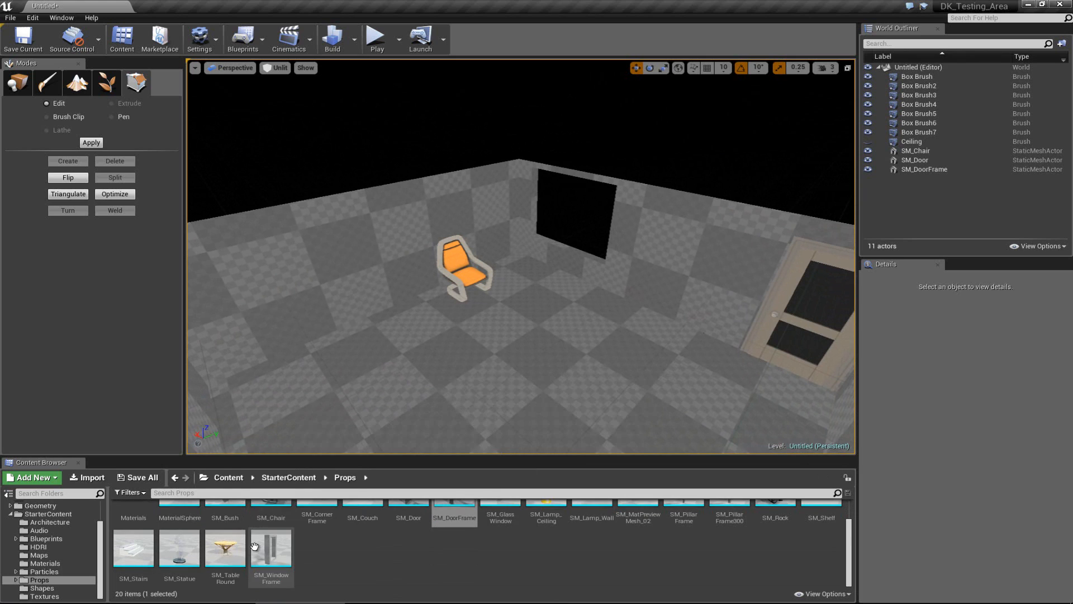
pyautogui.moveTo(223, 556); pyautogui.dragTo(523, 327)
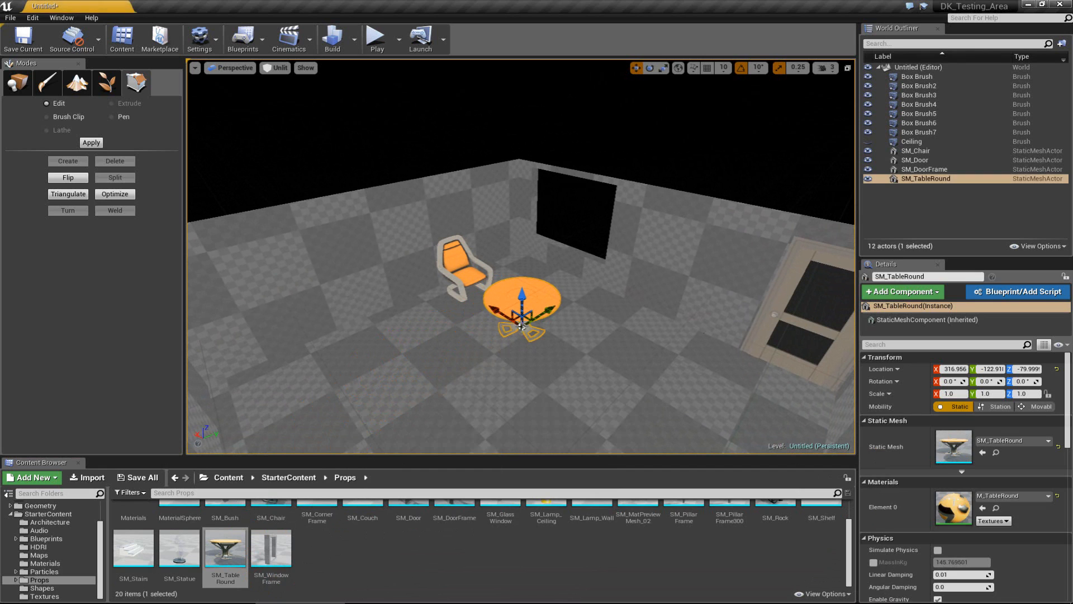
# Step: Slide the round table closer to the chair along the X axis and deselect it
pyautogui.click(469, 280)
pyautogui.moveTo(582, 334); pyautogui.dragTo(559, 325, button='right')
pyautogui.click(542, 318)
pyautogui.moveTo(518, 335); pyautogui.dragTo(487, 336)
pyautogui.click(509, 353)
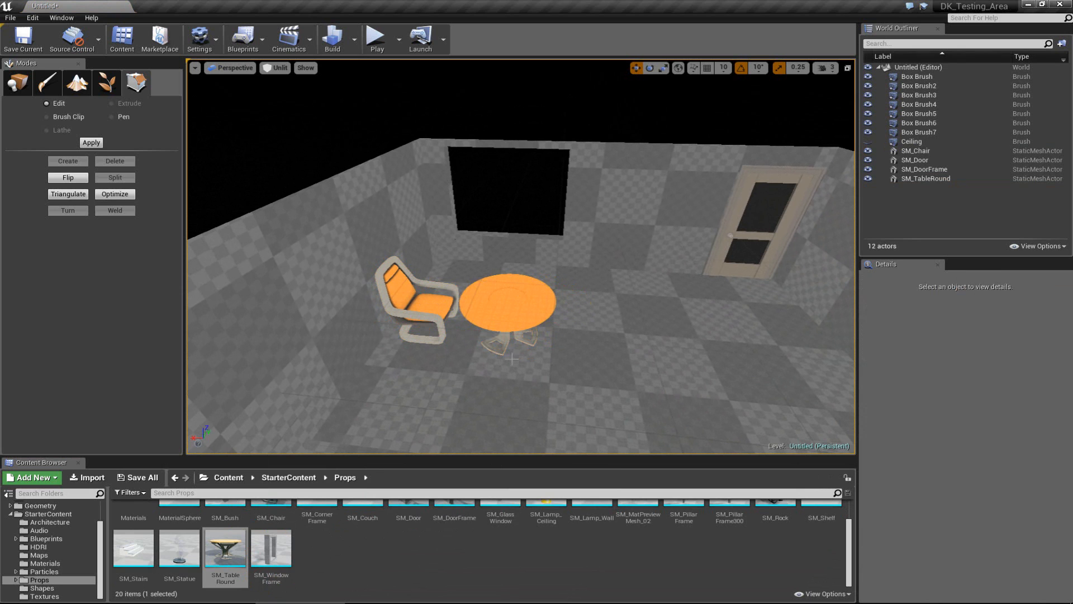
# Step: Place the SM_Statue prop on the middle of the round tabletop and deselect it
pyautogui.moveTo(510, 357); pyautogui.dragTo(428, 358, button='right')
pyautogui.scroll(2, 317, 545)
pyautogui.scroll(-2, 288, 546)
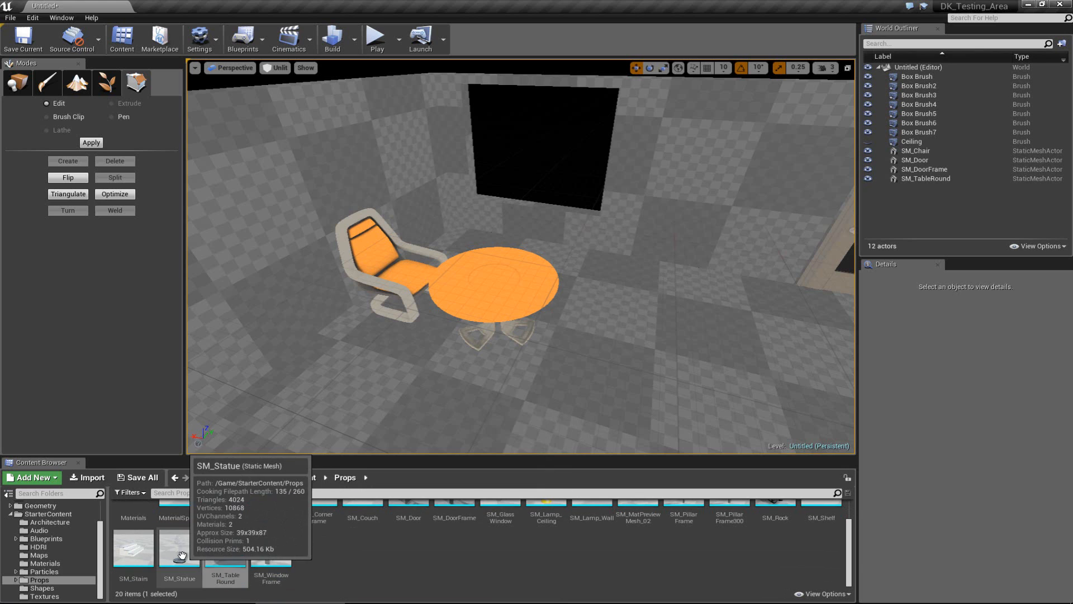
pyautogui.moveTo(179, 550); pyautogui.dragTo(494, 276)
pyautogui.click(555, 301)
pyautogui.moveTo(550, 300); pyautogui.dragTo(648, 384, button='right')
pyautogui.press('s')
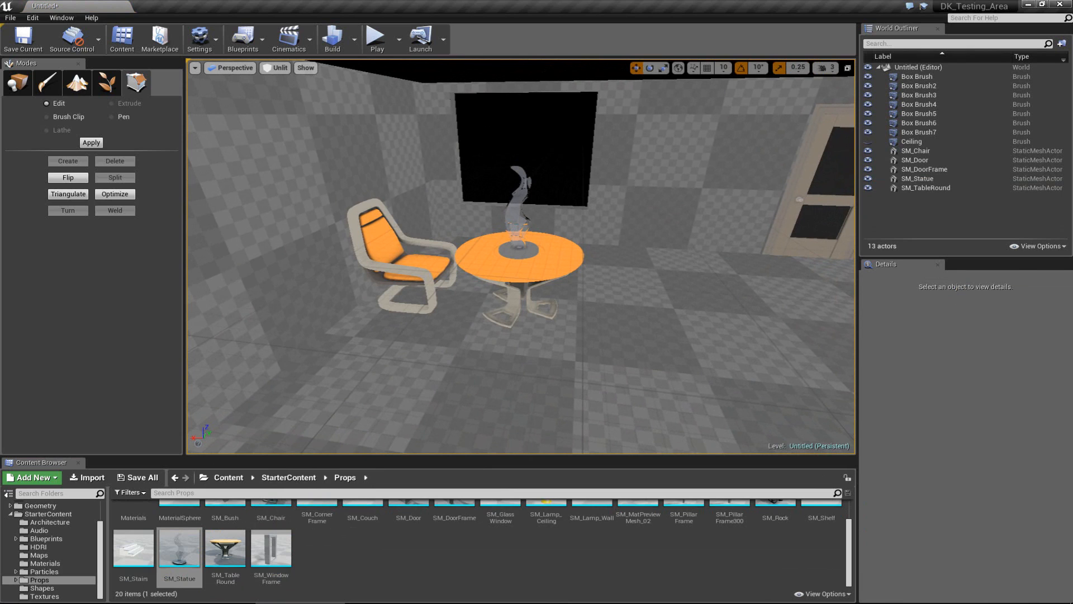
# Step: Raise the statue to a Z location of about 81.4 cm, then lower it by hand close to the tabletop at about -4.2 cm
pyautogui.click(521, 230)
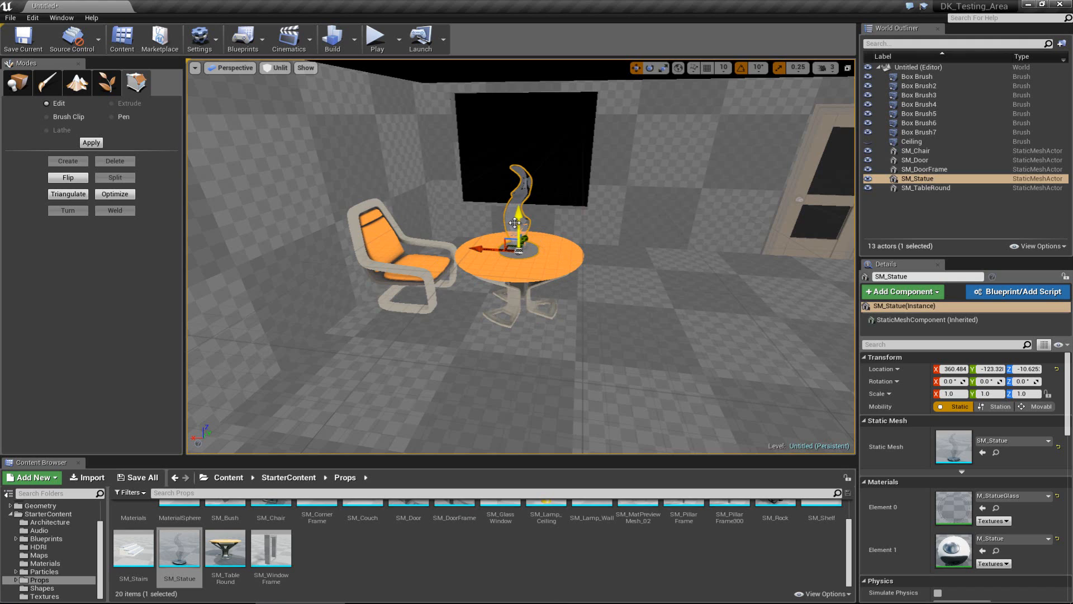
pyautogui.moveTo(517, 223); pyautogui.dragTo(520, 123)
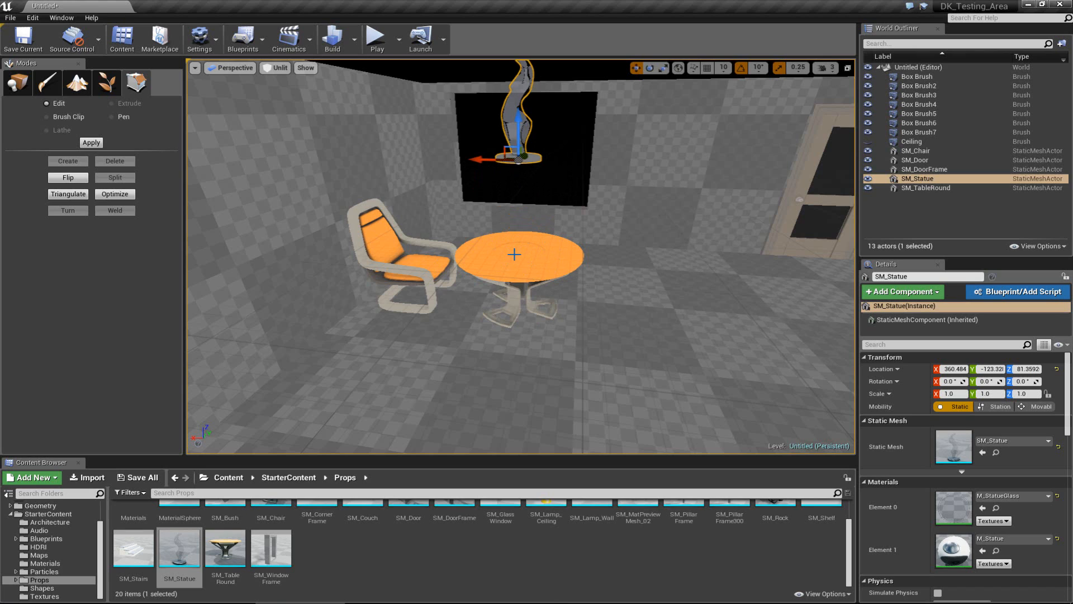
pyautogui.moveTo(515, 255); pyautogui.dragTo(530, 191, button='right')
pyautogui.press('w')
pyautogui.press('s')
pyautogui.scroll(-2, 529, 192)
pyautogui.moveTo(512, 144); pyautogui.dragTo(492, 285)
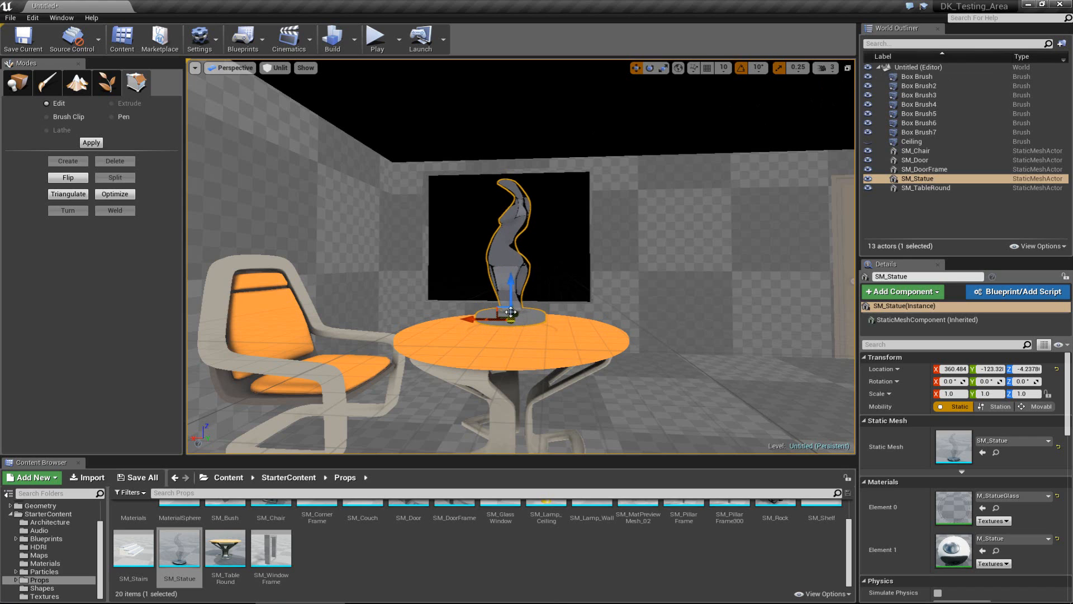
# Step: Raise the statue to a Z location of about 70.5 cm, snap it down onto the tabletop and deselect it
pyautogui.moveTo(507, 295); pyautogui.dragTo(513, 171)
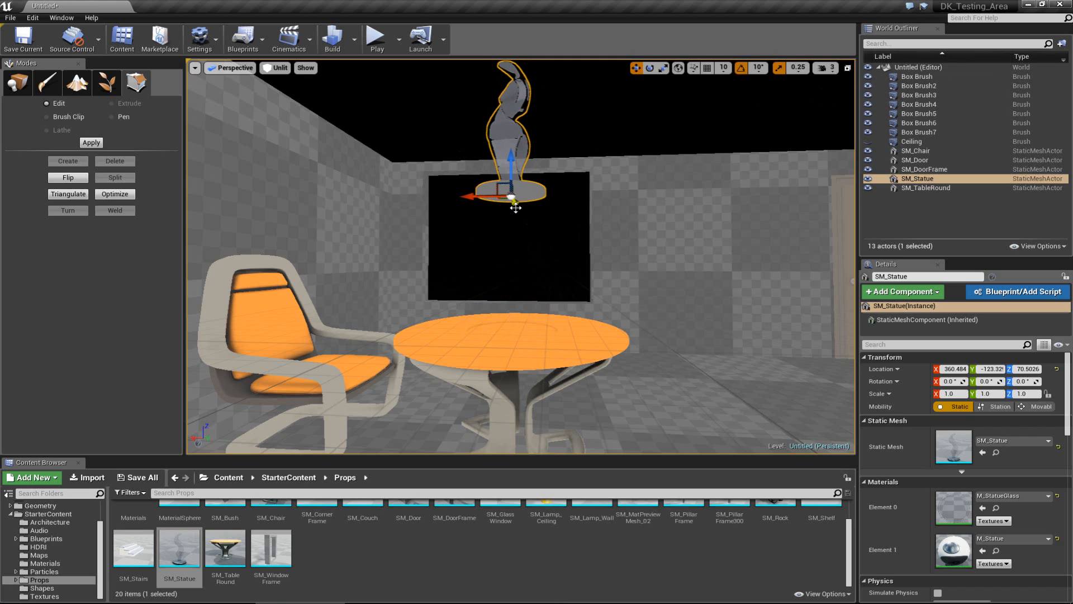
pyautogui.press('End')
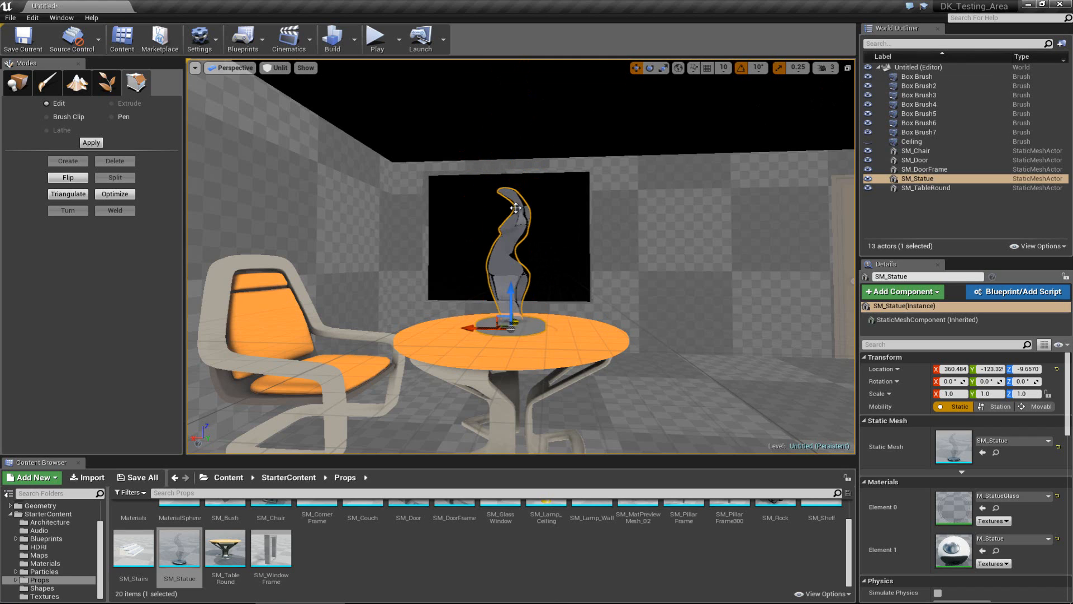
pyautogui.click(538, 203)
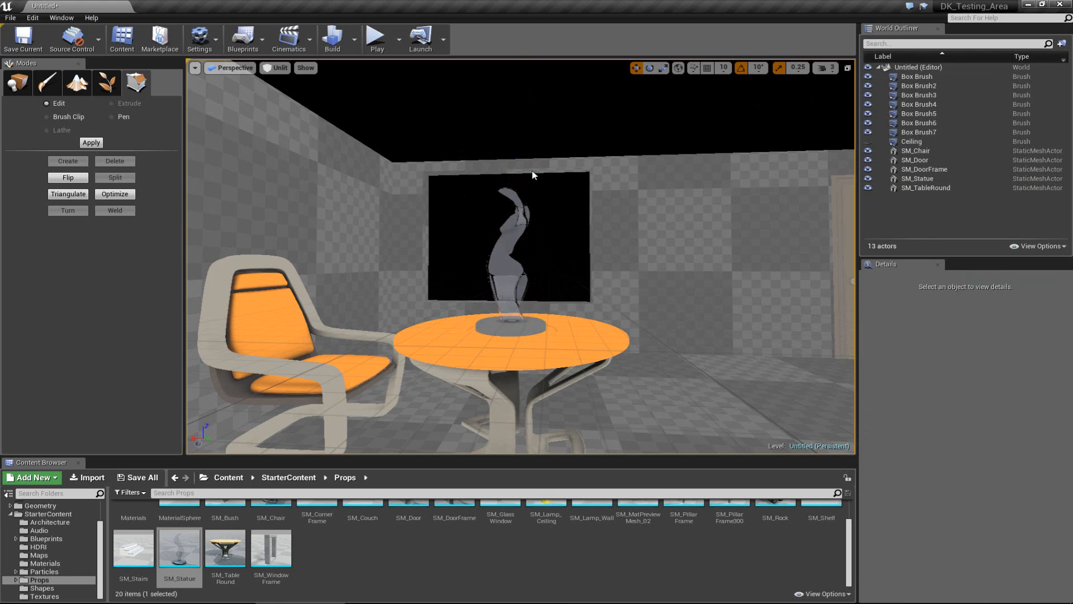
# Step: Move the statue off the table to a Y location of about -222.5 cm, snap it down to the floor and deselect it
pyautogui.moveTo(519, 352)
pyautogui.mouseDown(button='right')
pyautogui.moveTo(521, 363)
pyautogui.moveTo(565, 361)
pyautogui.moveTo(566, 384)
pyautogui.moveTo(511, 367)
pyautogui.mouseUp(button='right')
pyautogui.press('s')
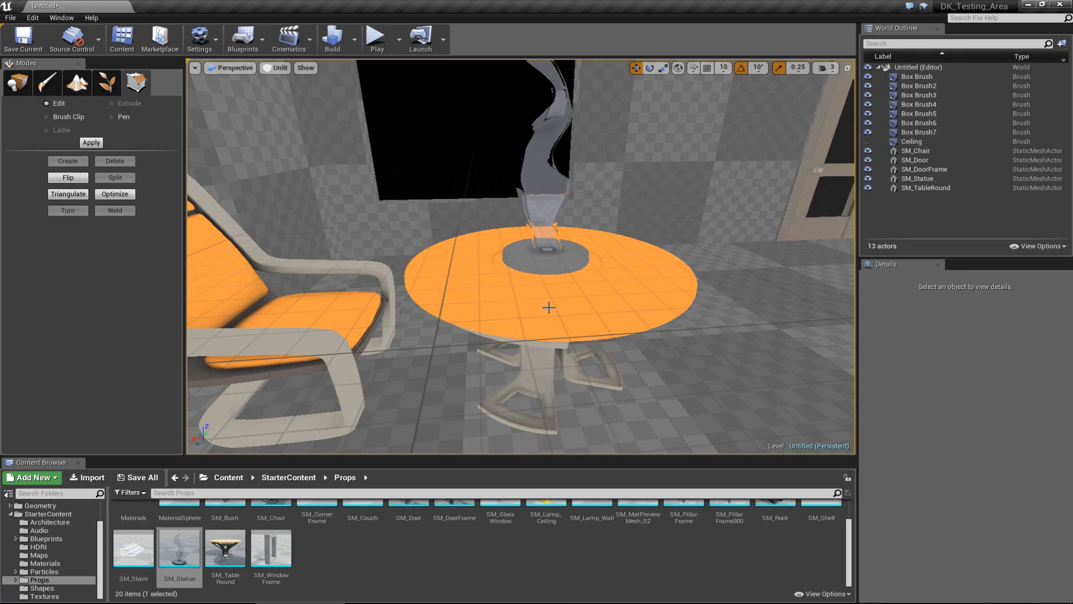
pyautogui.press('a')
pyautogui.moveTo(549, 307); pyautogui.dragTo(449, 275, button='right')
pyautogui.press('d')
pyautogui.press('s')
pyautogui.click(448, 275)
pyautogui.click(462, 220)
pyautogui.press('a')
pyautogui.moveTo(463, 220); pyautogui.dragTo(492, 230, button='right')
pyautogui.moveTo(450, 212); pyautogui.dragTo(553, 263)
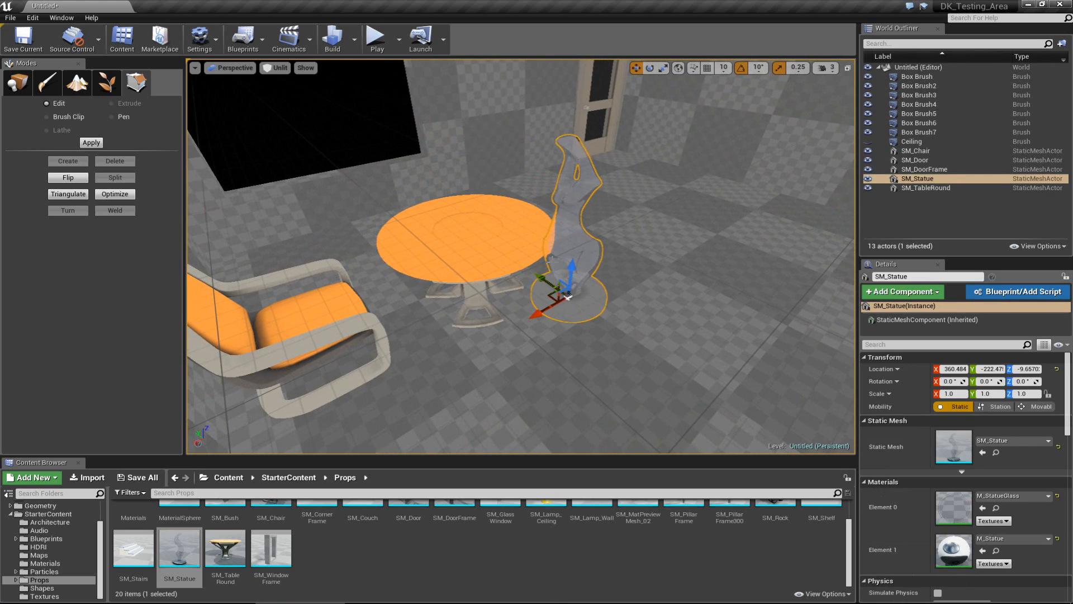
pyautogui.press('End')
pyautogui.press('Escape')
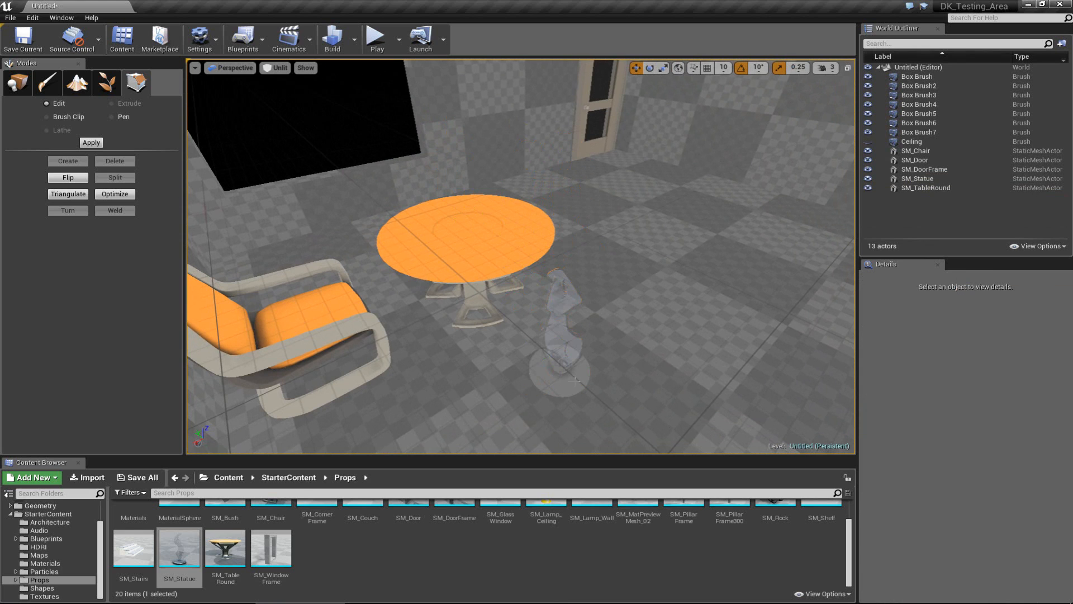
# Step: Move the statue along the floor to beneath the table's center, at about X 355.3 cm and Y -122 cm
pyautogui.press('w')
pyautogui.moveTo(552, 381); pyautogui.dragTo(590, 410, button='right')
pyautogui.press('d')
pyautogui.press('s')
pyautogui.press('s')
pyautogui.press('w')
pyautogui.click(562, 380)
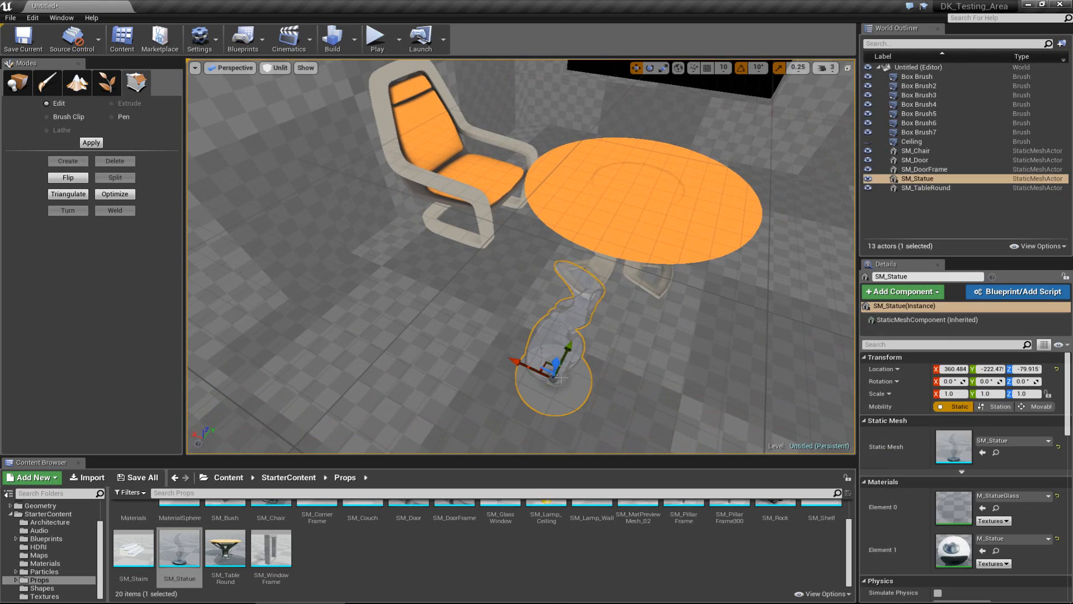
pyautogui.moveTo(546, 362); pyautogui.dragTo(610, 257)
pyautogui.keyDown('alt'); pyautogui.moveTo(626, 271); pyautogui.dragTo(811, 258); pyautogui.keyUp('alt')
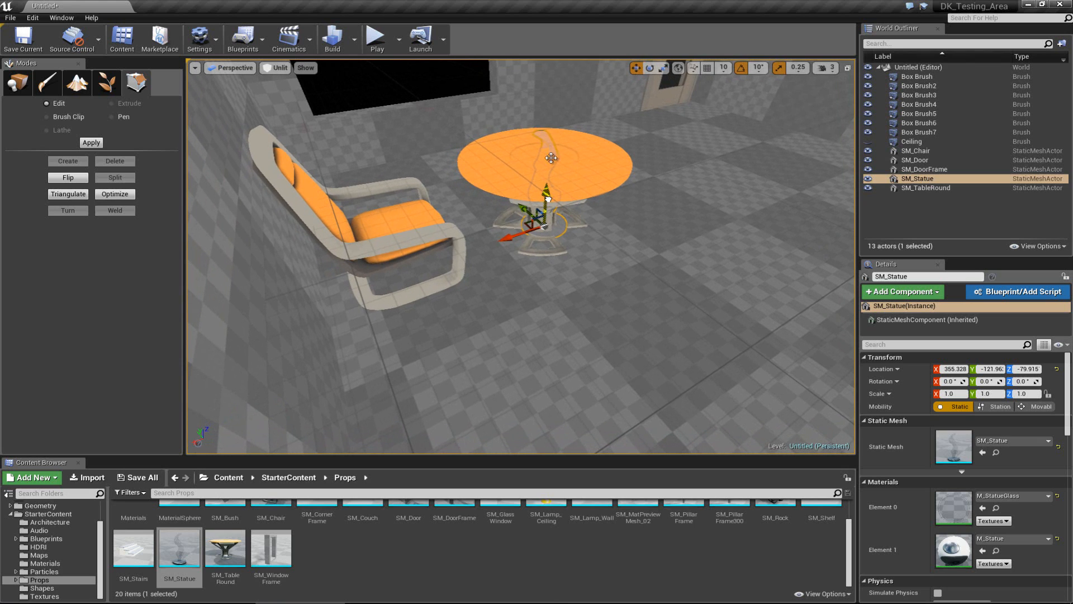
# Step: Raise the statue above the table to a Z location of about 30.3 cm and snap it down onto the tabletop
pyautogui.moveTo(548, 199); pyautogui.dragTo(550, 65)
pyautogui.moveTo(513, 252); pyautogui.dragTo(485, 351, button='right')
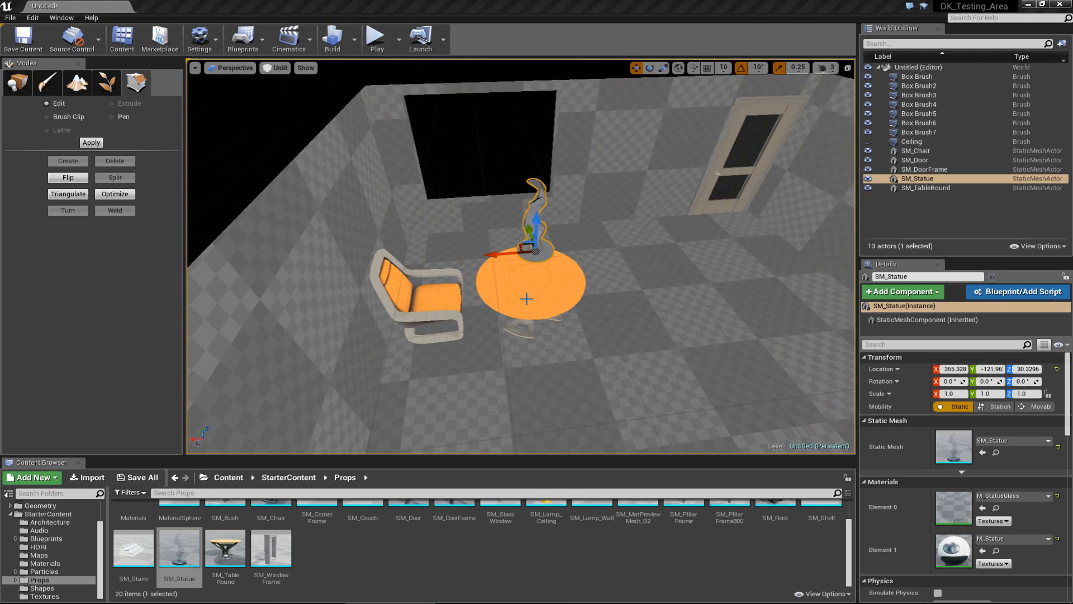
pyautogui.moveTo(526, 299); pyautogui.dragTo(535, 262, button='right')
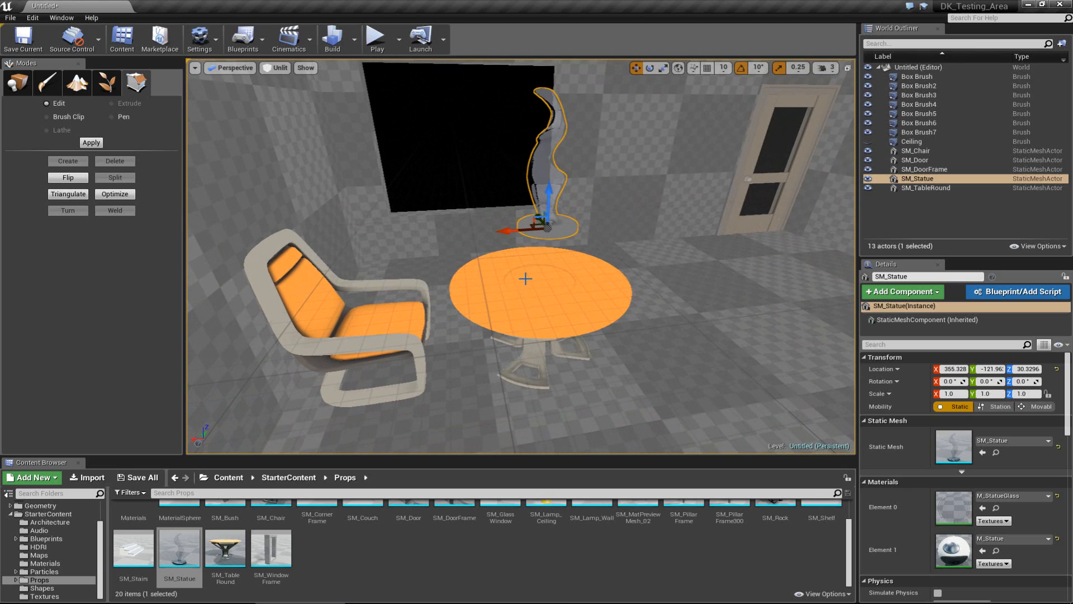
pyautogui.press('End')
# Step: Center the statue on the tabletop at about X 360.4 cm and Y -123.1 cm, and deselect it
pyautogui.moveTo(523, 299); pyautogui.dragTo(523, 301, button='right')
pyautogui.moveTo(525, 306); pyautogui.dragTo(518, 308)
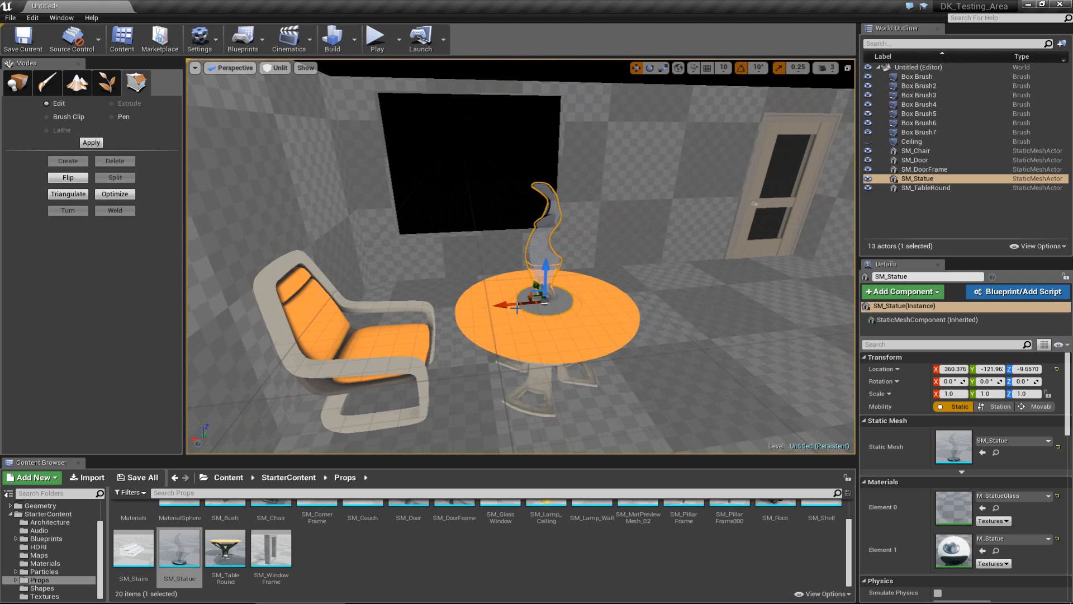
pyautogui.moveTo(517, 308); pyautogui.dragTo(489, 249, button='right')
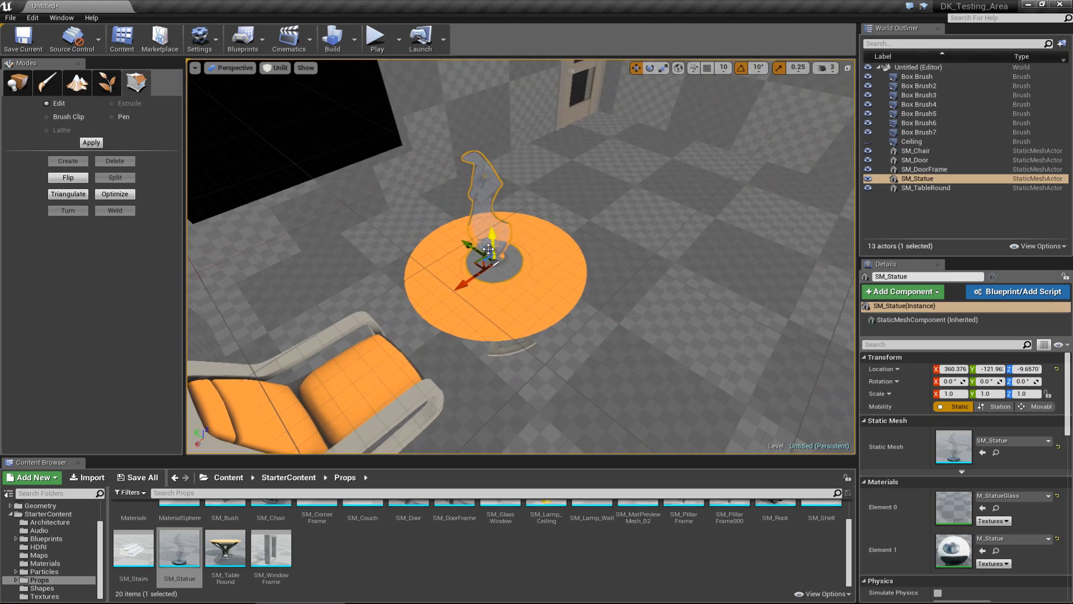
pyautogui.moveTo(476, 248); pyautogui.dragTo(477, 248)
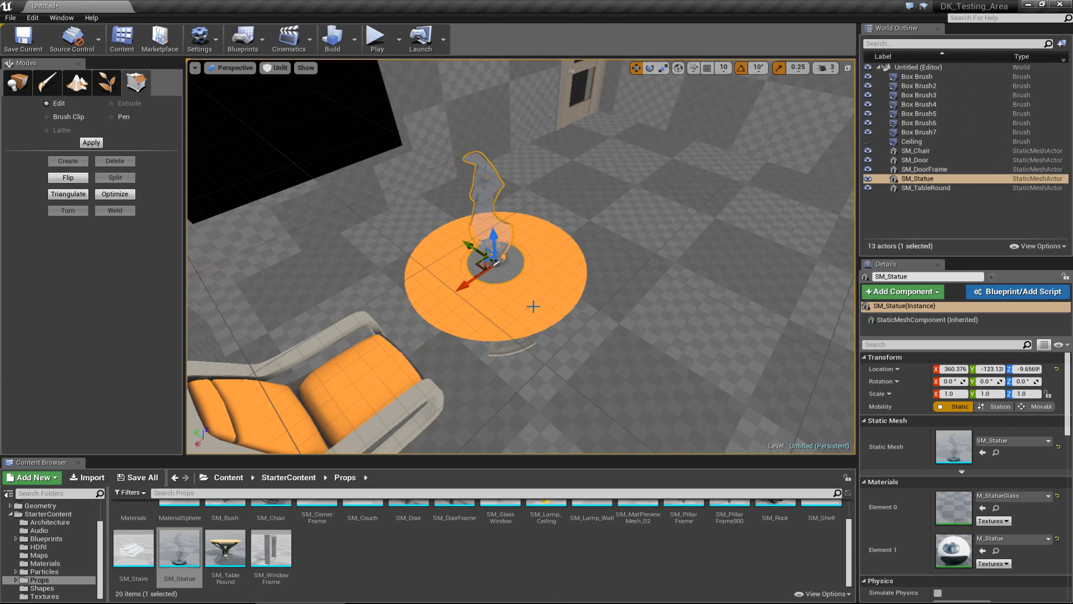
pyautogui.press('Escape')
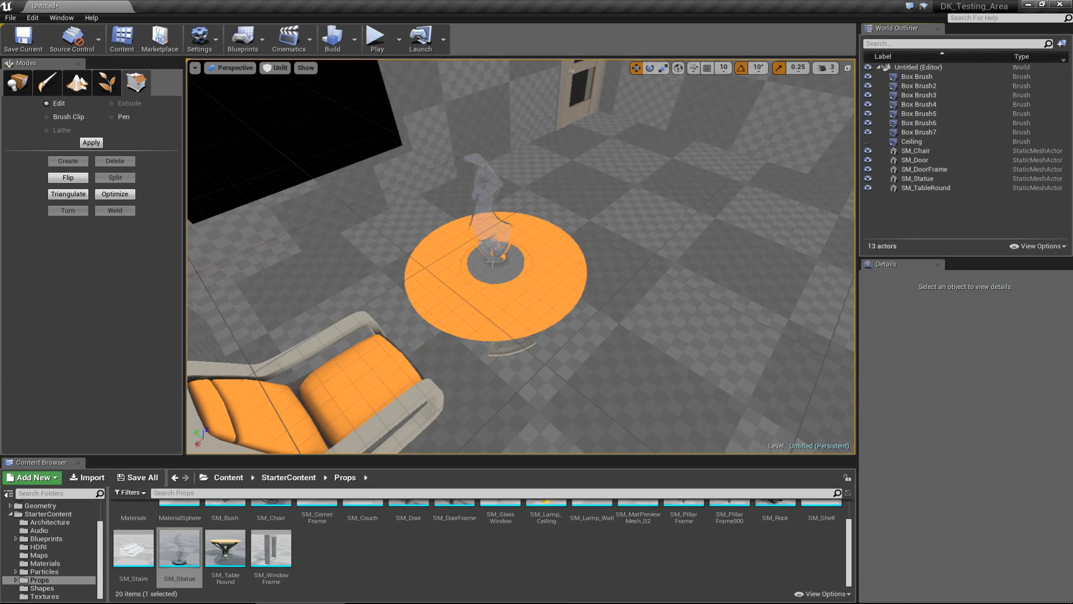
# Step: Try moving the round table on its own without the statue, and undo the move
pyautogui.click(517, 313)
pyautogui.moveTo(522, 321)
pyautogui.mouseDown(button='right')
pyautogui.moveTo(506, 341)
pyautogui.moveTo(431, 333)
pyautogui.moveTo(362, 301)
pyautogui.moveTo(520, 347)
pyautogui.moveTo(520, 313)
pyautogui.mouseUp(button='right')
pyautogui.press('s')
pyautogui.moveTo(544, 265)
pyautogui.mouseDown()
pyautogui.moveTo(559, 246)
pyautogui.moveTo(654, 355)
pyautogui.moveTo(559, 218)
pyautogui.moveTo(544, 233)
pyautogui.moveTo(562, 322)
pyautogui.moveTo(536, 291)
pyautogui.moveTo(545, 276)
pyautogui.mouseUp()
pyautogui.hotkey('ctrl', 'z')
# Step: Attach the statue to the round table as its child in the actor hierarchy, and deselect it
pyautogui.click(564, 213)
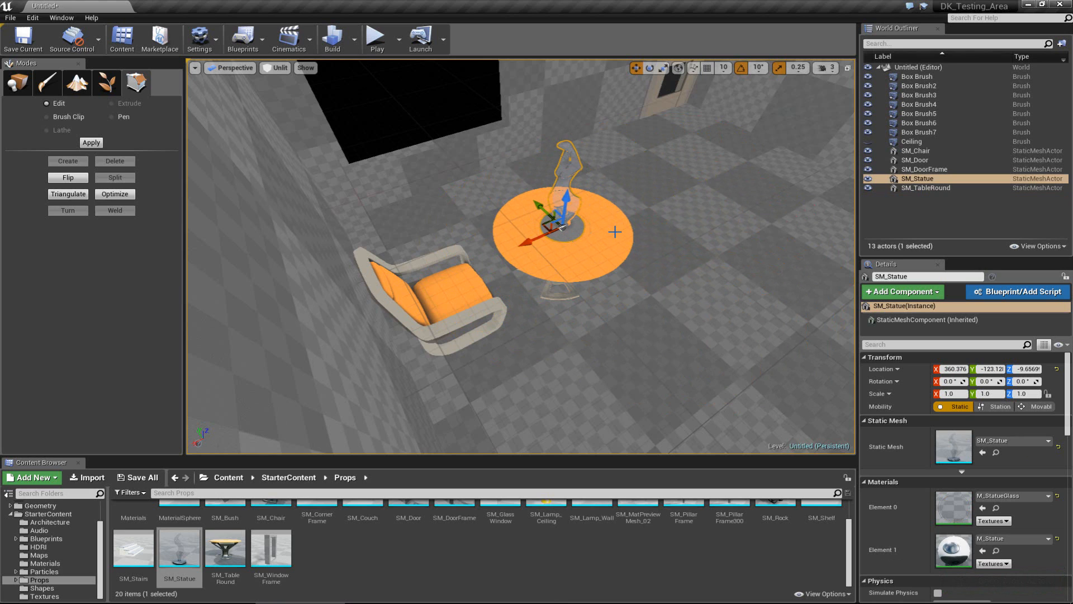
pyautogui.press('Escape')
pyautogui.click(571, 254)
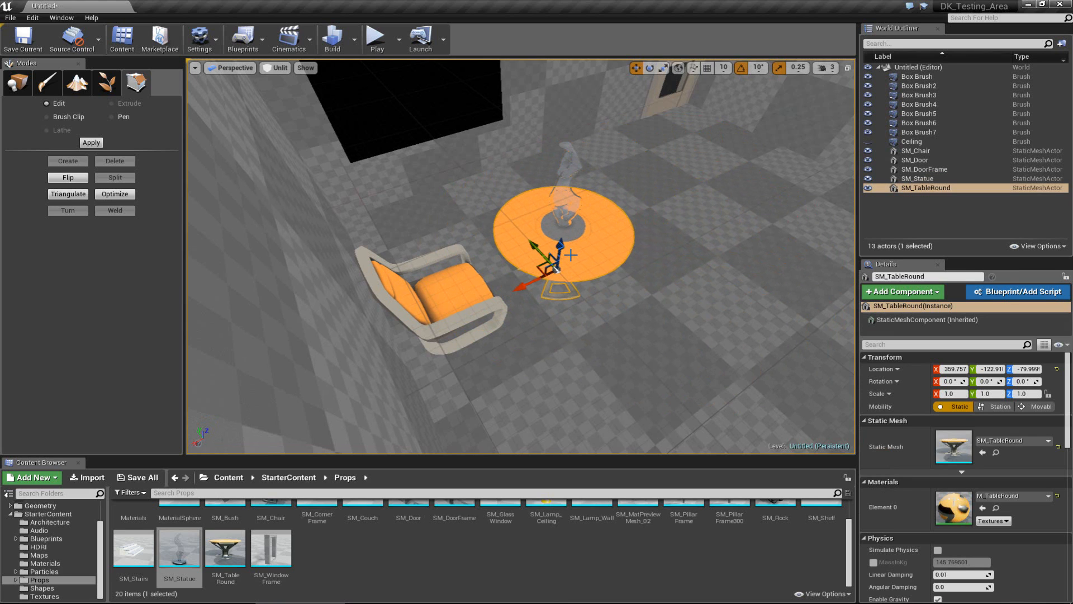
pyautogui.moveTo(571, 255); pyautogui.dragTo(561, 263, button='right')
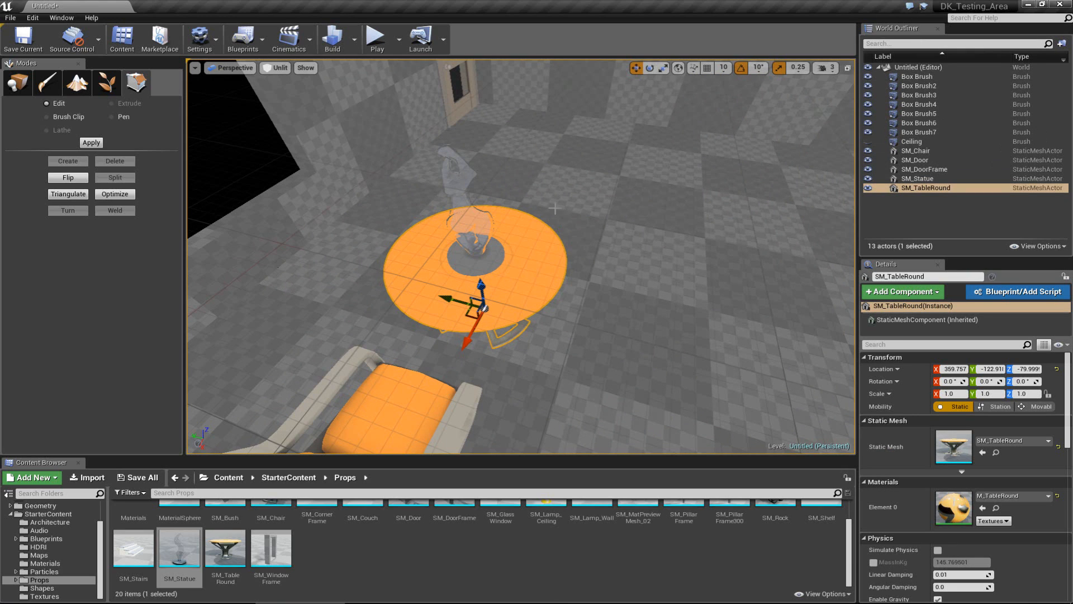
pyautogui.click(480, 229)
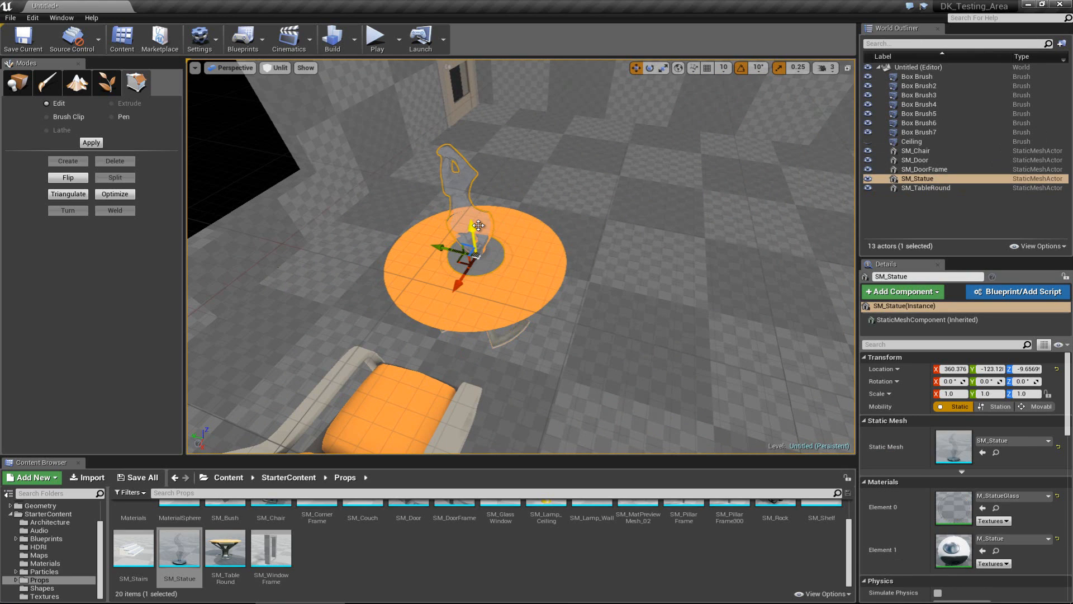
pyautogui.moveTo(927, 176); pyautogui.dragTo(940, 189)
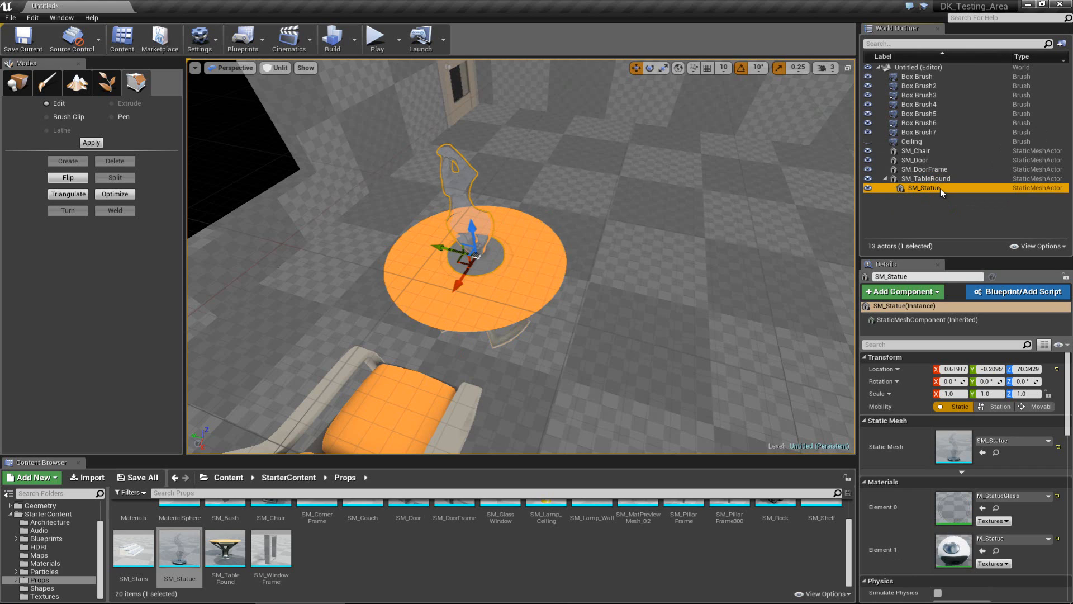
pyautogui.click(926, 218)
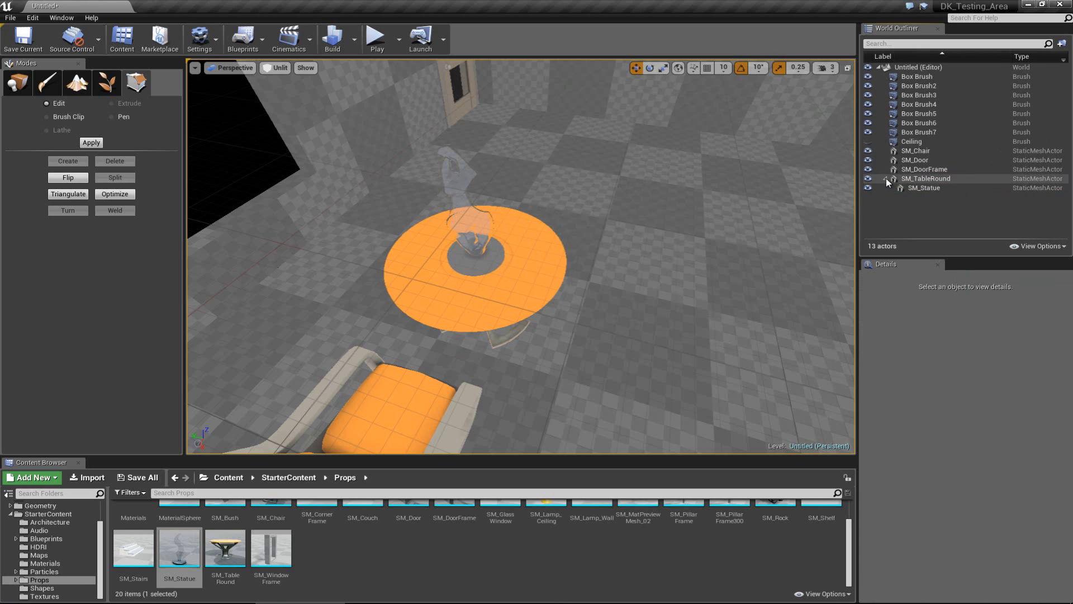
# Step: Collapse the table's hierarchy, try moving the round table together with its attached statue, and undo the move
pyautogui.click(886, 179)
pyautogui.click(542, 272)
pyautogui.moveTo(470, 317)
pyautogui.mouseDown()
pyautogui.moveTo(491, 292)
pyautogui.moveTo(628, 307)
pyautogui.moveTo(503, 318)
pyautogui.moveTo(407, 252)
pyautogui.moveTo(553, 235)
pyautogui.moveTo(503, 305)
pyautogui.moveTo(447, 312)
pyautogui.moveTo(472, 289)
pyautogui.moveTo(480, 320)
pyautogui.mouseUp()
pyautogui.hotkey('ctrl', 'z')
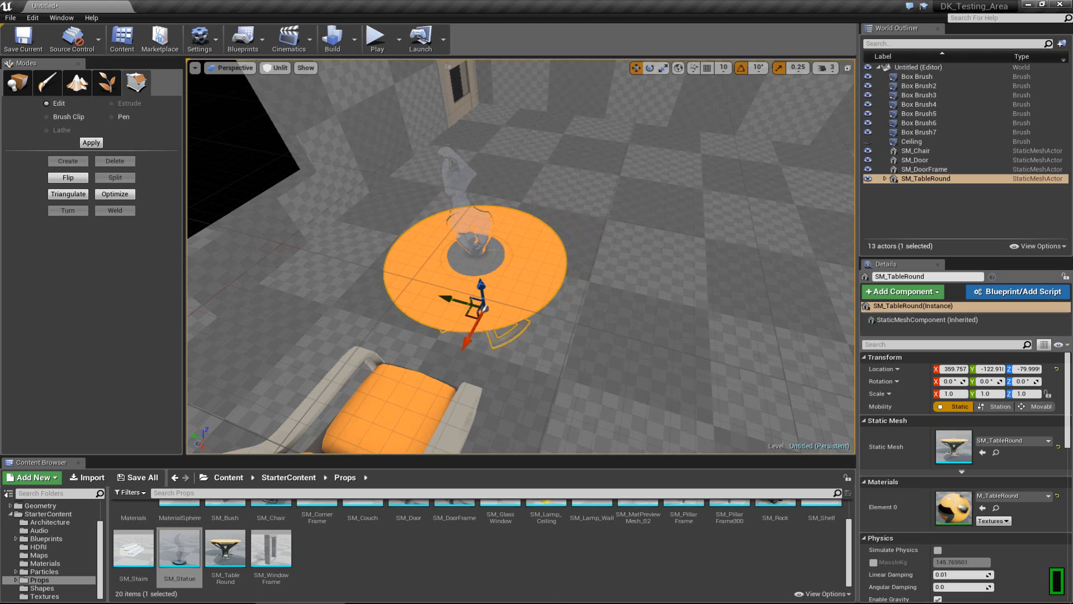
pyautogui.keyDown('alt'); pyautogui.moveTo(553, 289); pyautogui.dragTo(402, 215); pyautogui.keyUp('alt')
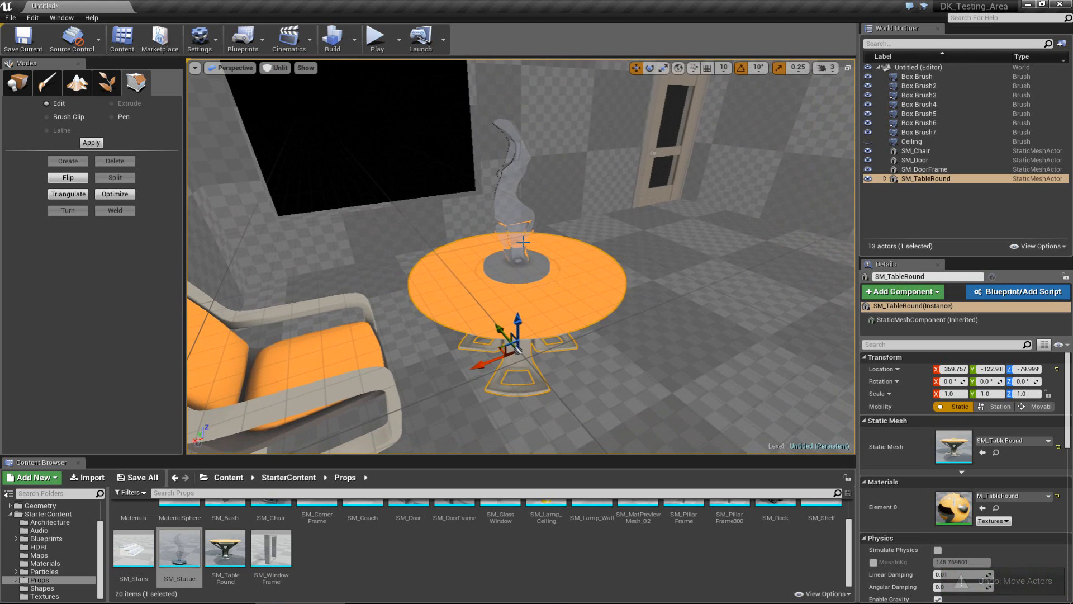
# Step: Expand the table's hierarchy, move only the attached statue to about X 5.4 and Y 6.5 cm relative to the table, and undo the move
pyautogui.click(885, 179)
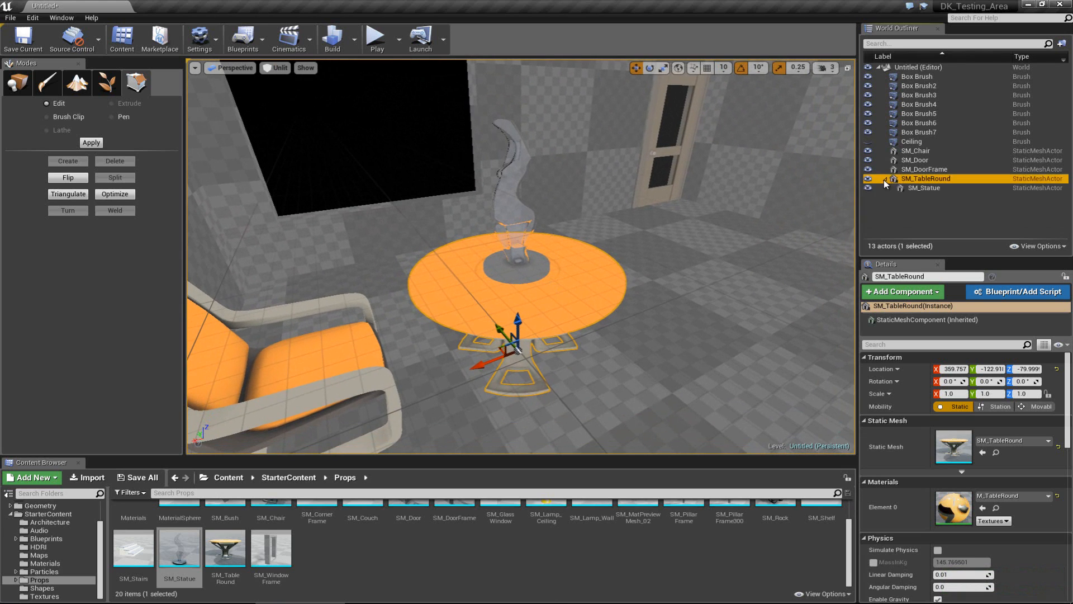
pyautogui.click(922, 188)
pyautogui.moveTo(500, 268)
pyautogui.mouseDown()
pyautogui.moveTo(637, 297)
pyautogui.moveTo(509, 291)
pyautogui.moveTo(504, 276)
pyautogui.mouseUp()
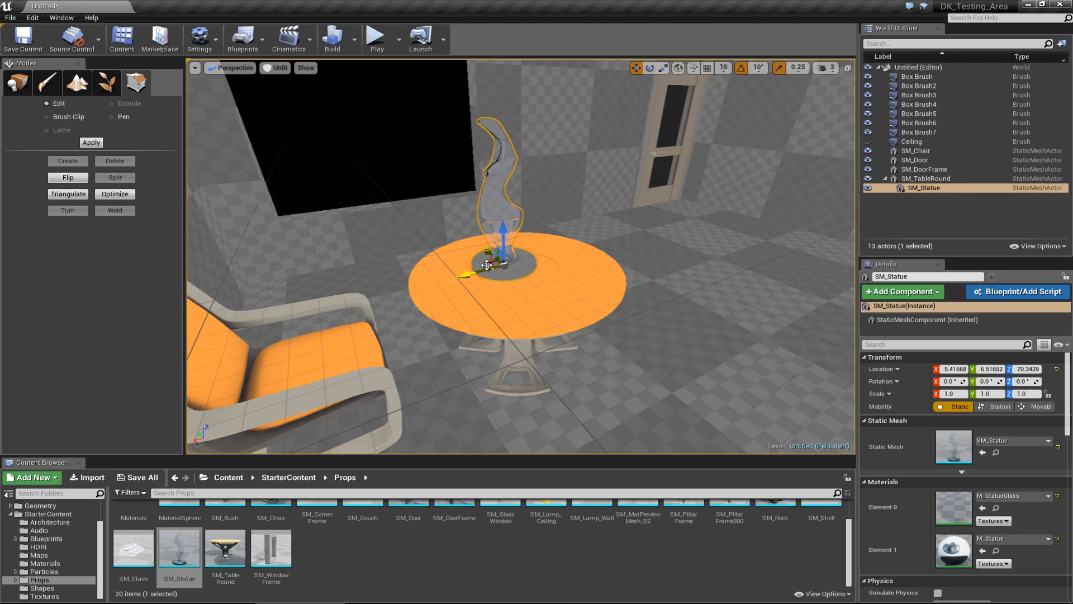
pyautogui.hotkey('ctrl', 'z')
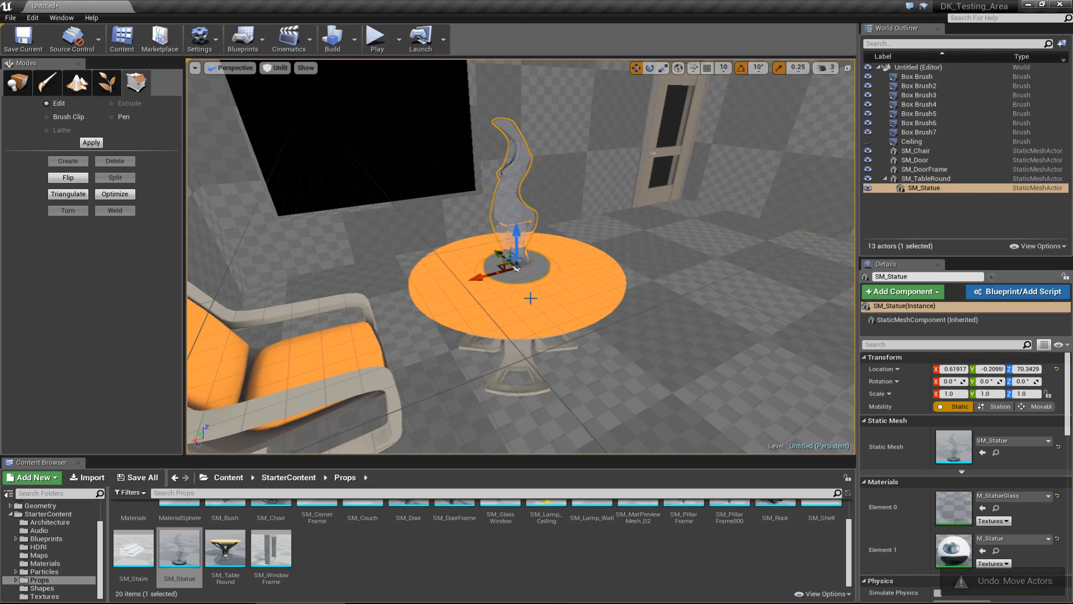
# Step: Inspect the statue and table in the room from several angles, and deselect the statue
pyautogui.moveTo(529, 307); pyautogui.dragTo(684, 261, button='right')
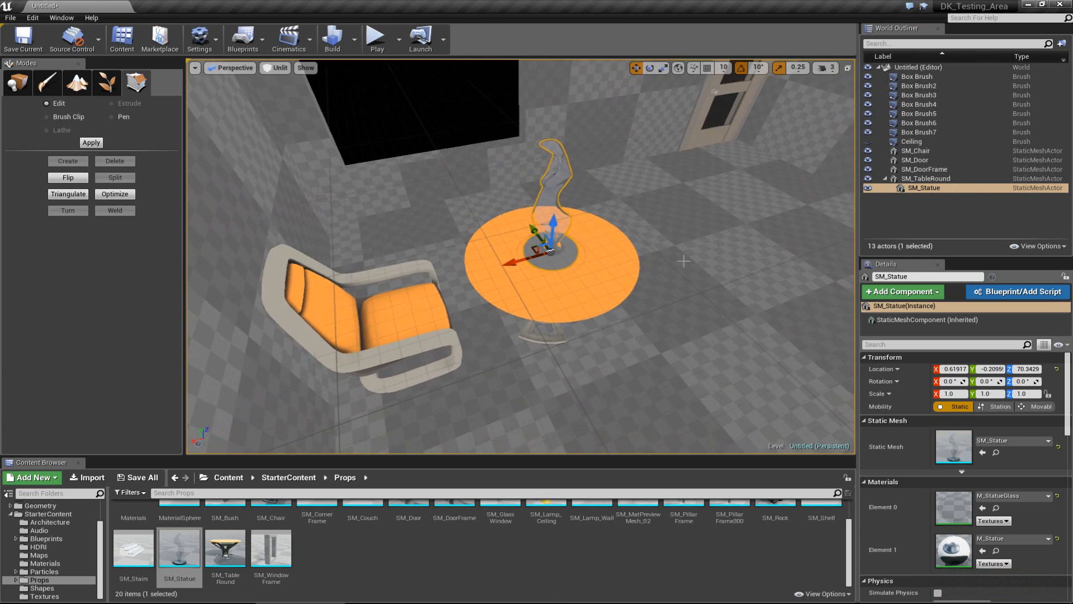
pyautogui.doubleClick(930, 188)
pyautogui.moveTo(417, 218); pyautogui.dragTo(448, 229, button='right')
pyautogui.moveTo(480, 280); pyautogui.dragTo(515, 291, button='right')
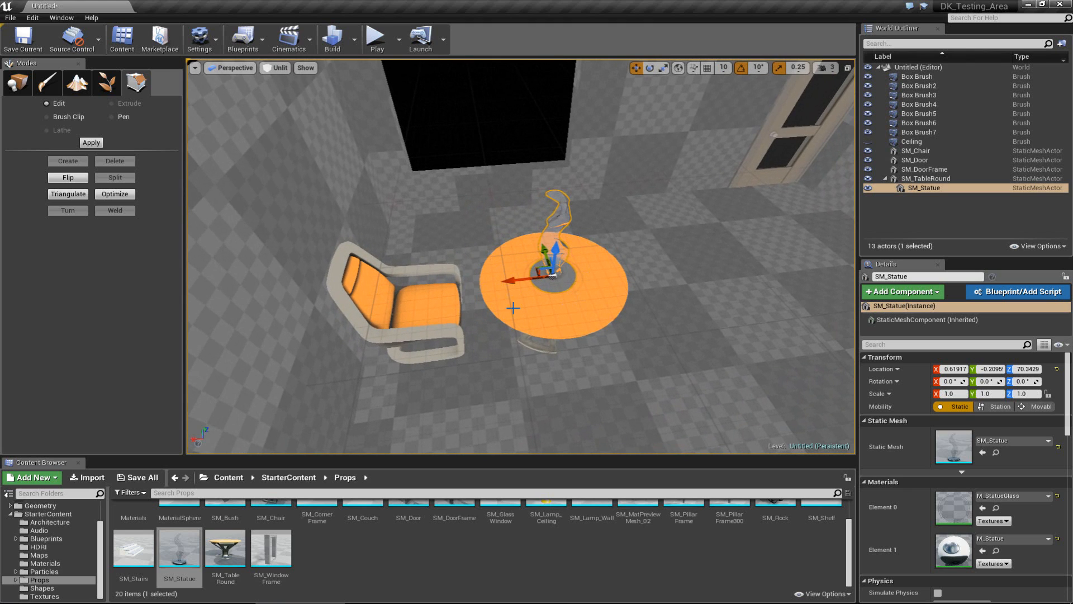
pyautogui.moveTo(525, 272); pyautogui.dragTo(473, 238, button='right')
pyautogui.press('Escape')
pyautogui.moveTo(547, 289); pyautogui.dragTo(554, 466, button='right')
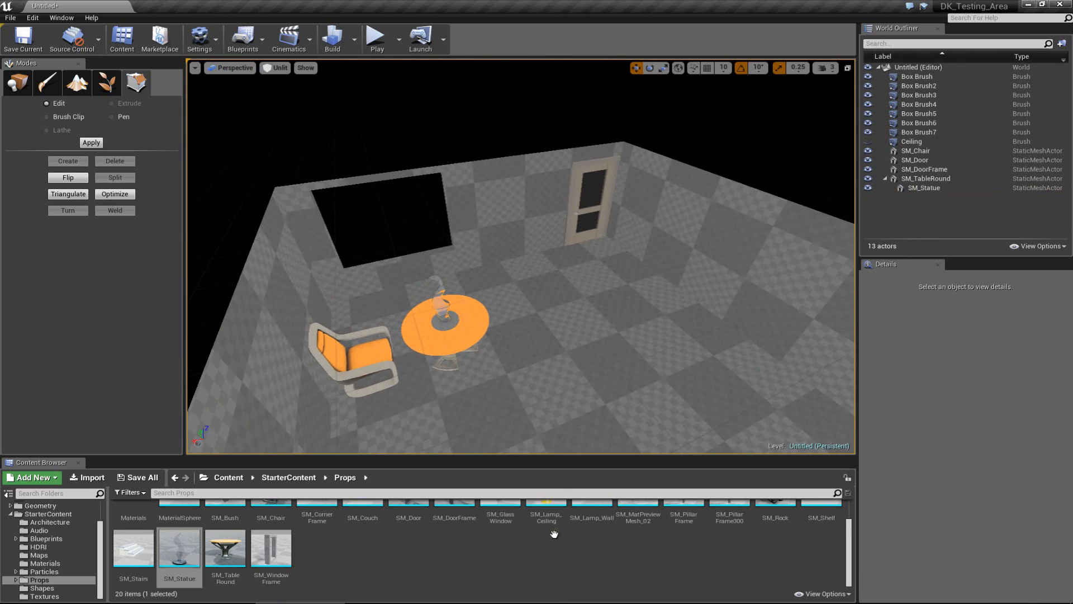
# Step: Place the SM_Lamp_Ceiling prop at about X 222 cm and Y -239 cm, and raise it to a Z location of about 261.9 cm
pyautogui.scroll(1, 554, 534)
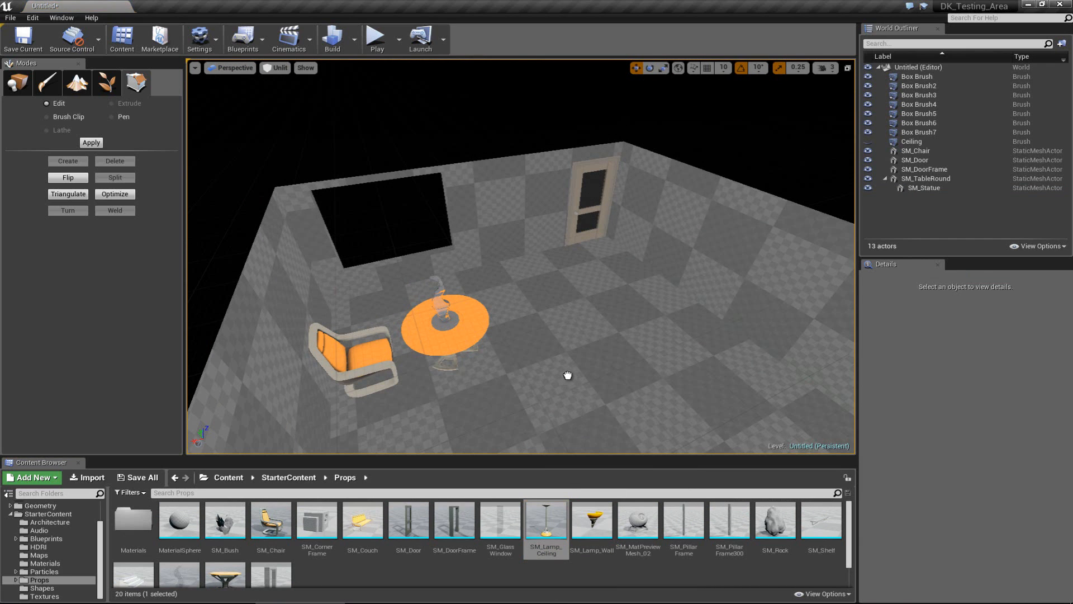
pyautogui.moveTo(567, 375); pyautogui.dragTo(568, 375)
pyautogui.moveTo(567, 375); pyautogui.dragTo(569, 407, button='right')
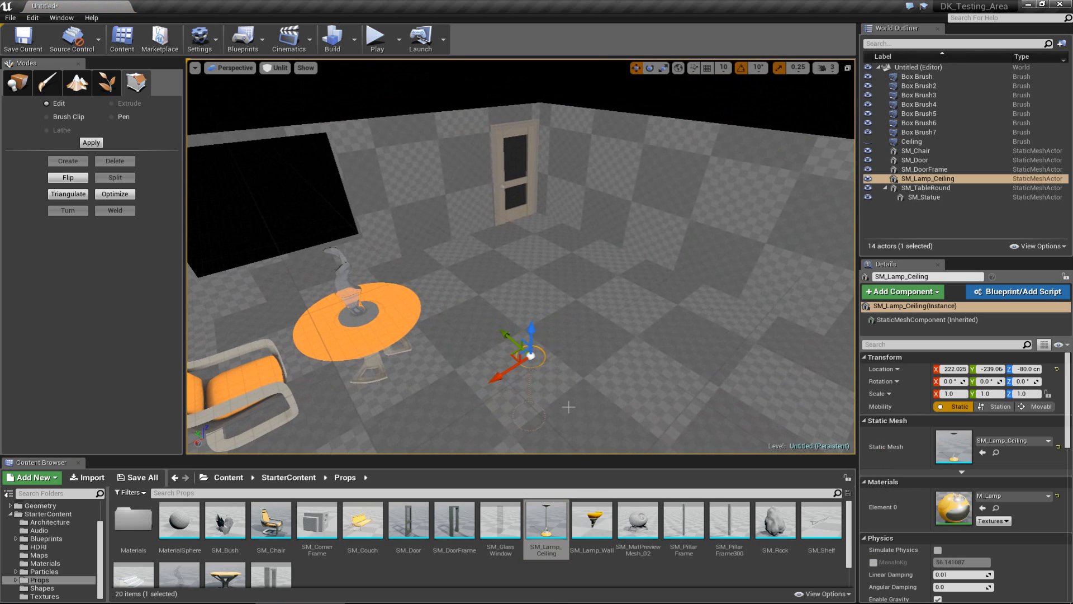
pyautogui.moveTo(532, 335); pyautogui.dragTo(540, 90)
pyautogui.moveTo(527, 186); pyautogui.dragTo(514, 250, button='right')
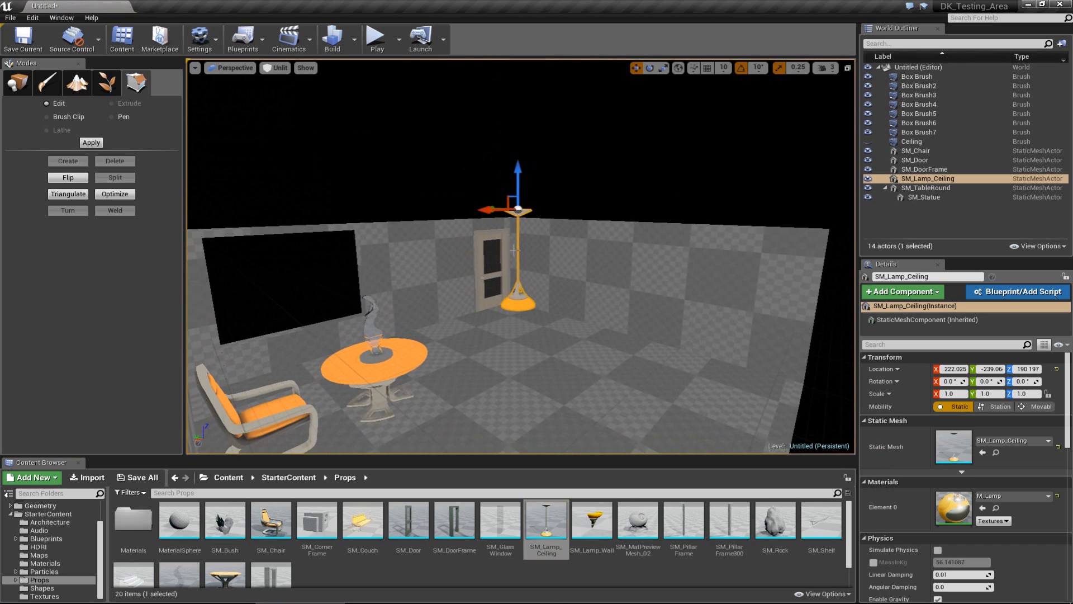
pyautogui.moveTo(517, 175); pyautogui.dragTo(512, 120)
# Step: Unhide the Ceiling brush, deselect the lamp and check how it hangs inside the room
pyautogui.click(868, 142)
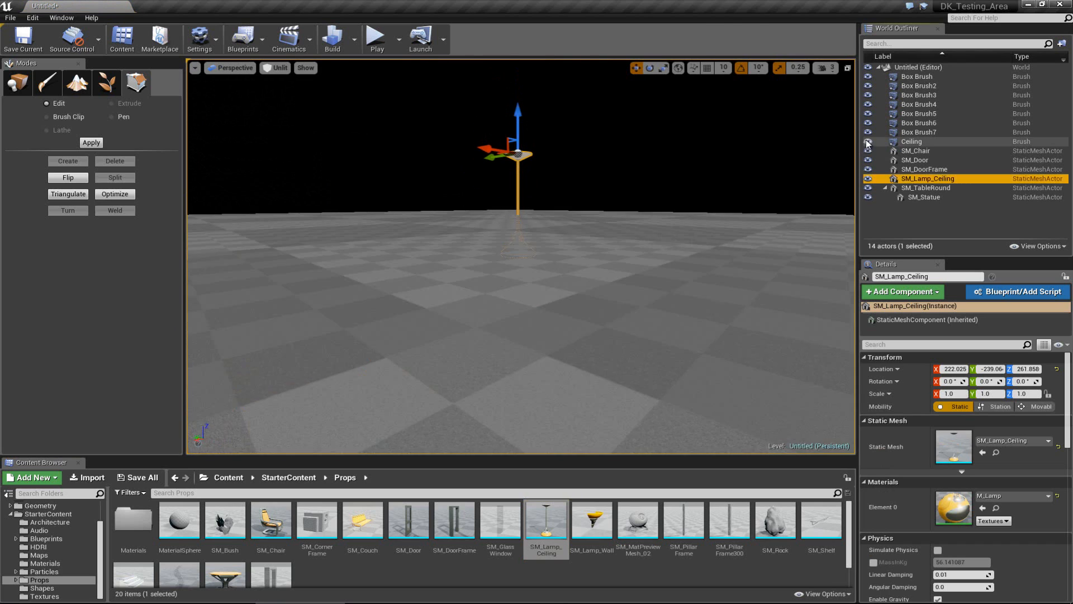
pyautogui.moveTo(520, 294)
pyautogui.mouseDown(button='right')
pyautogui.moveTo(491, 372)
pyautogui.moveTo(530, 257)
pyautogui.moveTo(376, 281)
pyautogui.mouseUp(button='right')
pyautogui.click(534, 305)
pyautogui.moveTo(538, 284); pyautogui.dragTo(740, 163, button='right')
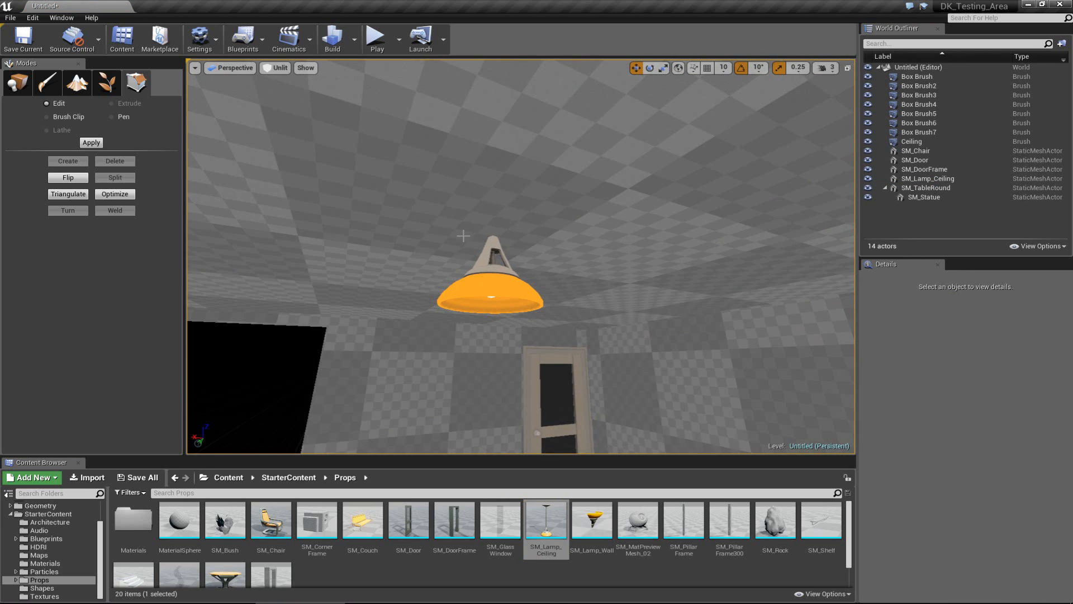
pyautogui.moveTo(508, 222); pyautogui.dragTo(467, 398, button='right')
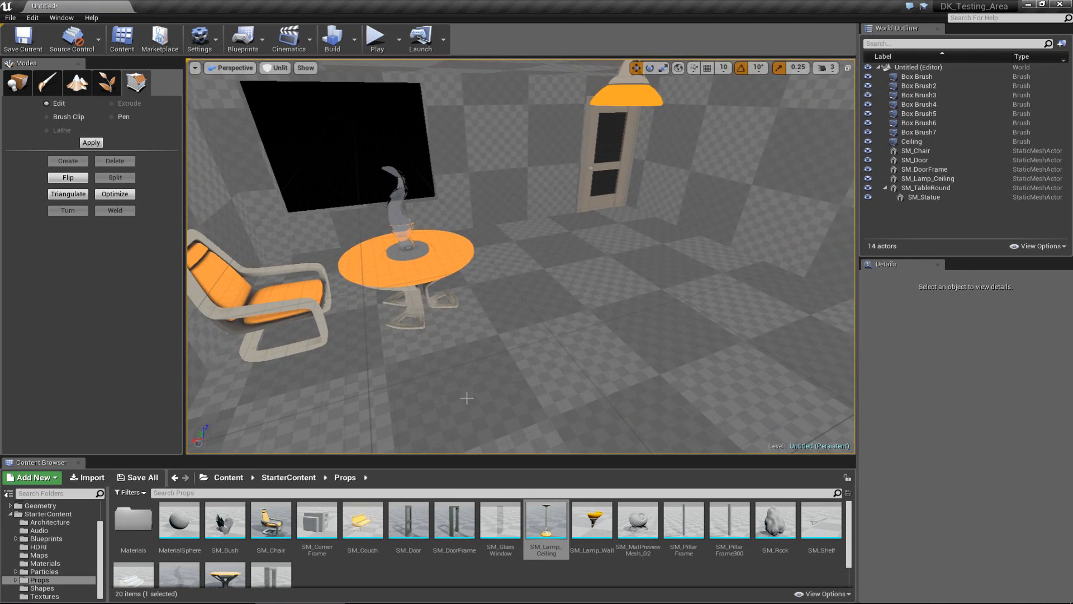
# Step: Switch to the Place mode, preview the room in the Lit view mode and return to Unlit
pyautogui.click(17, 82)
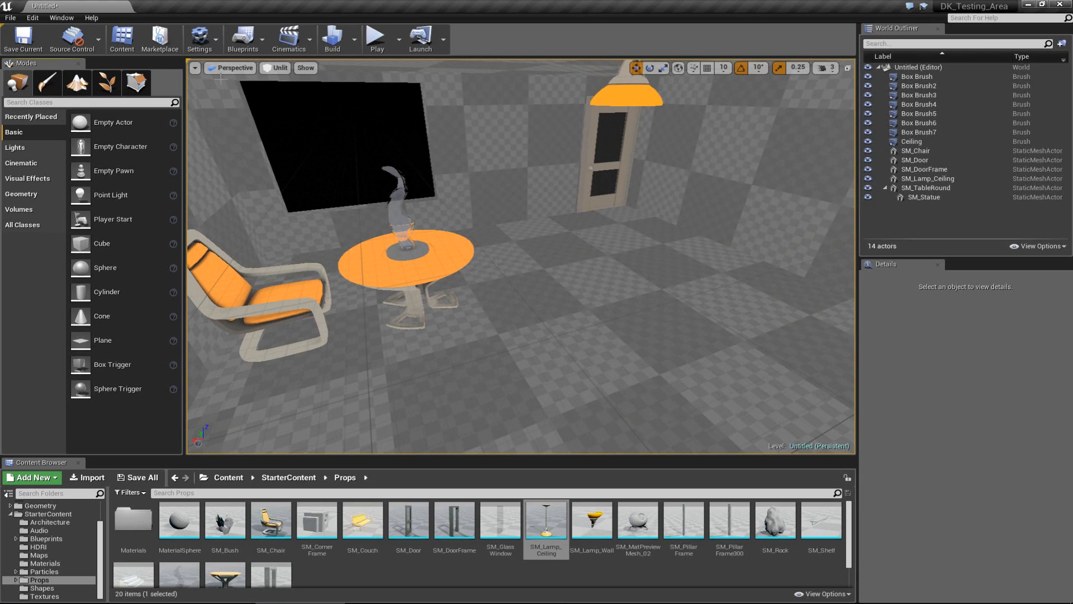
pyautogui.click(281, 69)
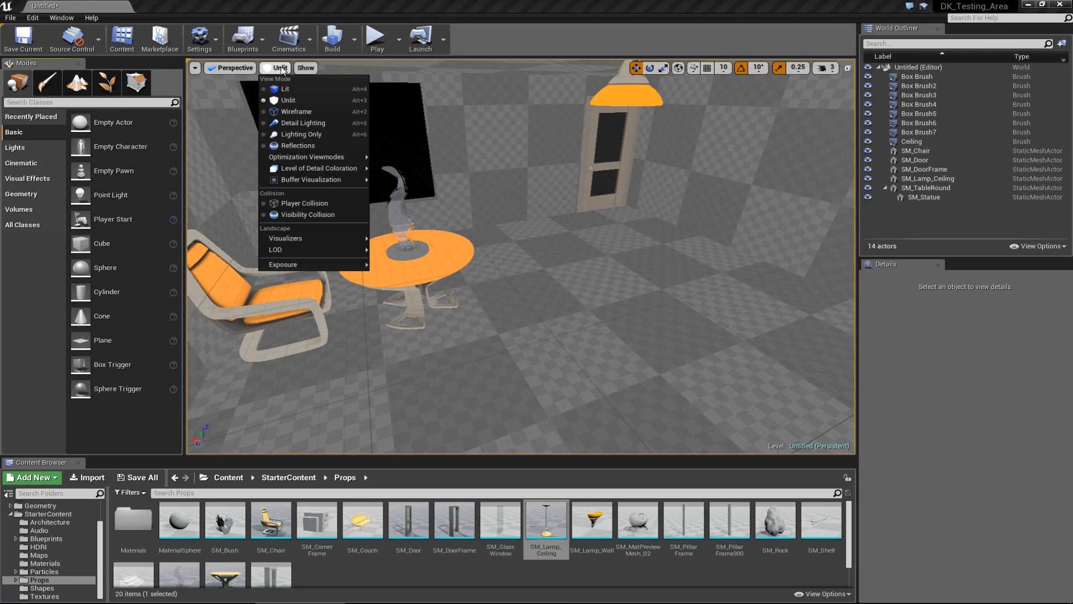
pyautogui.click(292, 90)
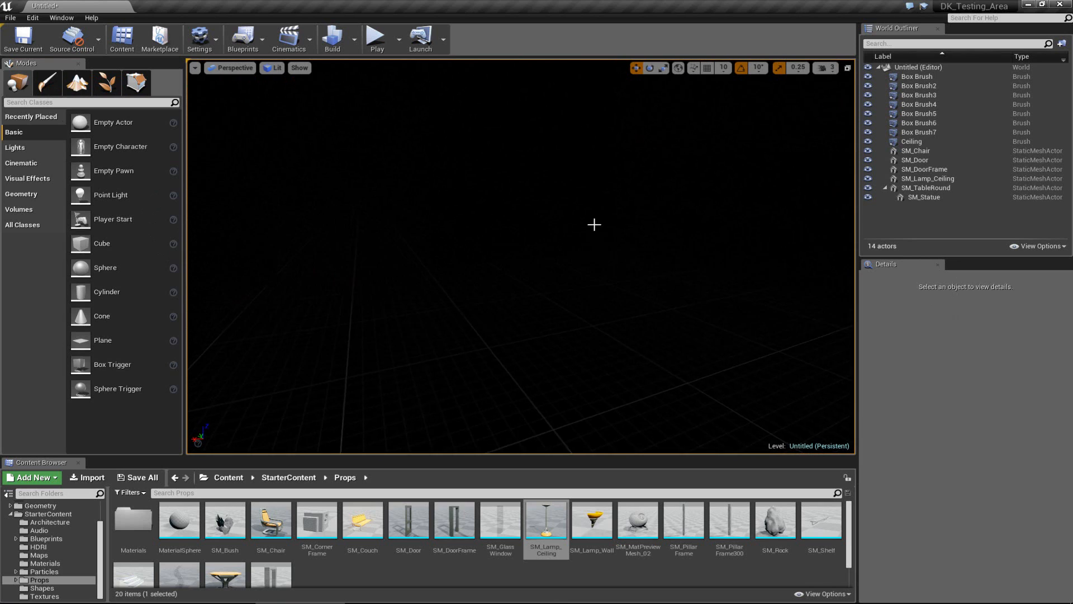
pyautogui.moveTo(594, 224); pyautogui.dragTo(607, 219, button='right')
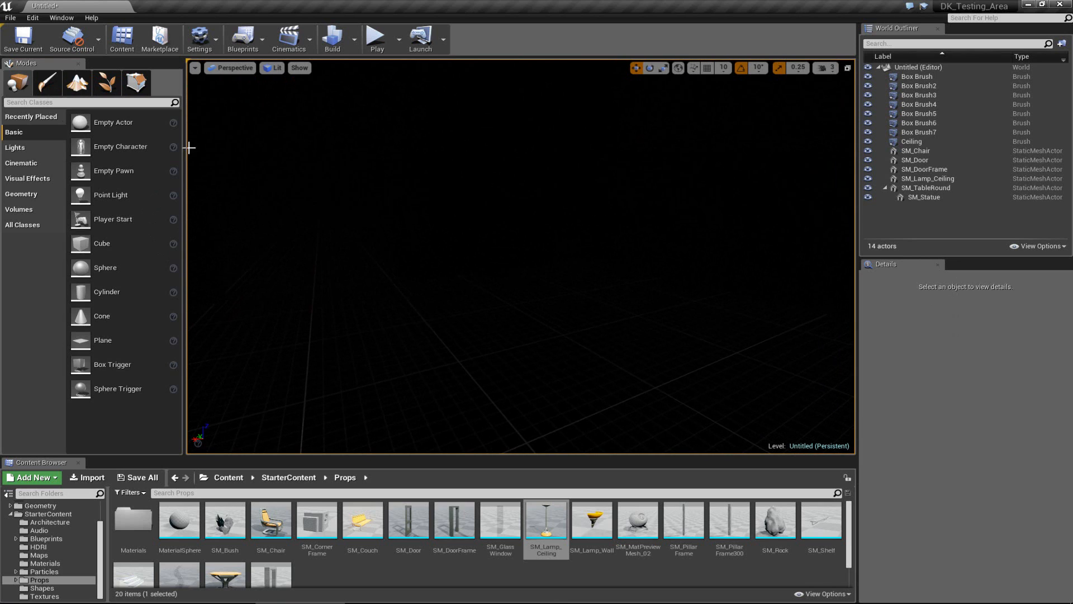
pyautogui.click(274, 67)
pyautogui.click(288, 100)
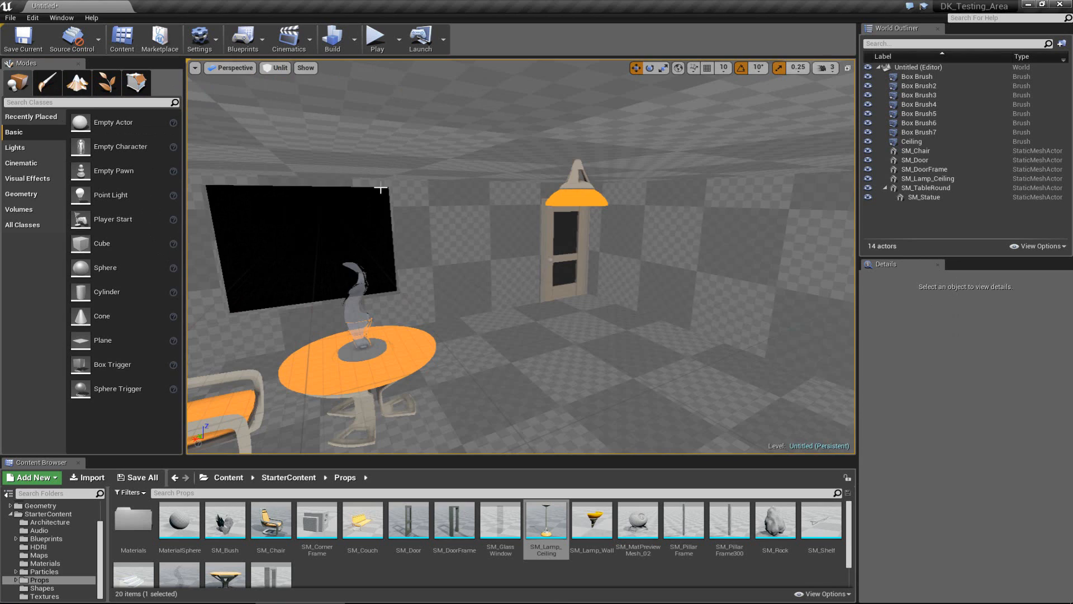
# Step: Place a point light in the room at about X 201.2 cm and Y -228.7 cm, and raise it to a Z location of about 126.6 cm
pyautogui.click(26, 150)
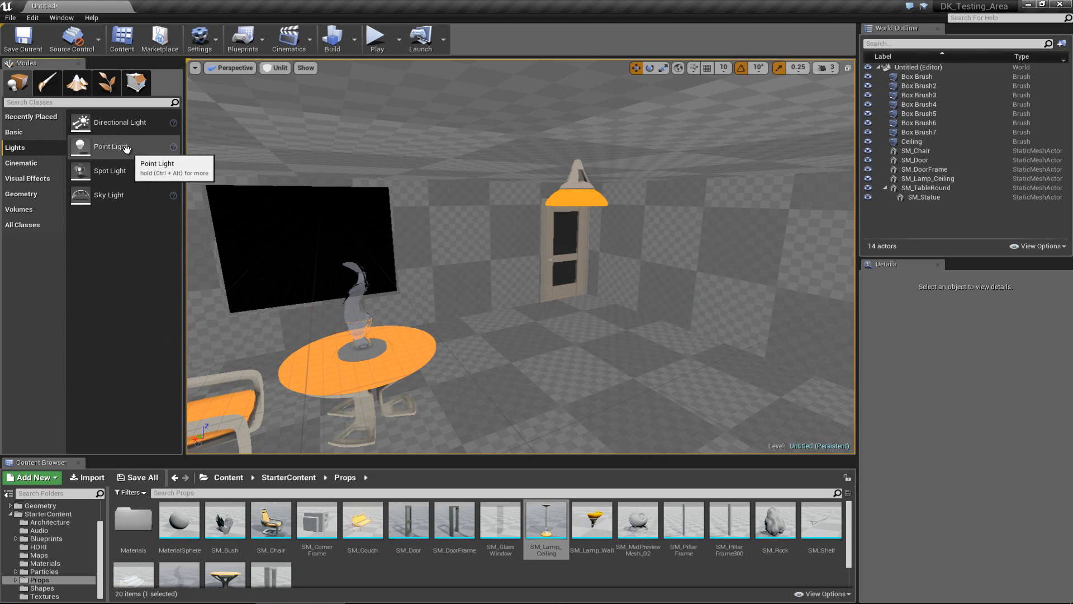
pyautogui.moveTo(124, 151); pyautogui.dragTo(580, 423)
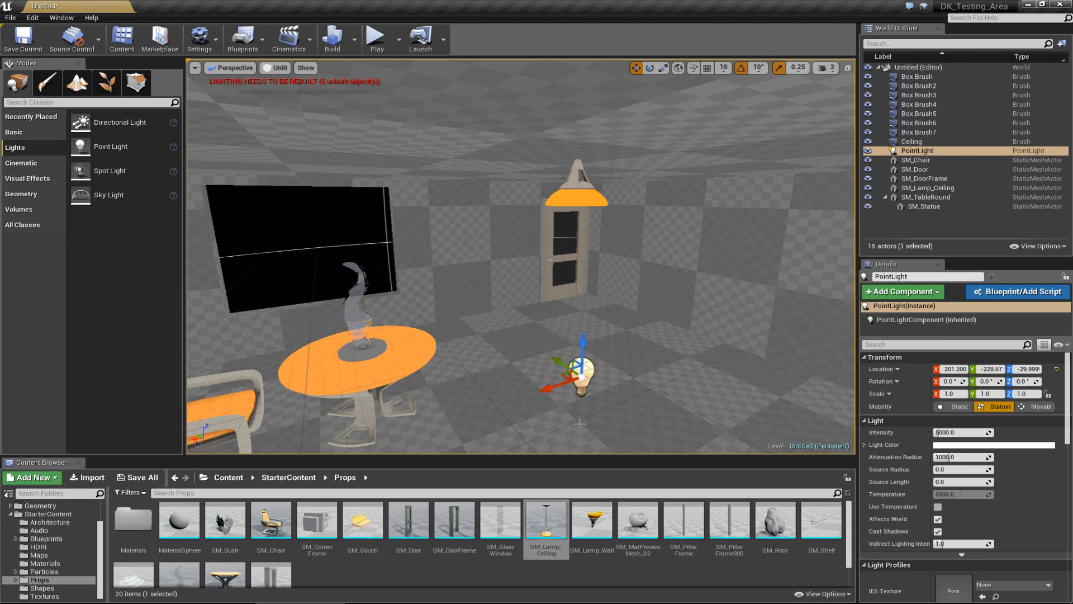
pyautogui.moveTo(582, 363); pyautogui.dragTo(588, 202)
# Step: Set the view mode to Lit, move the point light to an X location of about 223.5 cm and deselect it
pyautogui.click(278, 67)
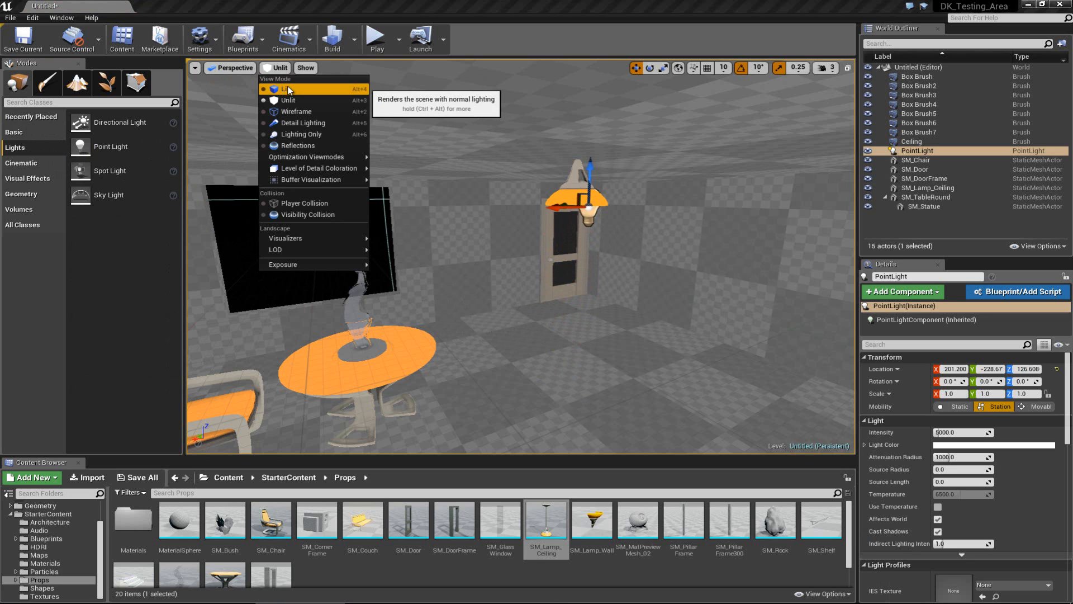
pyautogui.click(289, 90)
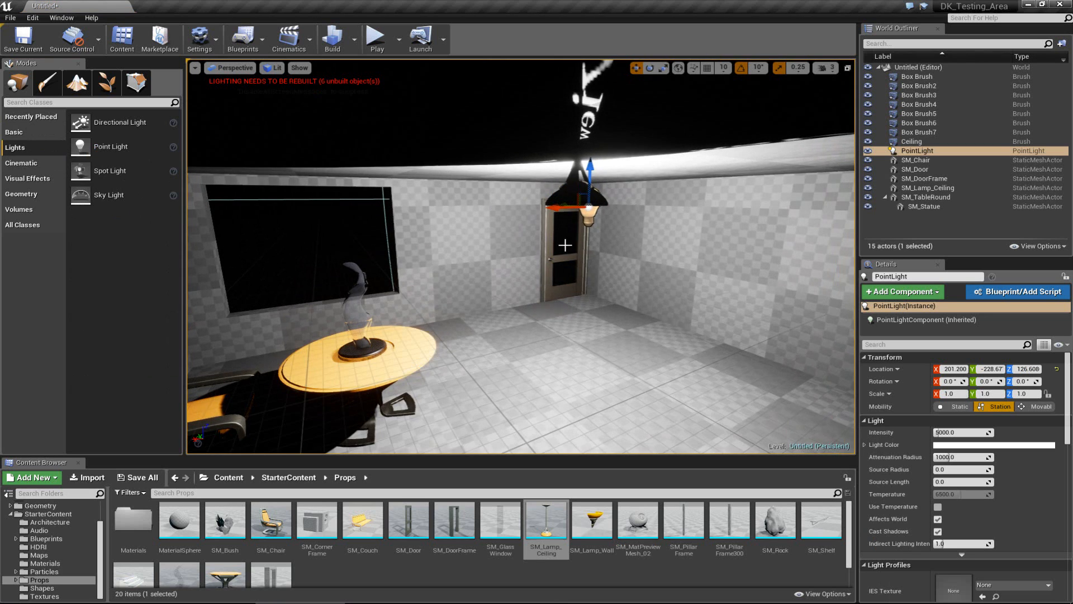
pyautogui.moveTo(663, 336); pyautogui.dragTo(518, 216, button='right')
pyautogui.moveTo(512, 194)
pyautogui.mouseDown()
pyautogui.moveTo(469, 192)
pyautogui.moveTo(494, 167)
pyautogui.moveTo(494, 270)
pyautogui.moveTo(494, 184)
pyautogui.mouseUp()
pyautogui.press('Escape')
# Step: Check the point light's effect inside and outside the room, and lower it below the ceiling lamp to a Z location of about 36.5 cm
pyautogui.moveTo(459, 355); pyautogui.dragTo(705, 234, button='right')
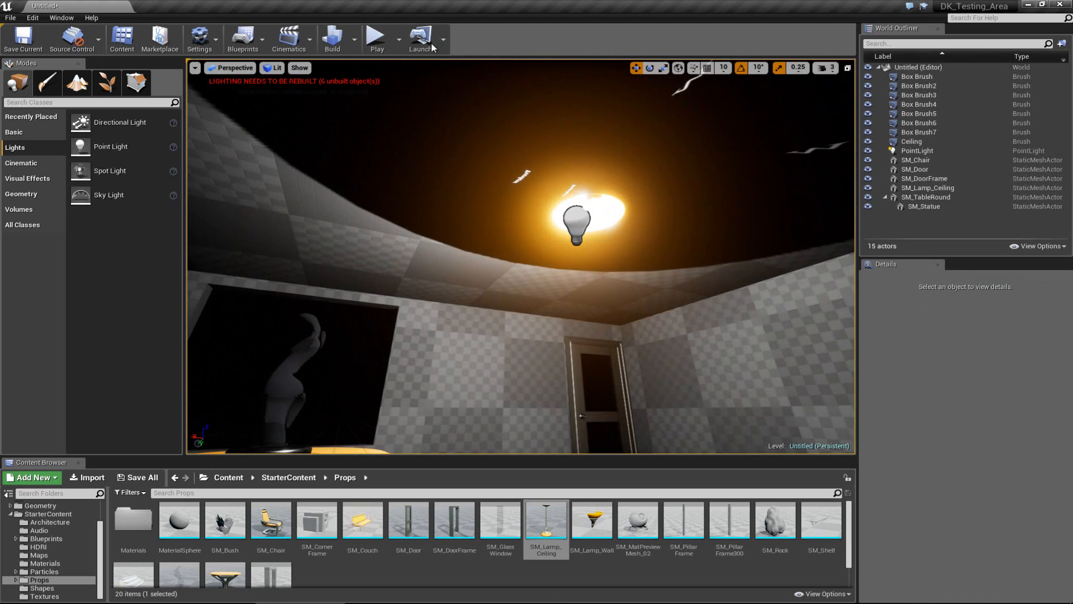
pyautogui.moveTo(769, 272); pyautogui.dragTo(697, 517, button='right')
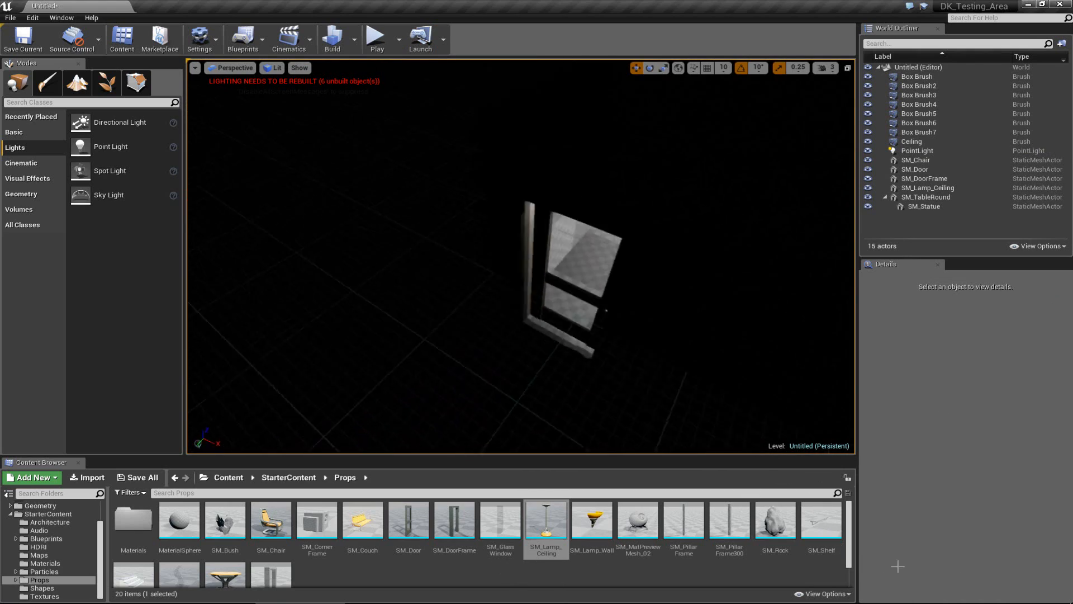
pyautogui.moveTo(1053, 507); pyautogui.dragTo(1066, 486, button='right')
pyautogui.moveTo(1071, 455); pyautogui.dragTo(1018, 462, button='right')
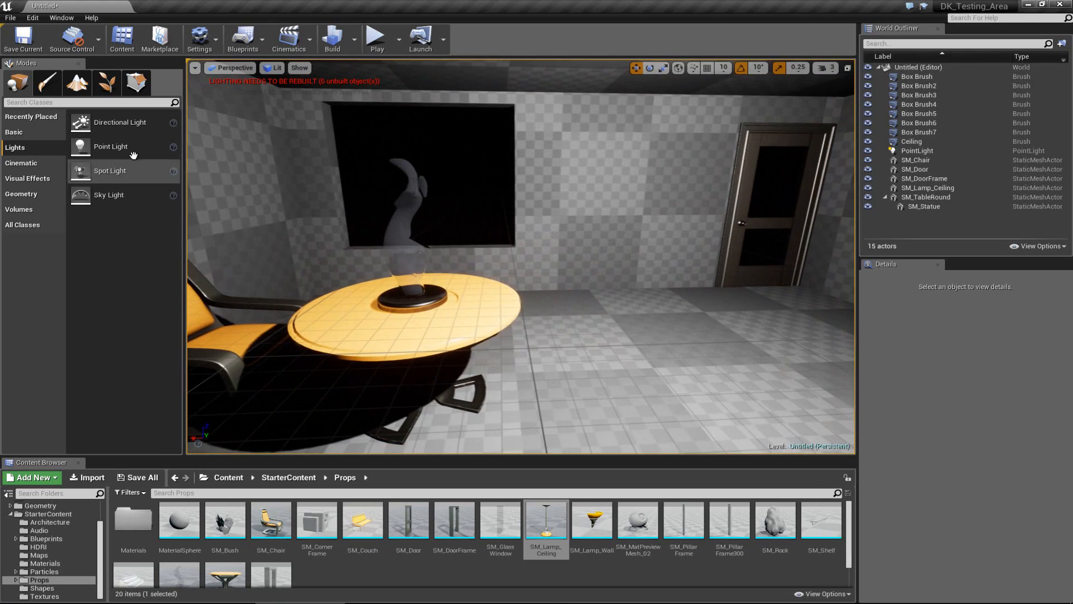
pyautogui.moveTo(665, 287); pyautogui.dragTo(771, 256, button='right')
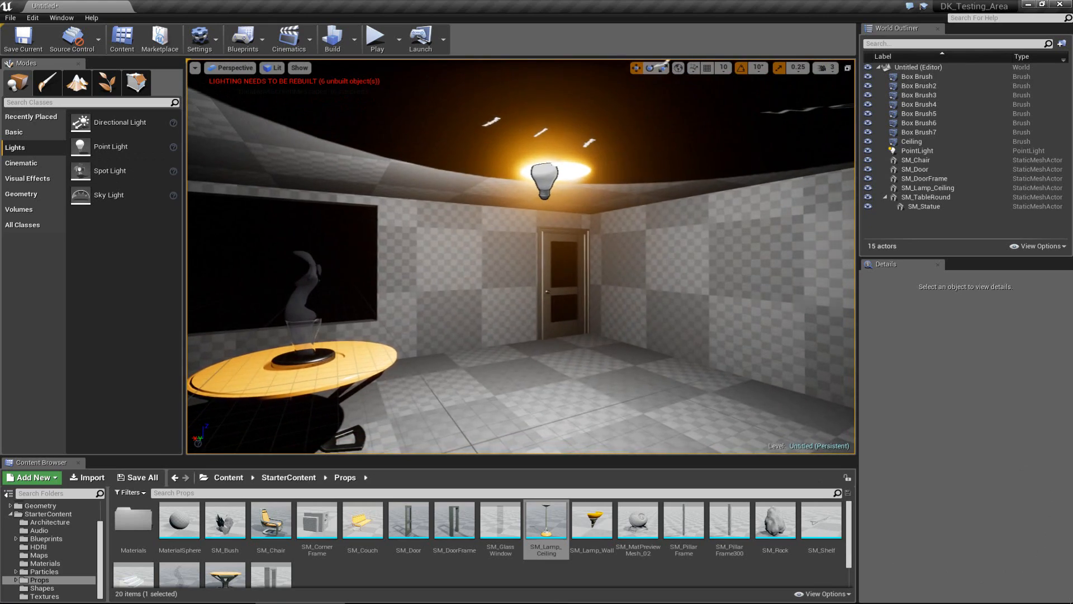
pyautogui.click(550, 177)
pyautogui.moveTo(543, 150); pyautogui.dragTo(554, 278)
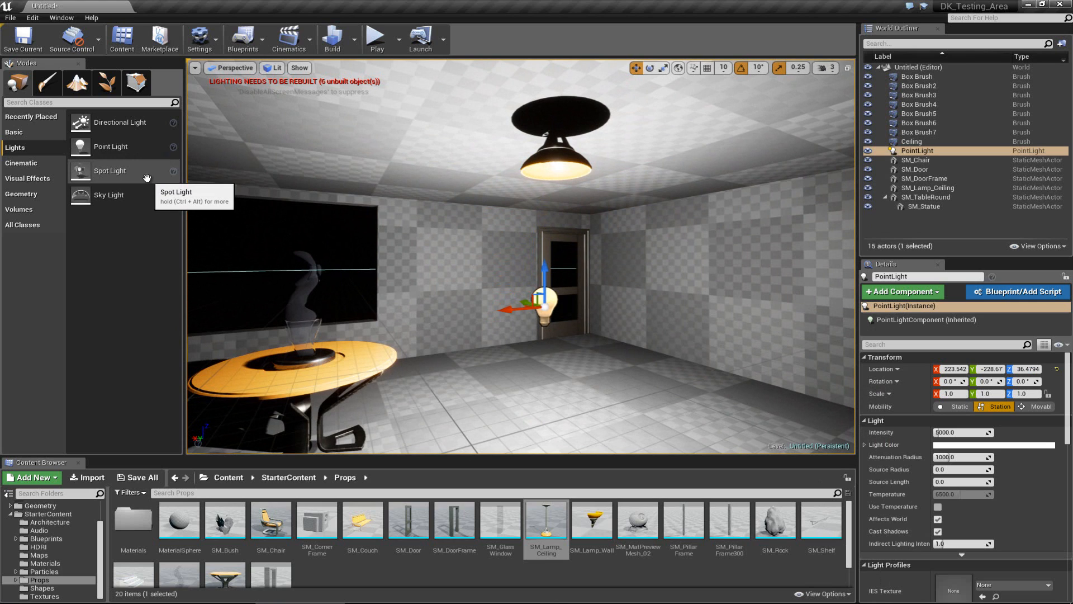
# Step: Replace the room's point light with a spot light at about X 203 cm and Y -156.1 cm, raised to a Z location of about 167 cm
pyautogui.moveTo(156, 174); pyautogui.dragTo(510, 386)
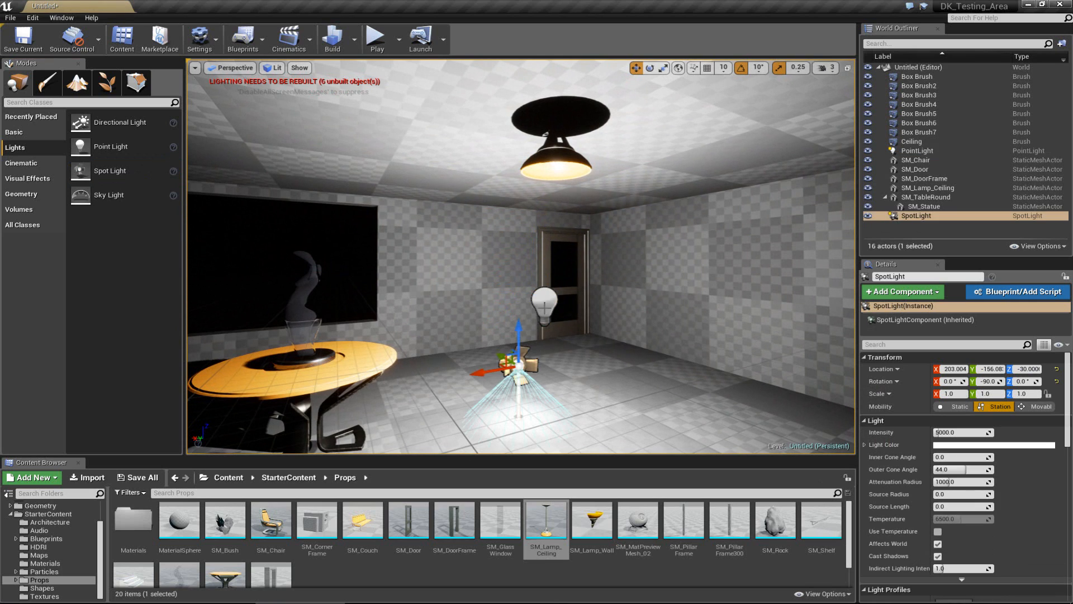
pyautogui.click(544, 308)
pyautogui.press('Delete')
pyautogui.click(520, 367)
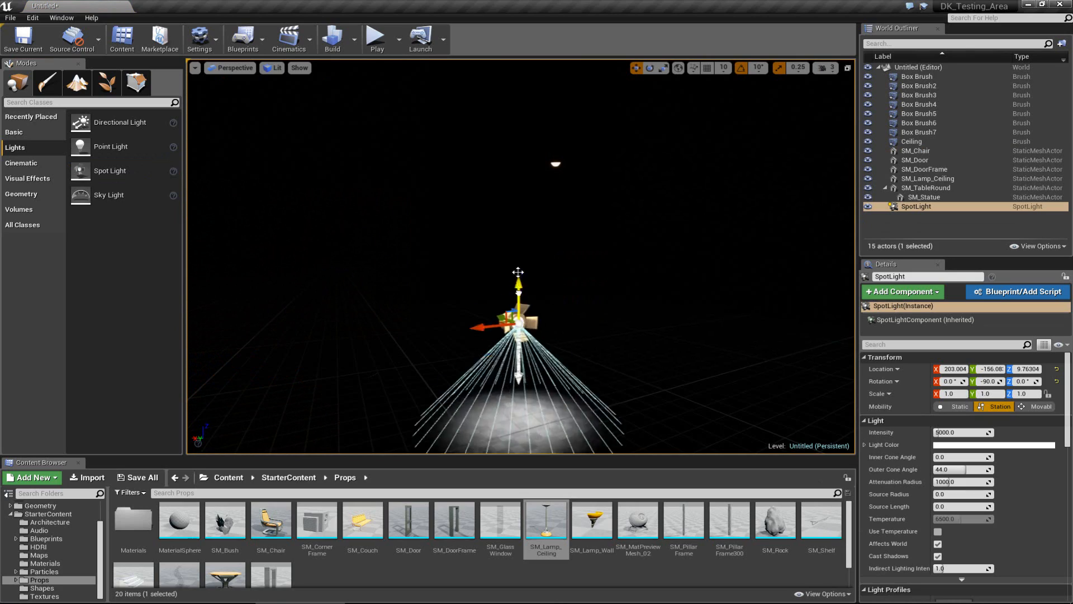
pyautogui.moveTo(518, 272); pyautogui.dragTo(521, 126)
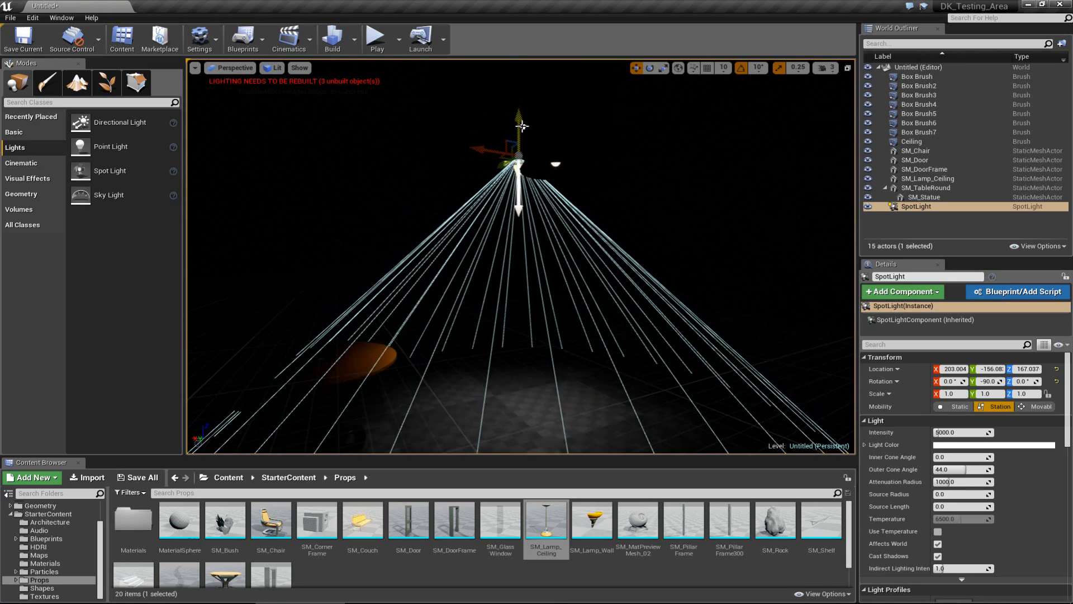
# Step: Move the spot light to the ceiling lamp, at about X 223.6 cm, Y -235.9 cm and Z 129.3 cm
pyautogui.moveTo(523, 158); pyautogui.dragTo(596, 163, button='right')
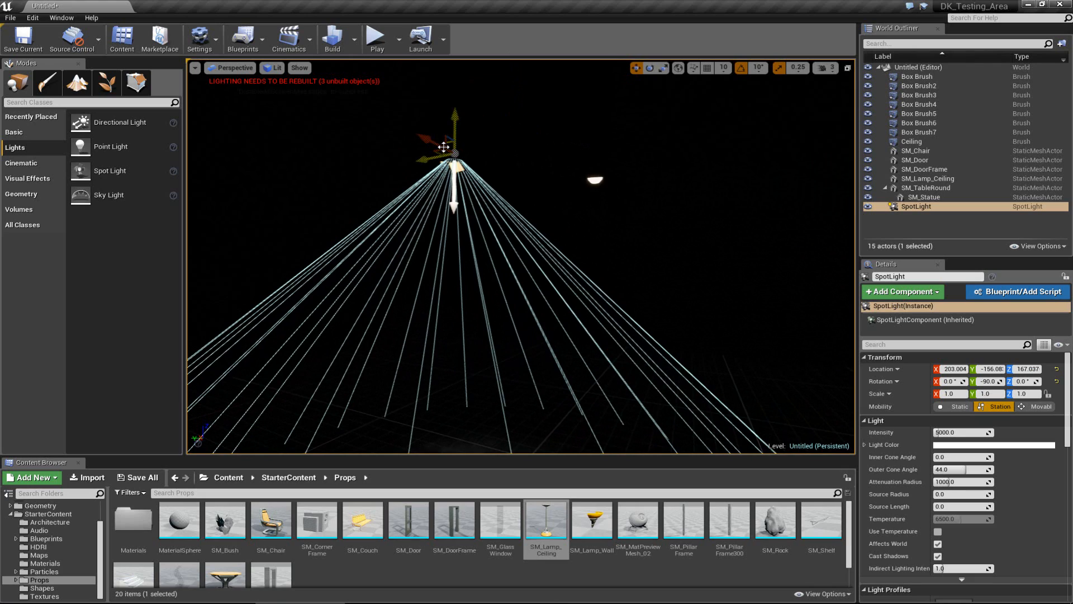
pyautogui.moveTo(445, 148); pyautogui.dragTo(603, 195)
pyautogui.moveTo(604, 196); pyautogui.dragTo(565, 173, button='right')
pyautogui.moveTo(491, 156)
pyautogui.mouseDown()
pyautogui.moveTo(463, 156)
pyautogui.moveTo(473, 151)
pyautogui.mouseUp()
pyautogui.moveTo(473, 151); pyautogui.dragTo(582, 165, button='right')
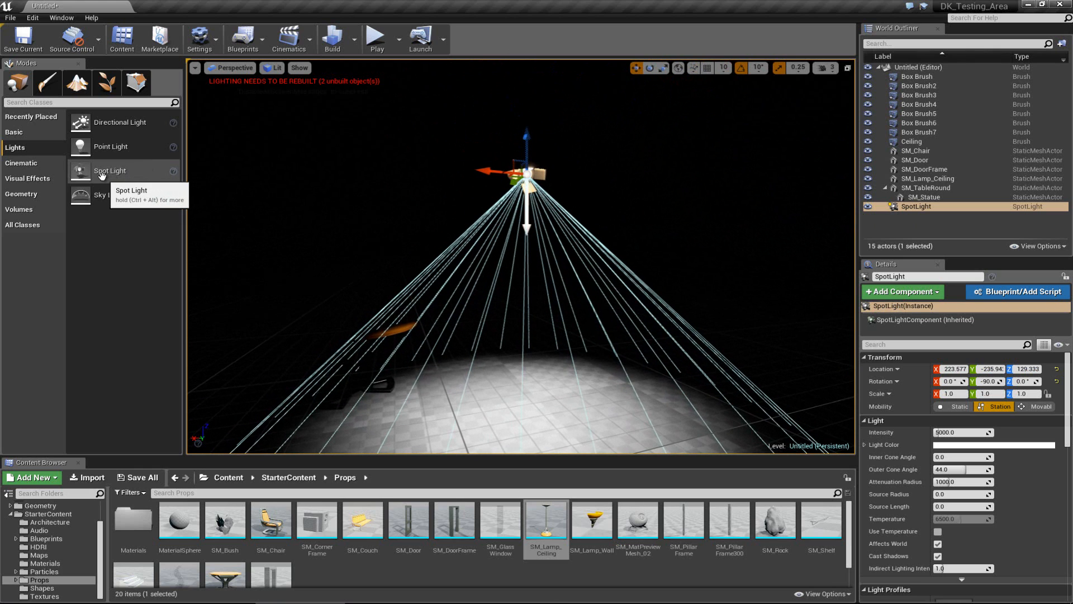
# Step: Place a directional light at about X 150.7 cm and Y 18.4 cm, rotate it to -50° about Z and deselect it
pyautogui.moveTo(120, 173); pyautogui.dragTo(638, 375)
pyautogui.press('e')
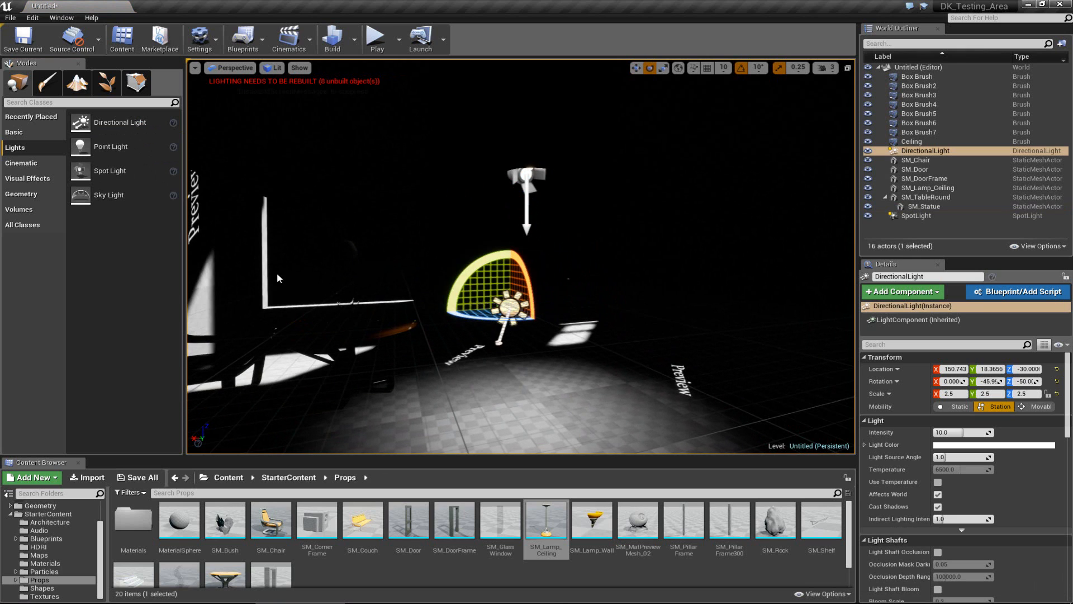
pyautogui.moveTo(335, 295); pyautogui.dragTo(279, 294, button='right')
pyautogui.press('Escape')
# Step: Add a point light at about X 215.1 cm and Y -252.5 cm, raise it to about Z 88.2 cm beneath the ceiling lamp and deselect it
pyautogui.moveTo(445, 285); pyautogui.dragTo(0, 316, button='right')
pyautogui.moveTo(521, 258); pyautogui.dragTo(224, 228, button='right')
pyautogui.moveTo(120, 151); pyautogui.dragTo(429, 335)
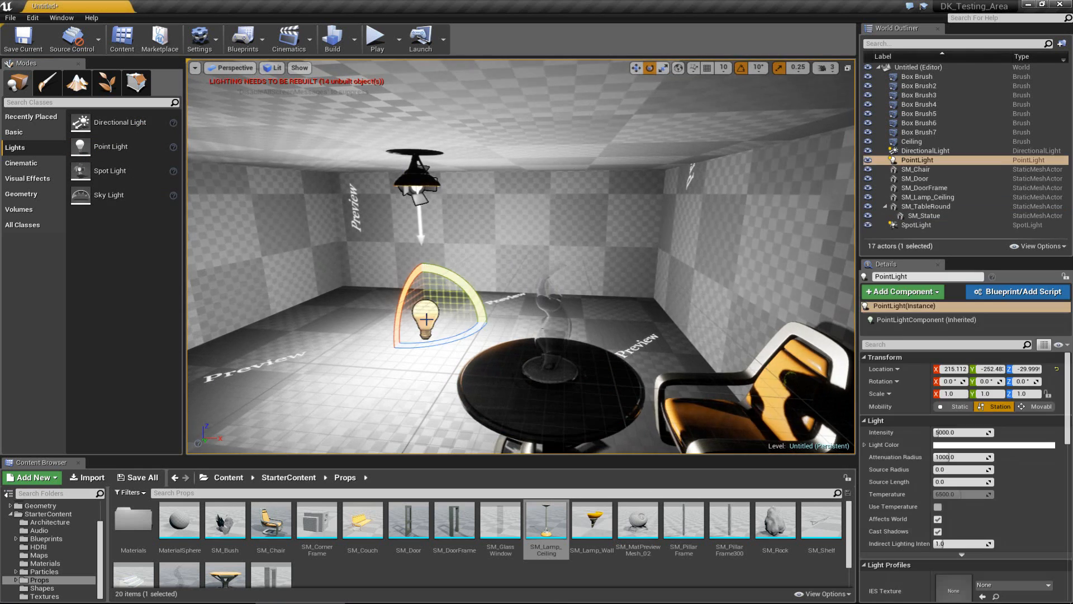
pyautogui.press('w')
pyautogui.moveTo(424, 244); pyautogui.dragTo(424, 185)
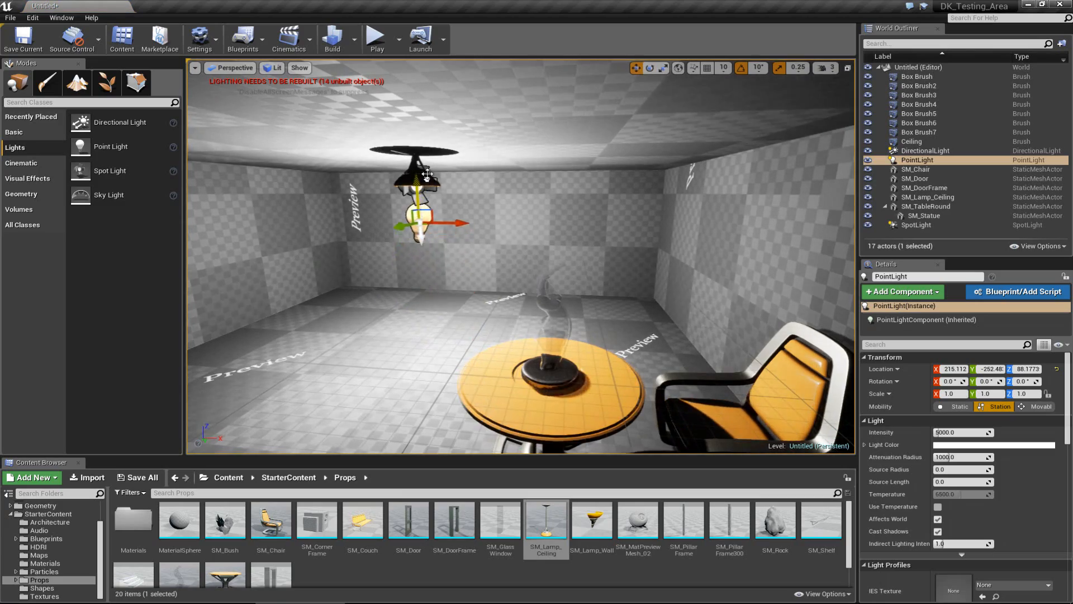
pyautogui.moveTo(423, 184); pyautogui.dragTo(117, 188, button='right')
pyautogui.press('Escape')
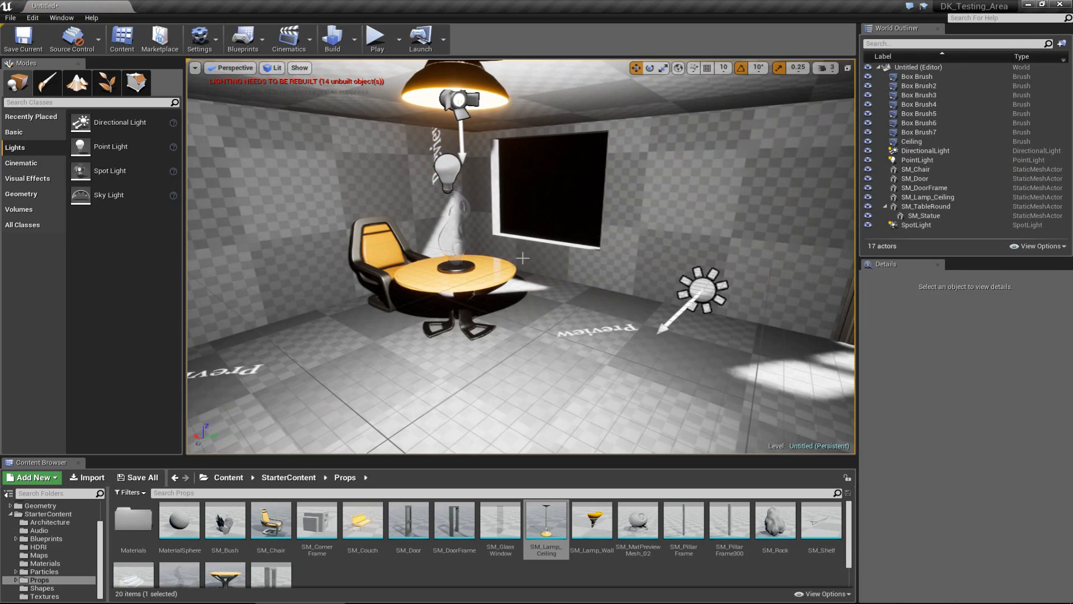
# Step: Examine the light and shadows around the window, door and furniture from inside the room
pyautogui.moveTo(522, 256); pyautogui.dragTo(448, 302, button='right')
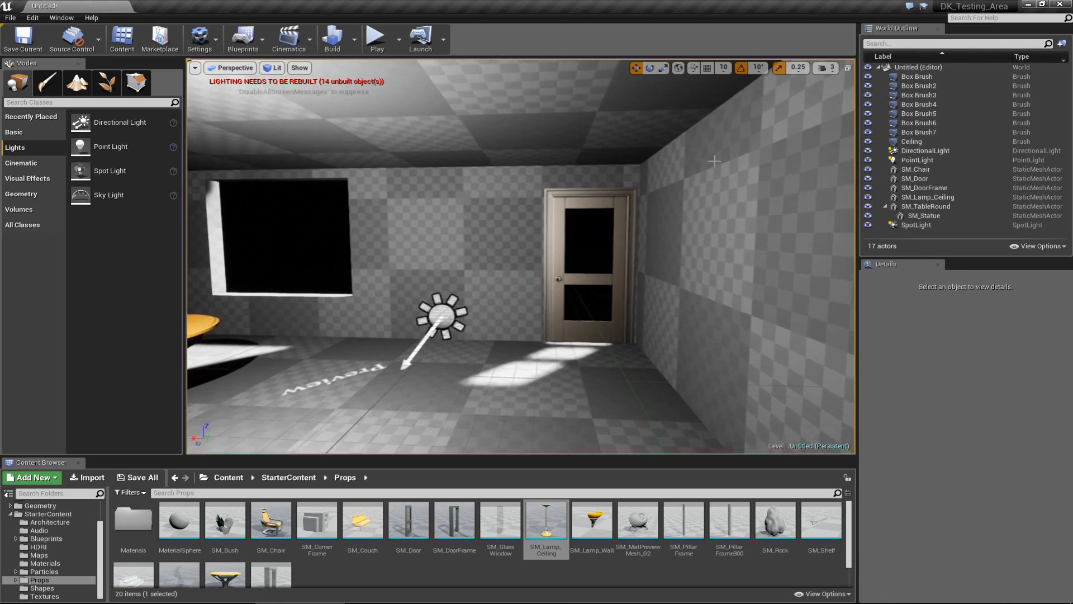
pyautogui.press('w')
pyautogui.moveTo(714, 161); pyautogui.dragTo(716, 160, button='right')
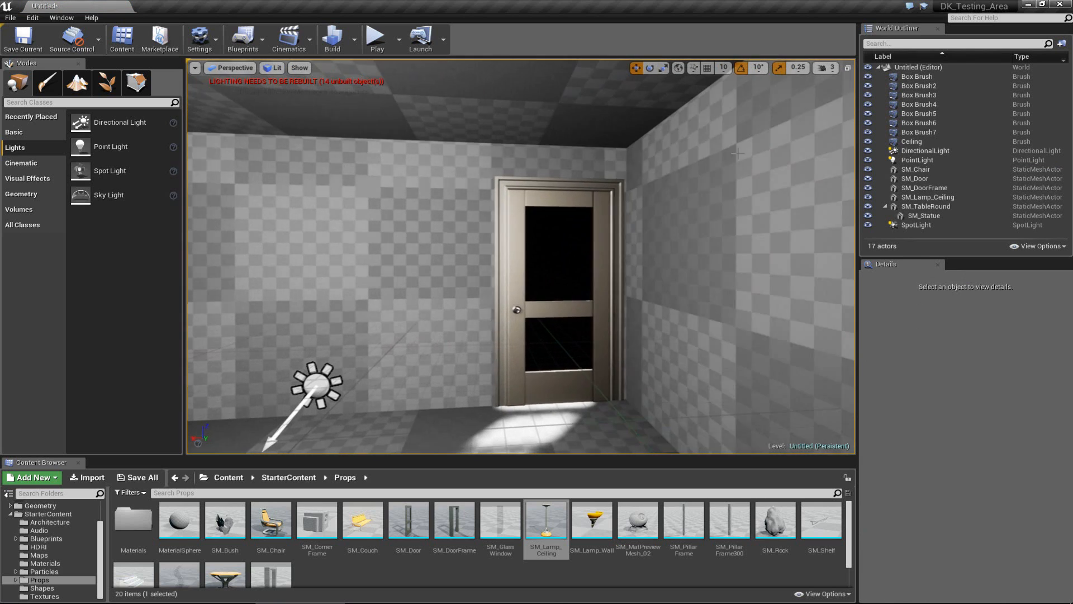
pyautogui.moveTo(318, 217); pyautogui.dragTo(1072, 288, button='right')
pyautogui.press('w')
pyautogui.press('s')
pyautogui.moveTo(547, 277); pyautogui.dragTo(592, 244, button='right')
pyautogui.press('w')
pyautogui.press('s')
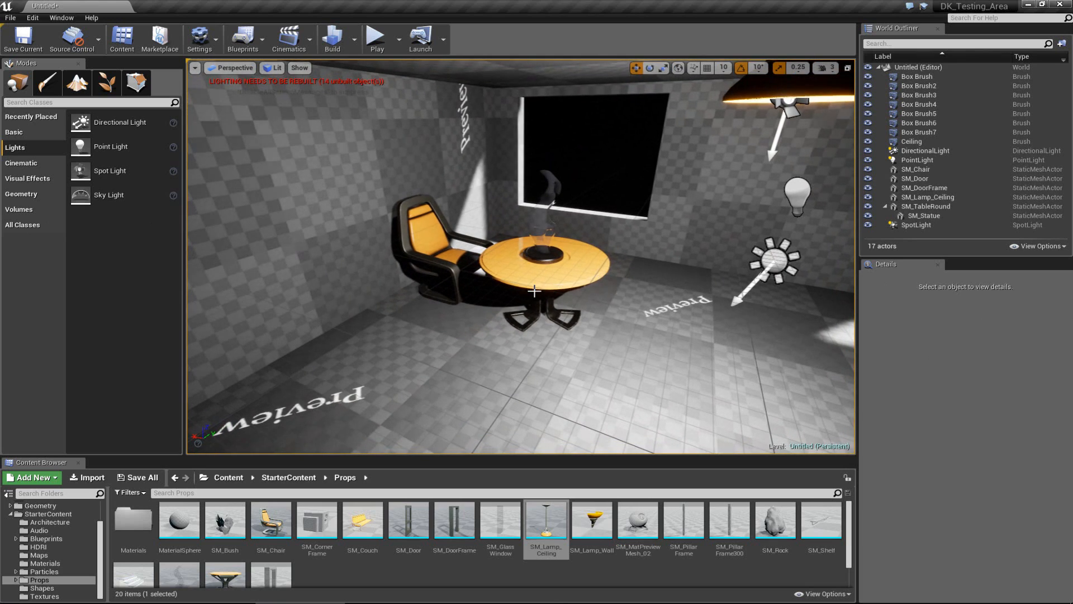
# Step: Select the round table and view it together with the ceiling lamp and the placed lights
pyautogui.click(531, 275)
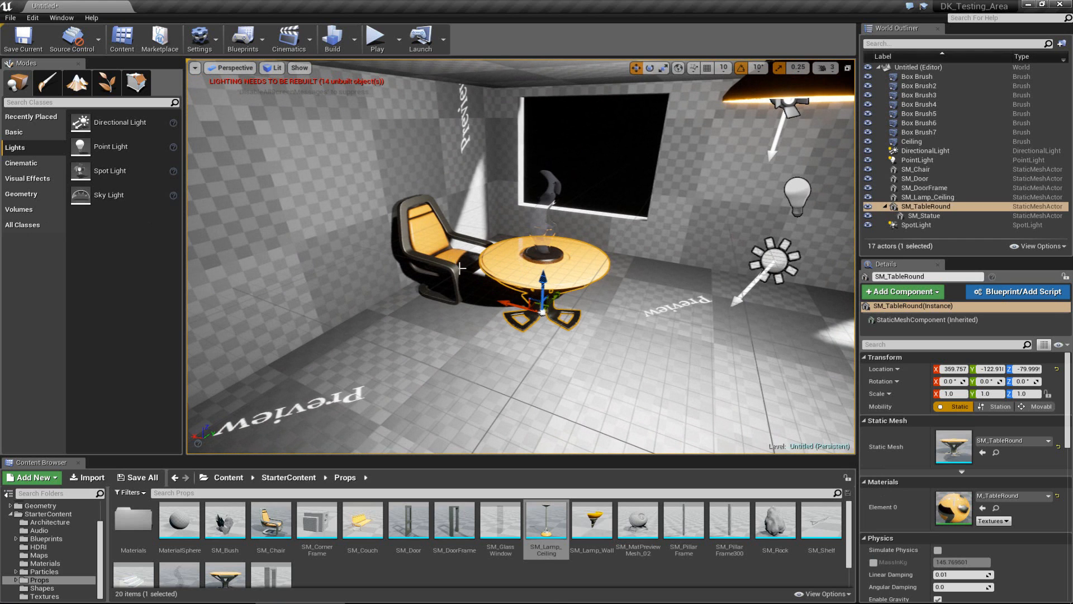
pyautogui.moveTo(460, 268); pyautogui.dragTo(509, 234, button='right')
pyautogui.press('s')
pyautogui.press('w')
pyautogui.press('s')
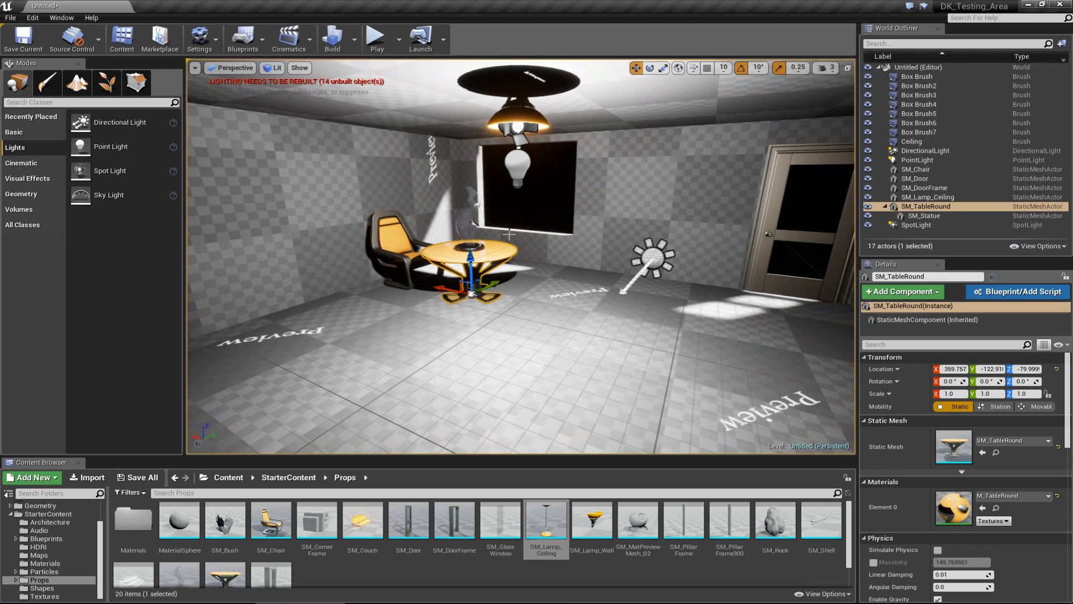